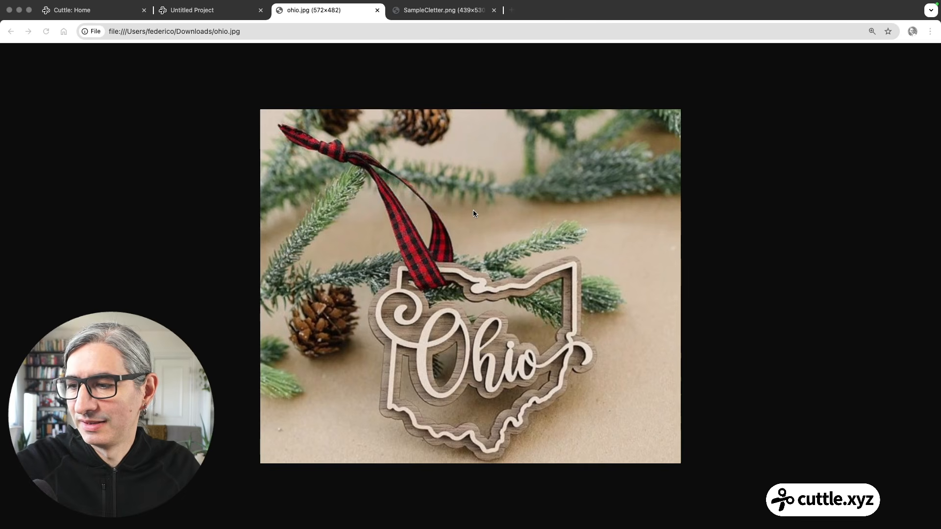
- Return to the Untitled Project in Cuttle and rename it State Ornament
{"action": "left_click", "coordinate": [219, 17]}
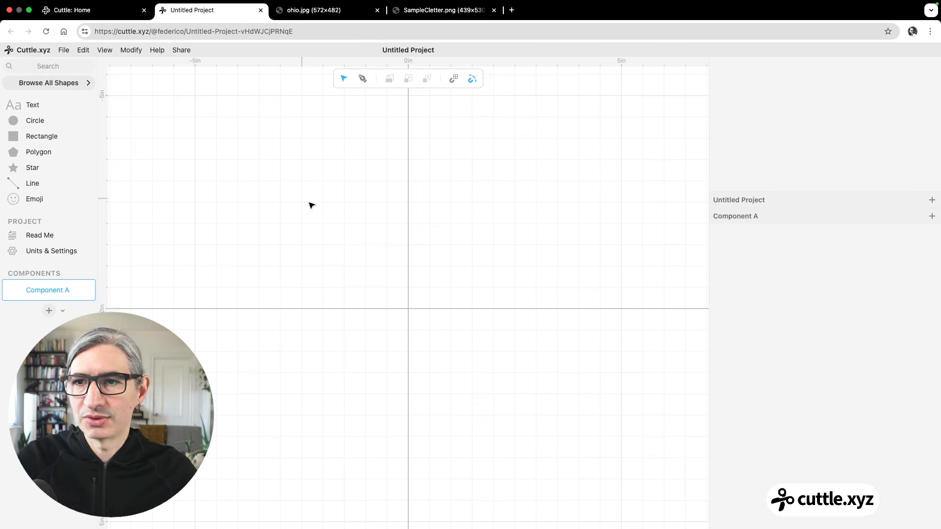
{"action": "scroll", "coordinate": [442, 286], "scroll_direction": "up", "scroll_amount": 2}
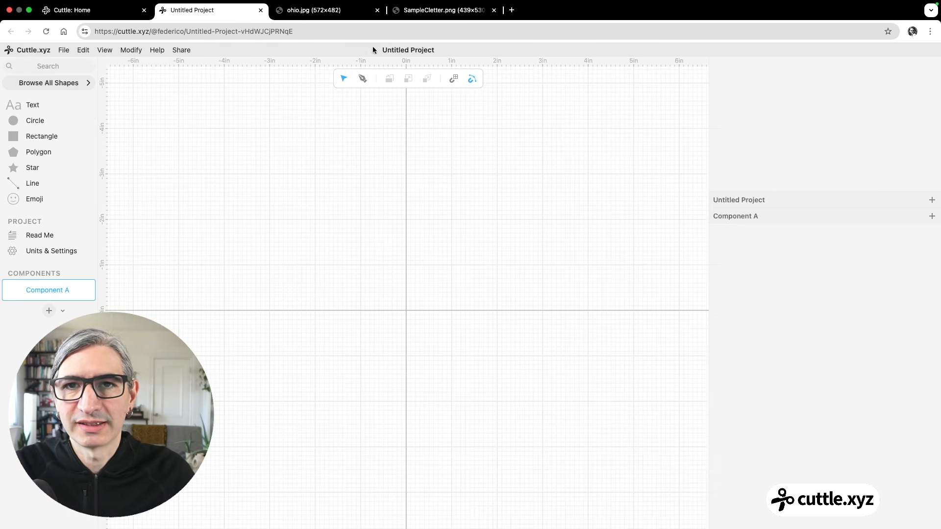
{"action": "left_click", "coordinate": [412, 48]}
{"action": "type", "text": "State Ornament"}
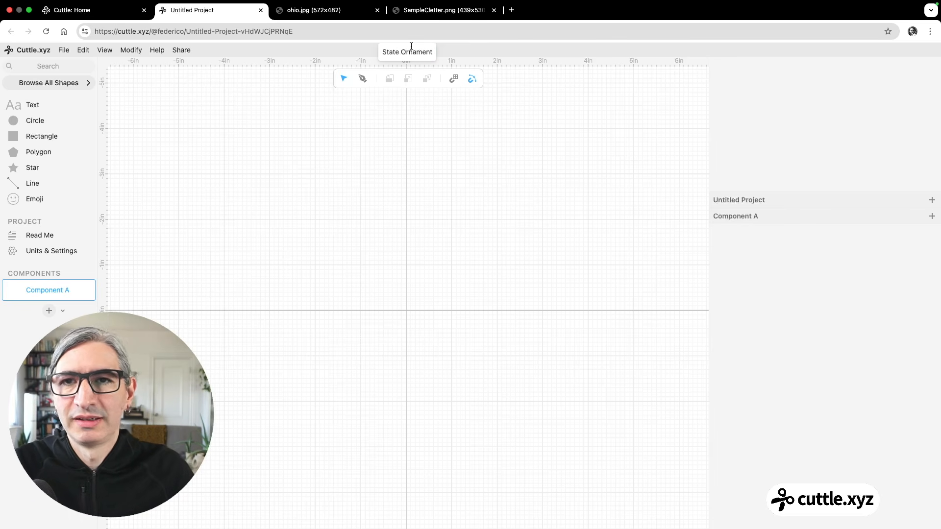
{"action": "left_click", "coordinate": [443, 256]}
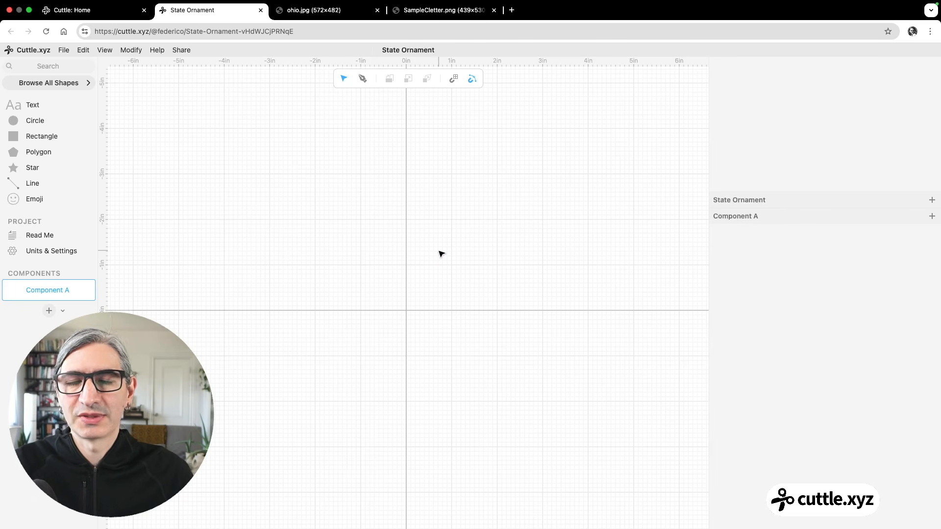
- Review the ohio.jpg reference photo of the ornament and return to the State Ornament project
{"action": "left_click", "coordinate": [342, 12]}
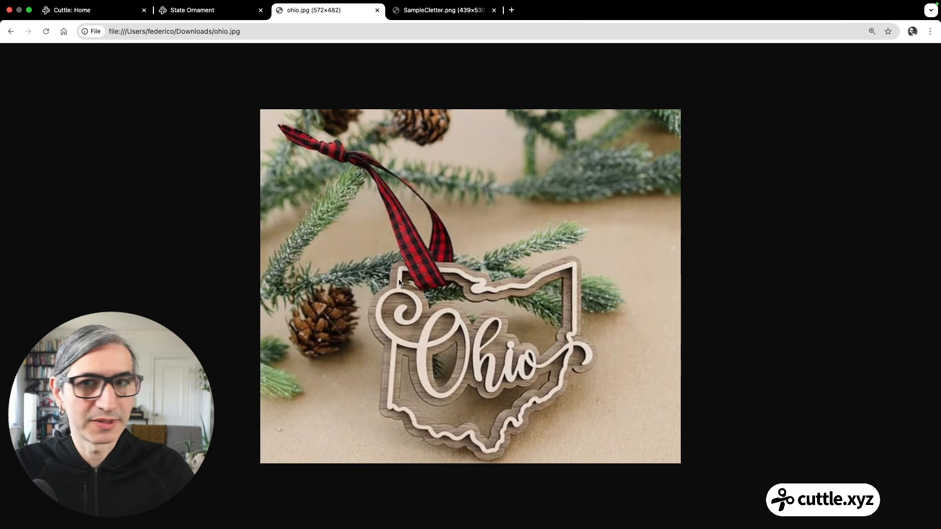
{"action": "left_click", "coordinate": [185, 18]}
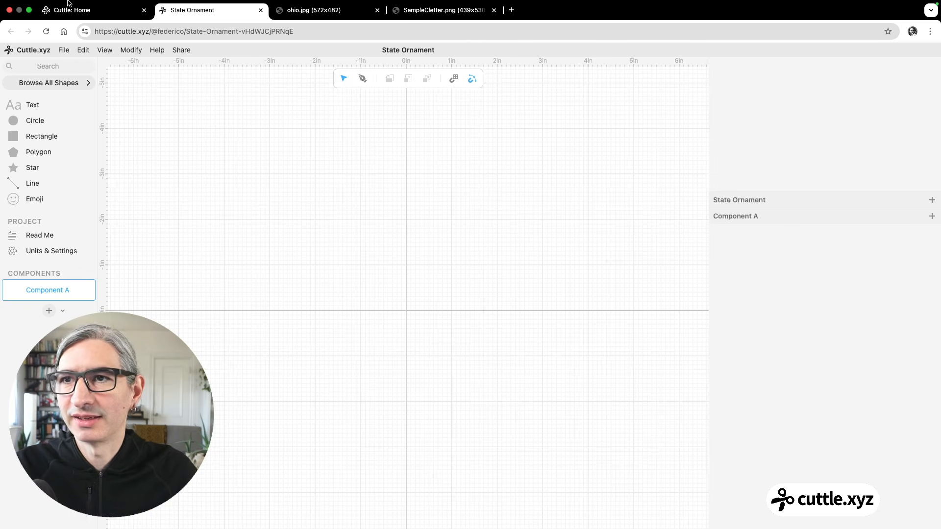
- Take the browser out of full screen and resize its window to fill the desktop
{"action": "left_click", "coordinate": [30, 23]}
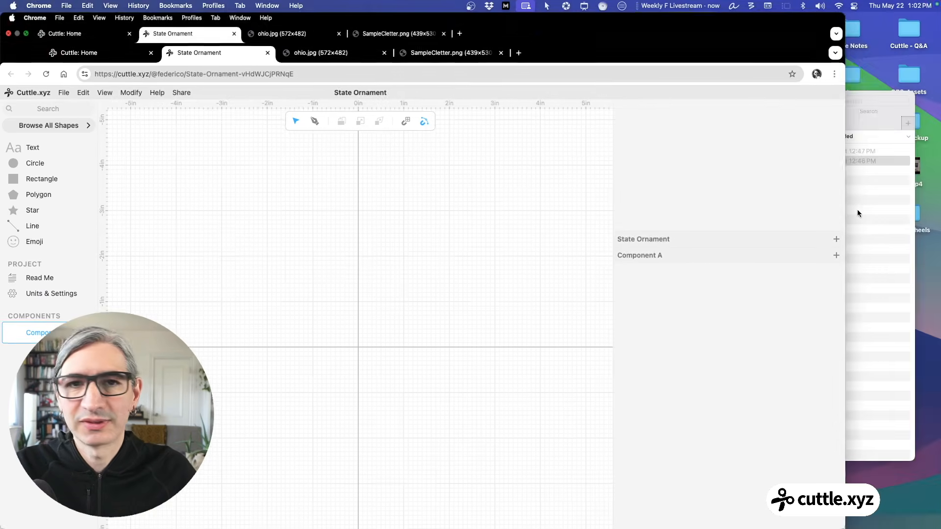
{"action": "mouse_move", "coordinate": [33, 22]}
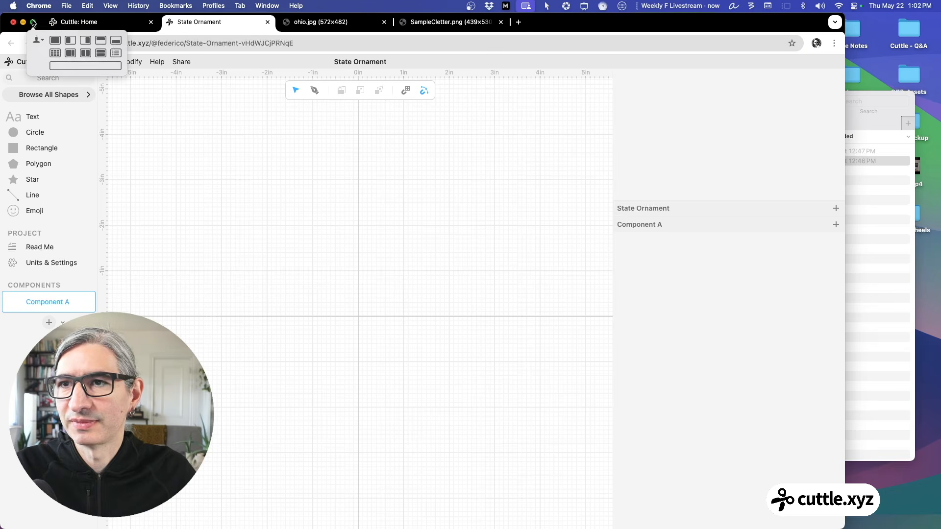
{"action": "left_click", "coordinate": [54, 42]}
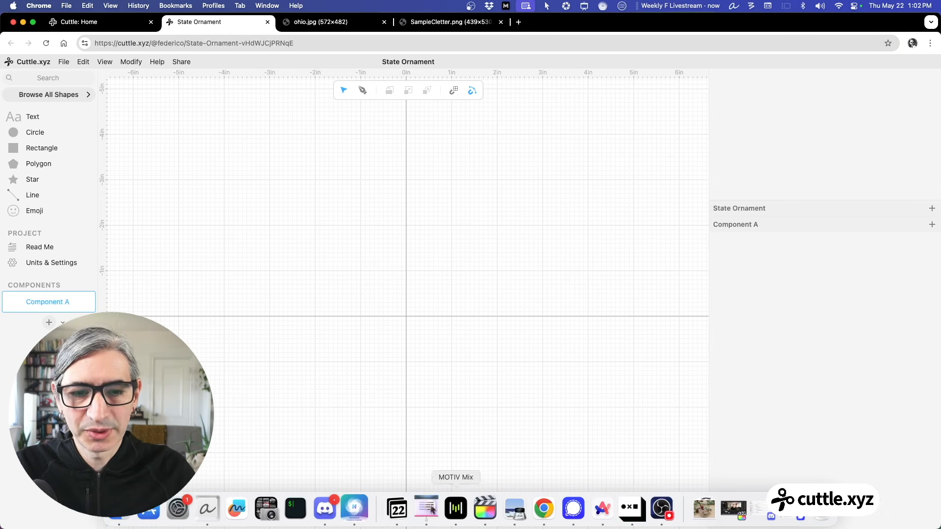
- Switch to the Noun Project app, arrange its smaller window over the right part of the canvas, and search for ohio
{"action": "left_click", "coordinate": [629, 509]}
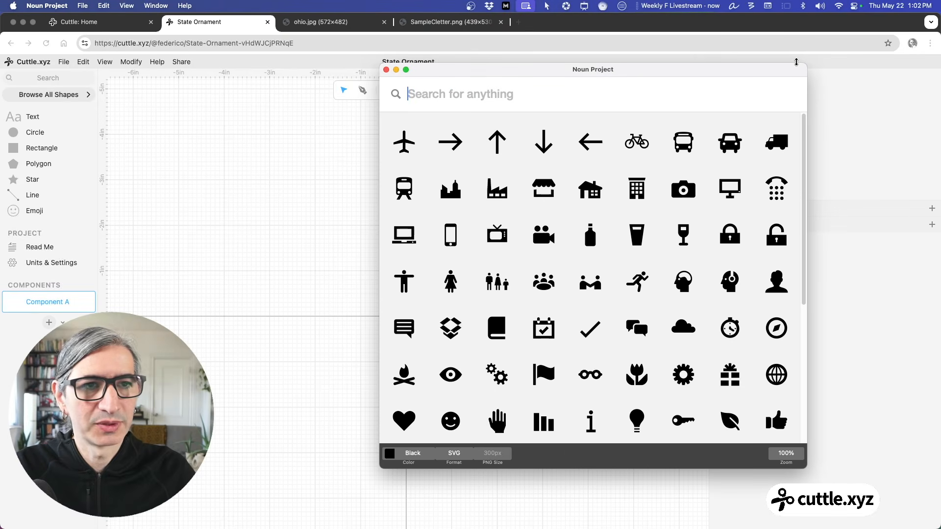
{"action": "left_click_drag", "start_coordinate": [802, 65], "coordinate": [732, 102]}
{"action": "left_click_drag", "start_coordinate": [620, 103], "coordinate": [751, 93]}
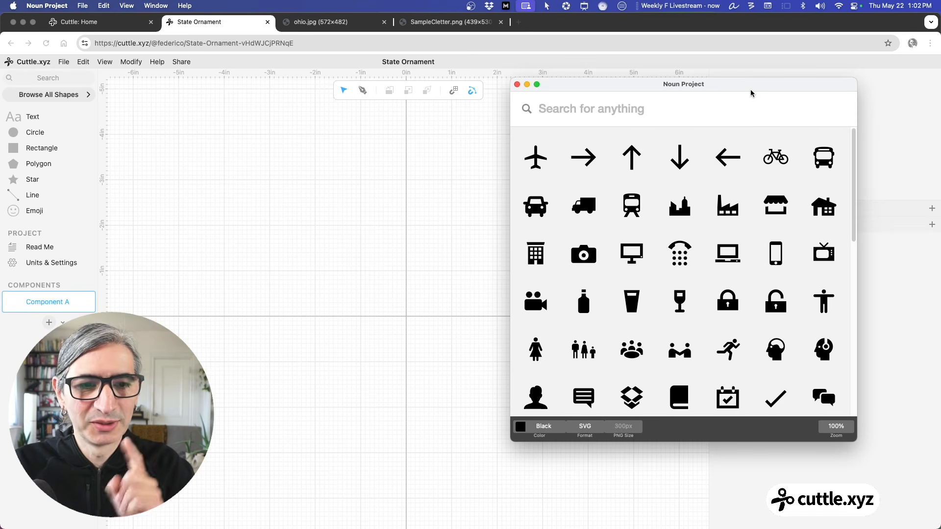
{"action": "left_click", "coordinate": [539, 123]}
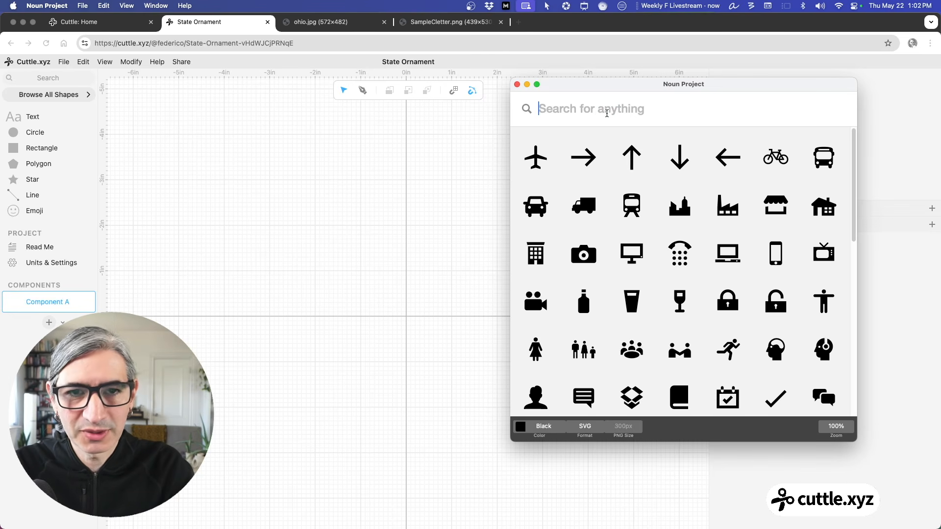
{"action": "type", "text": "ohio"}
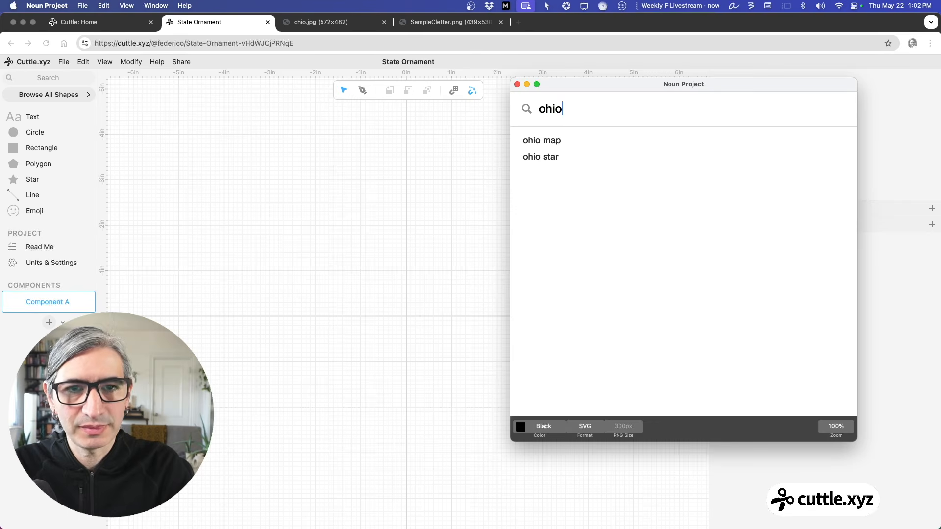
{"action": "key", "text": "Return"}
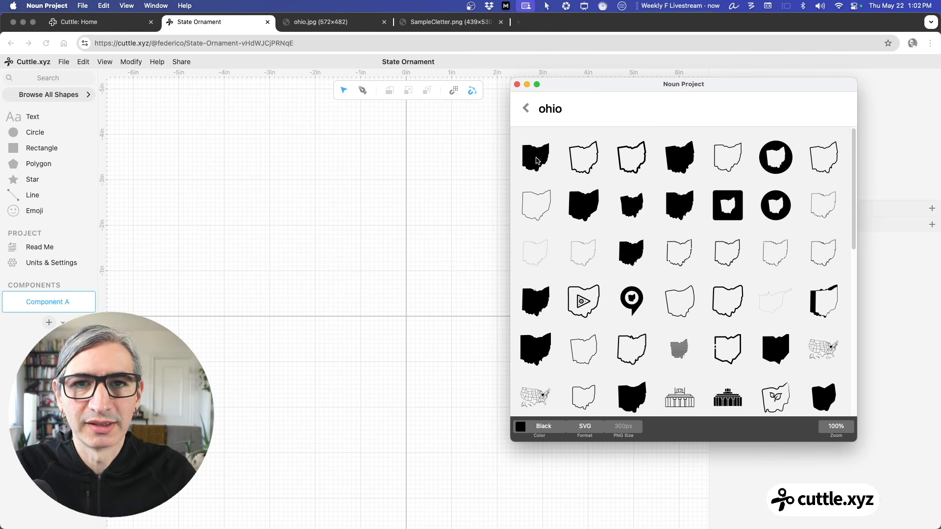
- Place the first solid Ohio icon from the Noun Project results onto the Cuttle canvas near the origin
{"action": "left_click_drag", "start_coordinate": [539, 162], "coordinate": [410, 289]}
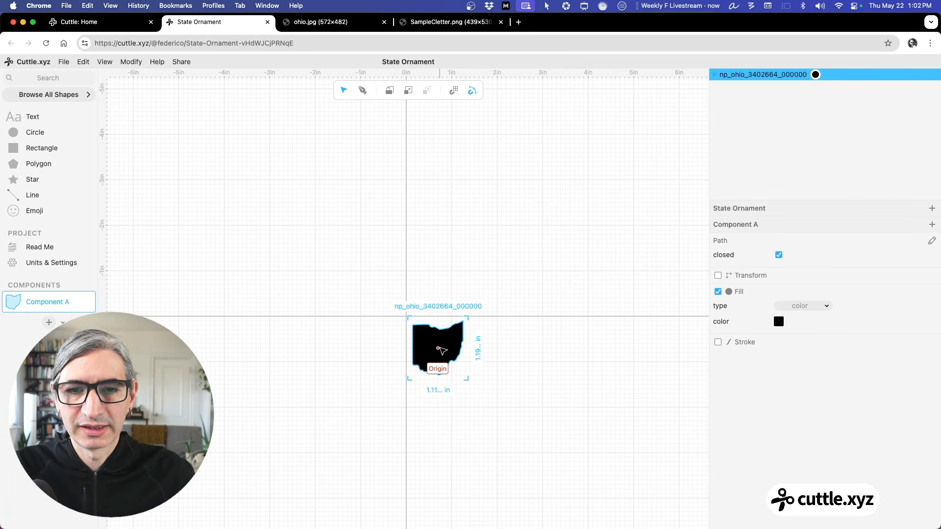
{"action": "scroll", "coordinate": [443, 350], "scroll_direction": "up", "scroll_amount": 5}
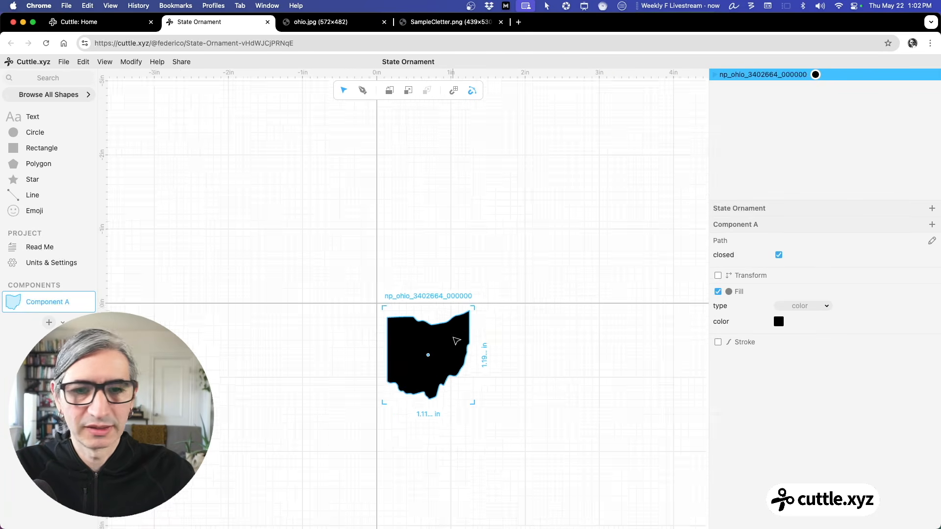
{"action": "left_click_drag", "start_coordinate": [563, 294], "coordinate": [567, 250]}
{"action": "scroll", "coordinate": [539, 193], "scroll_direction": "down", "scroll_amount": 3}
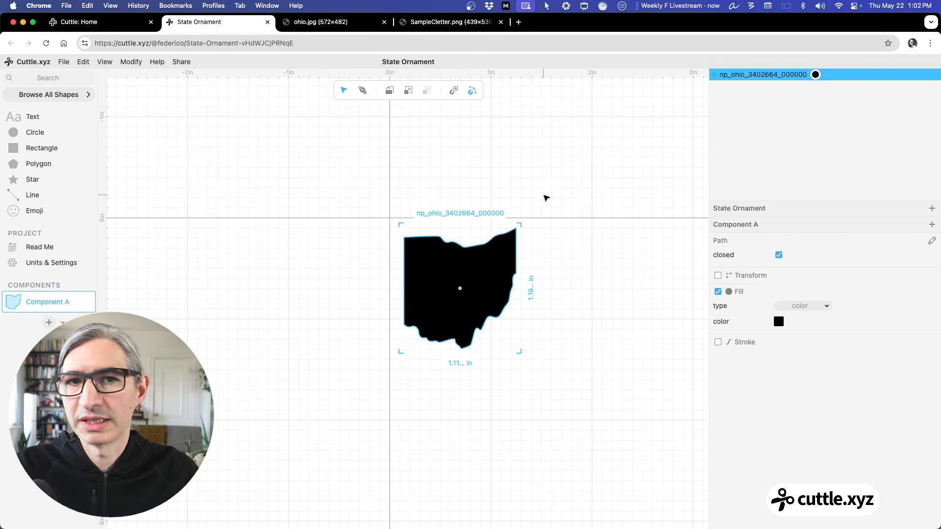
- Return the Cuttle browser window to full screen
{"action": "left_click", "coordinate": [64, 63]}
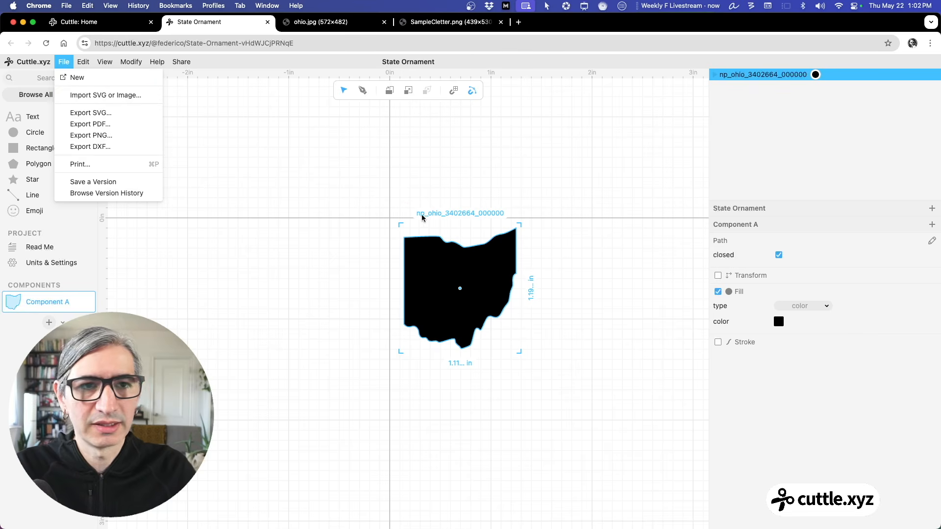
{"action": "left_click", "coordinate": [415, 192]}
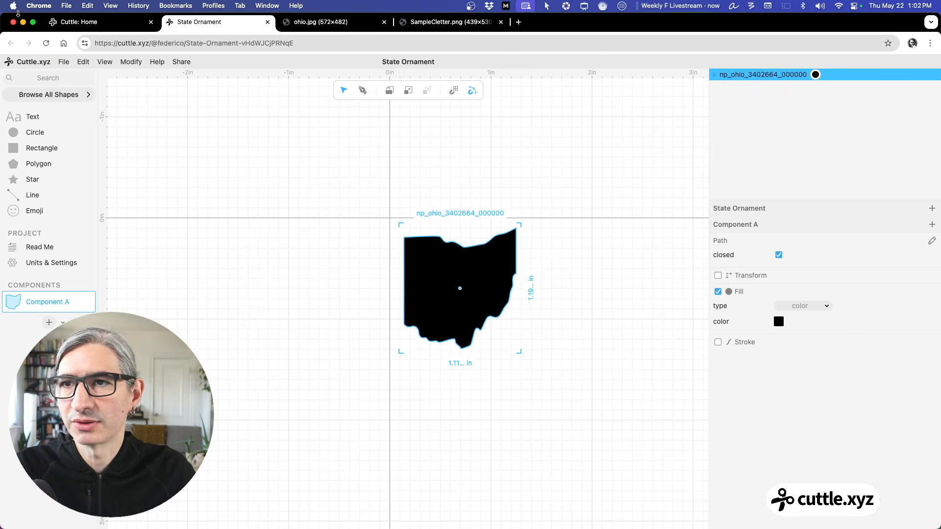
{"action": "mouse_move", "coordinate": [32, 23]}
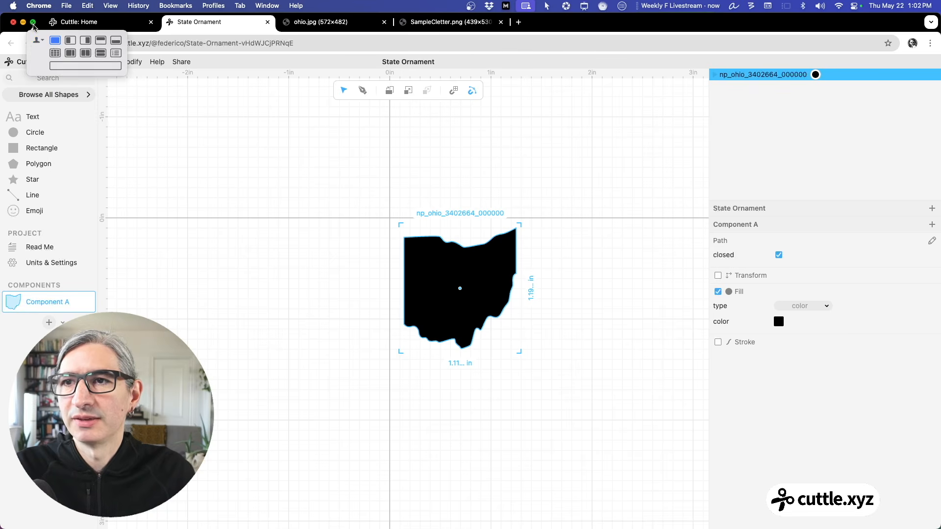
{"action": "left_click", "coordinate": [55, 40]}
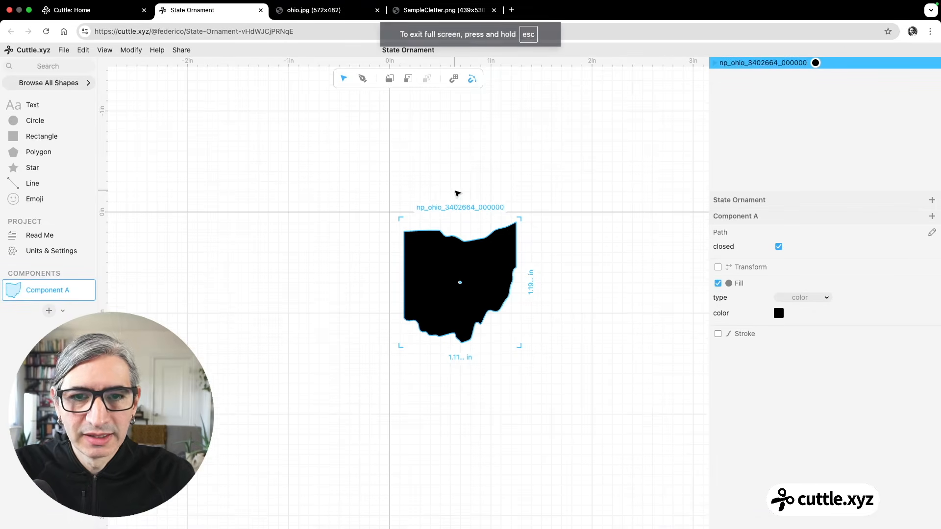
- Move the Ohio shape by its origin point so that it snaps to the canvas origin at 0, 0
{"action": "scroll", "coordinate": [464, 186], "scroll_direction": "down", "scroll_amount": 3}
{"action": "left_click_drag", "start_coordinate": [509, 157], "coordinate": [498, 194]}
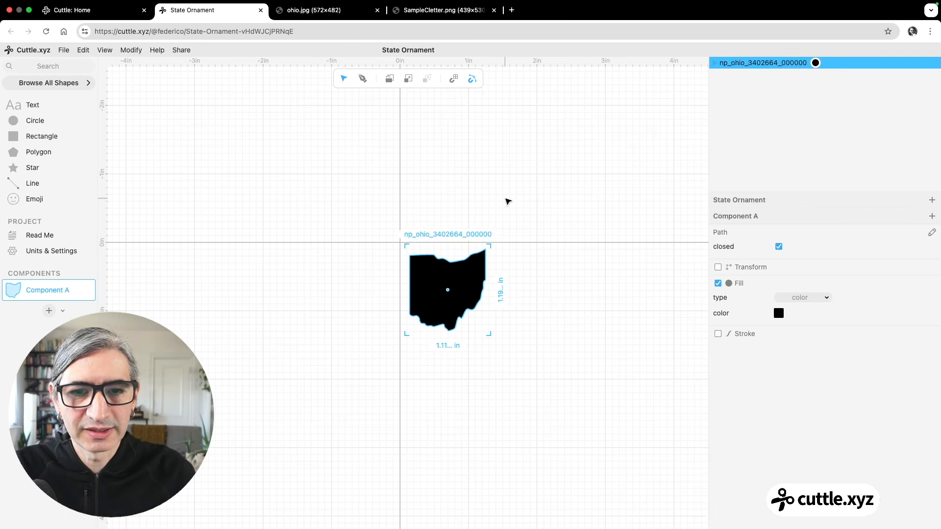
{"action": "scroll", "coordinate": [490, 219], "scroll_direction": "down", "scroll_amount": 1}
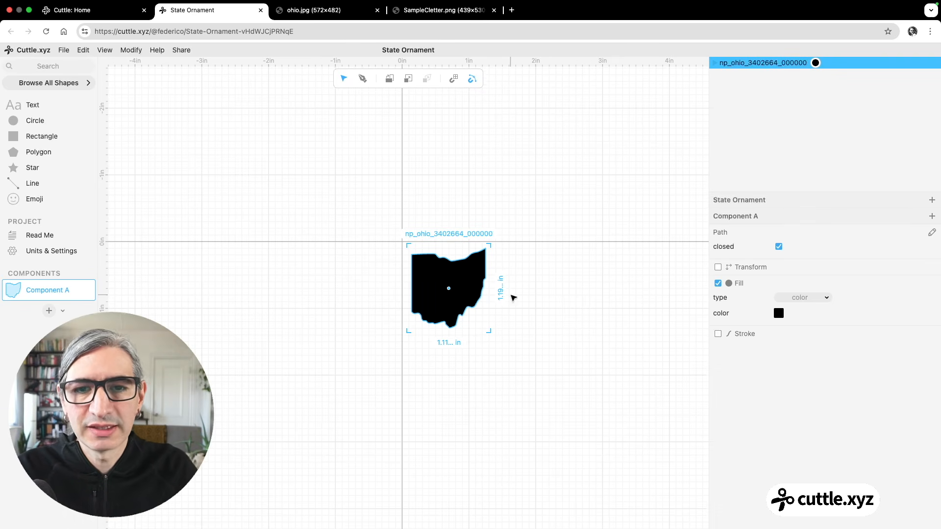
{"action": "scroll", "coordinate": [505, 299], "scroll_direction": "up", "scroll_amount": 3}
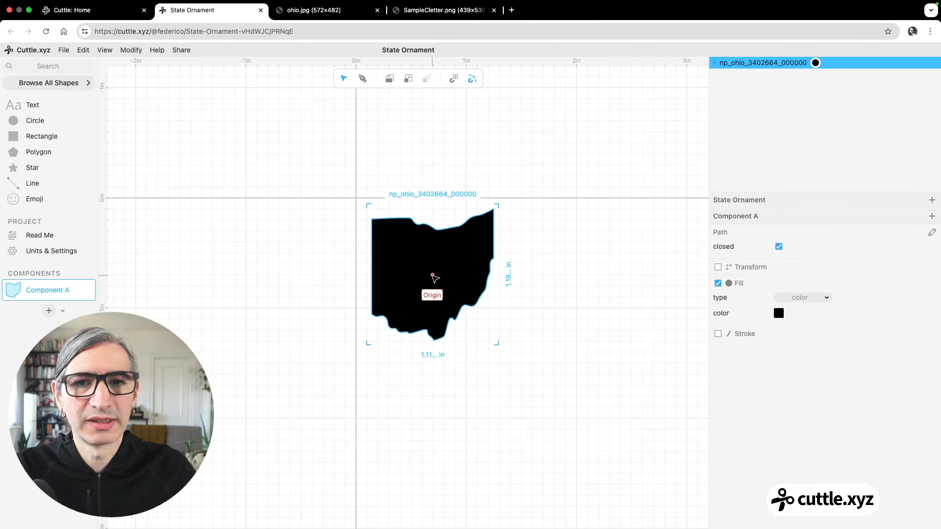
{"action": "left_click_drag", "start_coordinate": [435, 277], "coordinate": [359, 199]}
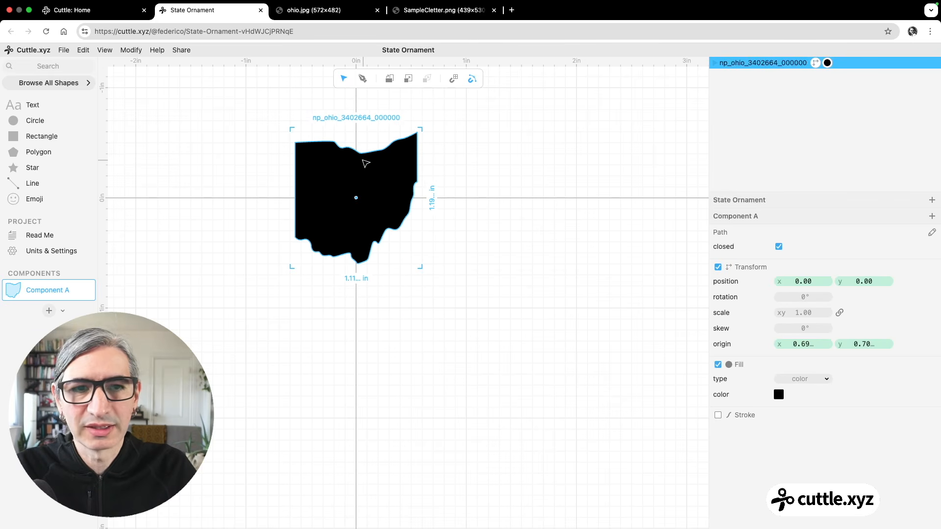
- Set the Ohio shape's width to 3 in, scaling it proportionally
{"action": "scroll", "coordinate": [348, 189], "scroll_direction": "down", "scroll_amount": 4}
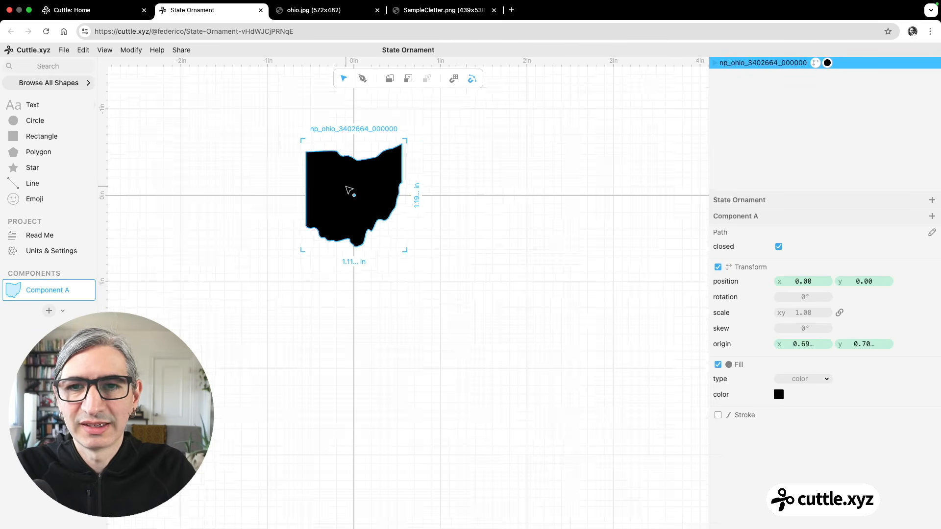
{"action": "left_click_drag", "start_coordinate": [456, 228], "coordinate": [495, 271]}
{"action": "scroll", "coordinate": [485, 266], "scroll_direction": "up", "scroll_amount": 2}
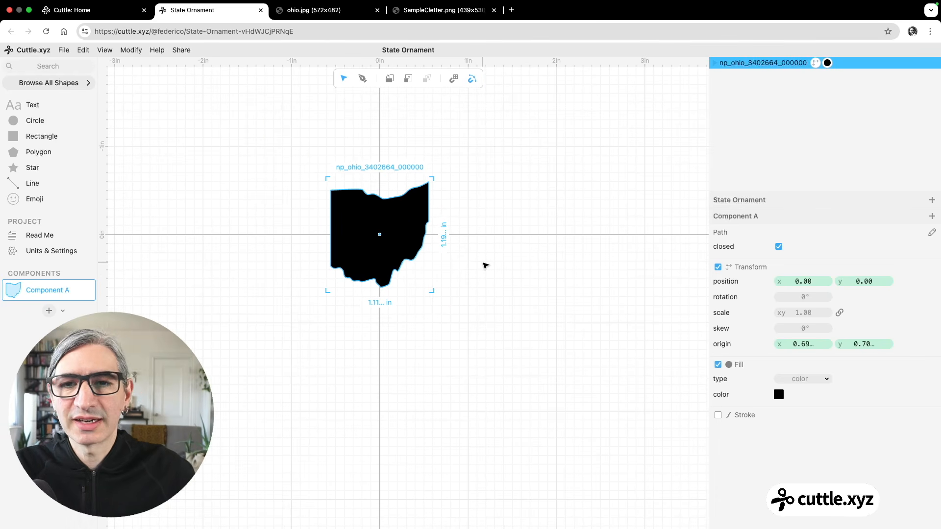
{"action": "left_click", "coordinate": [380, 302]}
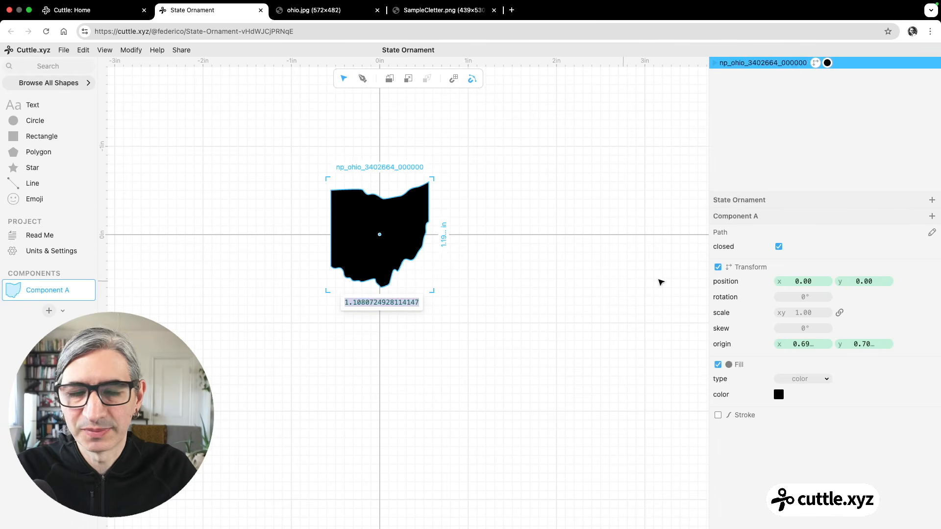
{"action": "left_click", "coordinate": [399, 316]}
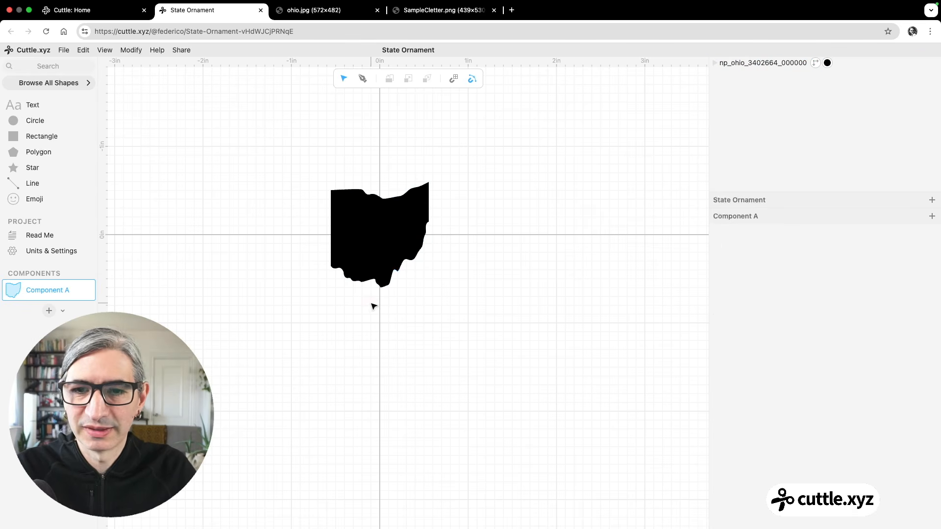
{"action": "left_click", "coordinate": [388, 260]}
{"action": "left_click", "coordinate": [385, 302]}
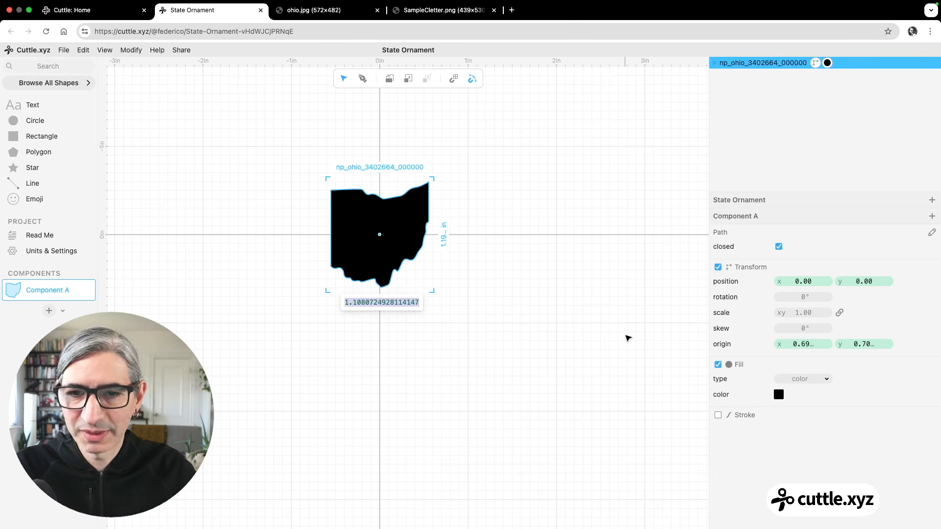
{"action": "type", "text": "3"}
{"action": "key", "text": "Return"}
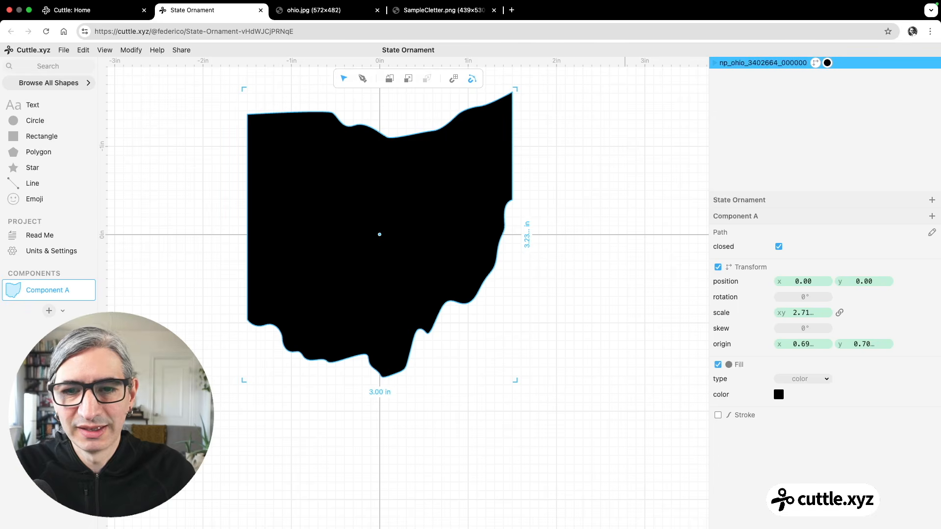
- Convert the Ohio shape to paths
{"action": "left_click", "coordinate": [564, 345]}
{"action": "scroll", "coordinate": [564, 345], "scroll_direction": "down", "scroll_amount": 3}
{"action": "left_click", "coordinate": [442, 274]}
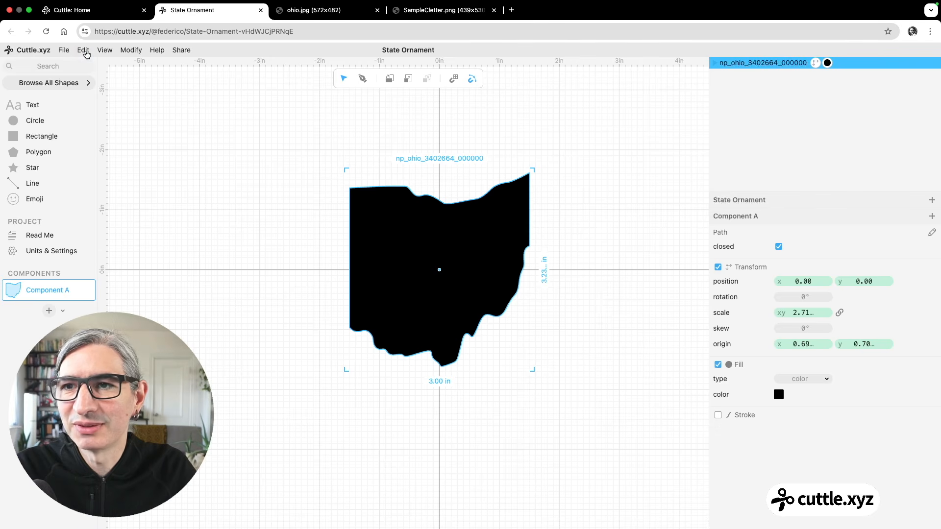
{"action": "left_click", "coordinate": [83, 50]}
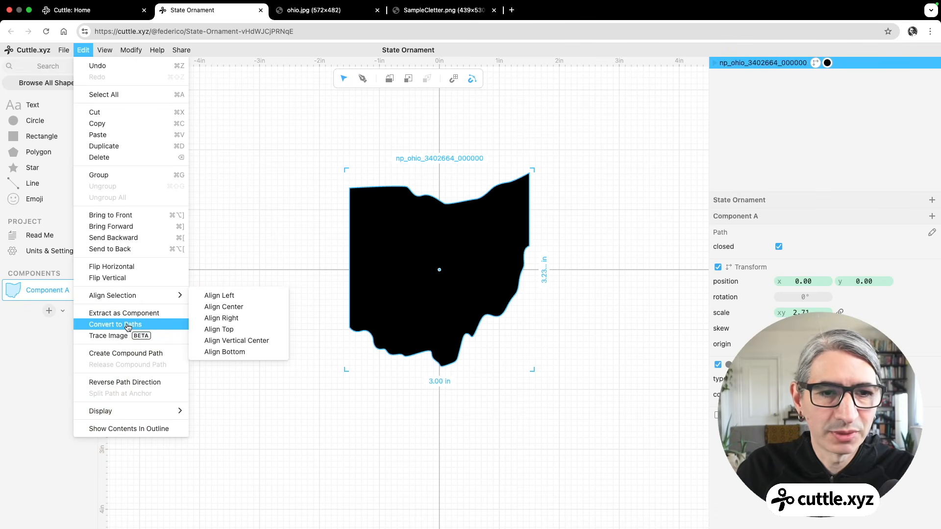
{"action": "left_click", "coordinate": [128, 325]}
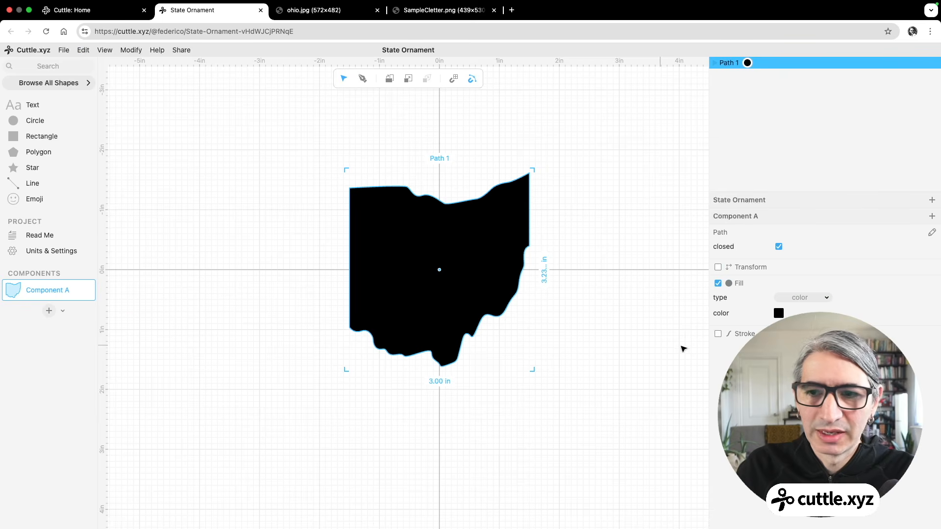
- Reduce the Ohio path's height to about 3.16 in by moving its upper edge, keeping the lower edge in place
{"action": "left_click_drag", "start_coordinate": [455, 170], "coordinate": [455, 174]}
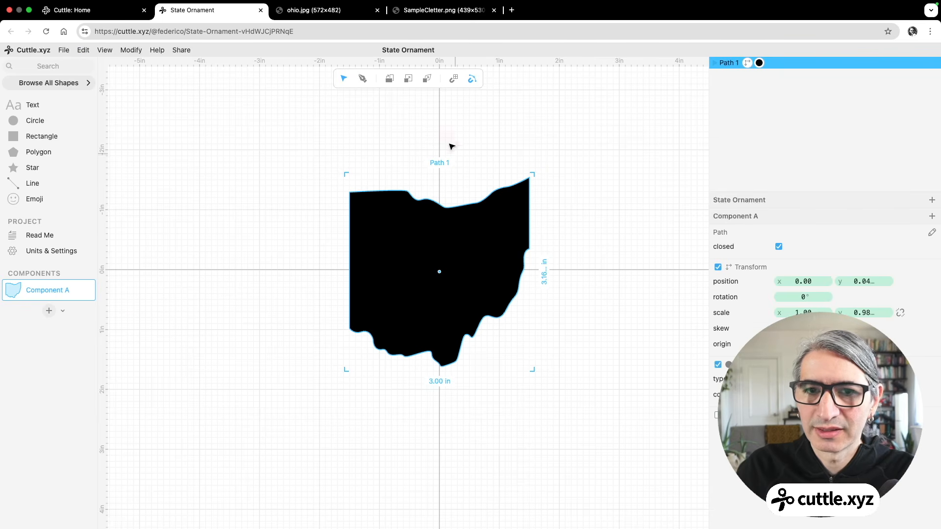
- Undo the last height change on the Ohio path and check its anchor list and transform settings
{"action": "key", "text": "super+z"}
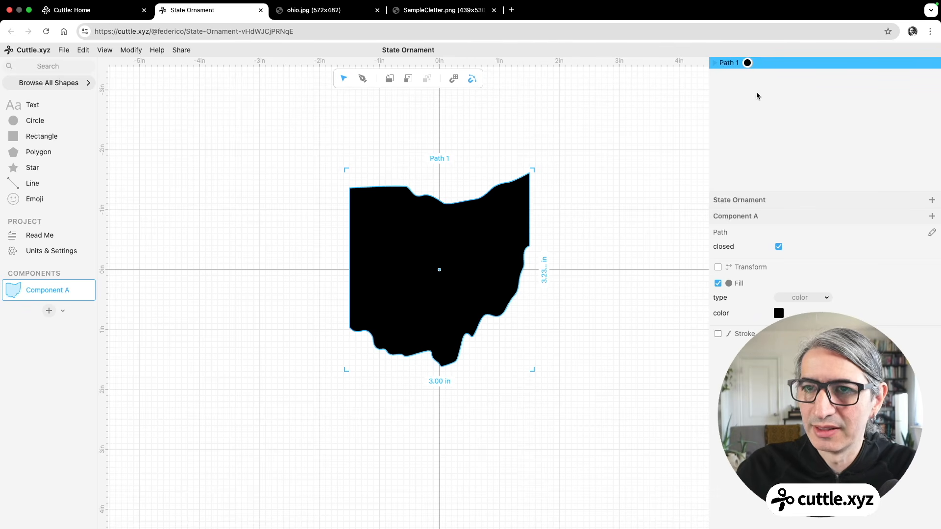
{"action": "left_click", "coordinate": [716, 65]}
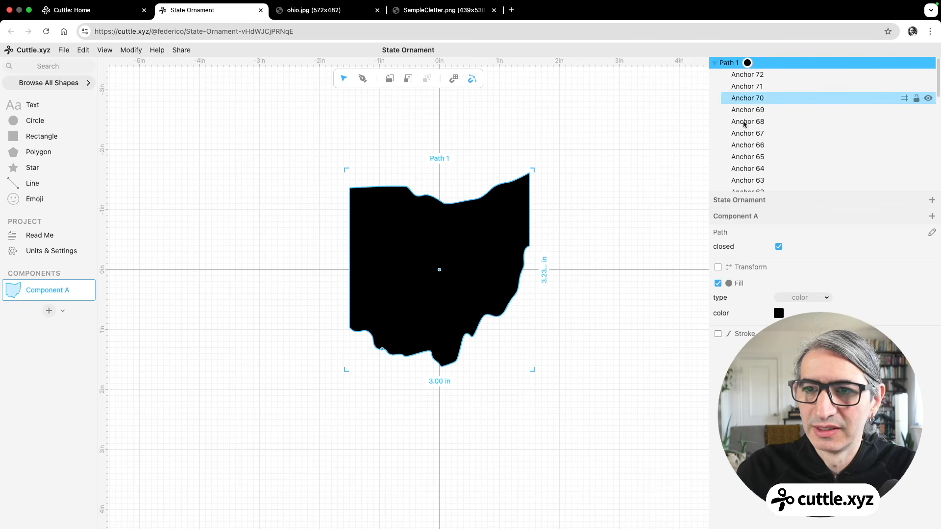
{"action": "left_click", "coordinate": [716, 65]}
{"action": "left_click", "coordinate": [718, 267]}
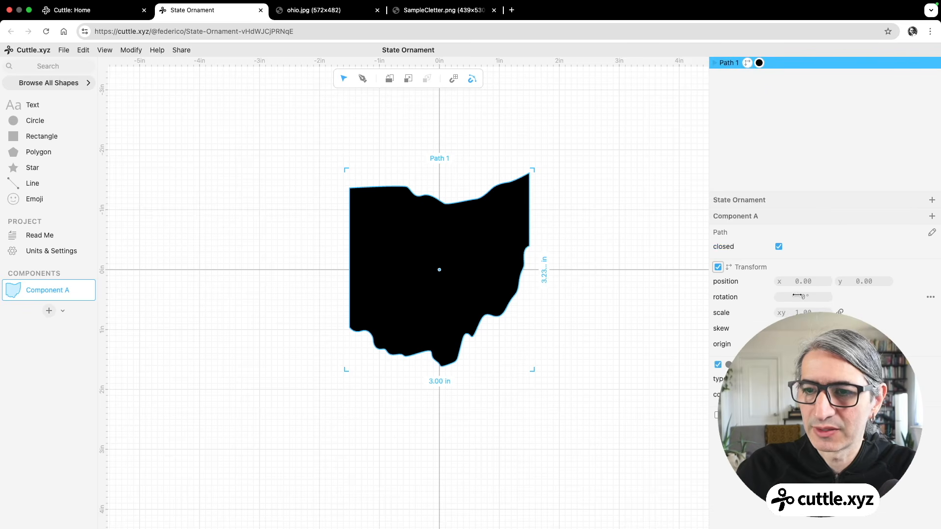
{"action": "left_click", "coordinate": [718, 267]}
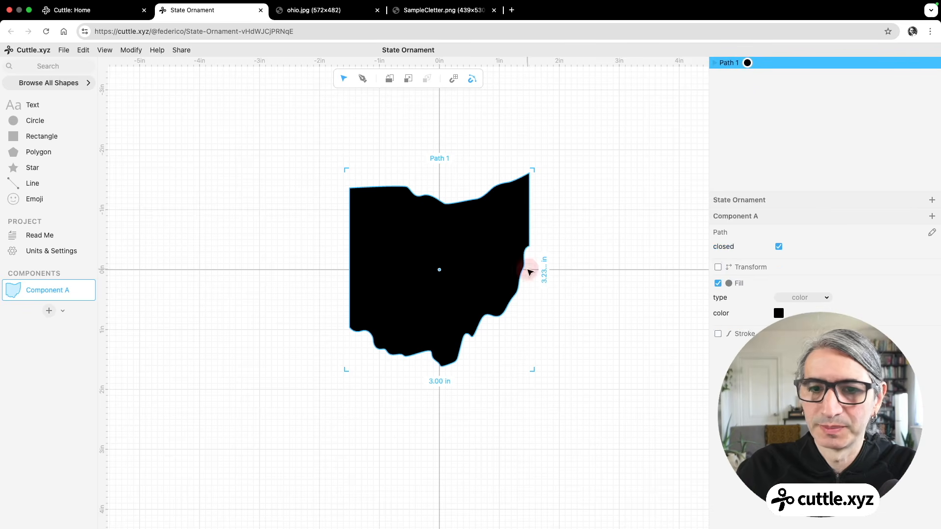
{"action": "left_click", "coordinate": [534, 271]}
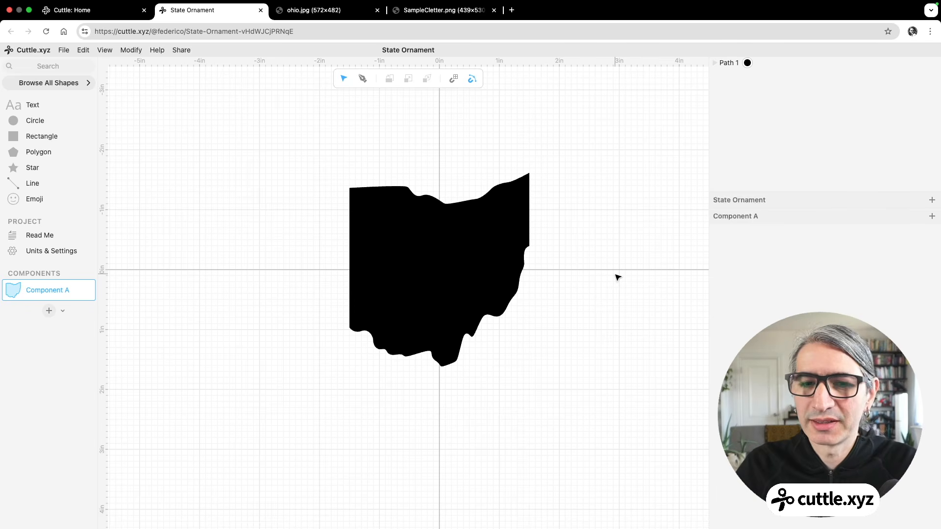
- Remove the black fill from the Ohio path and give it a black hairline stroke instead
{"action": "left_click", "coordinate": [390, 254]}
{"action": "left_click", "coordinate": [421, 264]}
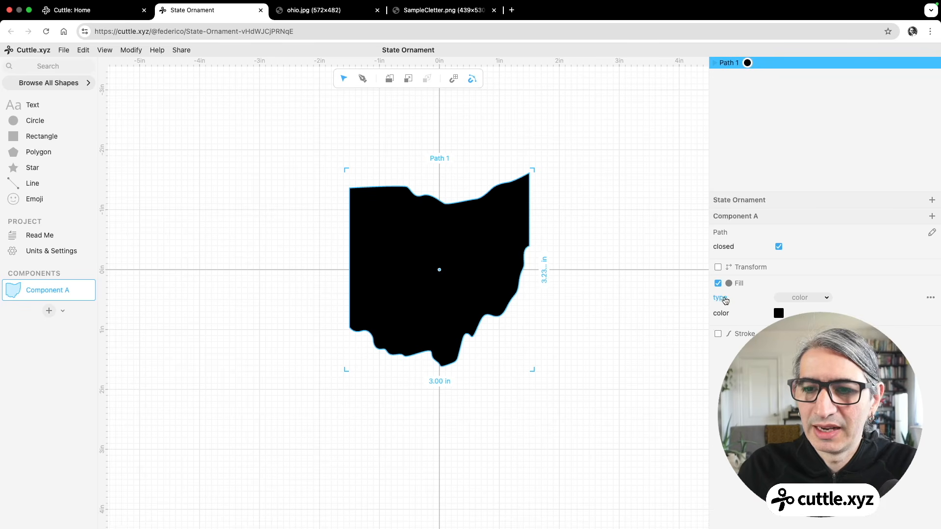
{"action": "left_click", "coordinate": [718, 284]}
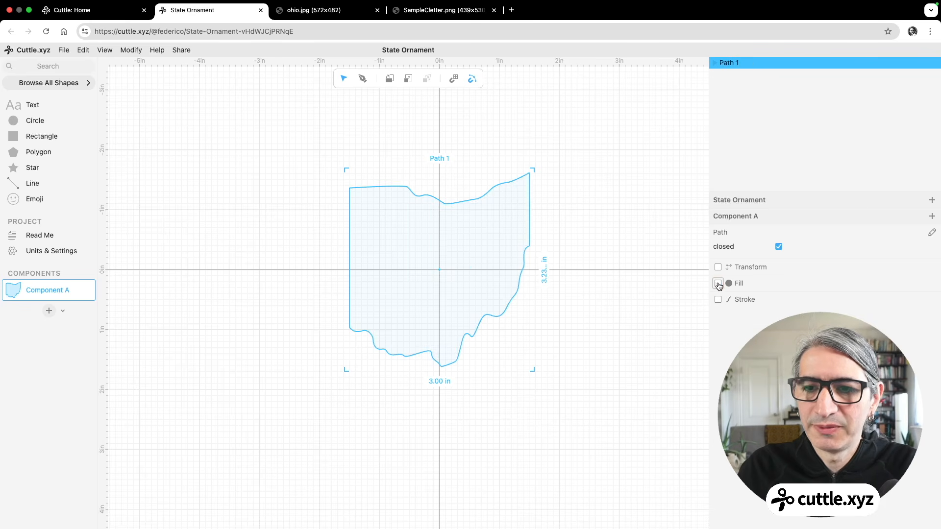
{"action": "left_click", "coordinate": [718, 300]}
{"action": "left_click", "coordinate": [625, 328]}
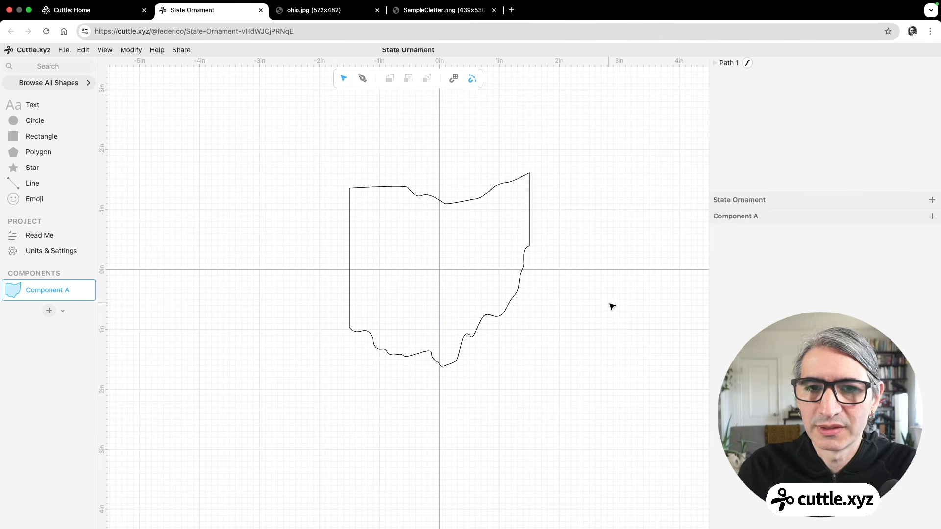
- Apply the Outline Stroke modifier to the Ohio path
{"action": "scroll", "coordinate": [606, 301], "scroll_direction": "up", "scroll_amount": 2}
{"action": "scroll", "coordinate": [606, 301], "scroll_direction": "up", "scroll_amount": 3}
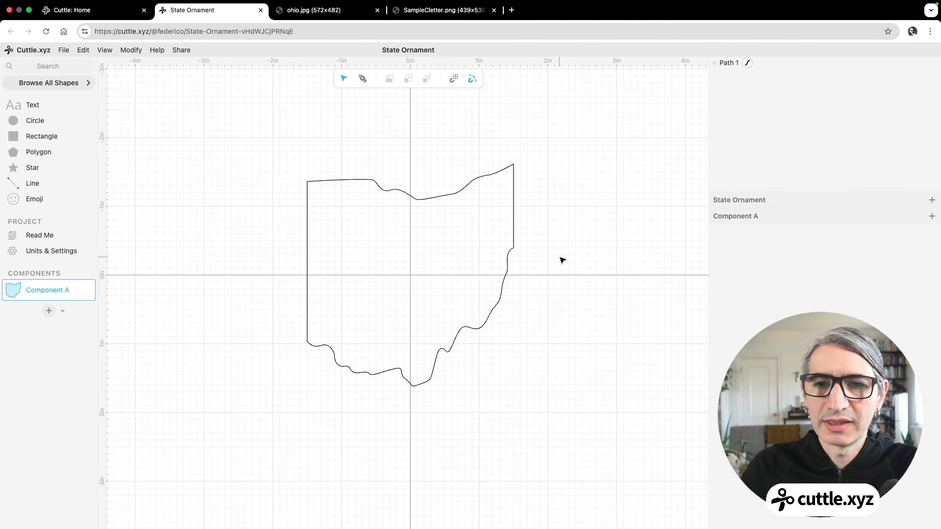
{"action": "left_click_drag", "start_coordinate": [481, 146], "coordinate": [504, 198]}
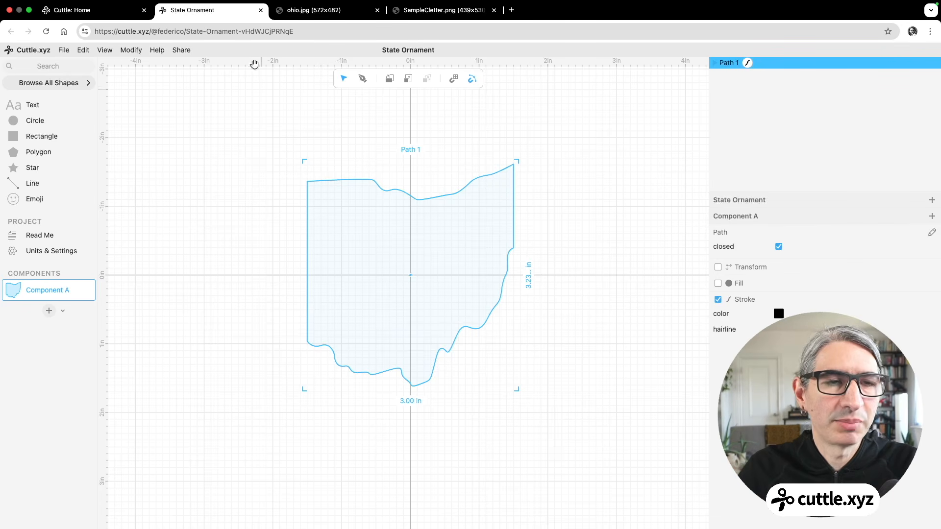
{"action": "left_click", "coordinate": [131, 50]}
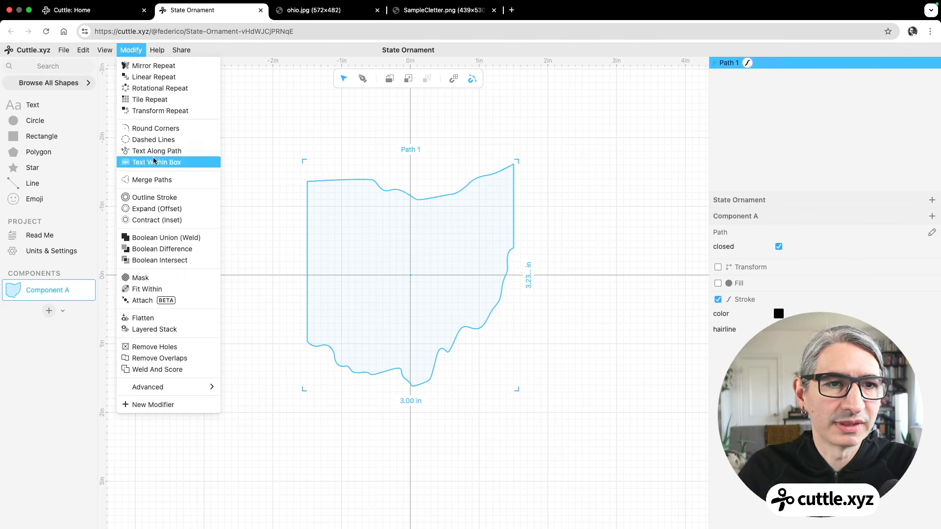
{"action": "left_click", "coordinate": [152, 198]}
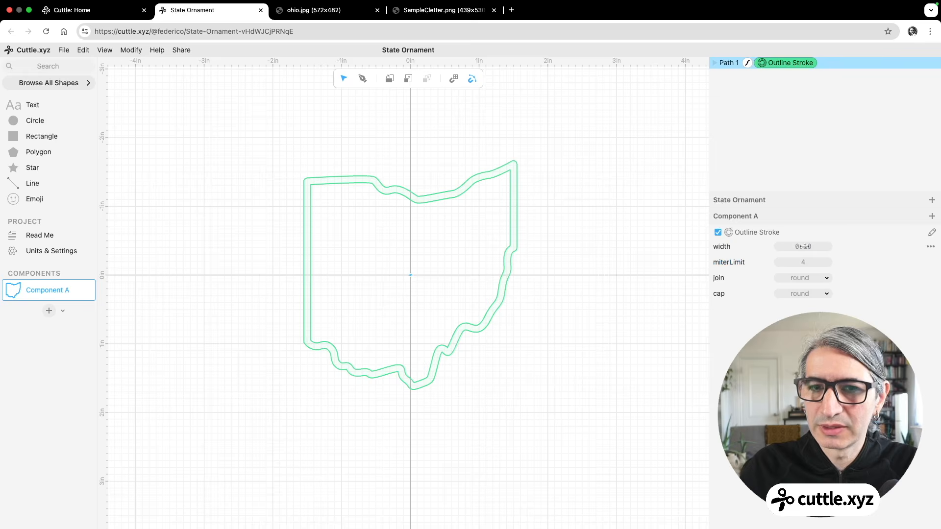
- Set the Outline Stroke width on the Ohio path to 0.125
{"action": "left_click_drag", "start_coordinate": [805, 246], "coordinate": [809, 246]}
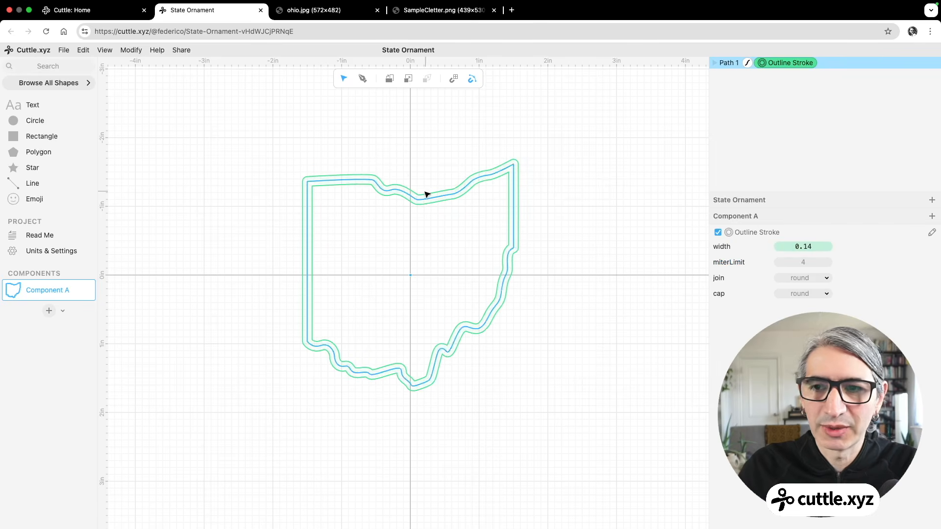
{"action": "mouse_move", "coordinate": [807, 247]}
{"action": "left_mouse_down"}
{"action": "mouse_move", "coordinate": [840, 248]}
{"action": "mouse_move", "coordinate": [809, 245]}
{"action": "mouse_move", "coordinate": [819, 245]}
{"action": "left_mouse_up"}
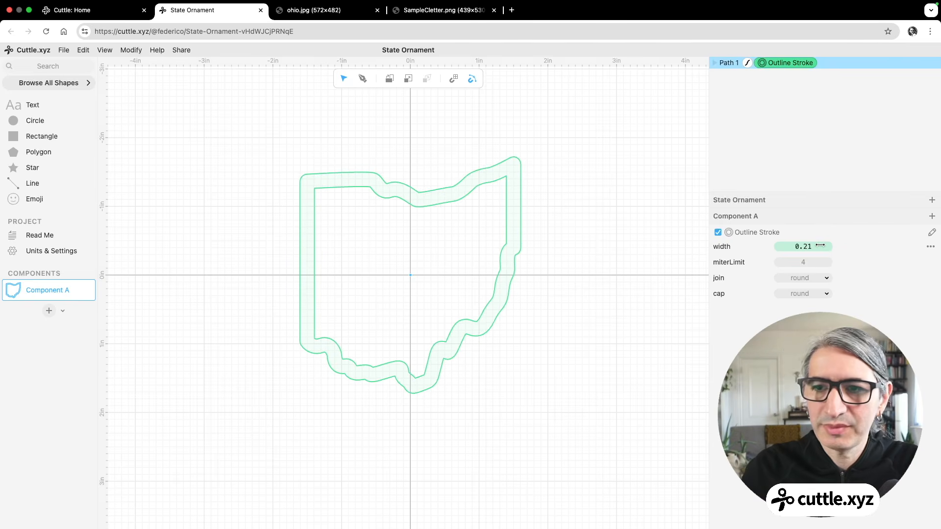
{"action": "left_click", "coordinate": [820, 245]}
{"action": "key", "text": "BackSpace"}
{"action": "key", "text": "BackSpace"}
{"action": "type", "text": "1"}
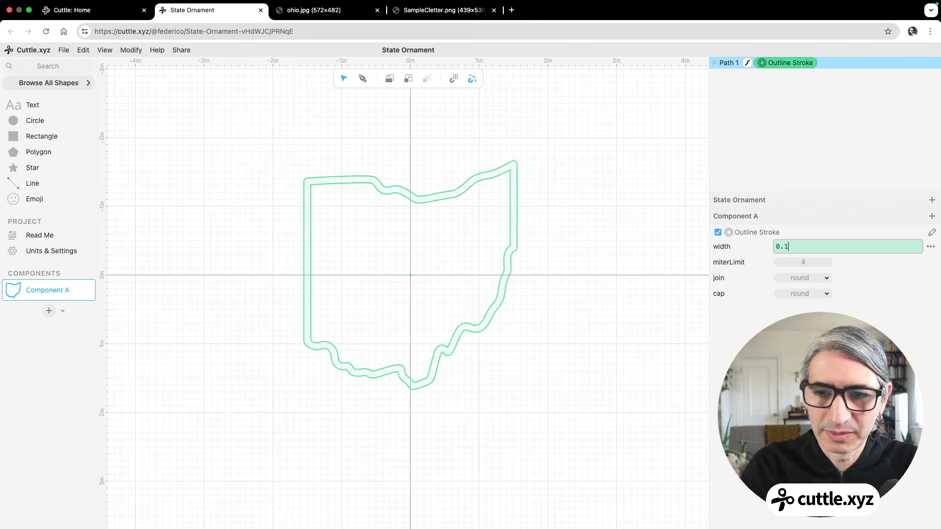
{"action": "type", "text": "25"}
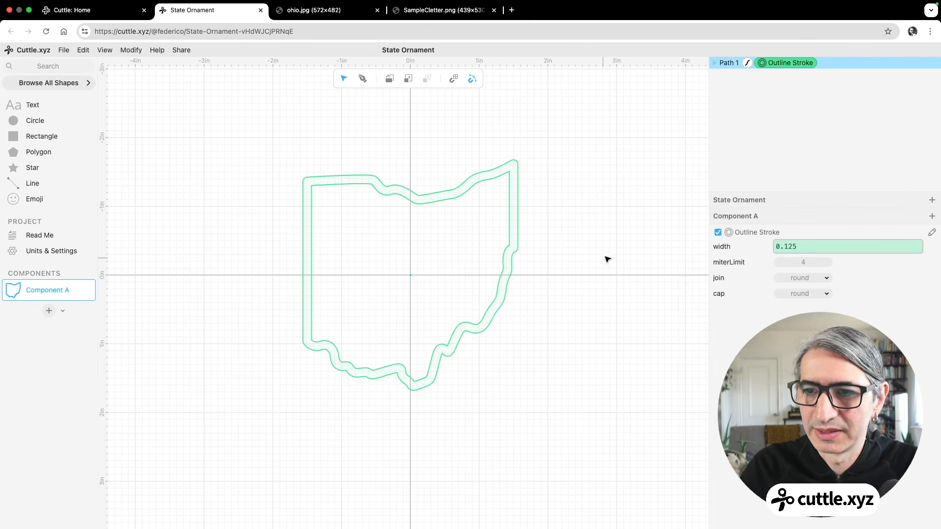
{"action": "left_click", "coordinate": [539, 269]}
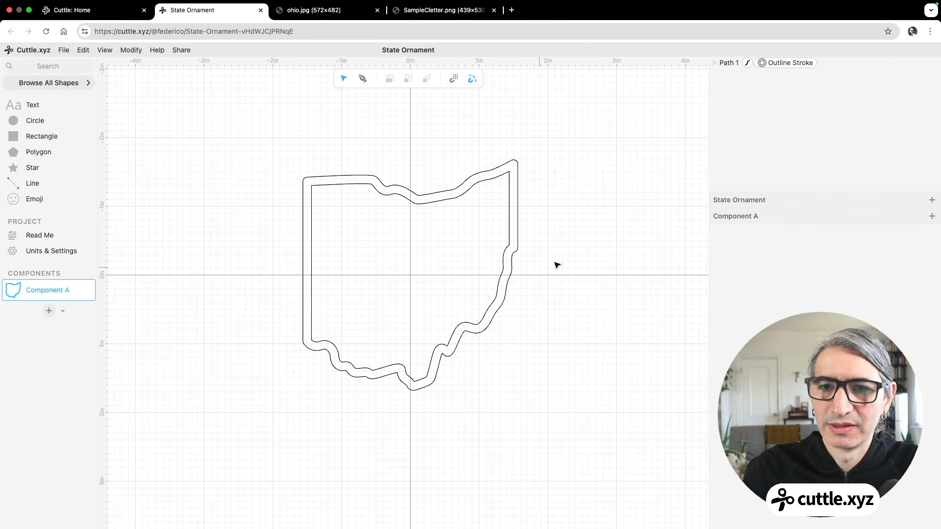
{"action": "left_click_drag", "start_coordinate": [475, 116], "coordinate": [571, 208]}
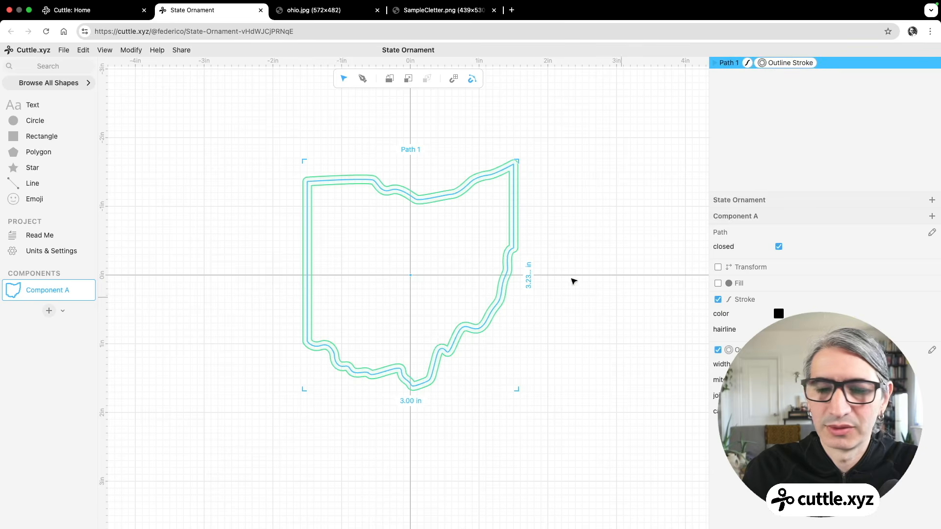
{"action": "left_click", "coordinate": [569, 241]}
{"action": "scroll", "coordinate": [563, 237], "scroll_direction": "up", "scroll_amount": 2}
{"action": "left_click_drag", "start_coordinate": [563, 229], "coordinate": [612, 240]}
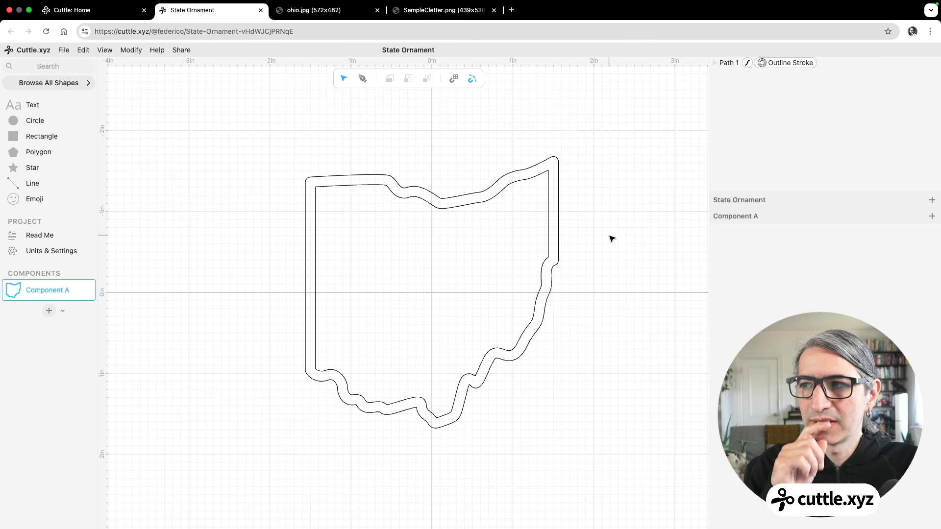
{"action": "scroll", "coordinate": [585, 208], "scroll_direction": "down", "scroll_amount": 2}
{"action": "left_click_drag", "start_coordinate": [605, 216], "coordinate": [585, 211]}
{"action": "scroll", "coordinate": [584, 211], "scroll_direction": "up", "scroll_amount": 1}
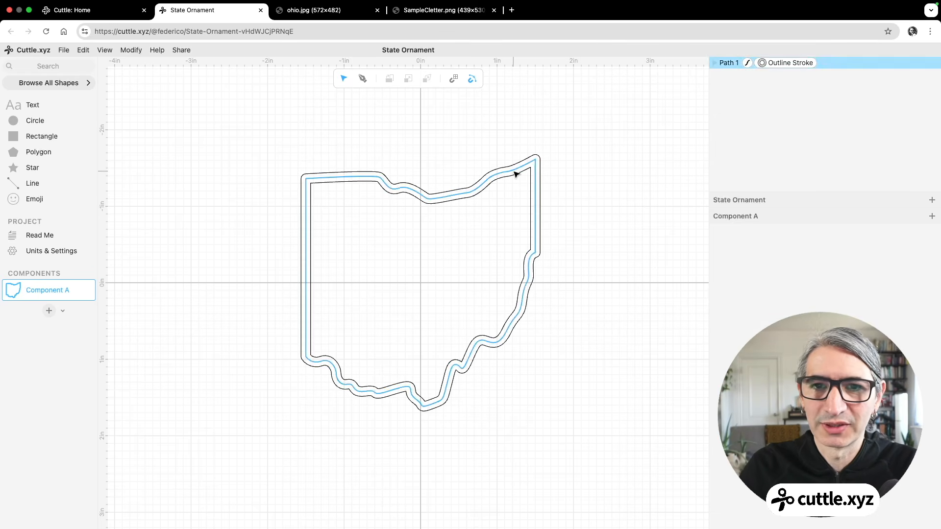
{"action": "scroll", "coordinate": [469, 142], "scroll_direction": "down", "scroll_amount": 3}
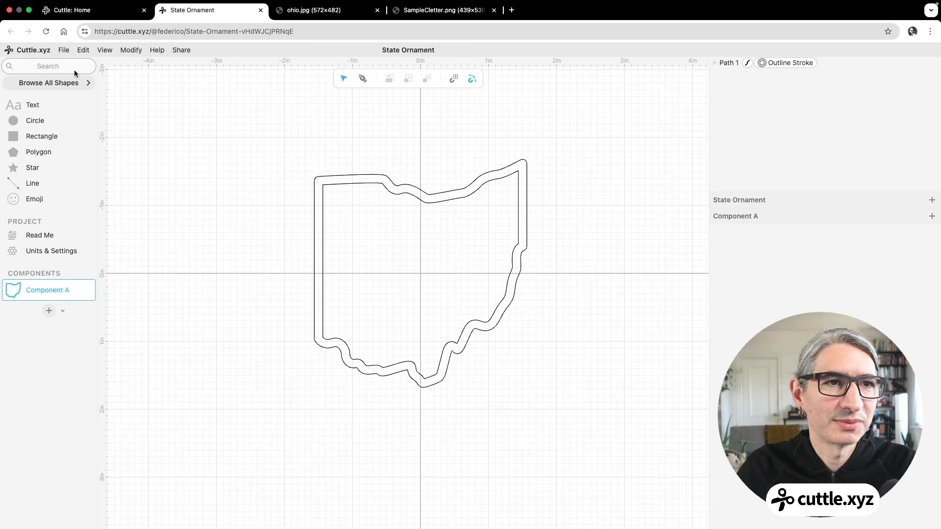
- Search the shape library for "tails" and place a Connected Text With Tails shape at the canvas origin
{"action": "type", "text": "te"}
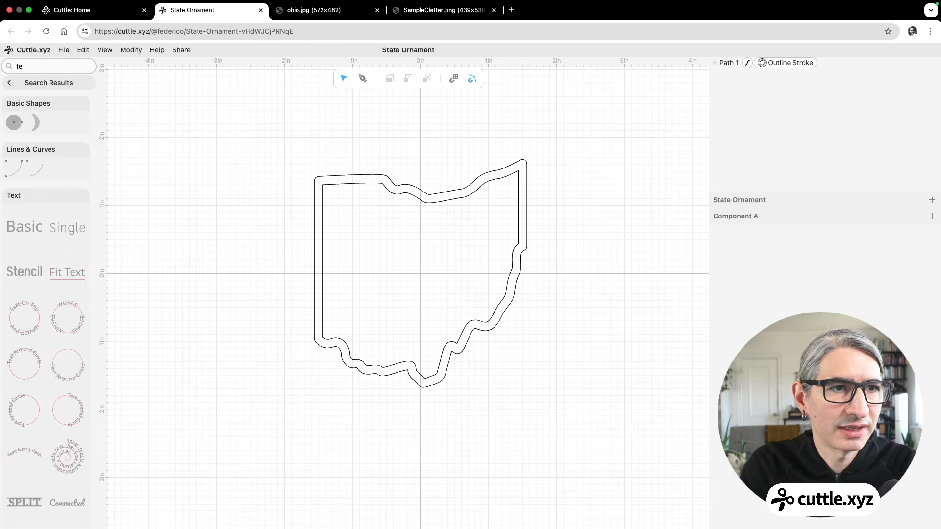
{"action": "type", "text": "xt"}
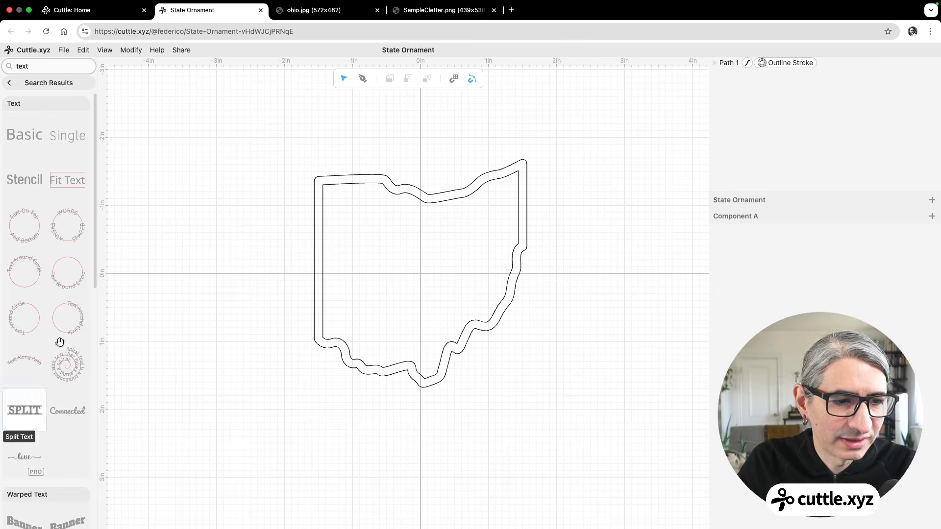
{"action": "key", "text": "BackSpace"}
{"action": "key", "text": "BackSpace"}
{"action": "key", "text": "BackSpace"}
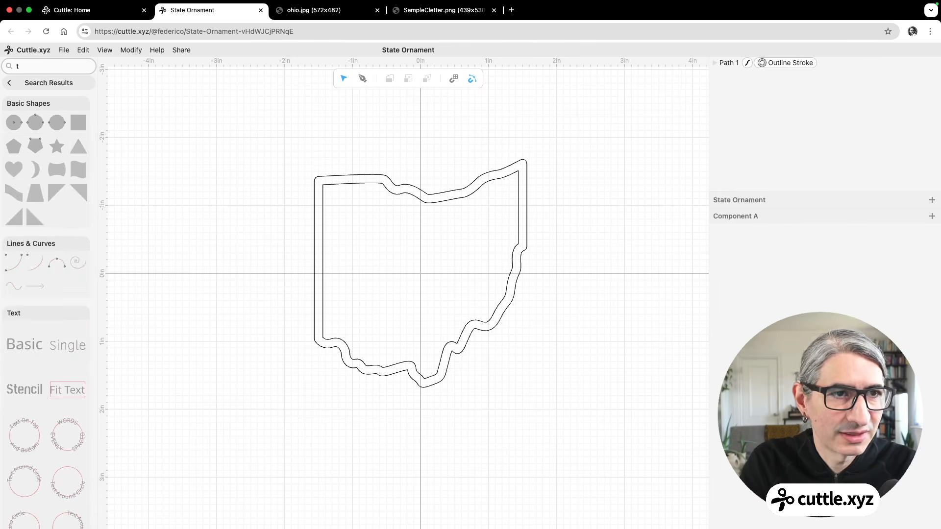
{"action": "type", "text": "tails"}
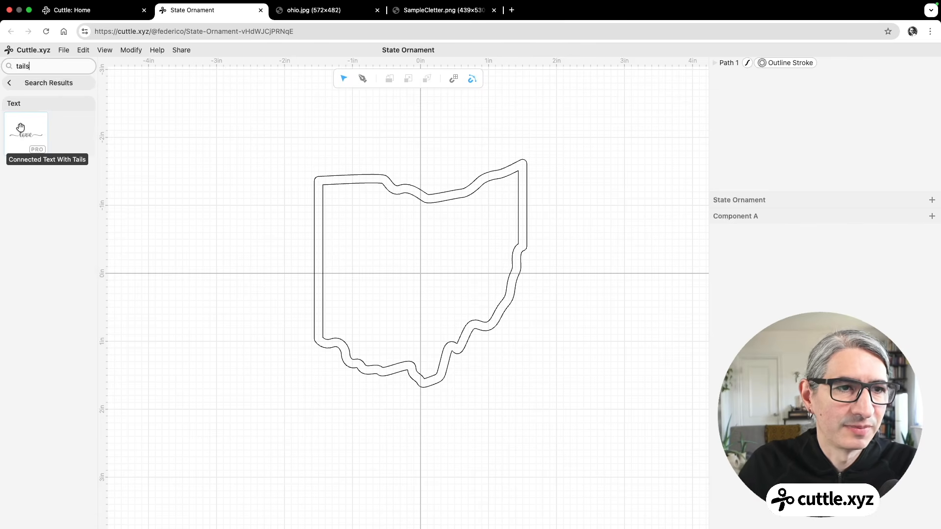
{"action": "left_click_drag", "start_coordinate": [22, 133], "coordinate": [422, 272]}
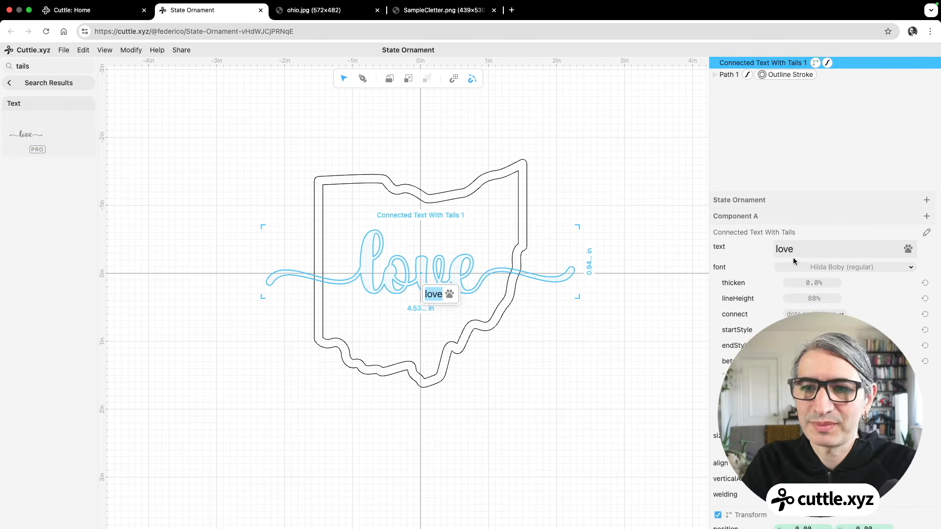
- Change the connected text's wording from the default to "Ohio" with a capital O
{"action": "left_click", "coordinate": [807, 247]}
{"action": "double_click", "coordinate": [807, 248]}
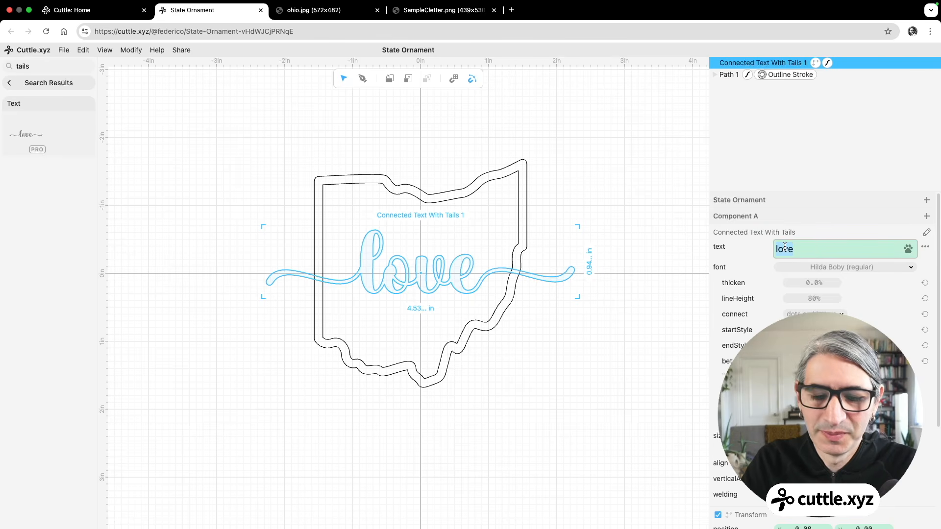
{"action": "type", "text": "Ohio"}
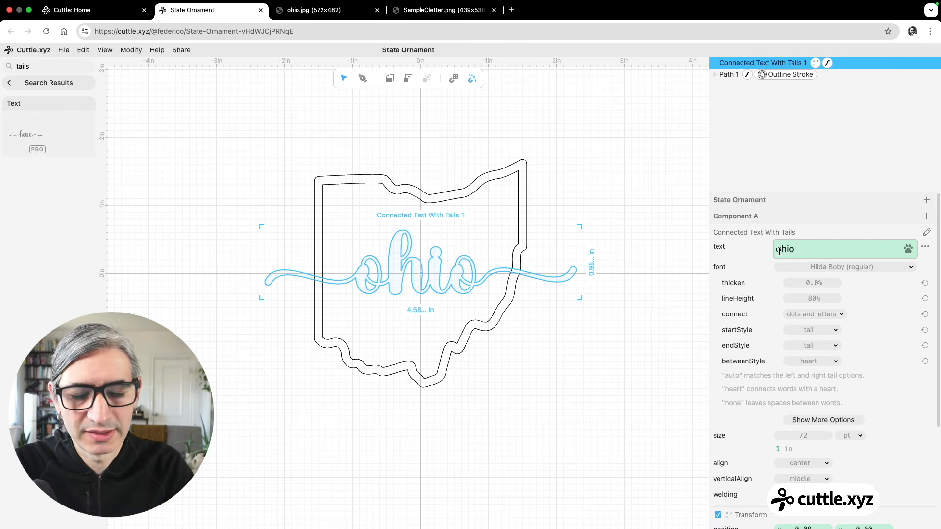
{"action": "left_click", "coordinate": [779, 251]}
{"action": "key", "text": "BackSpace"}
{"action": "type", "text": "O"}
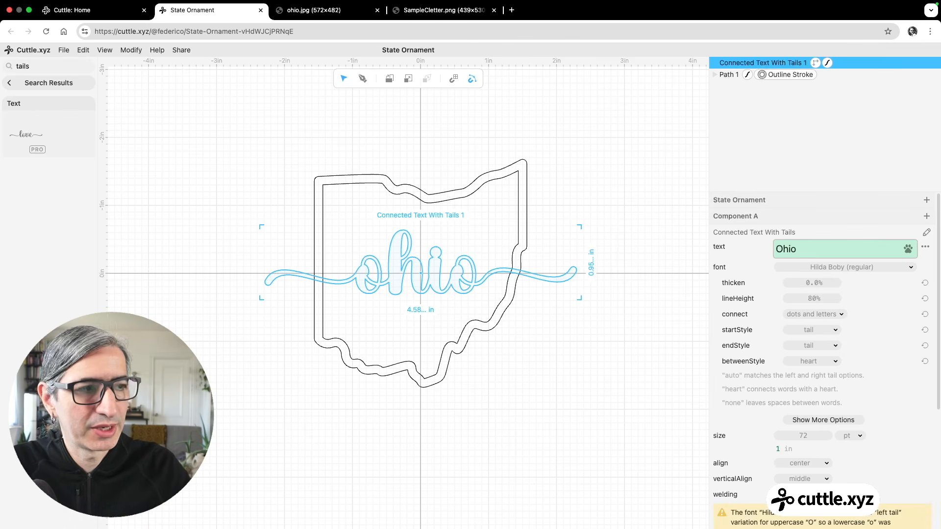
- Read the font warning about the capital O in the connected text's settings
{"action": "scroll", "coordinate": [808, 373], "scroll_direction": "down", "scroll_amount": 5}
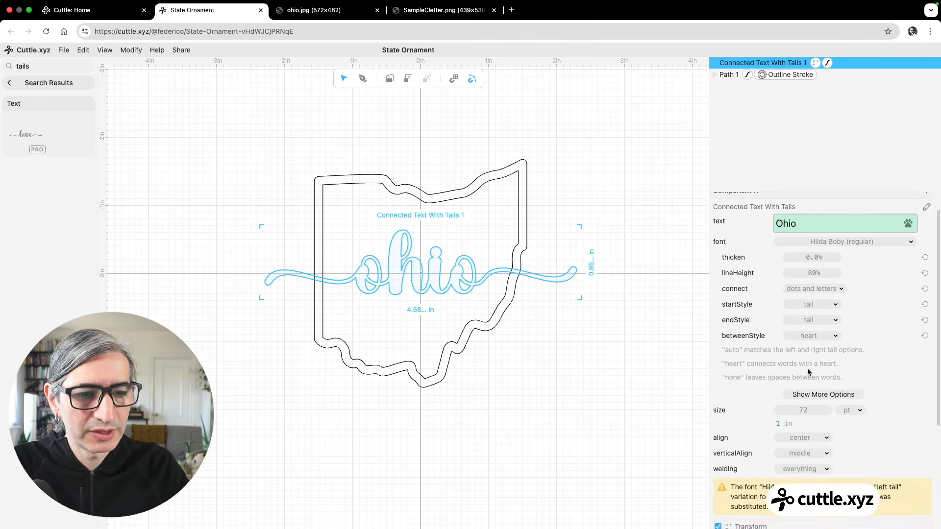
{"action": "scroll", "coordinate": [807, 370], "scroll_direction": "up", "scroll_amount": 5}
{"action": "scroll", "coordinate": [806, 368], "scroll_direction": "down", "scroll_amount": 2}
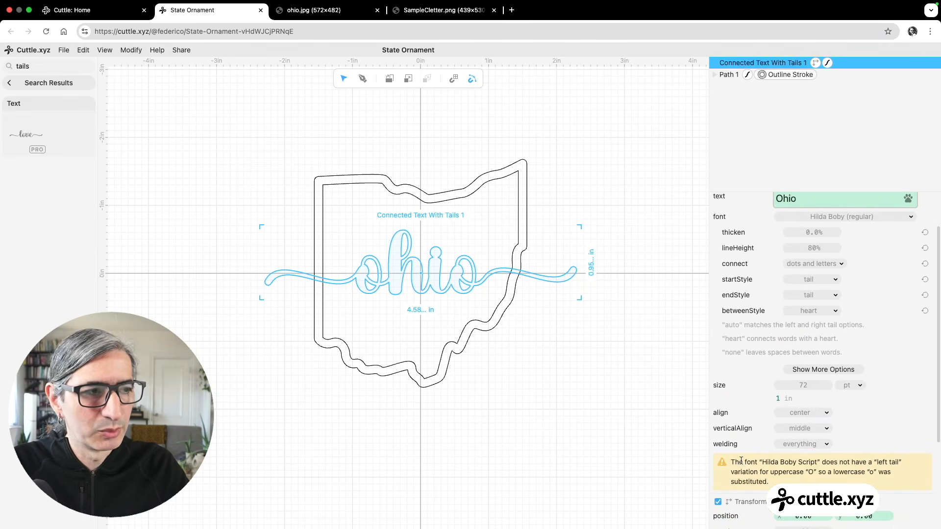
{"action": "scroll", "coordinate": [762, 467], "scroll_direction": "down", "scroll_amount": 1}
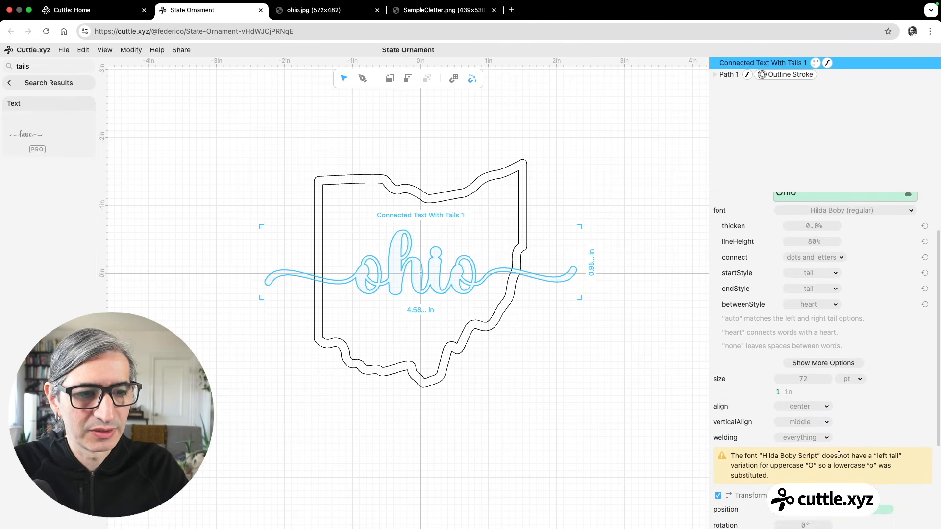
{"action": "double_click", "coordinate": [809, 466]}
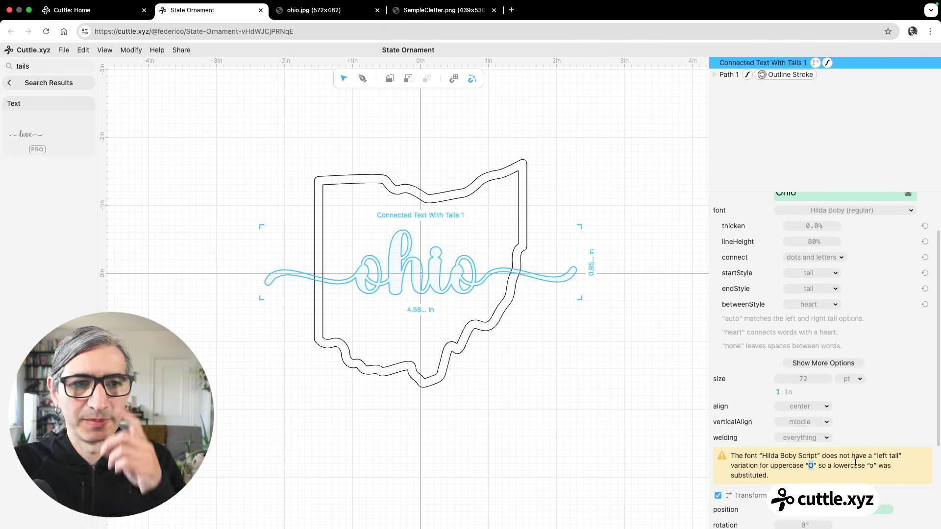
- Try the Goldie Rainbow and Penthouse fonts on the connected "Ohio" text
{"action": "scroll", "coordinate": [842, 273], "scroll_direction": "up", "scroll_amount": 5}
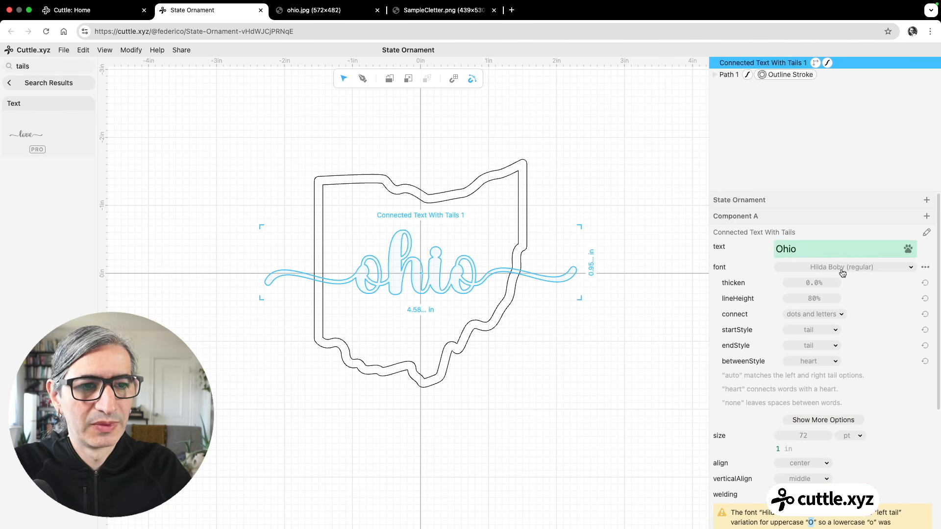
{"action": "left_click", "coordinate": [845, 268]}
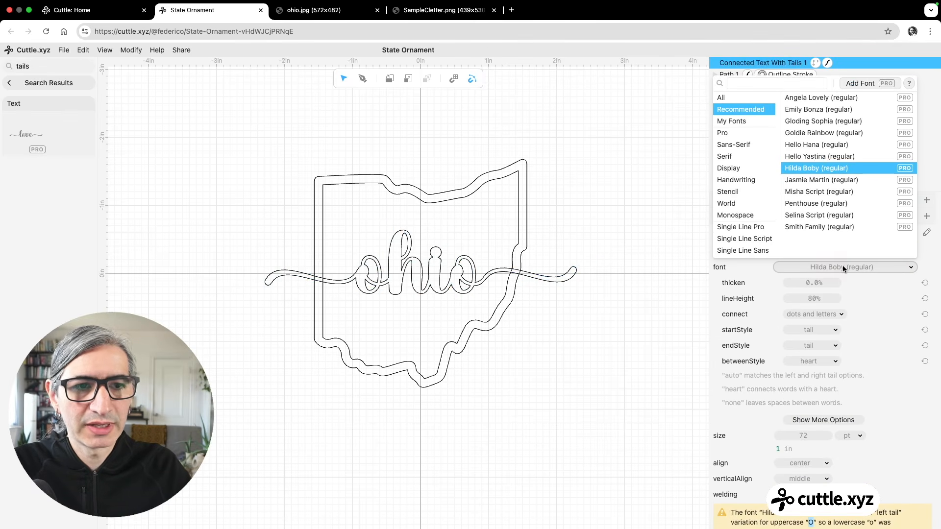
{"action": "left_click", "coordinate": [814, 133]}
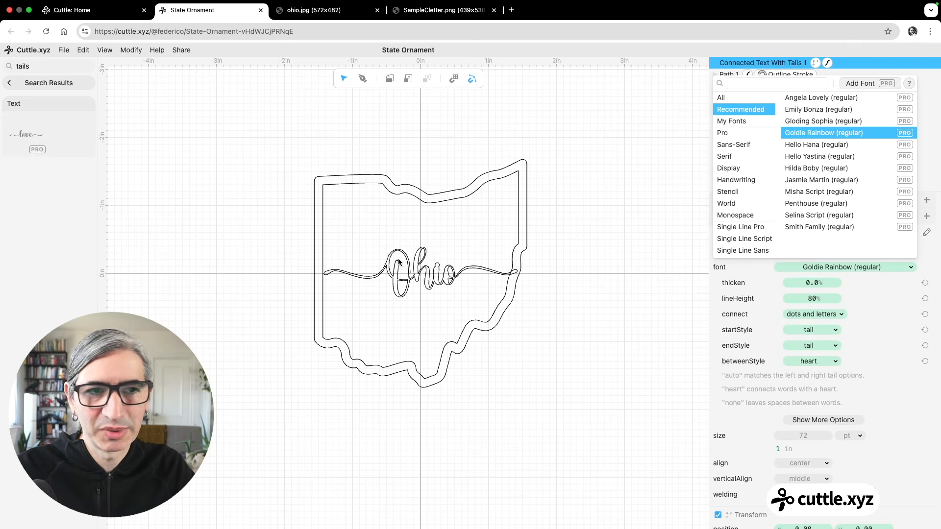
{"action": "left_click", "coordinate": [810, 204]}
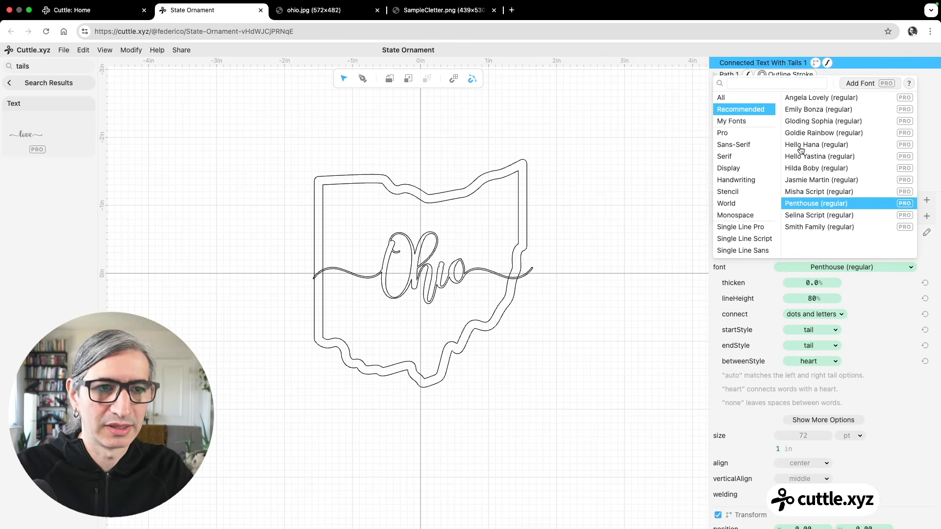
- Compare the recommended fonts from Angela Lovely through Smith Family and set the connected text's font to Goldie Rainbow
{"action": "left_click", "coordinate": [806, 101]}
{"action": "key", "text": "Down"}
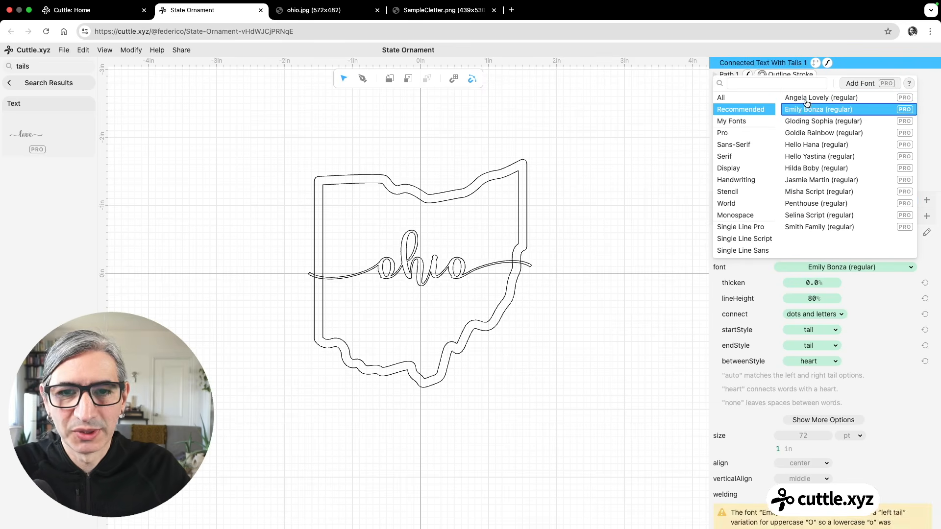
{"action": "key", "text": "Down"}
{"action": "key", "text": "Down"}
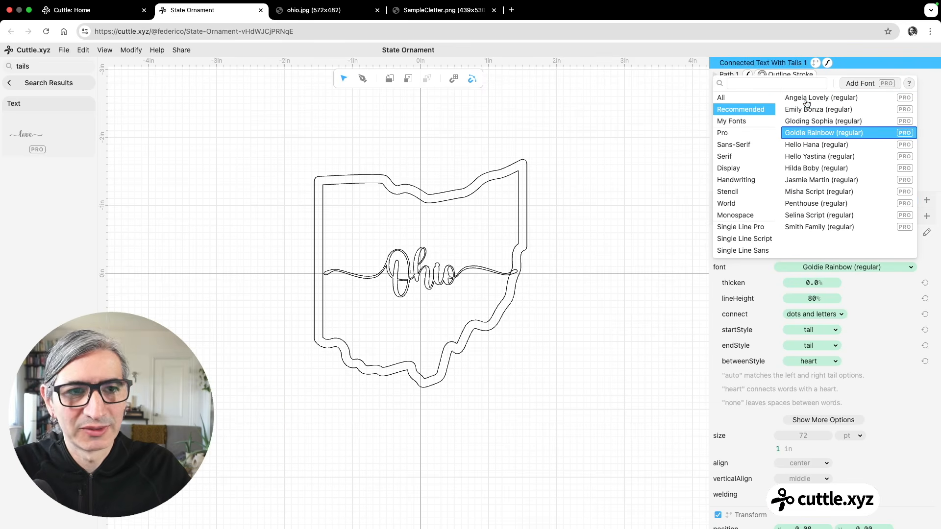
{"action": "key", "text": "Down"}
{"action": "key", "text": "Down"}
{"action": "key", "text": "Down"}
{"action": "key", "text": "Down"}
{"action": "key", "text": "Down"}
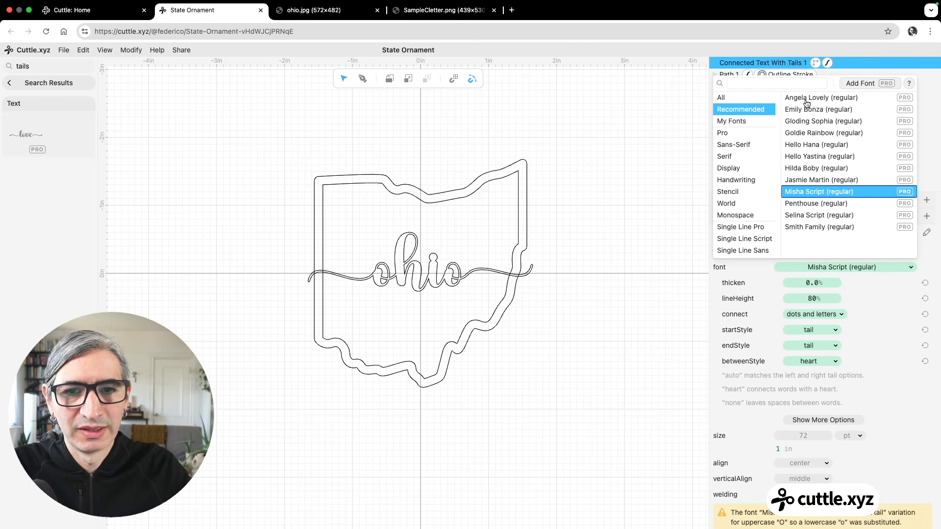
{"action": "key", "text": "Down"}
{"action": "key", "text": "Down"}
{"action": "key", "text": "Down"}
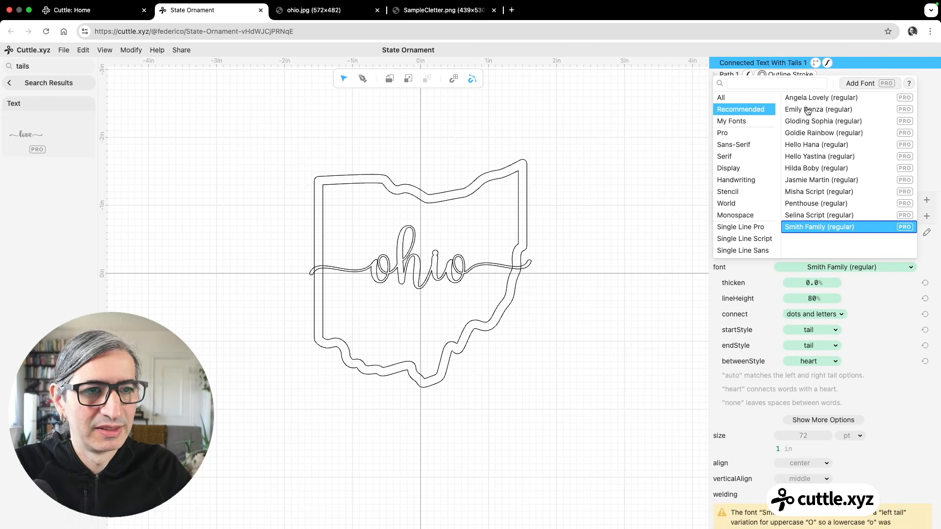
{"action": "left_click", "coordinate": [813, 134]}
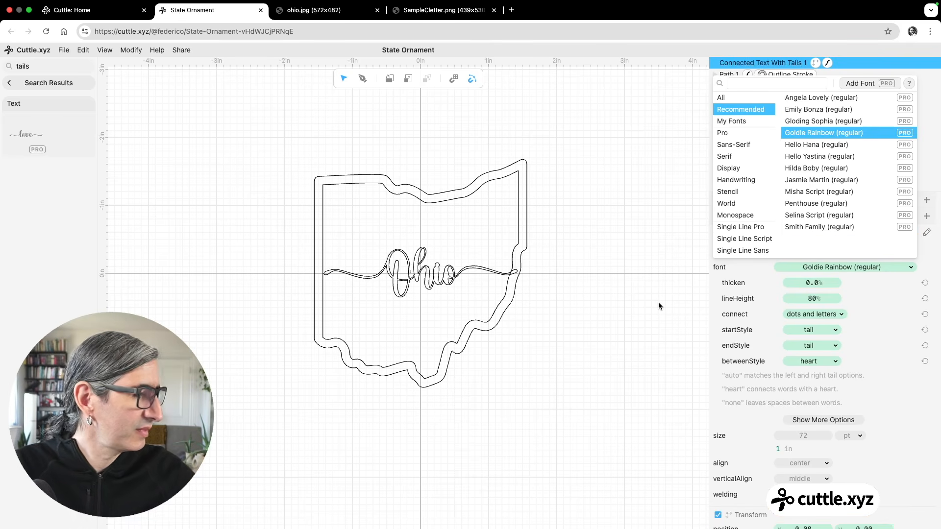
{"action": "left_click", "coordinate": [555, 340]}
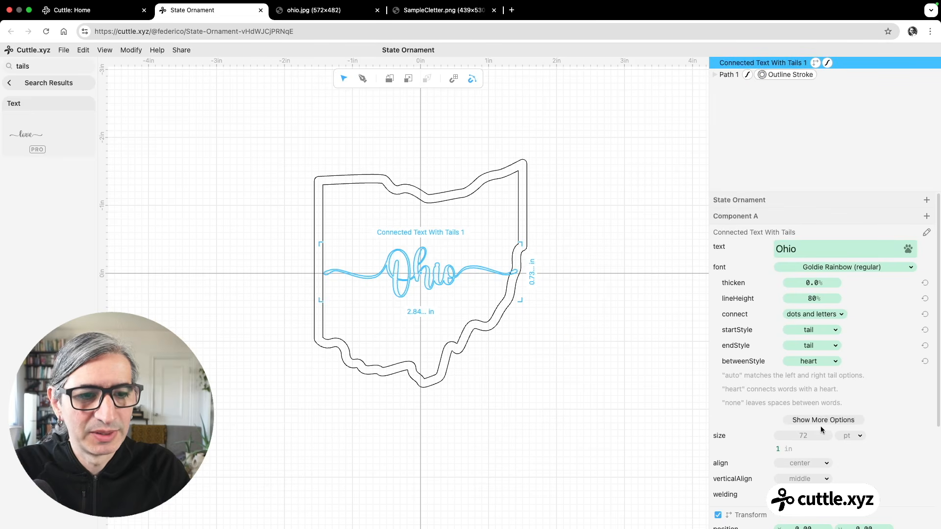
- Set the connected text's size to 110 pt
{"action": "left_click", "coordinate": [804, 436]}
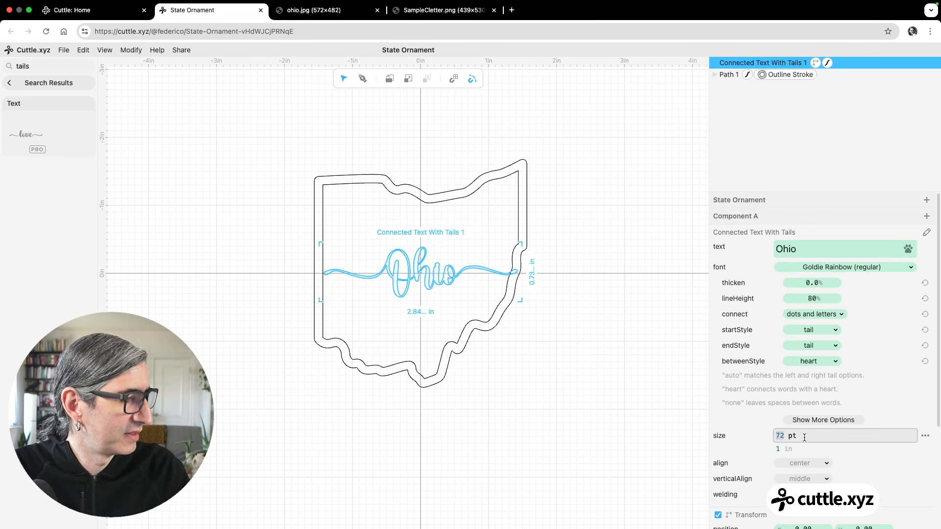
{"action": "left_click_drag", "start_coordinate": [815, 438], "coordinate": [841, 437]}
{"action": "mouse_move", "coordinate": [782, 435]}
{"action": "left_mouse_down"}
{"action": "mouse_move", "coordinate": [831, 436]}
{"action": "mouse_move", "coordinate": [784, 437]}
{"action": "left_mouse_up"}
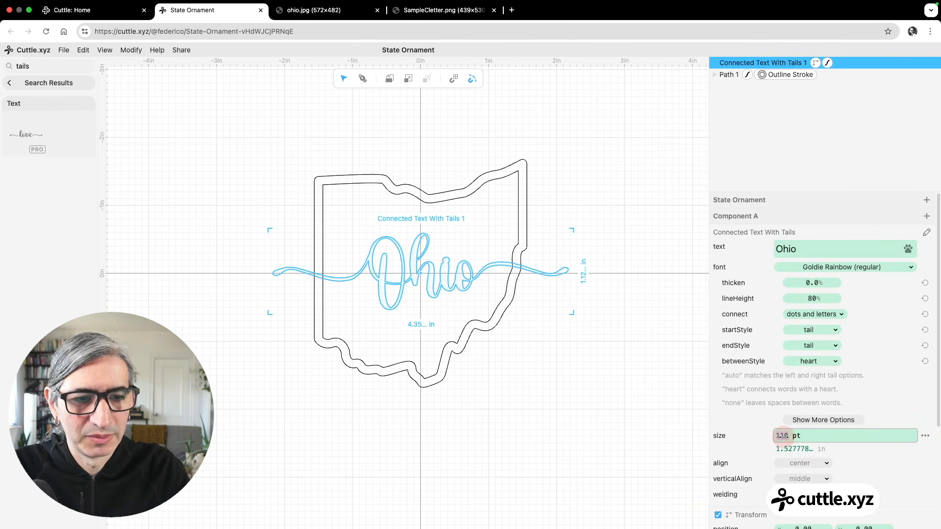
{"action": "left_click", "coordinate": [613, 409]}
{"action": "left_click", "coordinate": [409, 267]}
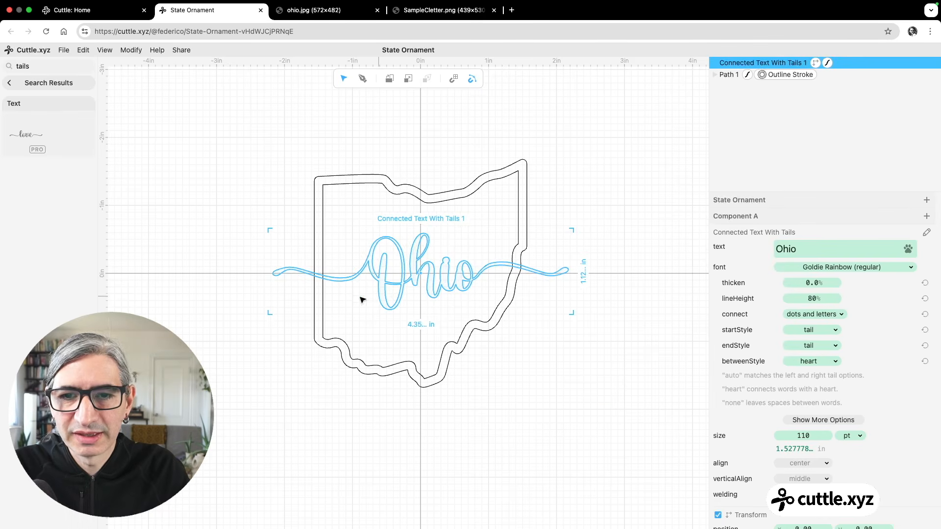
- Clear the shape library search and set the connected text's thicken value to 1.0%
{"action": "scroll", "coordinate": [319, 277], "scroll_direction": "up", "scroll_amount": 1}
{"action": "scroll", "coordinate": [319, 277], "scroll_direction": "up", "scroll_amount": 1}
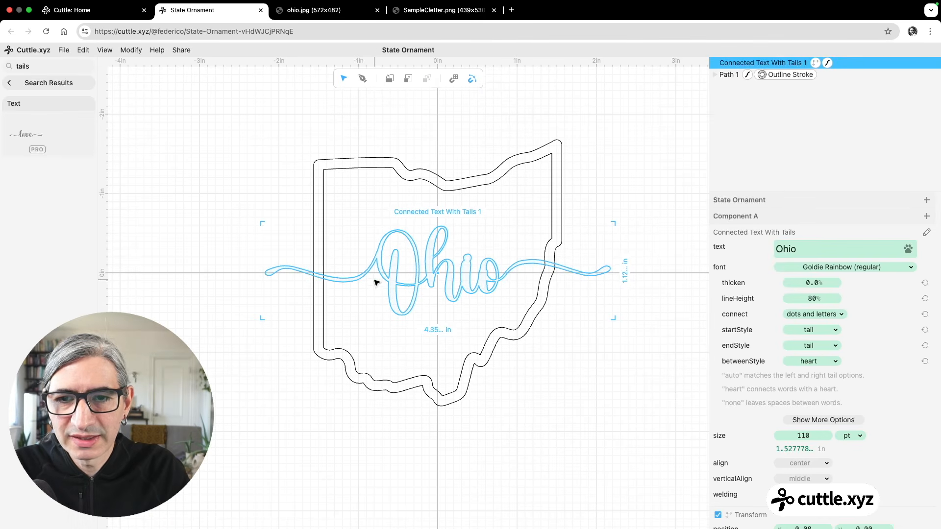
{"action": "left_click", "coordinate": [47, 89]}
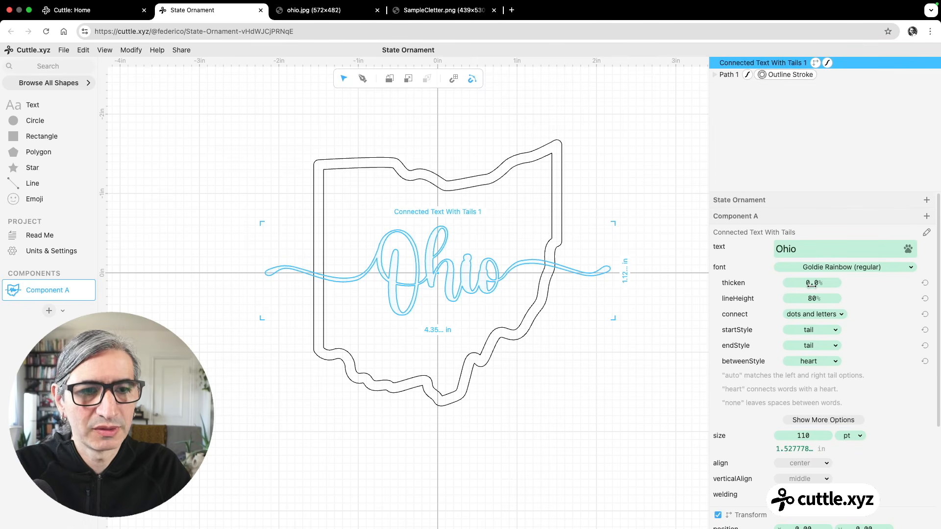
{"action": "mouse_move", "coordinate": [812, 283]}
{"action": "left_mouse_down"}
{"action": "mouse_move", "coordinate": [829, 285]}
{"action": "mouse_move", "coordinate": [804, 285]}
{"action": "mouse_move", "coordinate": [829, 288]}
{"action": "left_mouse_up"}
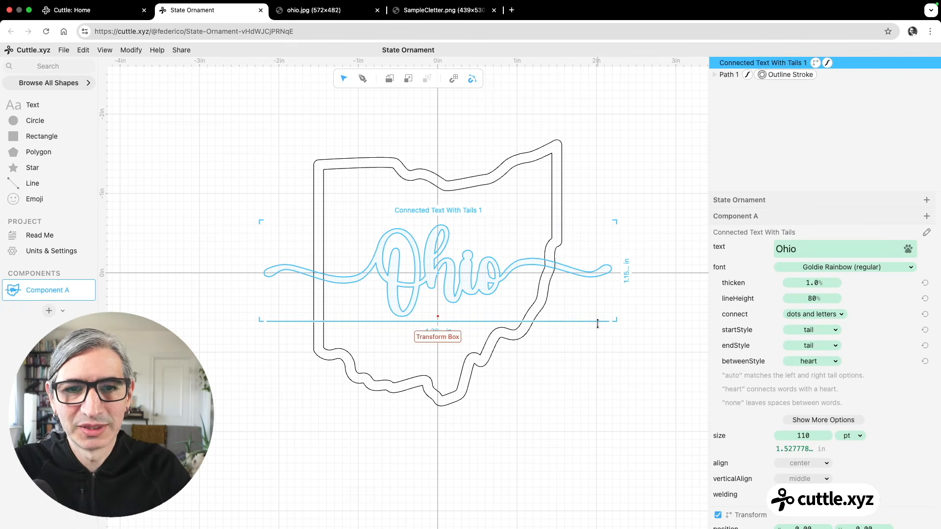
{"action": "left_click", "coordinate": [634, 170]}
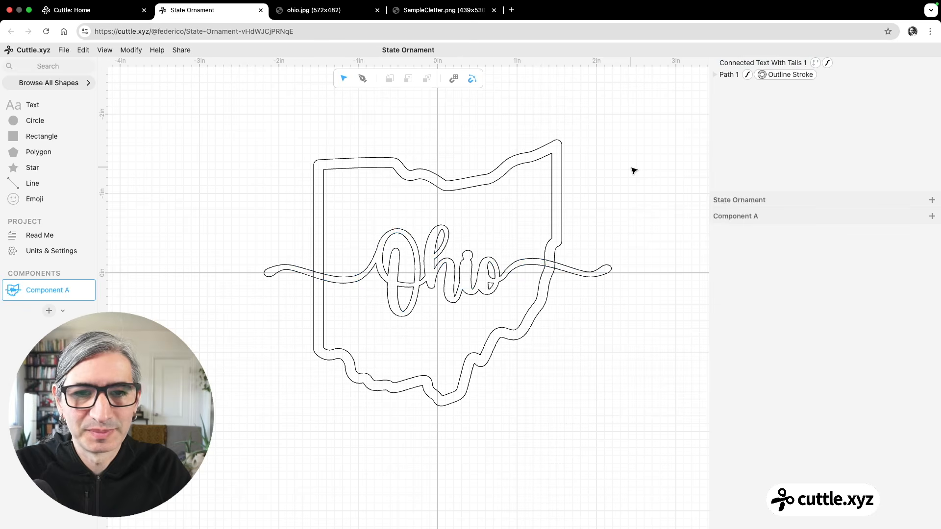
- Compare the design with the reference ornament photo in ohio.jpg and return to the State Ornament project
{"action": "scroll", "coordinate": [628, 182], "scroll_direction": "up", "scroll_amount": 2}
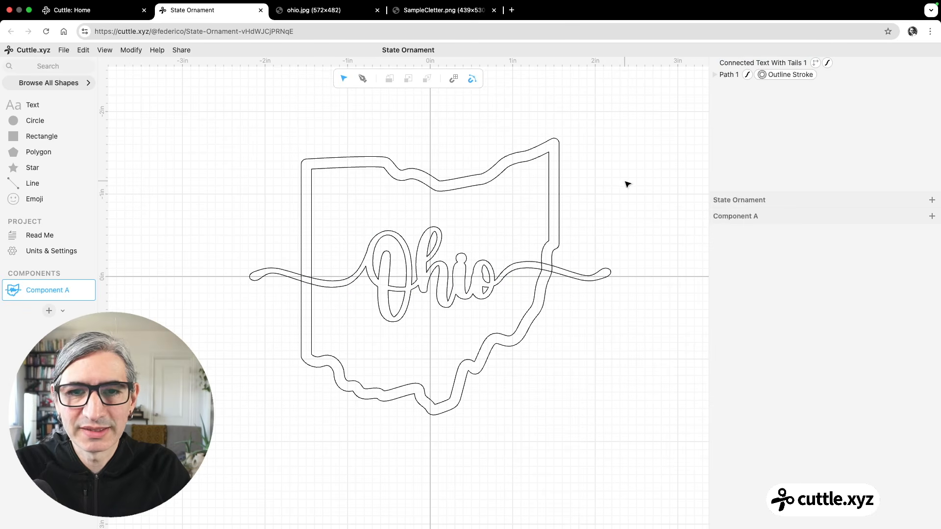
{"action": "scroll", "coordinate": [619, 180], "scroll_direction": "right", "scroll_amount": 1}
{"action": "scroll", "coordinate": [608, 176], "scroll_direction": "up", "scroll_amount": 1}
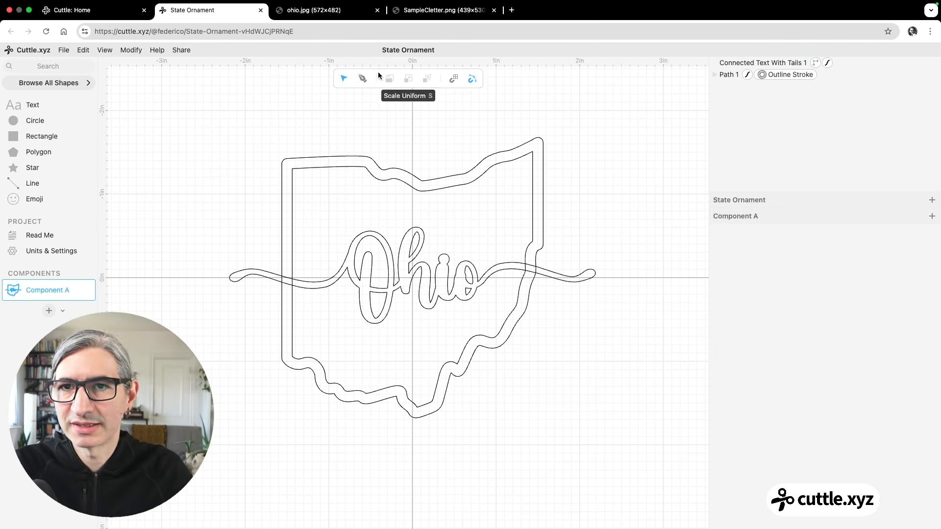
{"action": "left_click", "coordinate": [317, 15]}
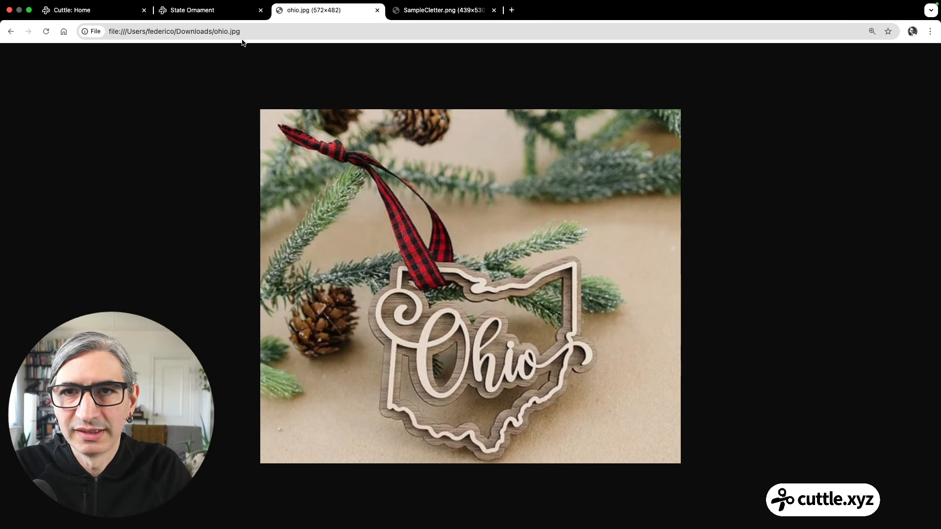
{"action": "left_click", "coordinate": [196, 10]}
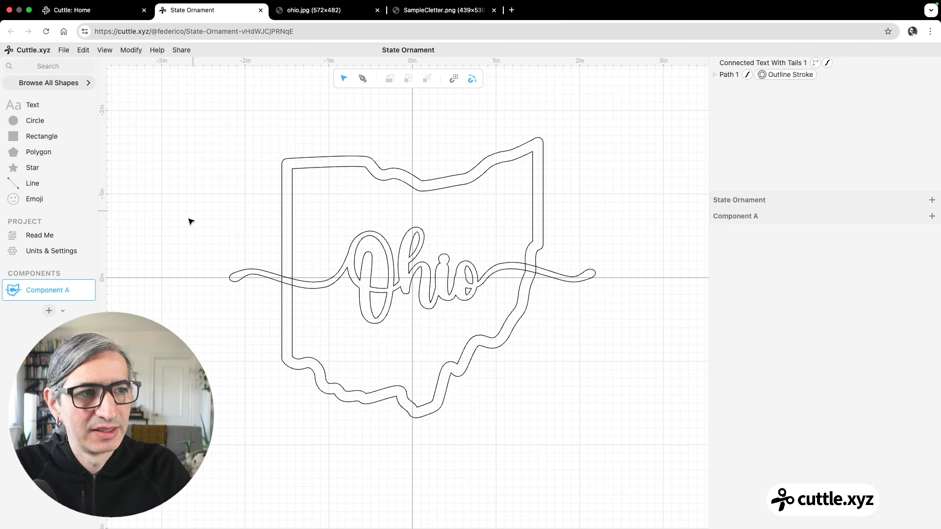
- Rename Component A as "State Name"
{"action": "double_click", "coordinate": [52, 290]}
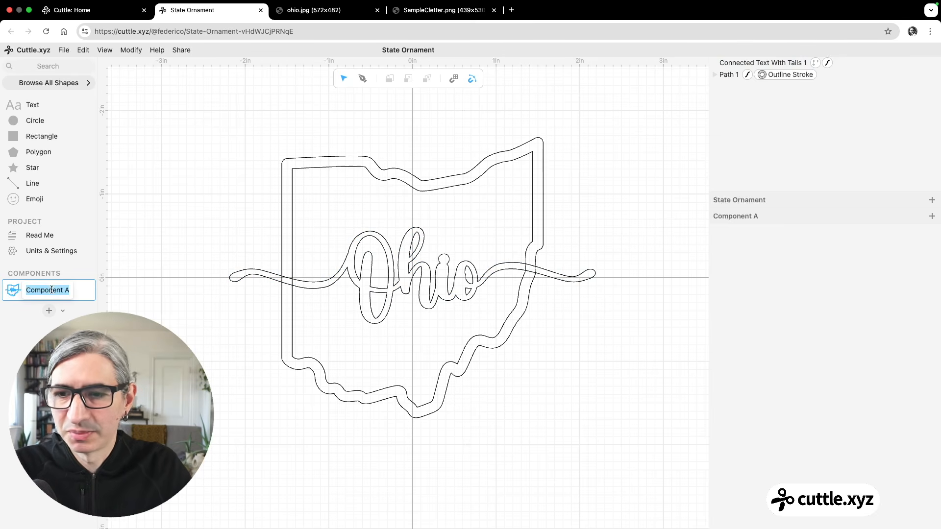
{"action": "type", "text": "State"}
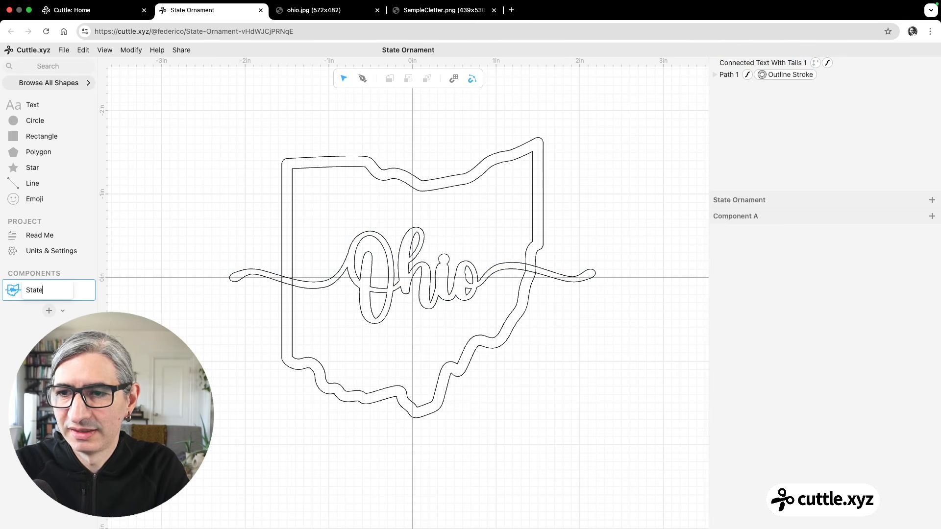
{"action": "type", "text": " Name"}
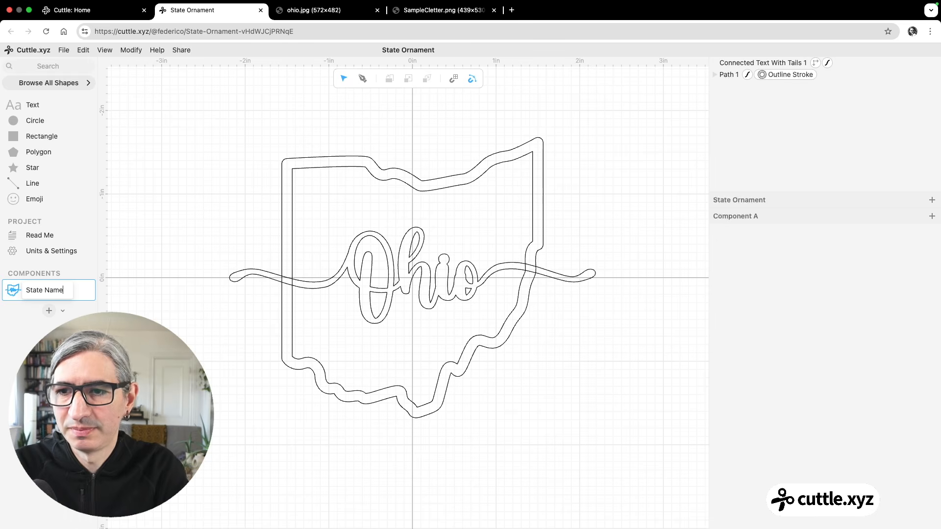
{"action": "key", "text": "Return"}
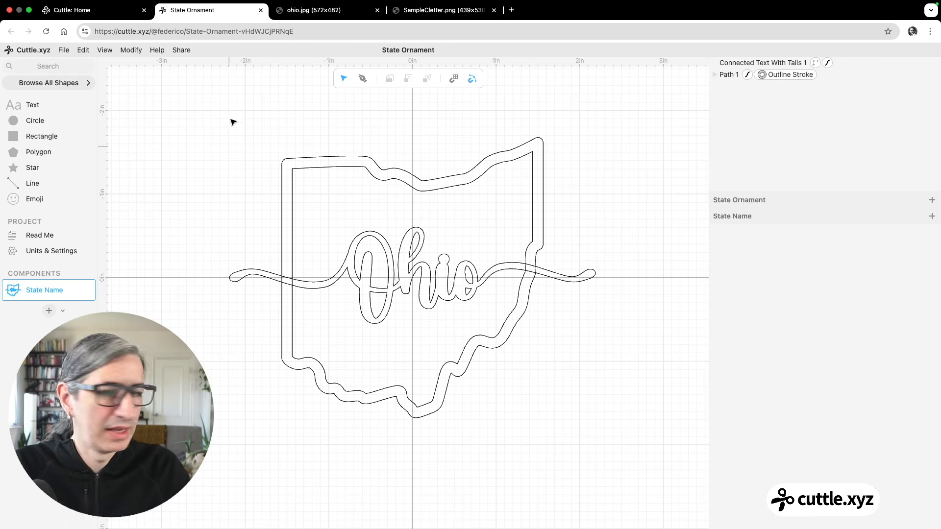
- Weld the connected text and the outlined state path together with a Boolean Union
{"action": "left_click_drag", "start_coordinate": [185, 114], "coordinate": [489, 307]}
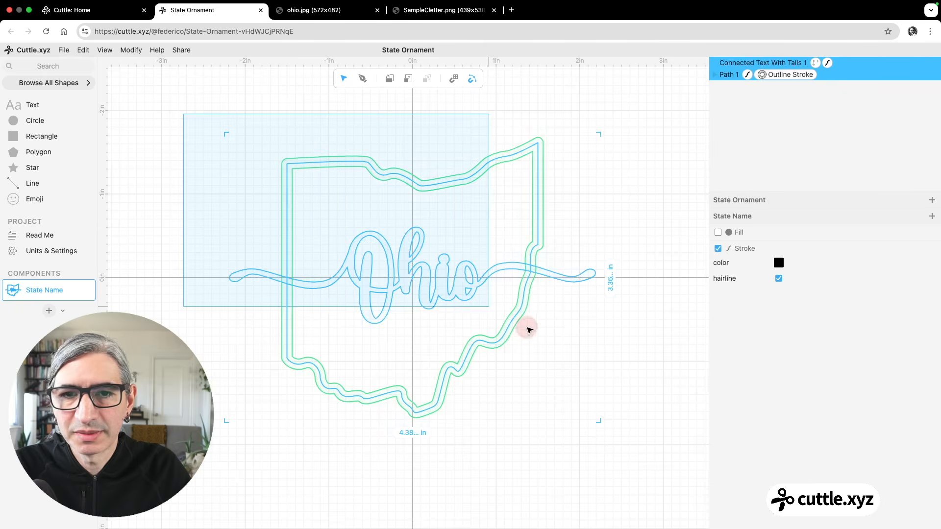
{"action": "left_click_drag", "start_coordinate": [529, 330], "coordinate": [659, 466]}
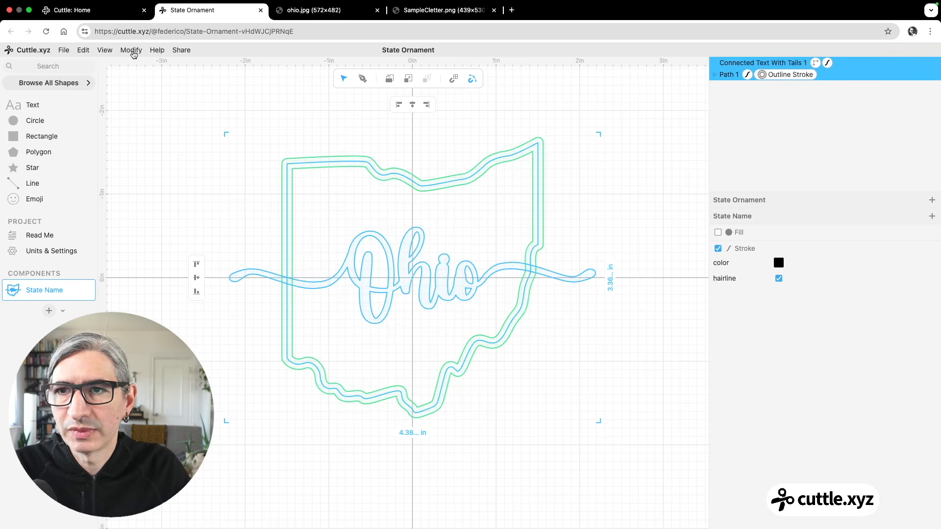
{"action": "left_click", "coordinate": [132, 51]}
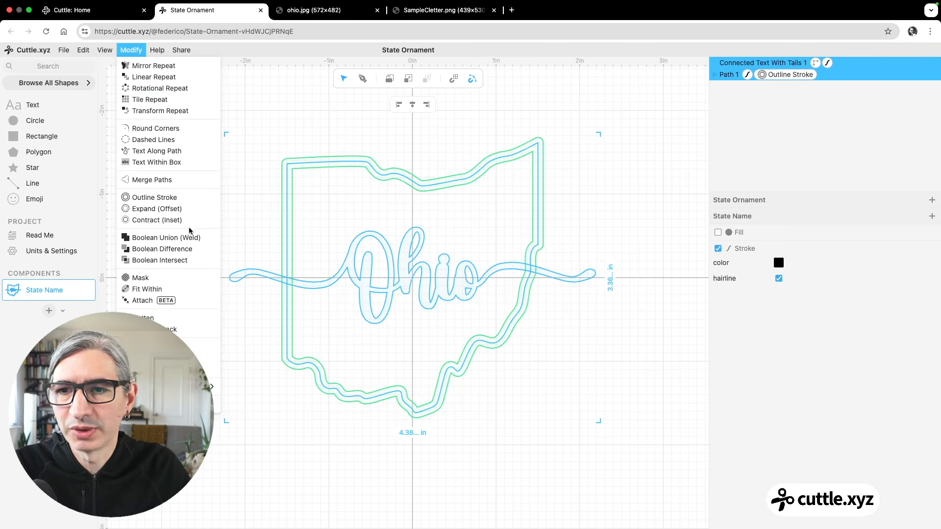
{"action": "left_click", "coordinate": [190, 239]}
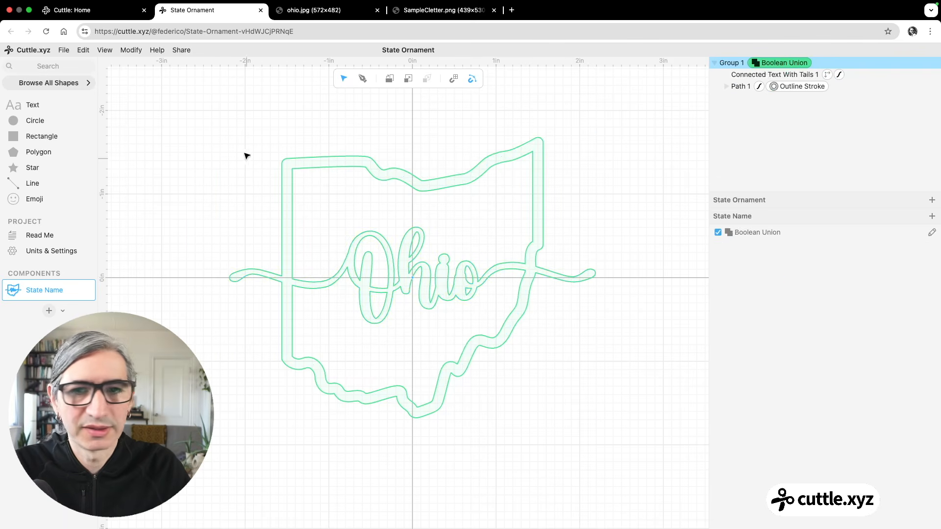
{"action": "left_click", "coordinate": [204, 151]}
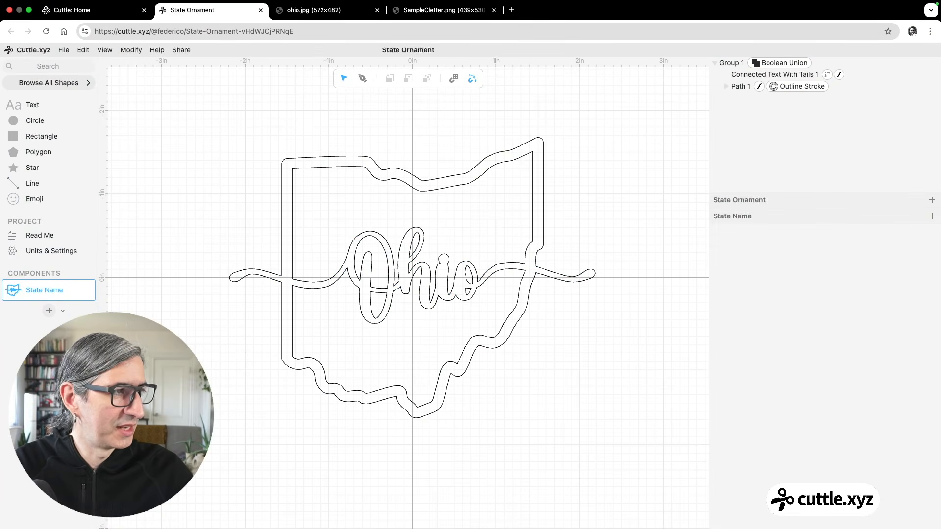
- Take the browser window out of full screen and open the Noun Project app
{"action": "key", "text": "super+Tab"}
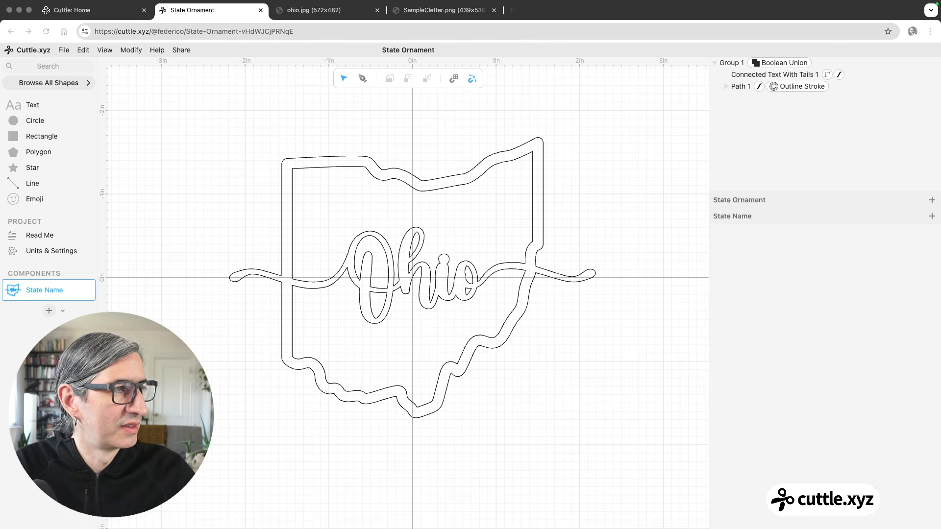
{"action": "left_click", "coordinate": [639, 375]}
{"action": "mouse_move", "coordinate": [47, 1]}
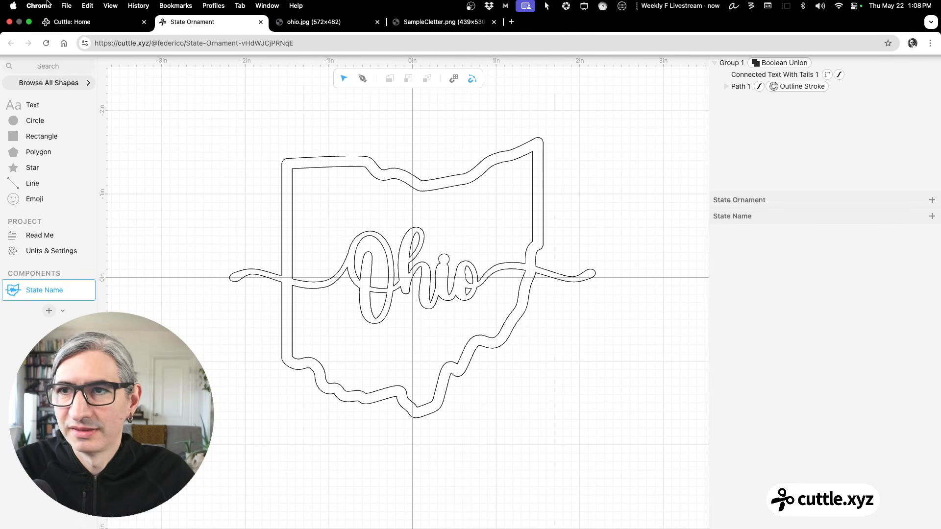
{"action": "left_click", "coordinate": [29, 21]}
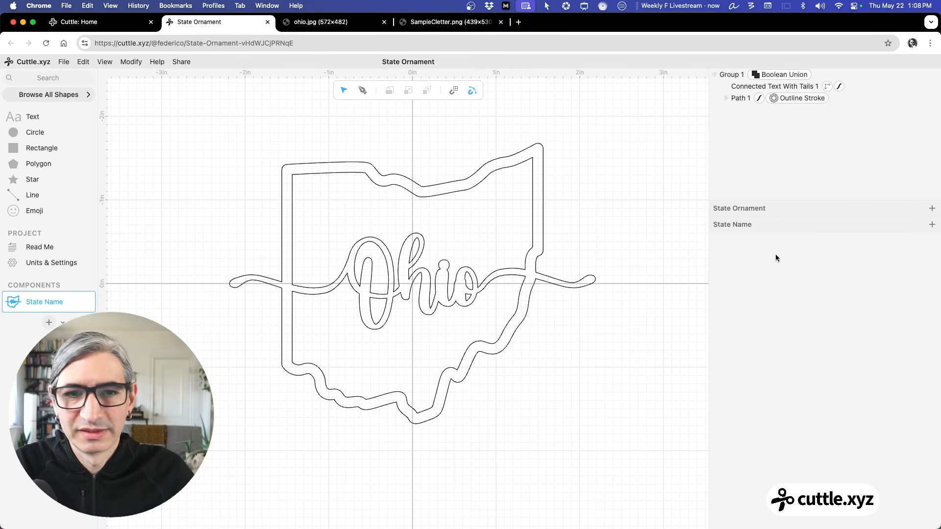
{"action": "mouse_move", "coordinate": [599, 514]}
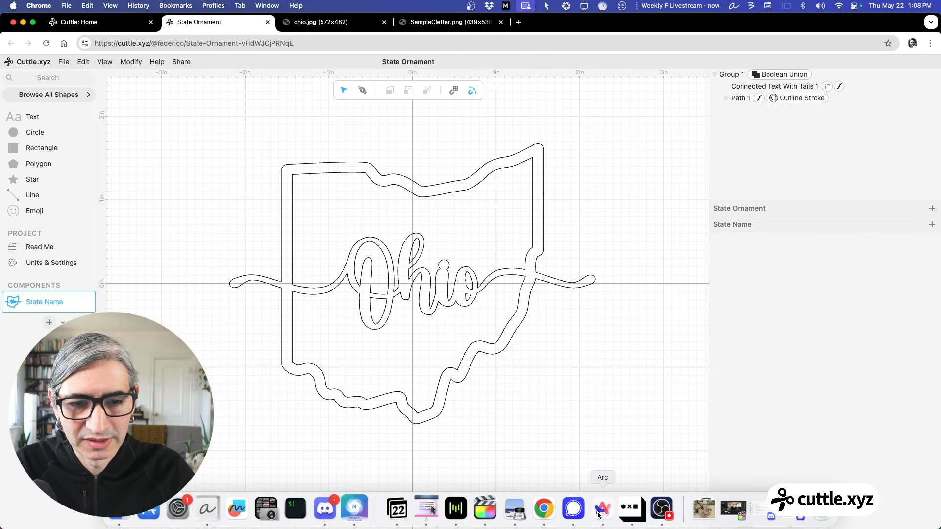
{"action": "left_click", "coordinate": [632, 509]}
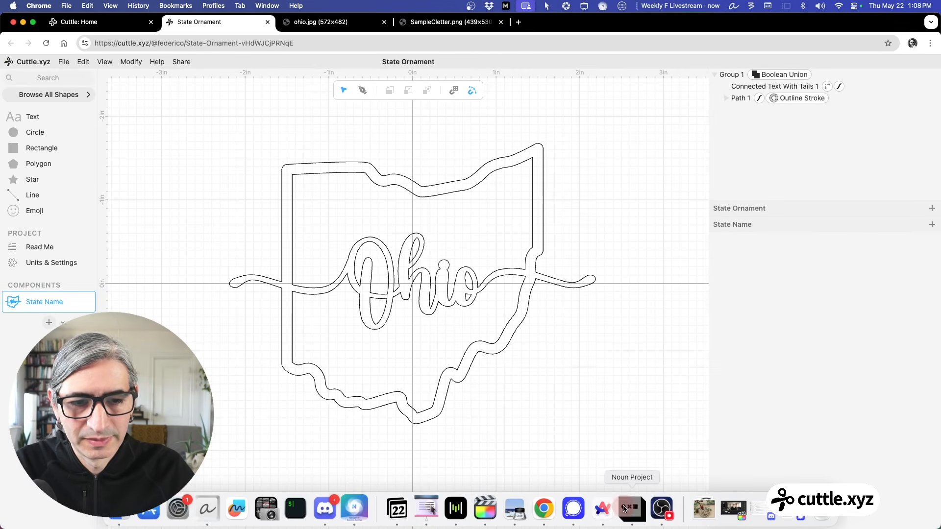
- Search the Noun Project icons for "alberta"
{"action": "double_click", "coordinate": [706, 104]}
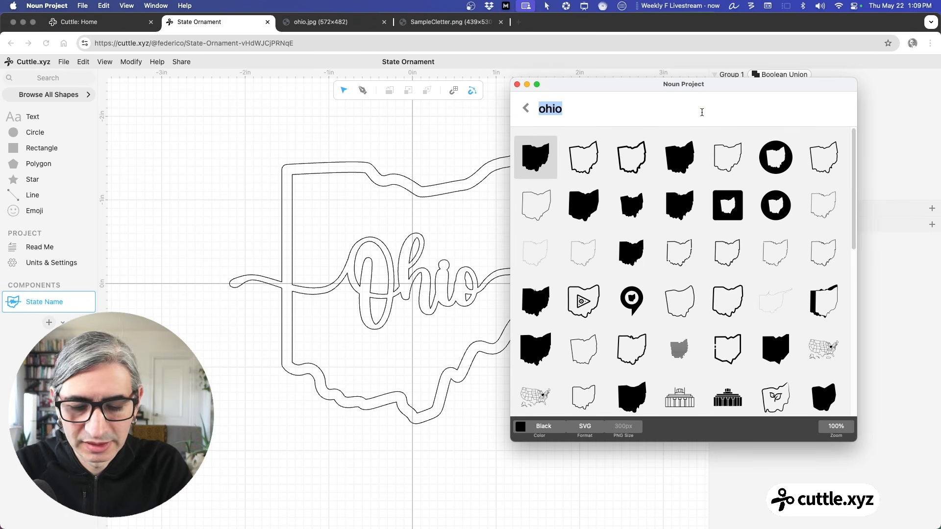
{"action": "type", "text": "al"}
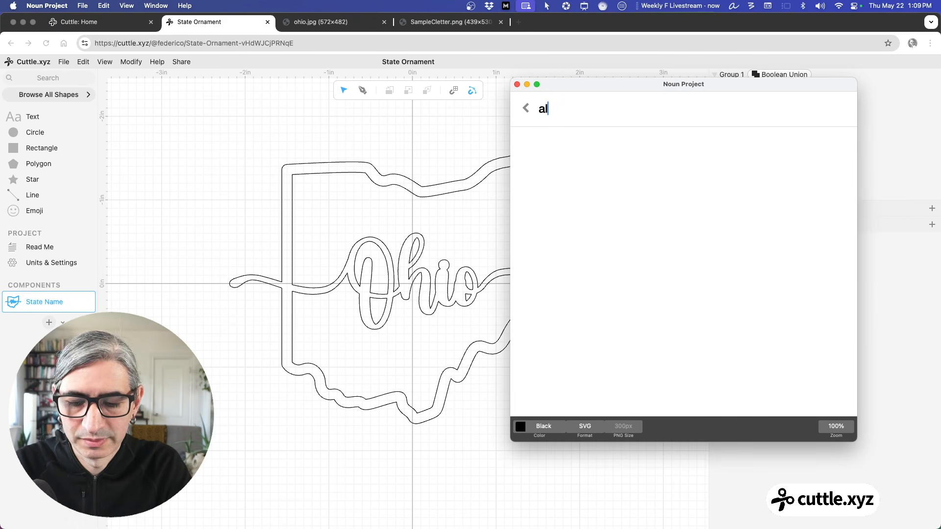
{"action": "type", "text": "berta"}
{"action": "key", "text": "Return"}
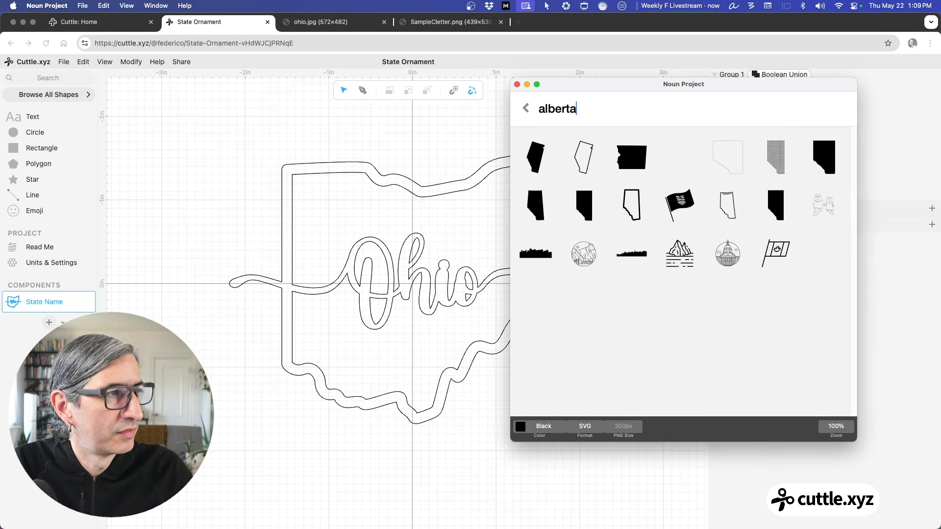
- Search the Noun Project icons for "british columbia" and close the Noun Project window
{"action": "double_click", "coordinate": [631, 106]}
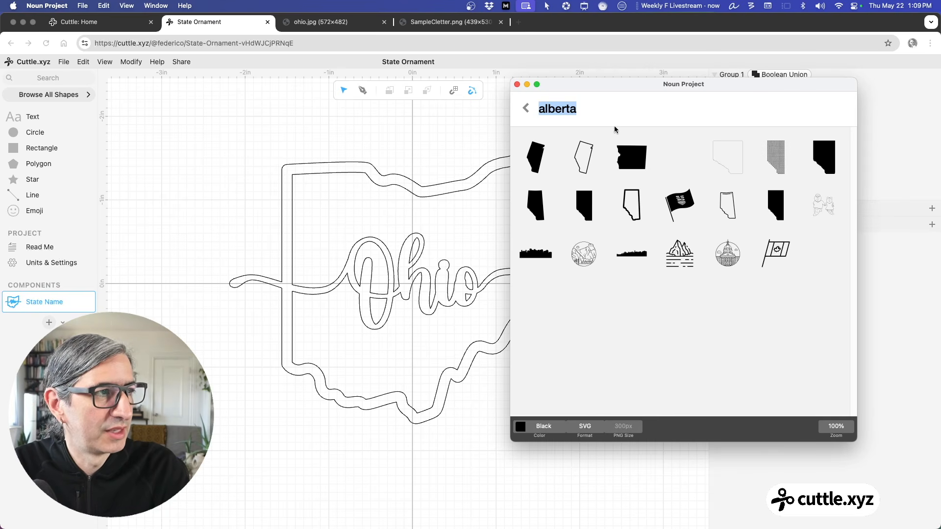
{"action": "type", "text": "br"}
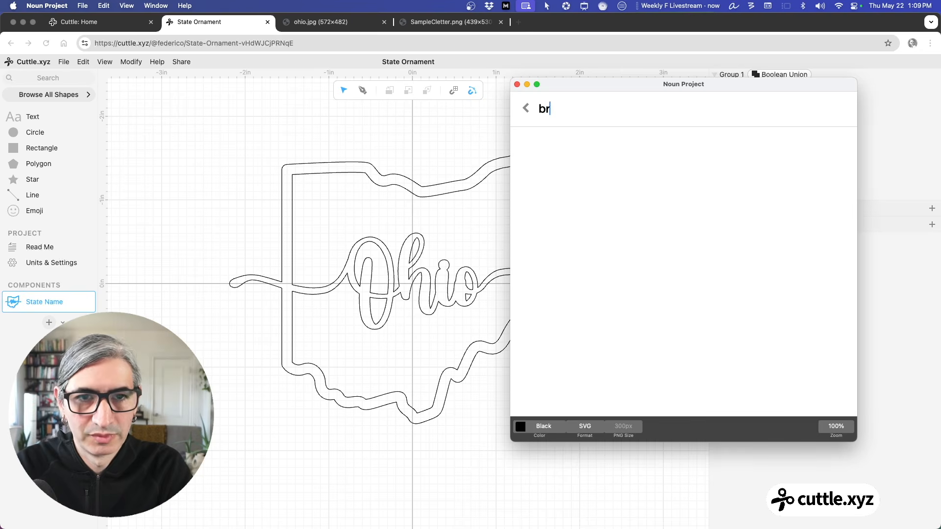
{"action": "type", "text": "itish columbia"}
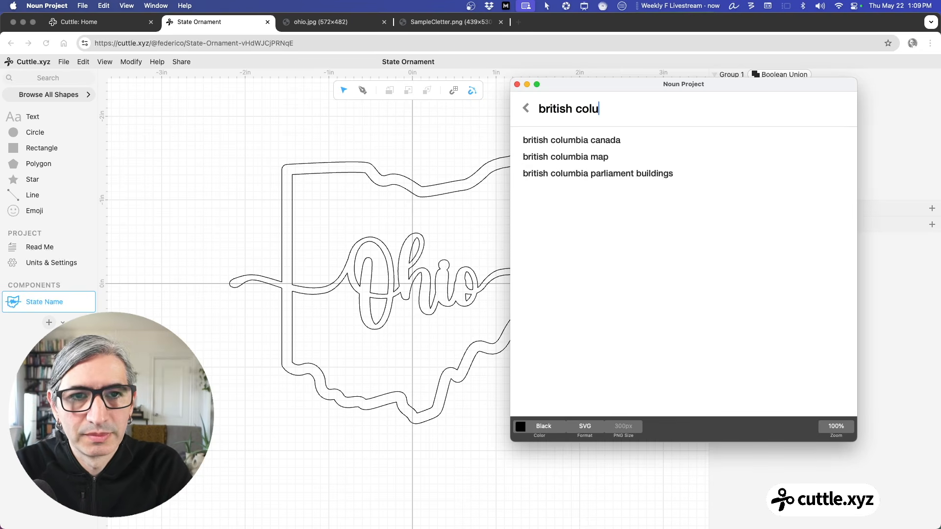
{"action": "key", "text": "Return"}
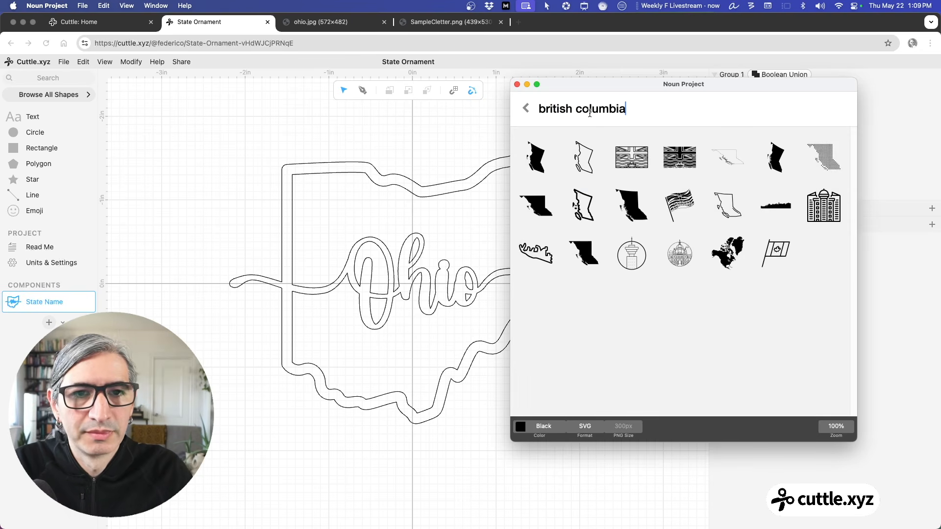
{"action": "left_click", "coordinate": [516, 85]}
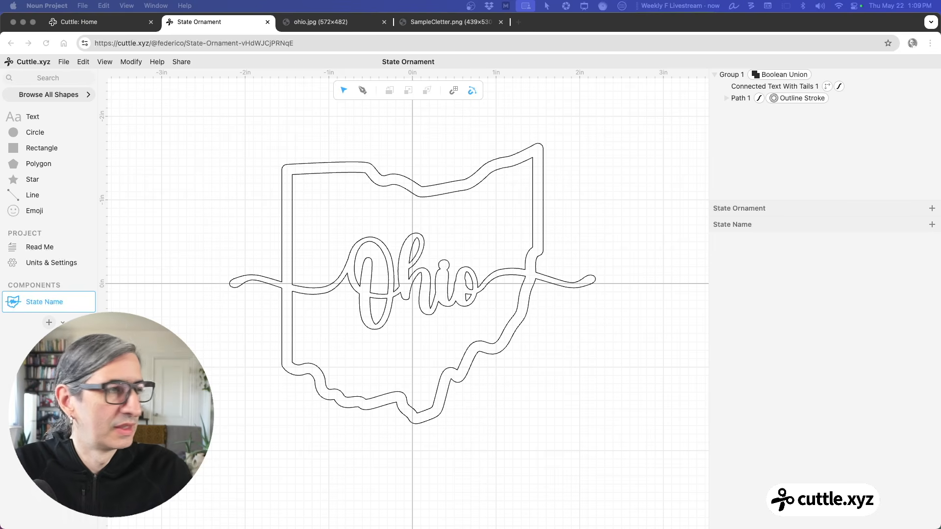
- Add a new component to the State Ornament project and place an instance of State Name at position 0, 0
{"action": "left_click", "coordinate": [629, 218]}
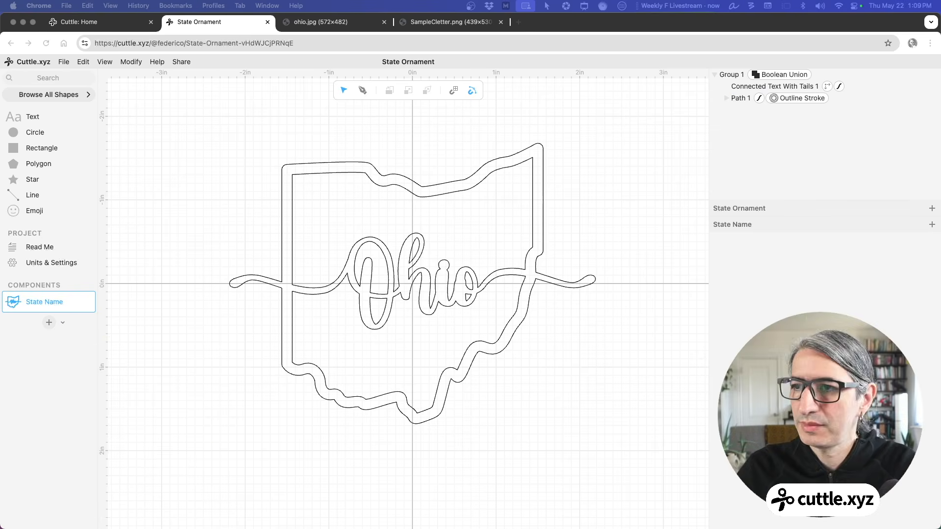
{"action": "left_click", "coordinate": [50, 324]}
{"action": "left_click", "coordinate": [49, 323]}
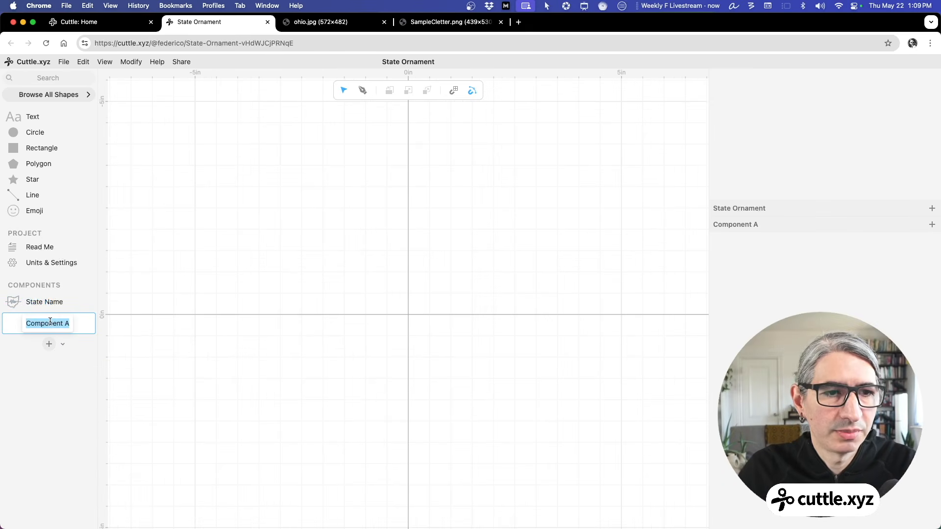
{"action": "left_click_drag", "start_coordinate": [13, 301], "coordinate": [409, 316]}
{"action": "scroll", "coordinate": [390, 300], "scroll_direction": "up", "scroll_amount": 5}
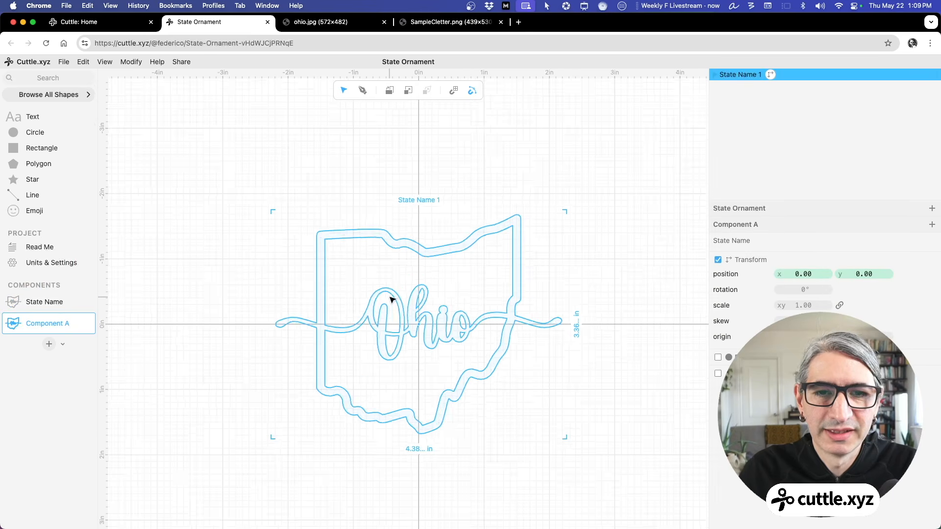
{"action": "left_click", "coordinate": [228, 221]}
{"action": "scroll", "coordinate": [229, 221], "scroll_direction": "up", "scroll_amount": 3}
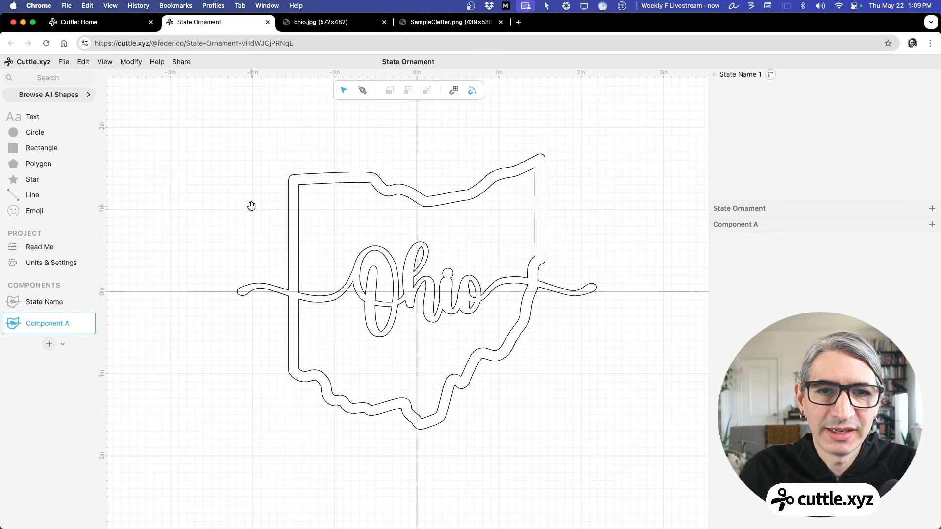
- Apply an Expand (Offset) modifier to the State Name instance in Component A
{"action": "left_click_drag", "start_coordinate": [253, 146], "coordinate": [399, 322]}
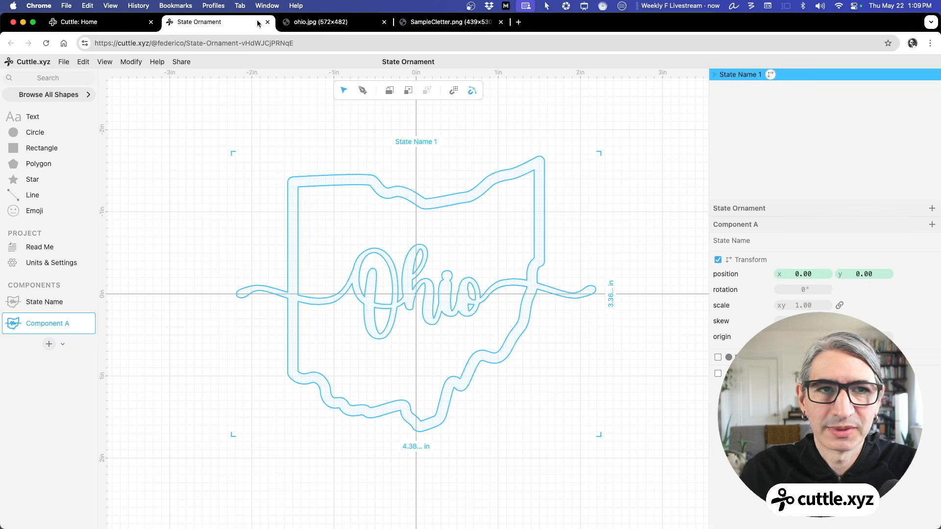
{"action": "left_click", "coordinate": [131, 63]}
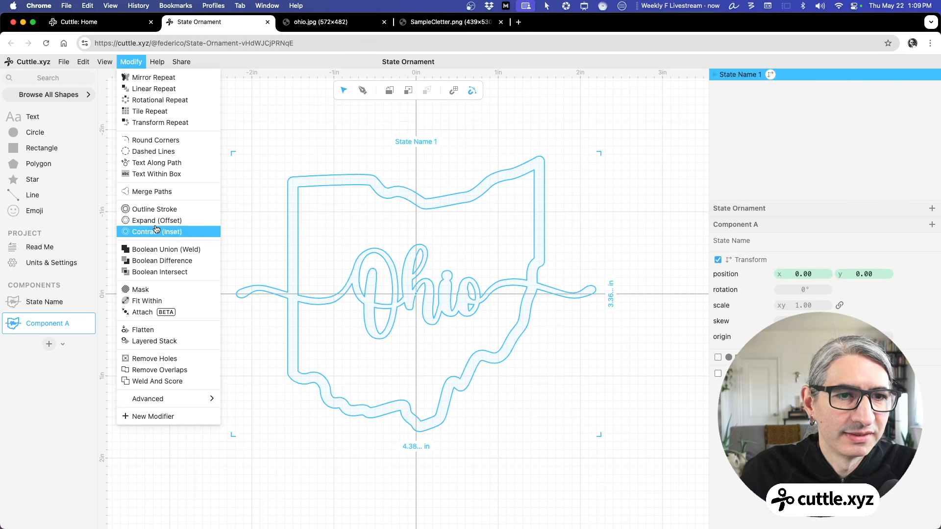
{"action": "left_click", "coordinate": [160, 220]}
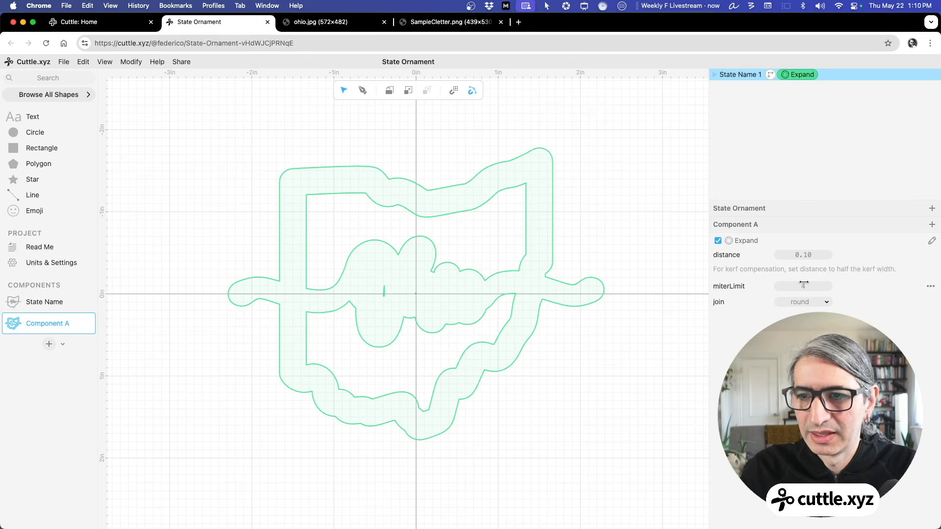
- Set the Expand distance of the State Name instance to 1/8 inch, entered as a fraction
{"action": "left_click", "coordinate": [807, 256]}
{"action": "type", "text": "0.1"}
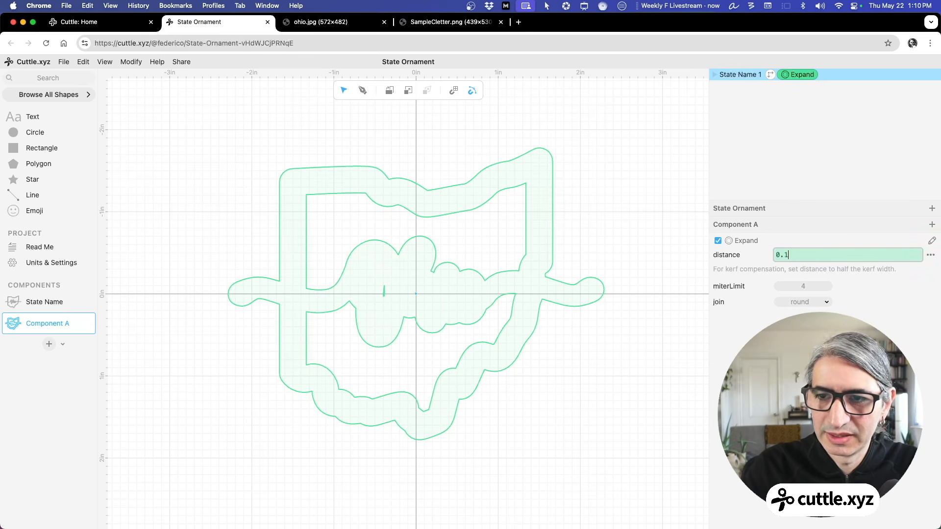
{"action": "type", "text": "25"}
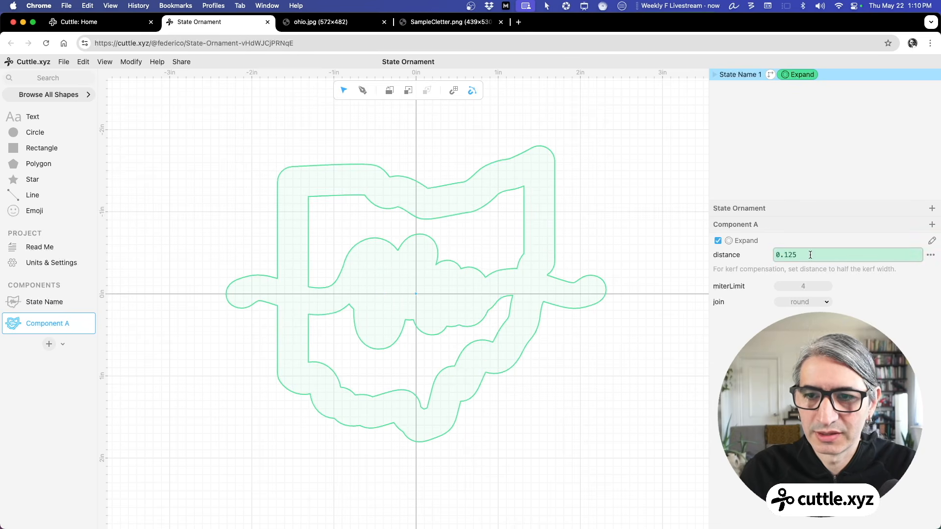
{"action": "key", "text": "BackSpace"}
{"action": "key", "text": "BackSpace"}
{"action": "key", "text": "BackSpace"}
{"action": "key", "text": "BackSpace"}
{"action": "key", "text": "BackSpace"}
{"action": "type", "text": "1/8"}
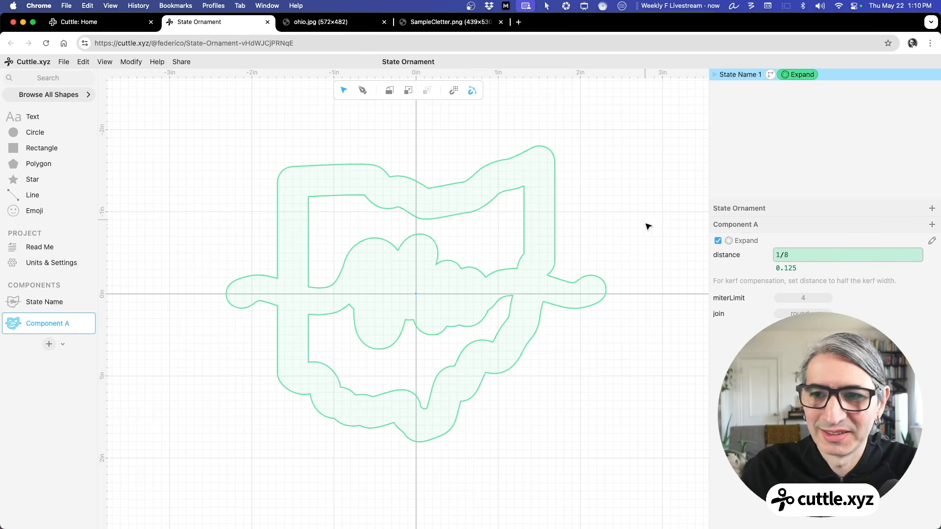
{"action": "left_click", "coordinate": [632, 234]}
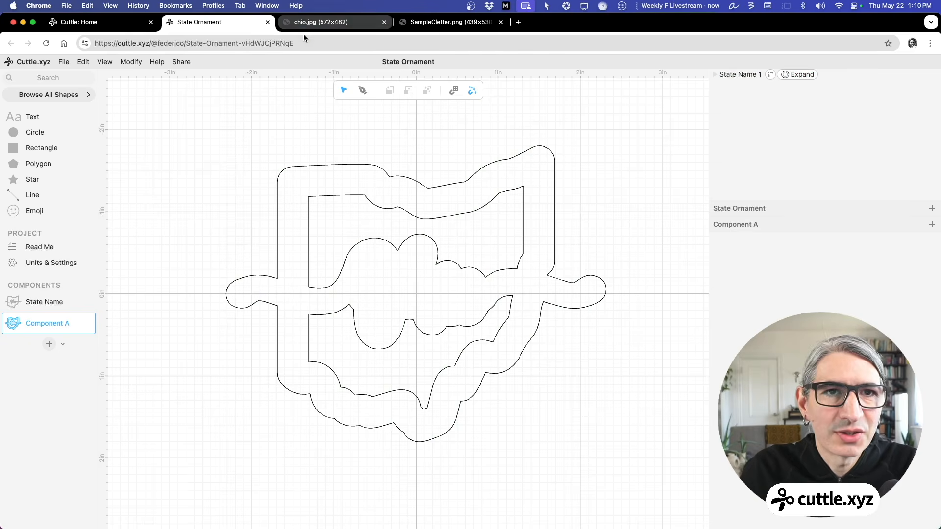
- Compare the expanded shape in Component A with the ornament photo in ohio.jpg and with the State Name component
{"action": "left_click", "coordinate": [327, 22]}
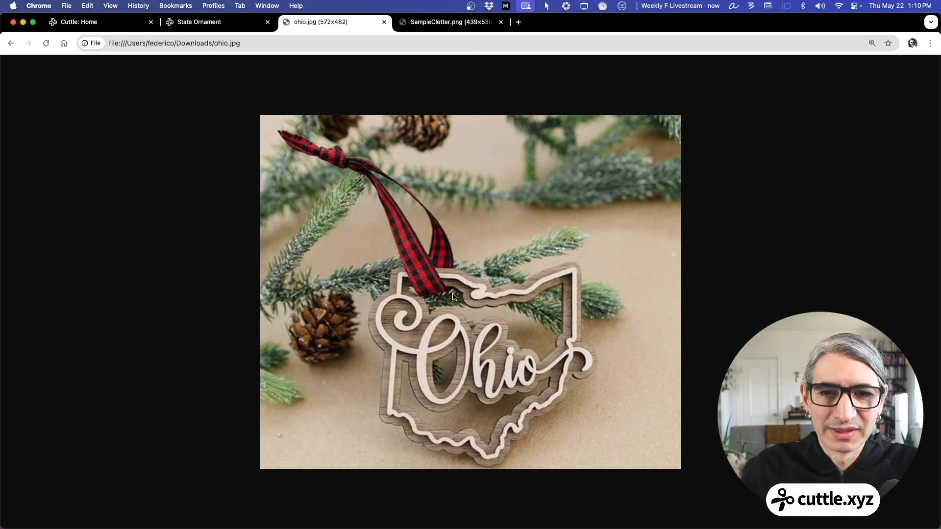
{"action": "left_click", "coordinate": [202, 24]}
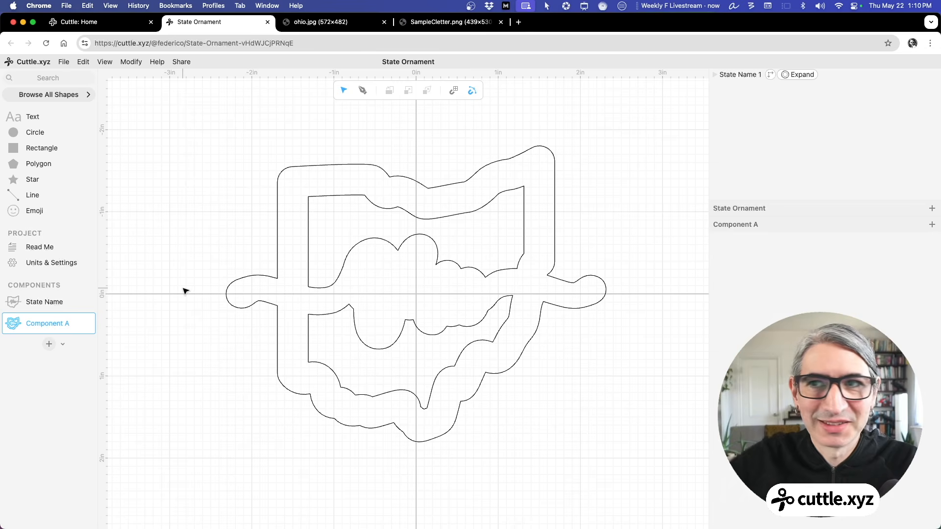
{"action": "left_click", "coordinate": [38, 305]}
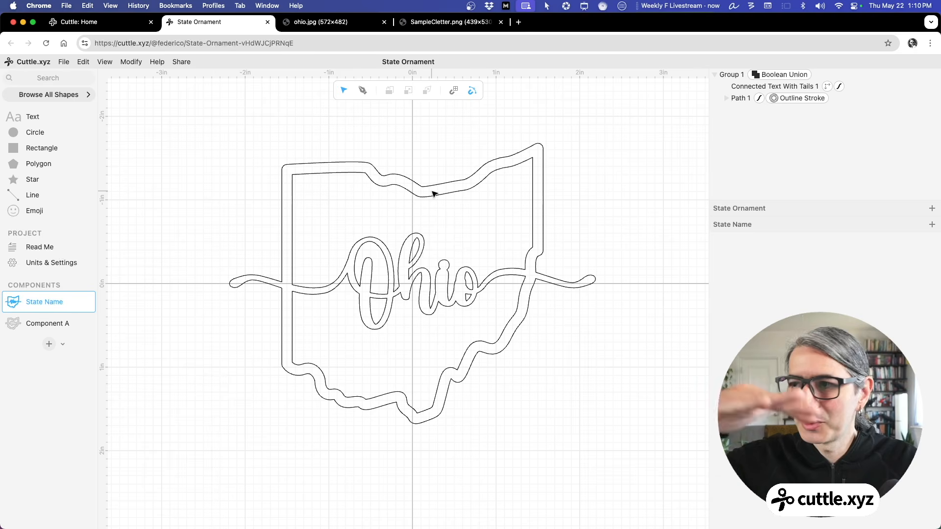
{"action": "left_click", "coordinate": [49, 325]}
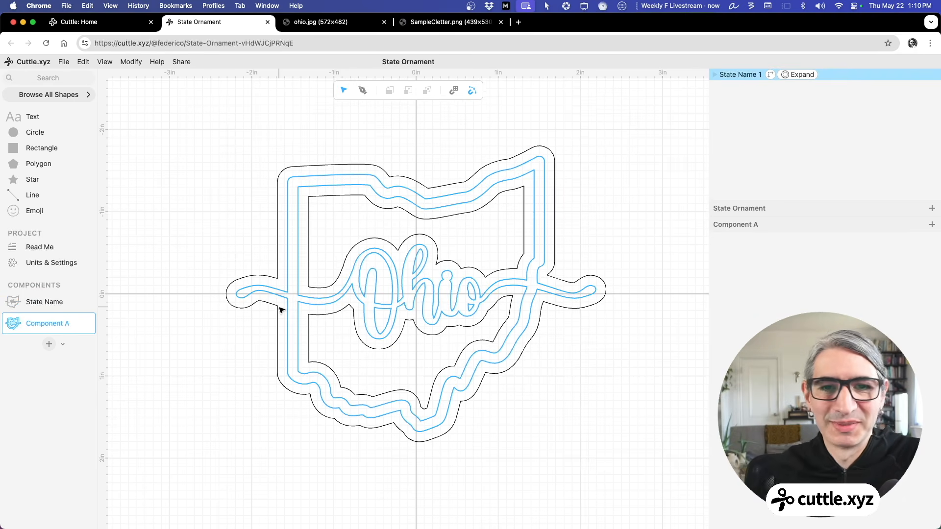
{"action": "left_click", "coordinate": [234, 162]}
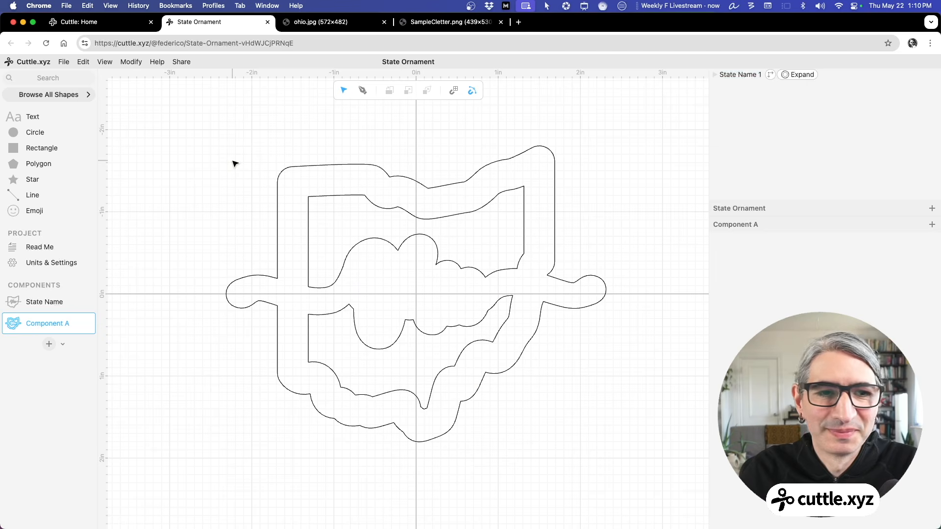
- Rename Component A, which holds the expanded shape, as "Backer"
{"action": "mouse_move", "coordinate": [89, 307]}
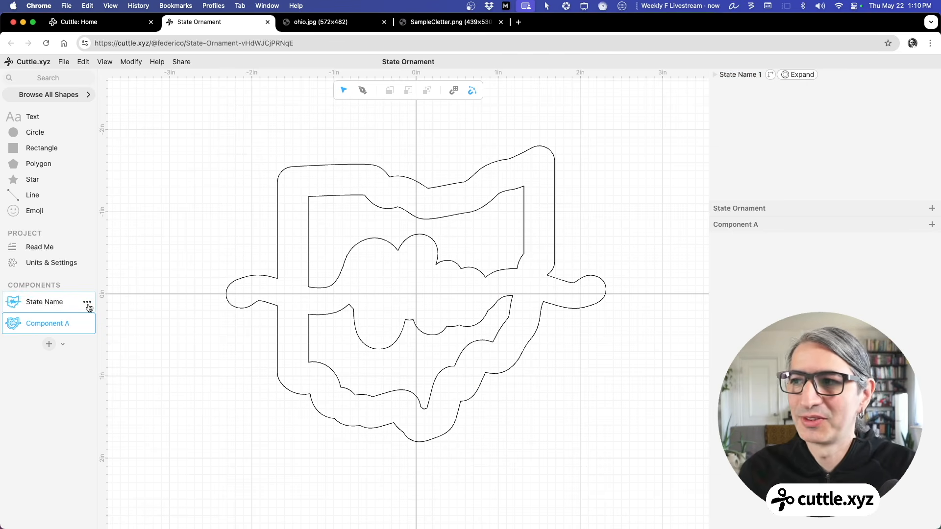
{"action": "double_click", "coordinate": [49, 325]}
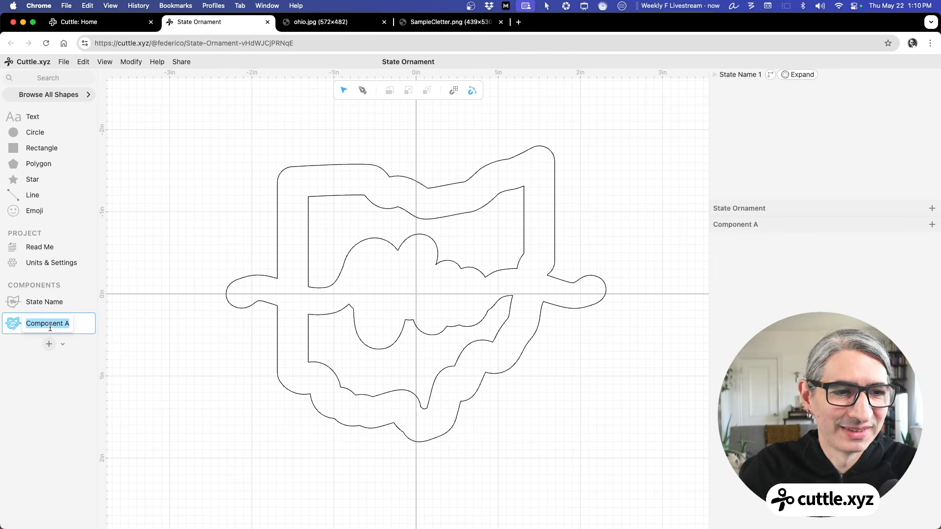
{"action": "type", "text": "Backer"}
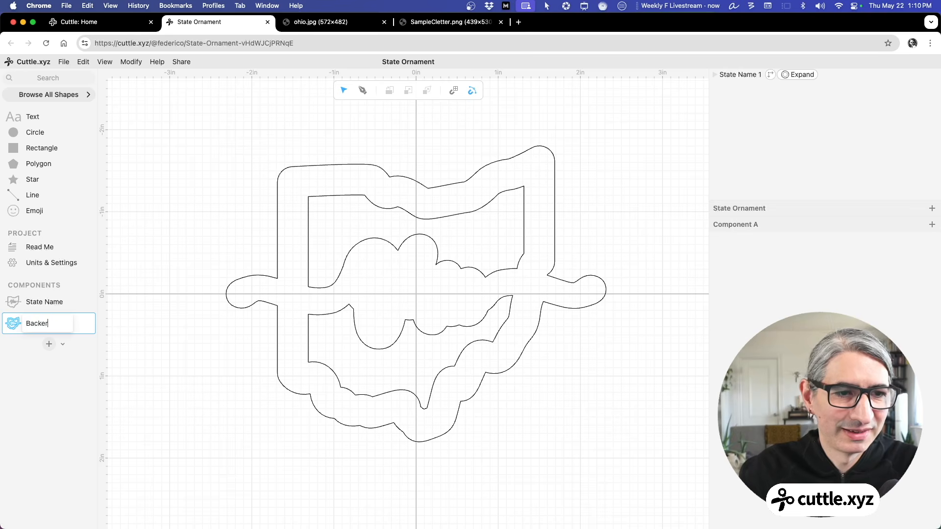
{"action": "key", "text": "Return"}
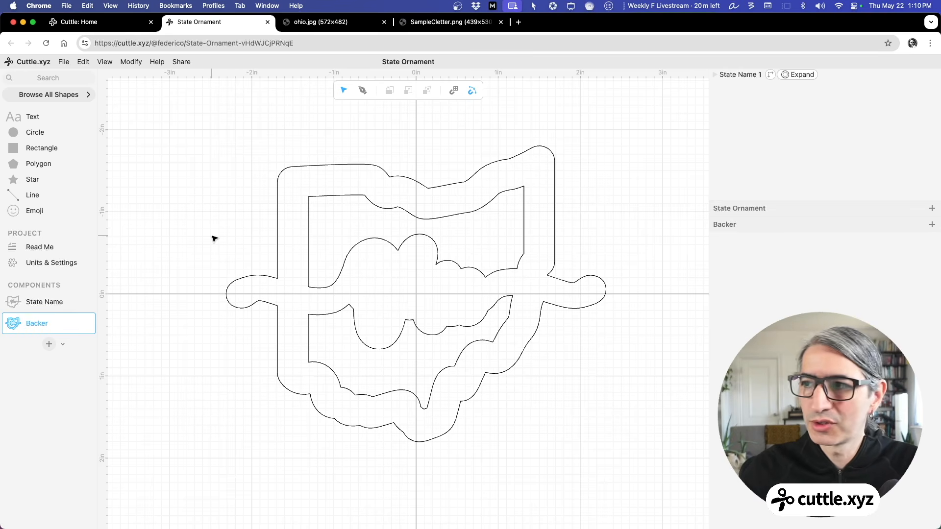
- Add a new empty component and name it "Preview"
{"action": "left_click", "coordinate": [54, 344]}
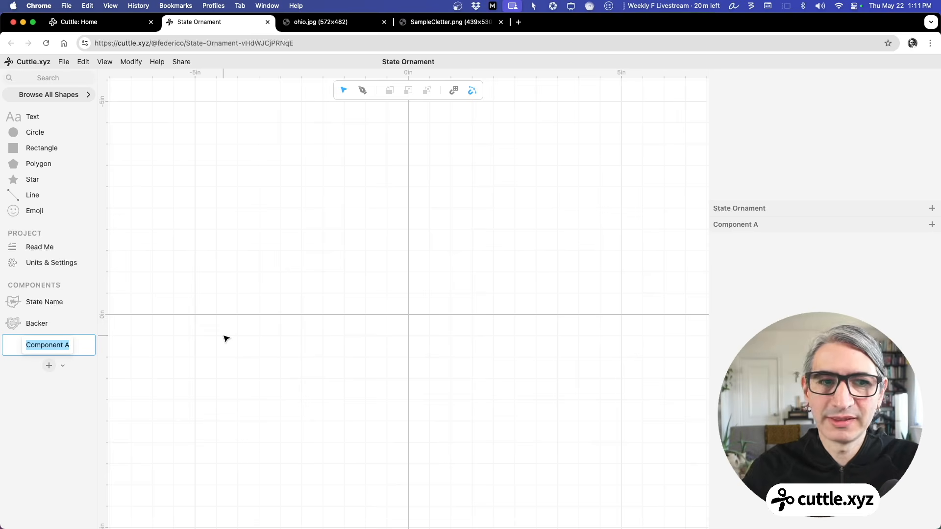
{"action": "left_click", "coordinate": [383, 345]}
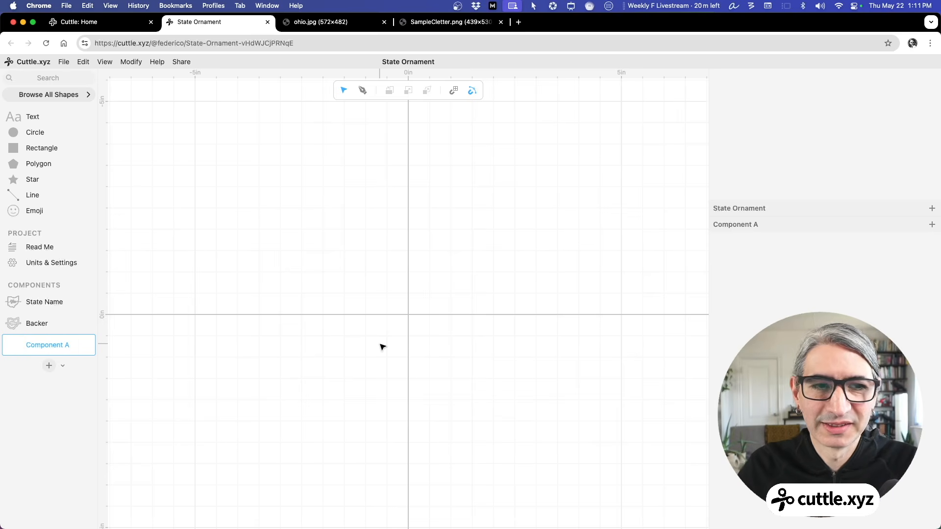
{"action": "double_click", "coordinate": [54, 346]}
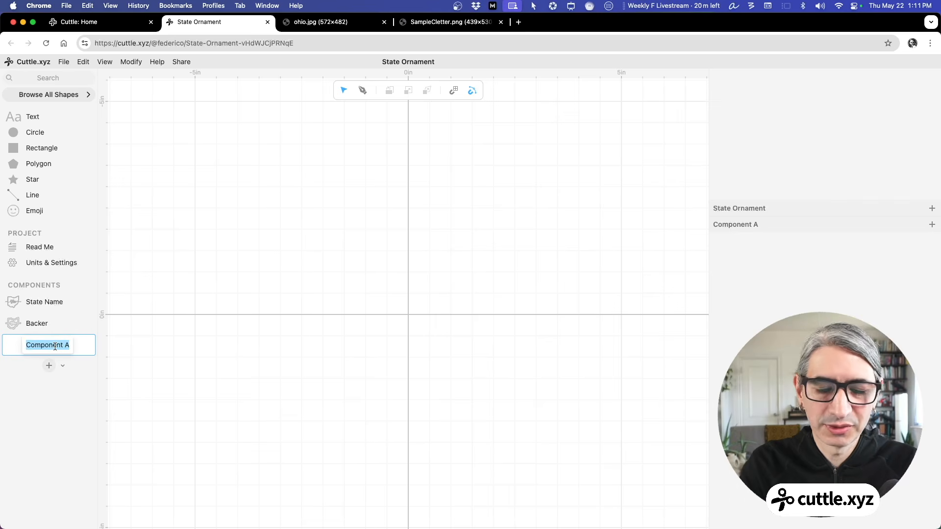
{"action": "type", "text": "Preview"}
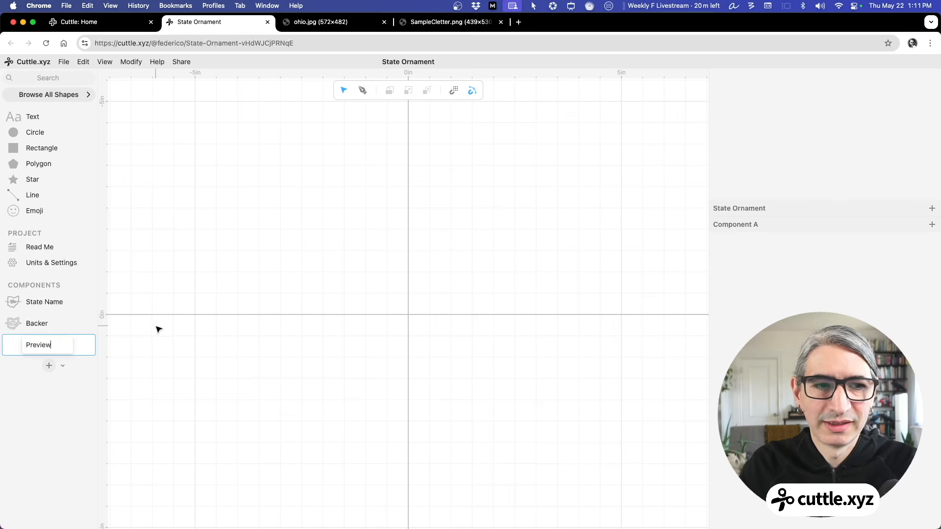
{"action": "key", "text": "Return"}
- Add another empty component named "Cut" and reopen the Preview component
{"action": "left_click", "coordinate": [49, 366]}
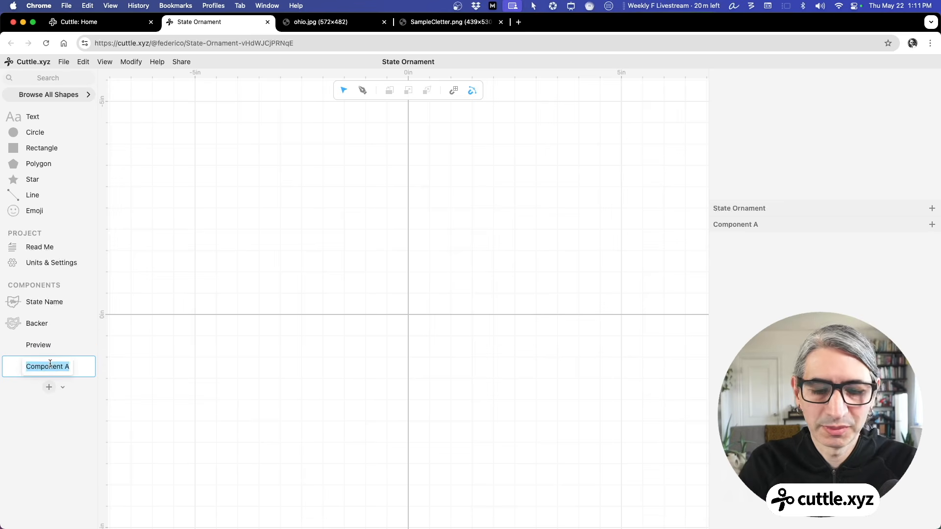
{"action": "type", "text": "Cut"}
{"action": "key", "text": "Return"}
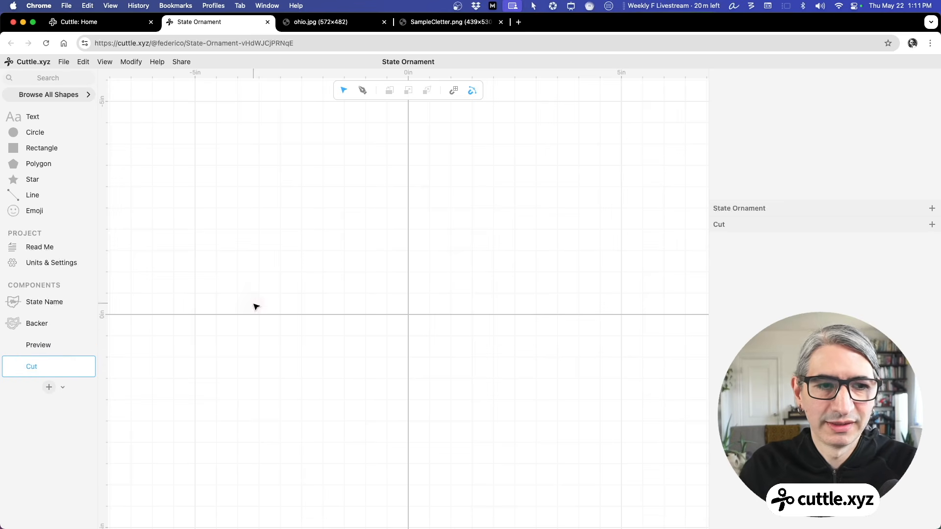
{"action": "left_click", "coordinate": [44, 345]}
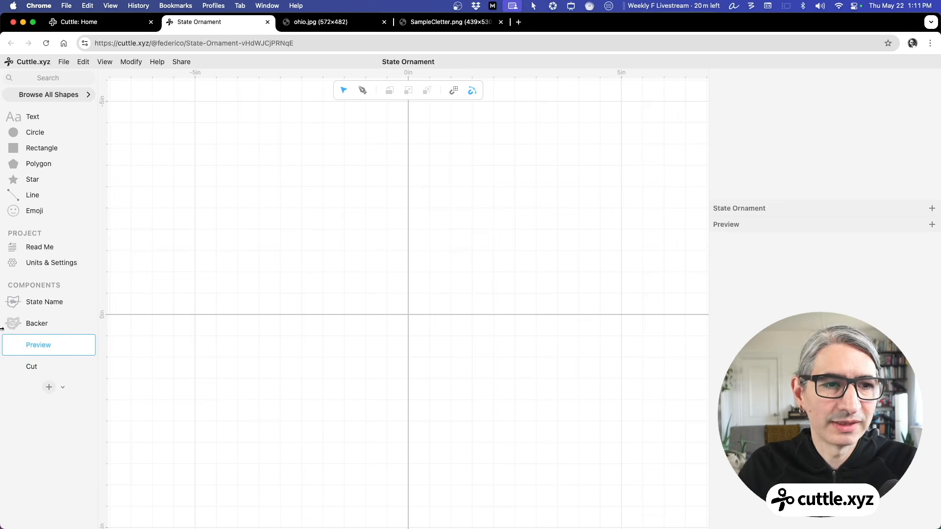
- Place the Backer component at the origin of the Preview component
{"action": "left_click_drag", "start_coordinate": [29, 324], "coordinate": [409, 315]}
{"action": "scroll", "coordinate": [284, 298], "scroll_direction": "up", "scroll_amount": 5}
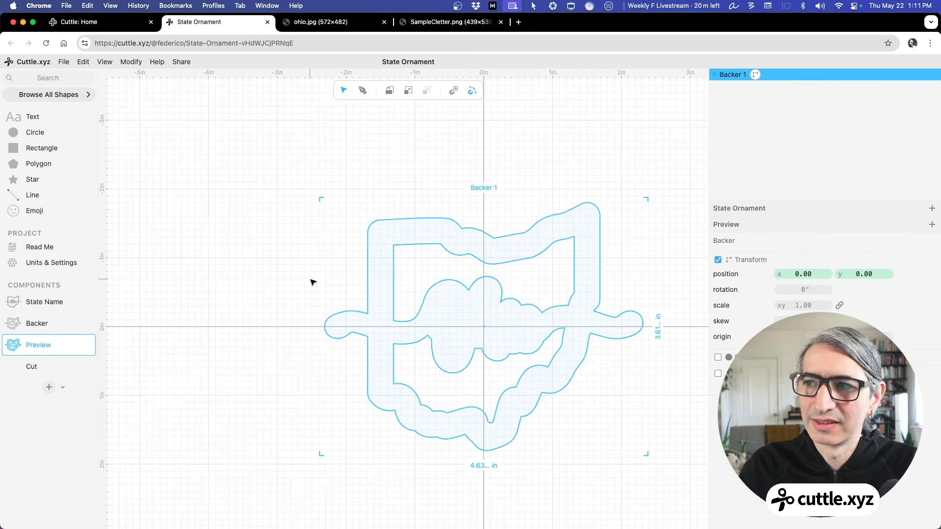
{"action": "scroll", "coordinate": [206, 244], "scroll_direction": "down", "scroll_amount": 2}
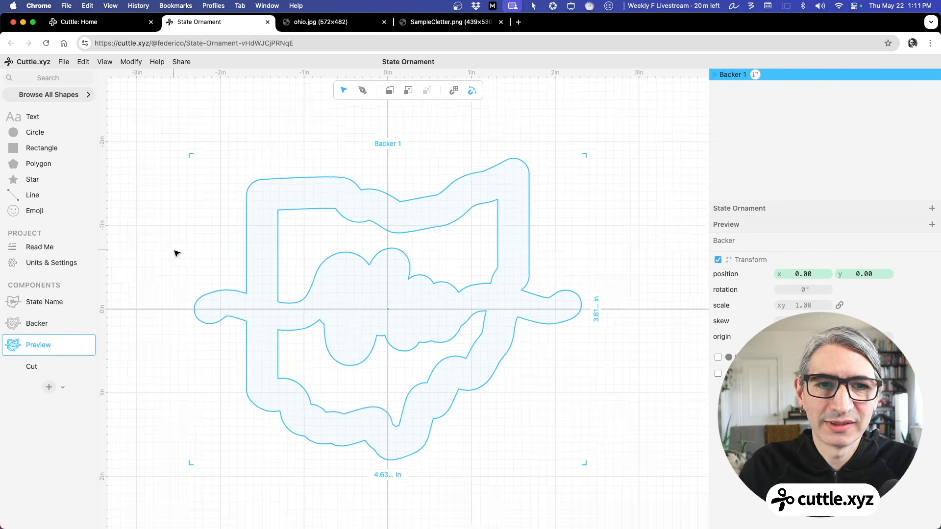
{"action": "left_click", "coordinate": [208, 147]}
{"action": "left_click_drag", "start_coordinate": [207, 147], "coordinate": [309, 233]}
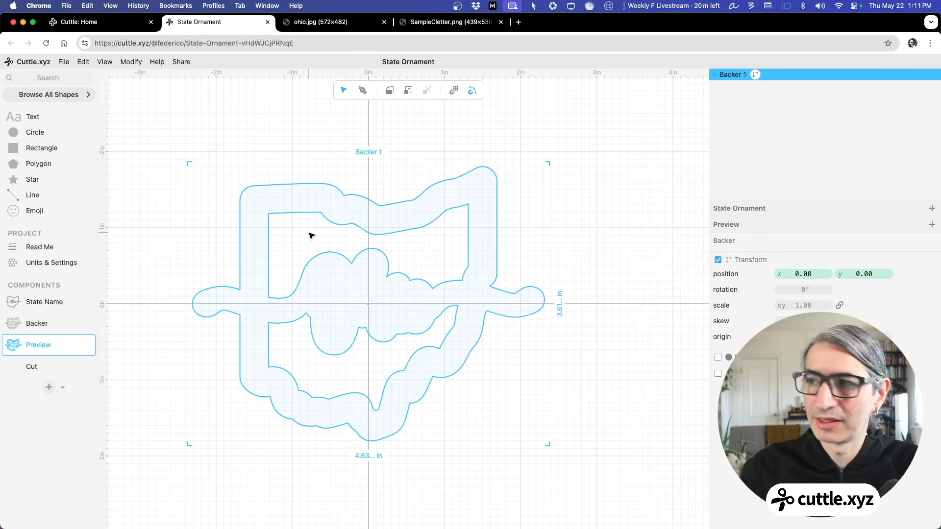
- Give the Backer shape in Preview a dark brown fill
{"action": "left_click", "coordinate": [717, 358]}
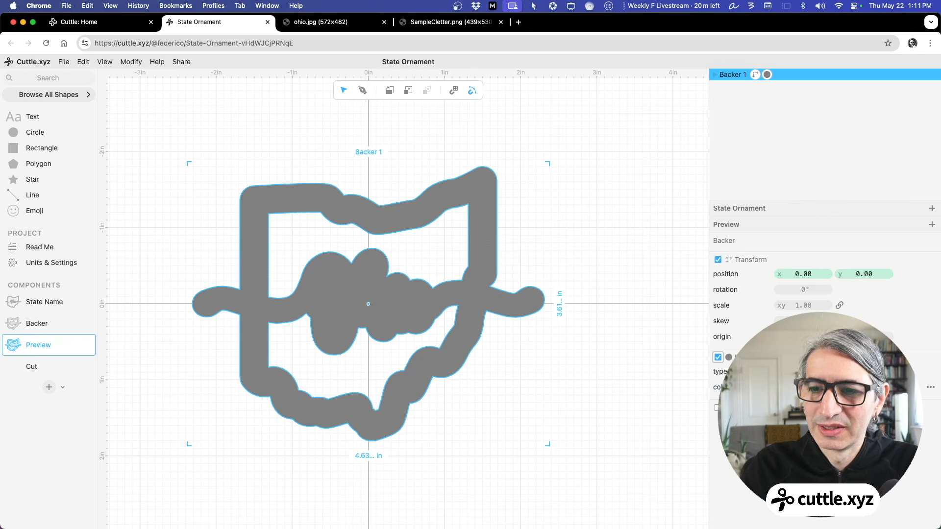
{"action": "left_click", "coordinate": [795, 387]}
{"action": "left_click_drag", "start_coordinate": [779, 297], "coordinate": [800, 314]}
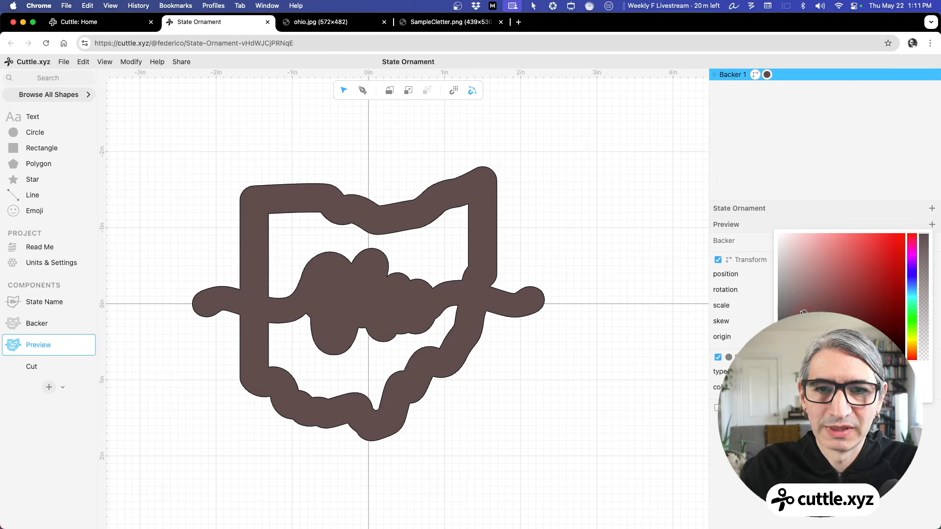
{"action": "left_click", "coordinate": [559, 304]}
{"action": "left_click", "coordinate": [616, 298]}
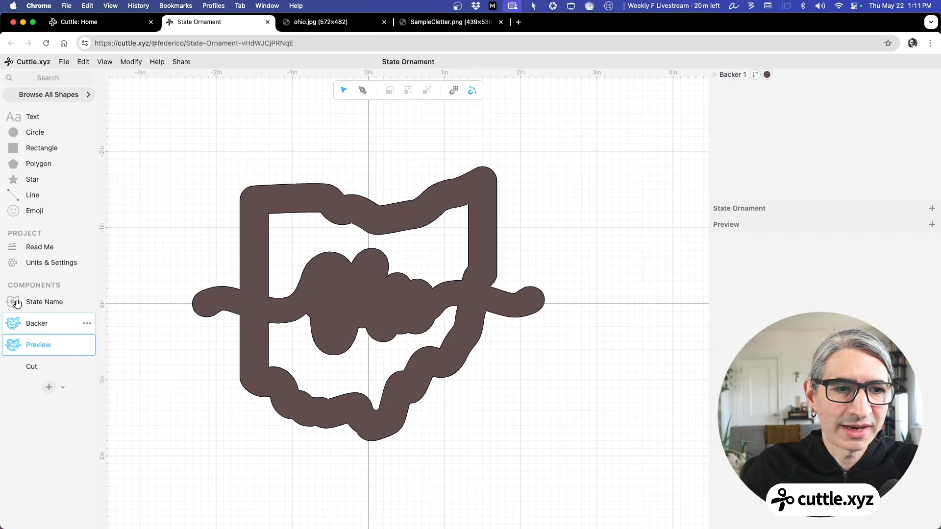
- Place the State Name component at the origin over the brown Backer and fill it with white
{"action": "left_click_drag", "start_coordinate": [17, 304], "coordinate": [368, 303]}
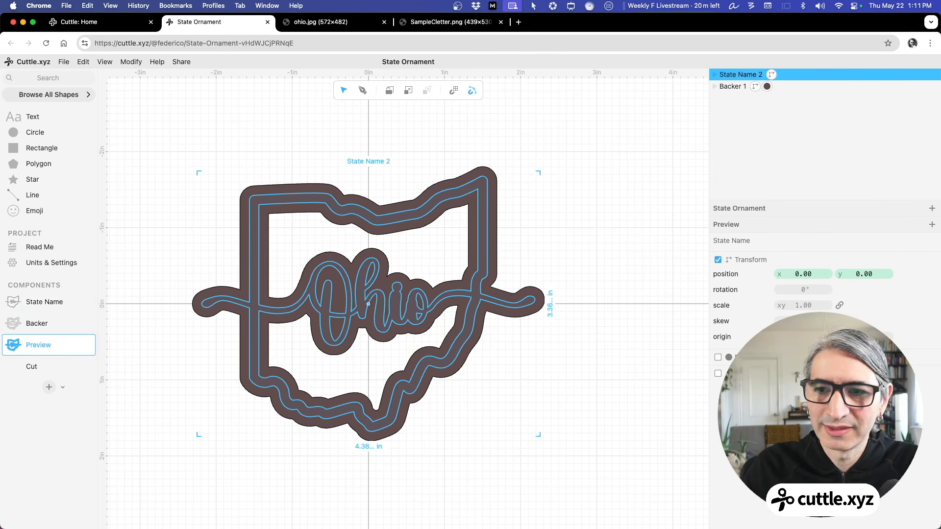
{"action": "left_click", "coordinate": [718, 358]}
{"action": "left_click", "coordinate": [784, 387]}
{"action": "left_click", "coordinate": [895, 344]}
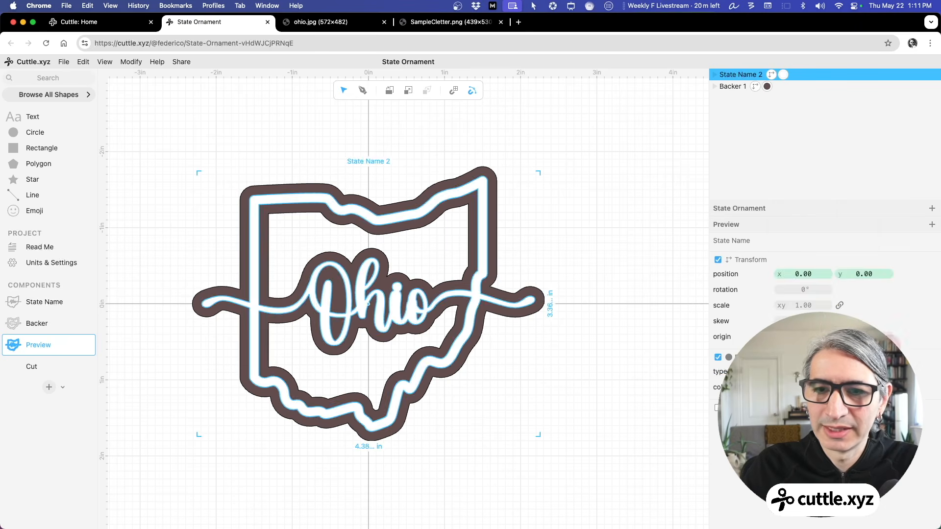
{"action": "left_click", "coordinate": [610, 343]}
{"action": "scroll", "coordinate": [610, 343], "scroll_direction": "down", "scroll_amount": 2}
{"action": "scroll", "coordinate": [612, 345], "scroll_direction": "up", "scroll_amount": 1}
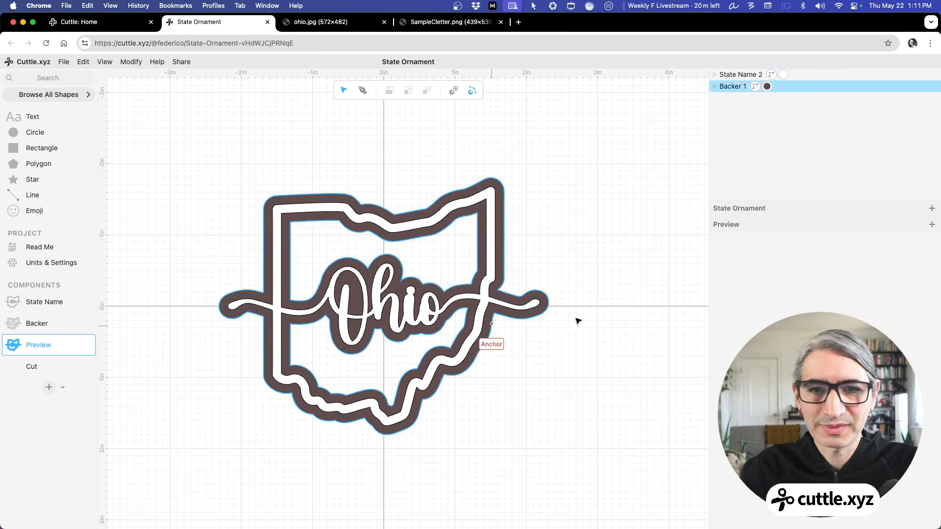
{"action": "scroll", "coordinate": [583, 326], "scroll_direction": "up", "scroll_amount": 1}
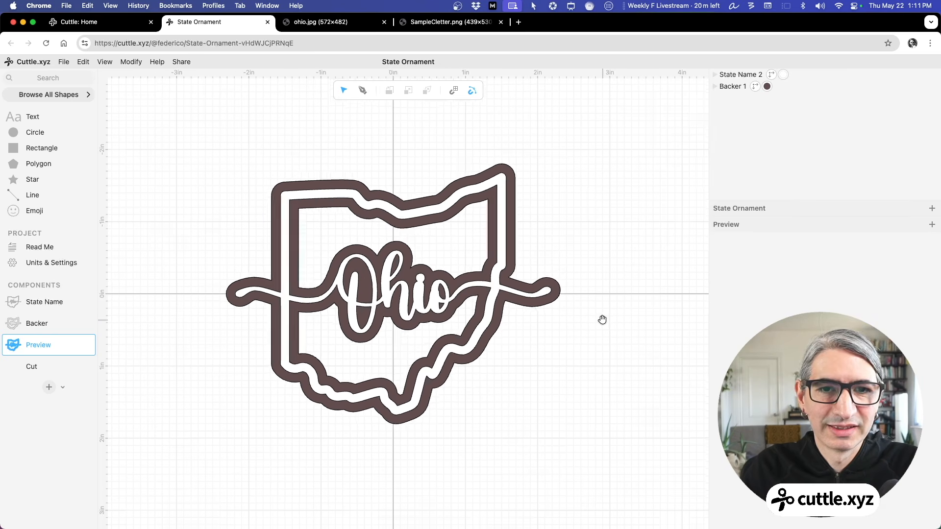
{"action": "scroll", "coordinate": [595, 329], "scroll_direction": "down", "scroll_amount": 1}
{"action": "scroll", "coordinate": [596, 329], "scroll_direction": "left", "scroll_amount": 1}
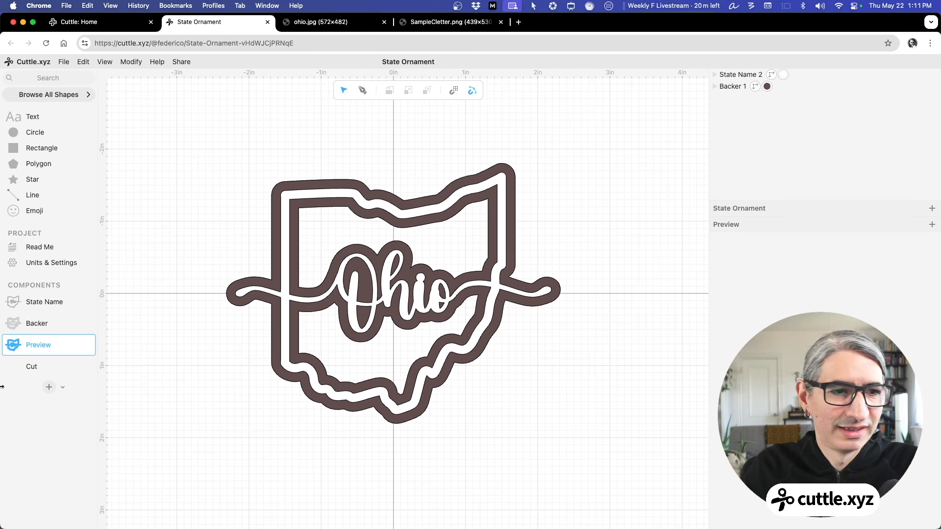
- In the Cut component, place Backer at about x 2.63, y 0 and State Name beside it at about x −2.18, y 0
{"action": "left_click", "coordinate": [50, 368]}
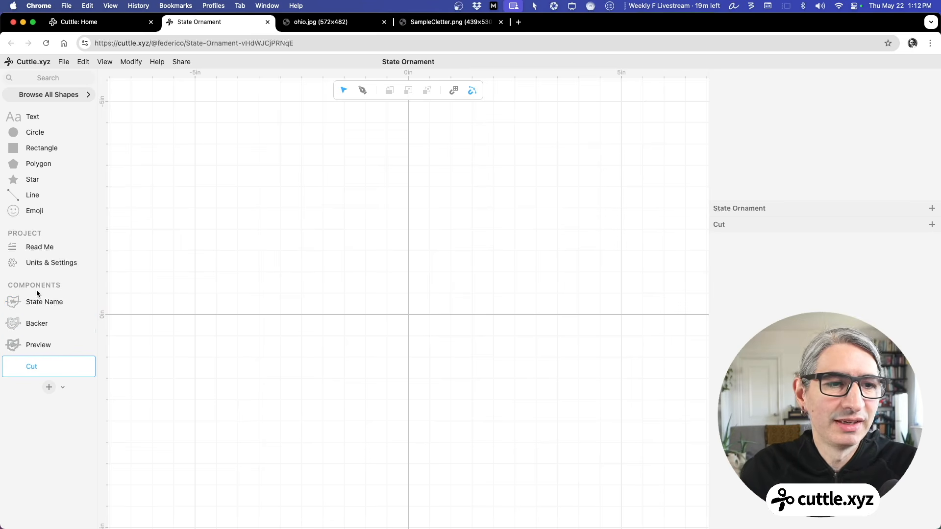
{"action": "left_click_drag", "start_coordinate": [14, 324], "coordinate": [520, 319]}
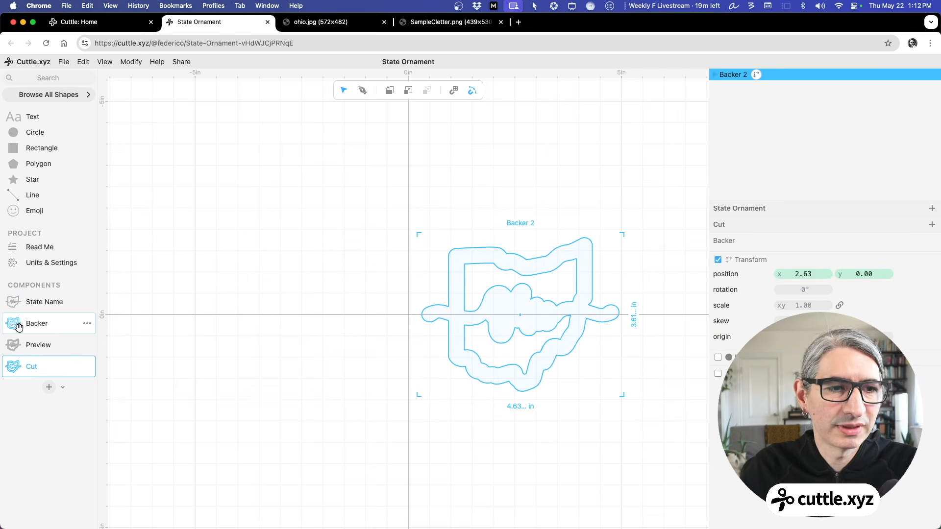
{"action": "left_click_drag", "start_coordinate": [14, 302], "coordinate": [315, 318]}
- Give the State Name shape in the Cut component a red stroke
{"action": "left_click_drag", "start_coordinate": [298, 173], "coordinate": [340, 292]}
{"action": "left_click", "coordinate": [718, 374]}
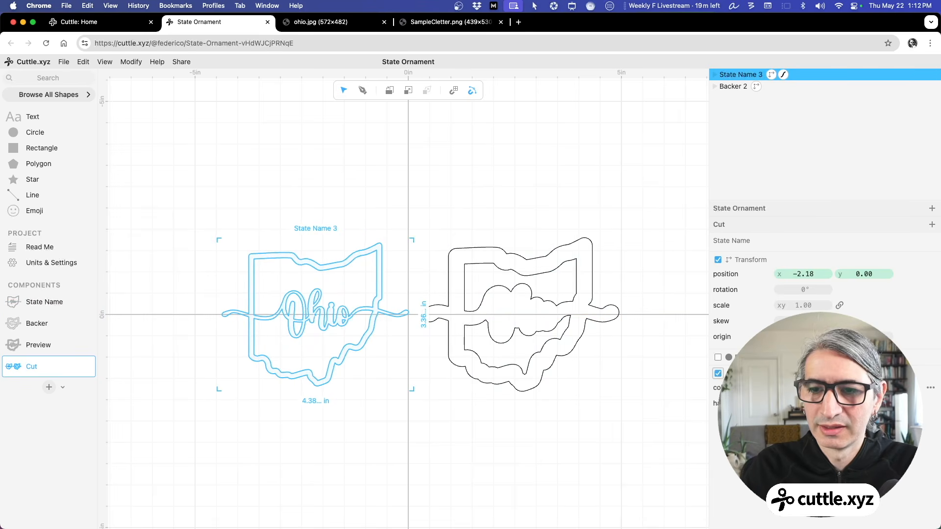
{"action": "left_click", "coordinate": [798, 368]}
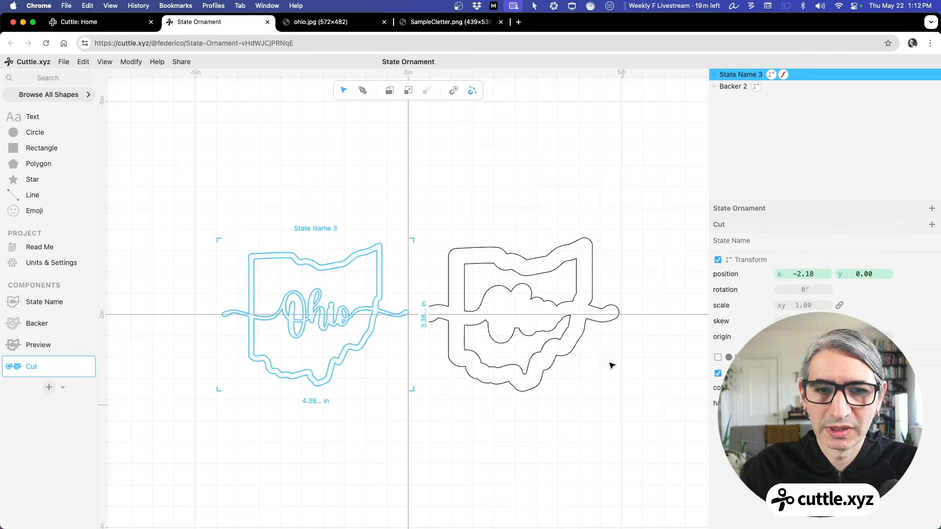
- Give the Backer shape in the Cut component a matching red stroke
{"action": "left_click", "coordinate": [513, 164]}
{"action": "left_click_drag", "start_coordinate": [500, 177], "coordinate": [616, 330]}
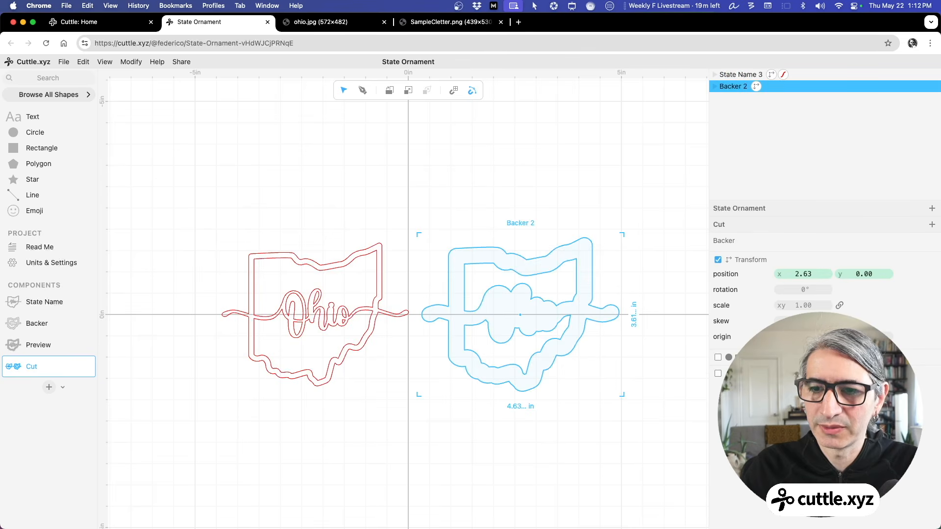
{"action": "left_click", "coordinate": [718, 375]}
{"action": "left_click", "coordinate": [795, 388]}
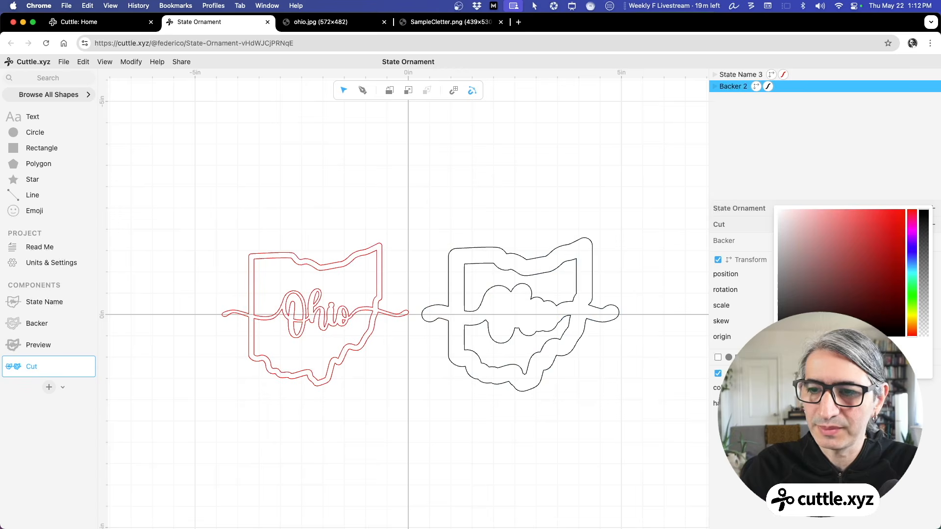
{"action": "left_click", "coordinate": [796, 369]}
{"action": "left_click", "coordinate": [603, 410]}
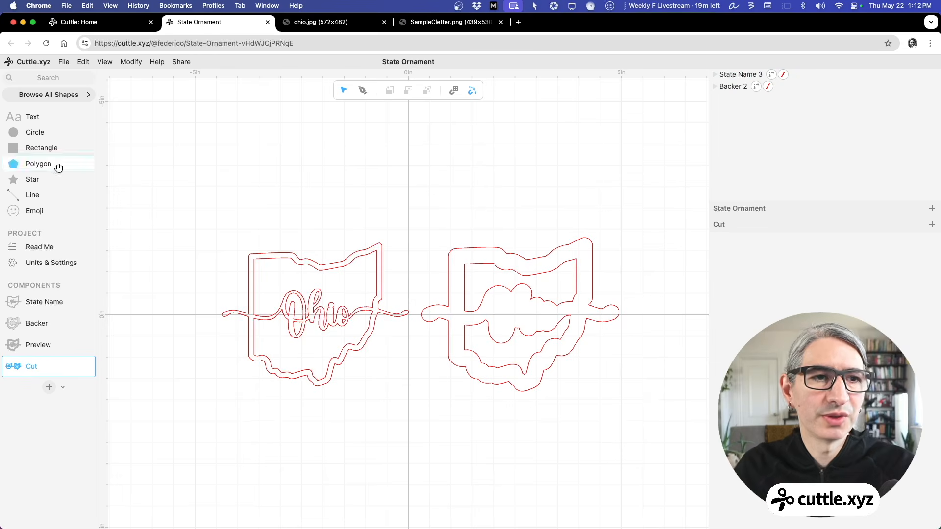
- Insert the Preview component into the project's Read Me page
{"action": "left_click", "coordinate": [63, 251]}
{"action": "left_click", "coordinate": [384, 222]}
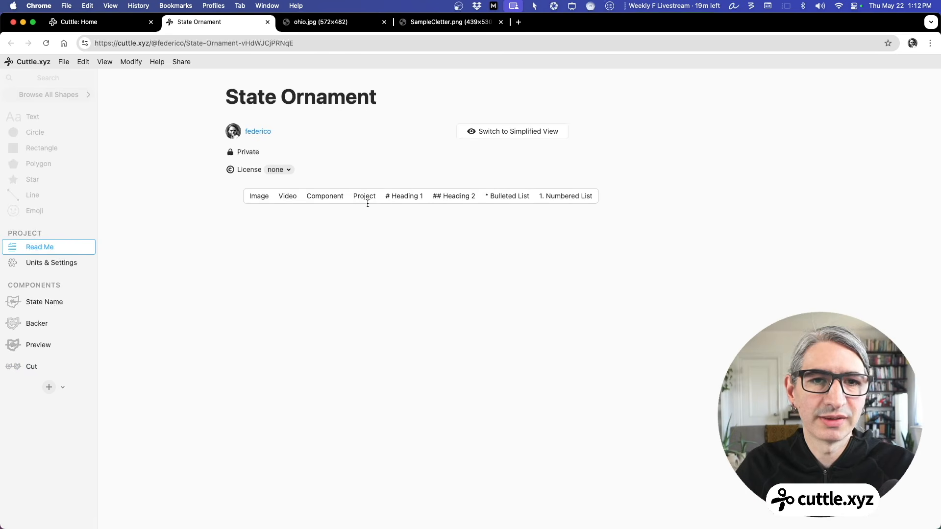
{"action": "left_click", "coordinate": [326, 197]}
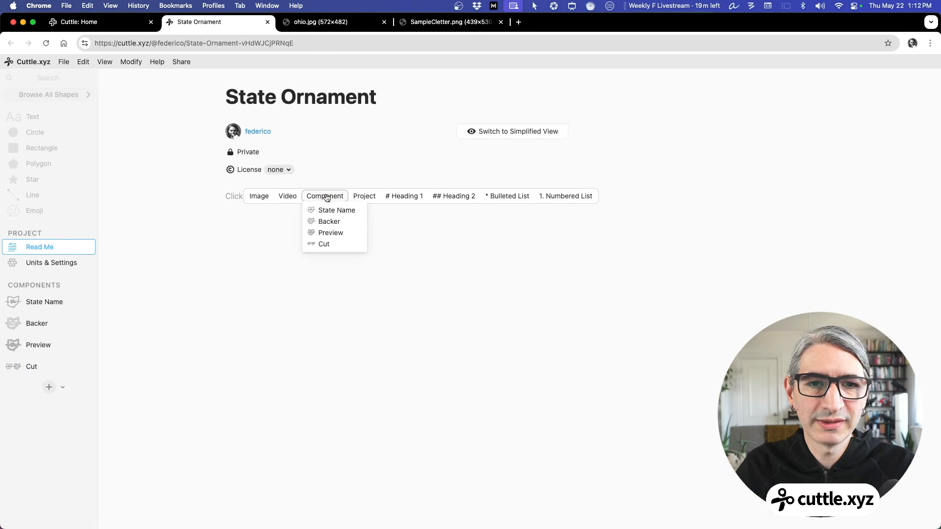
{"action": "left_click", "coordinate": [331, 234]}
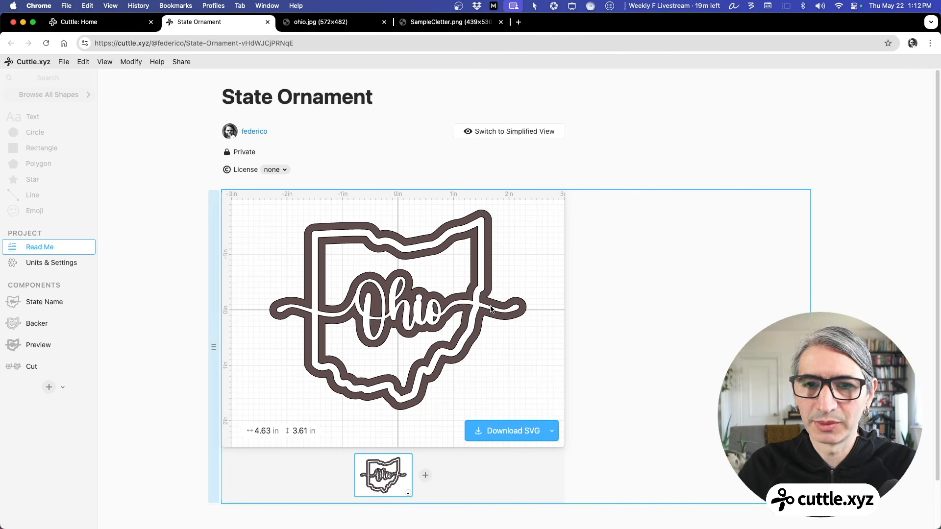
- Add the Cut component beside Preview in the Read Me's component viewer
{"action": "scroll", "coordinate": [493, 269], "scroll_direction": "down", "scroll_amount": 1}
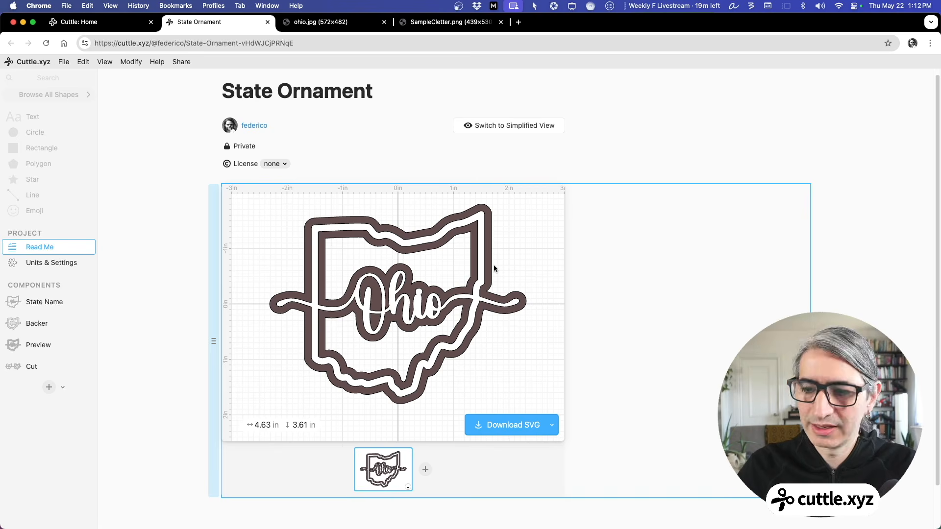
{"action": "scroll", "coordinate": [495, 314], "scroll_direction": "down", "scroll_amount": 1}
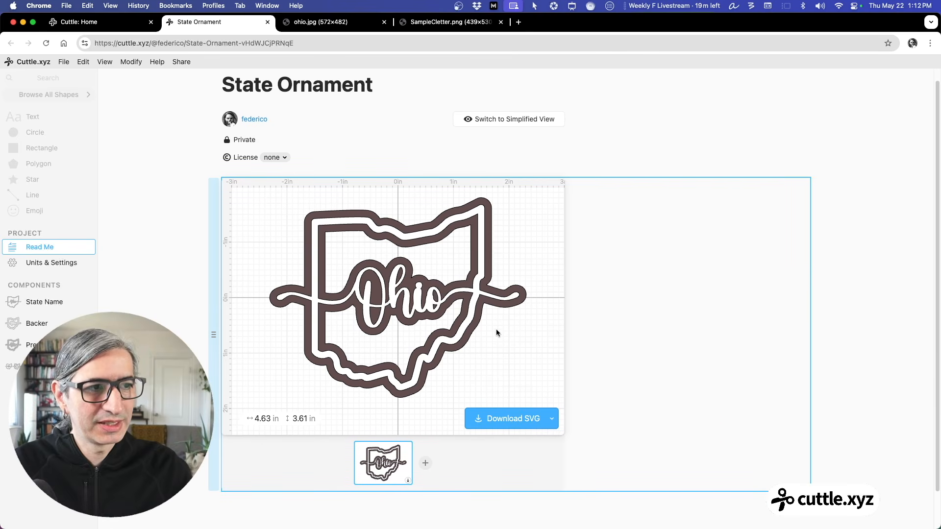
{"action": "scroll", "coordinate": [496, 333], "scroll_direction": "down", "scroll_amount": 3}
{"action": "scroll", "coordinate": [413, 448], "scroll_direction": "down", "scroll_amount": 3}
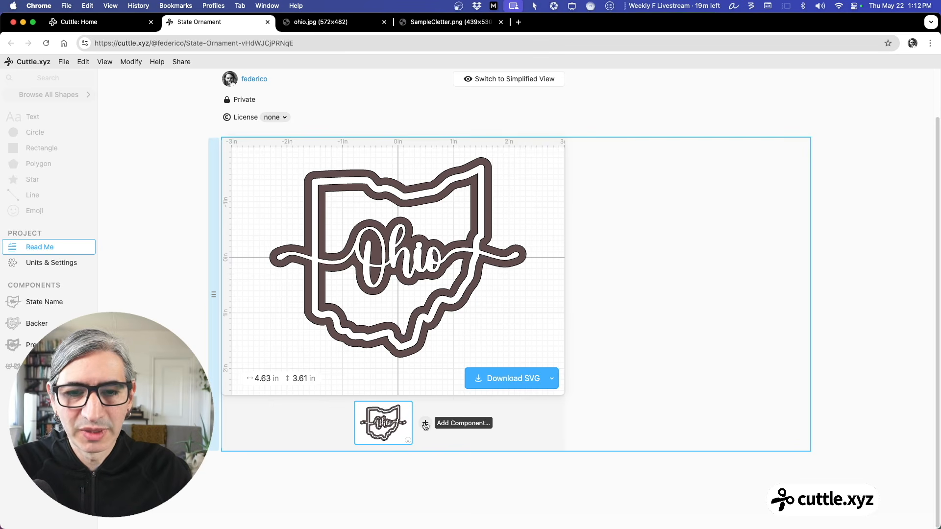
{"action": "left_click", "coordinate": [424, 423]}
{"action": "left_click", "coordinate": [455, 448]}
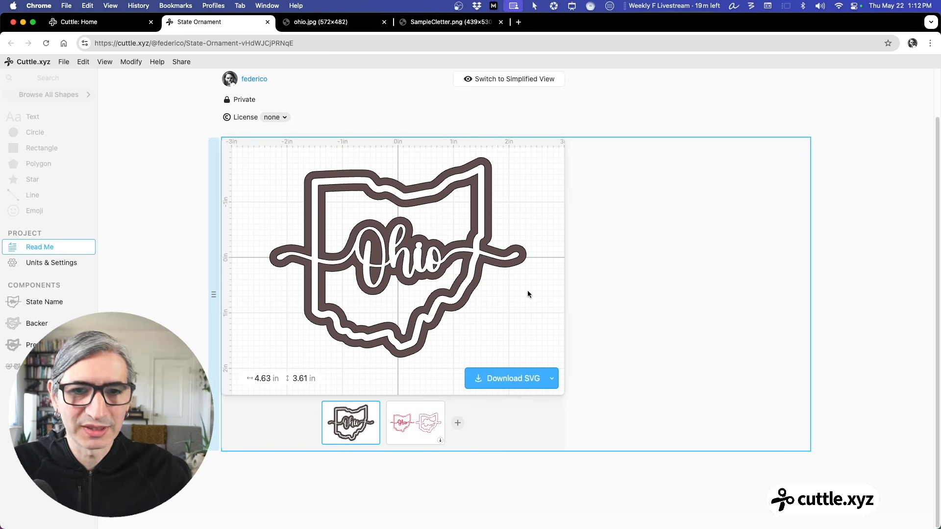
- Check the SVG download options offered from the Read Me and close them without downloading
{"action": "scroll", "coordinate": [526, 294], "scroll_direction": "up", "scroll_amount": 1}
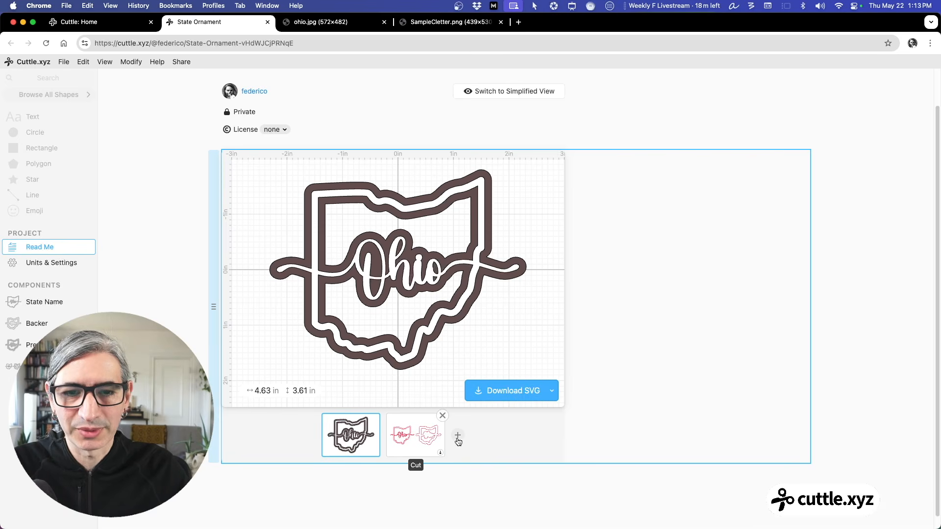
{"action": "left_click", "coordinate": [510, 390]}
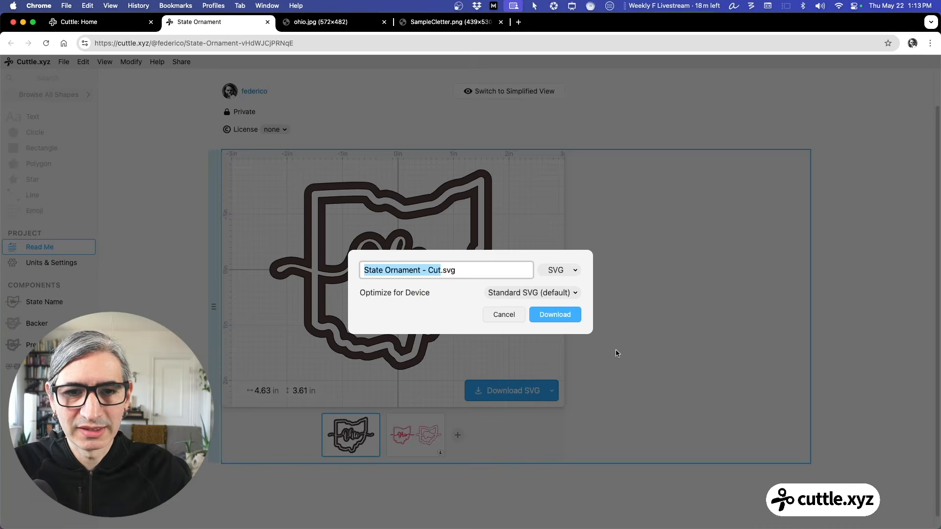
{"action": "left_click", "coordinate": [504, 315]}
{"action": "scroll", "coordinate": [500, 284], "scroll_direction": "up", "scroll_amount": 2}
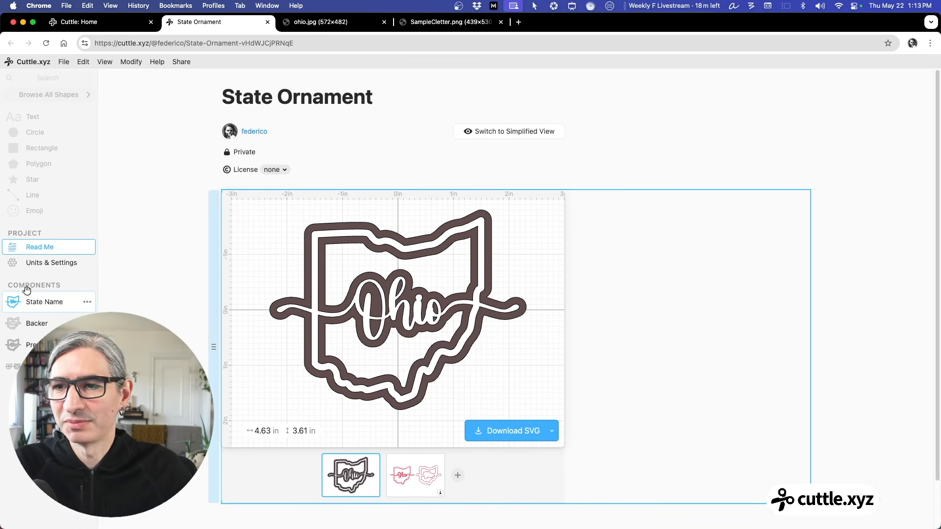
- Reopen the Backer component and place a State Name instance at the origin inside the expanded outline
{"action": "left_click", "coordinate": [42, 302]}
{"action": "left_click", "coordinate": [42, 319]}
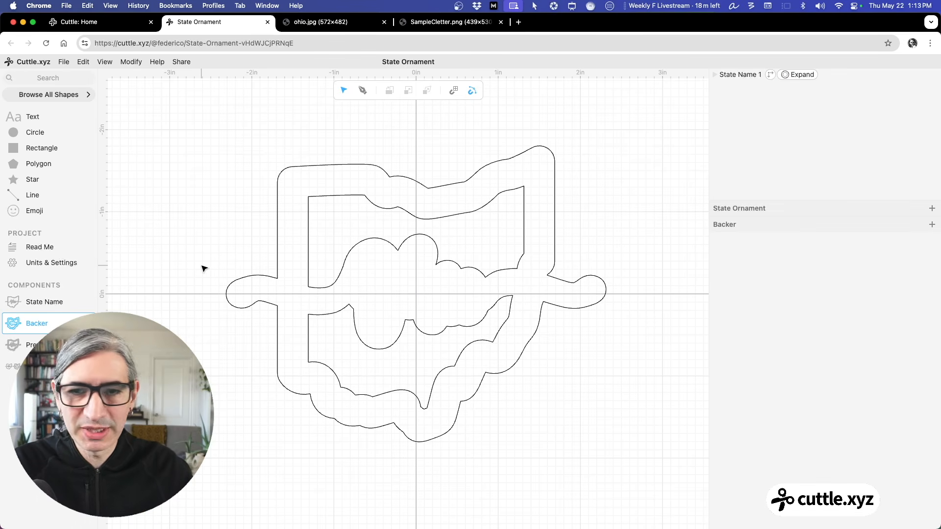
{"action": "left_click", "coordinate": [259, 294]}
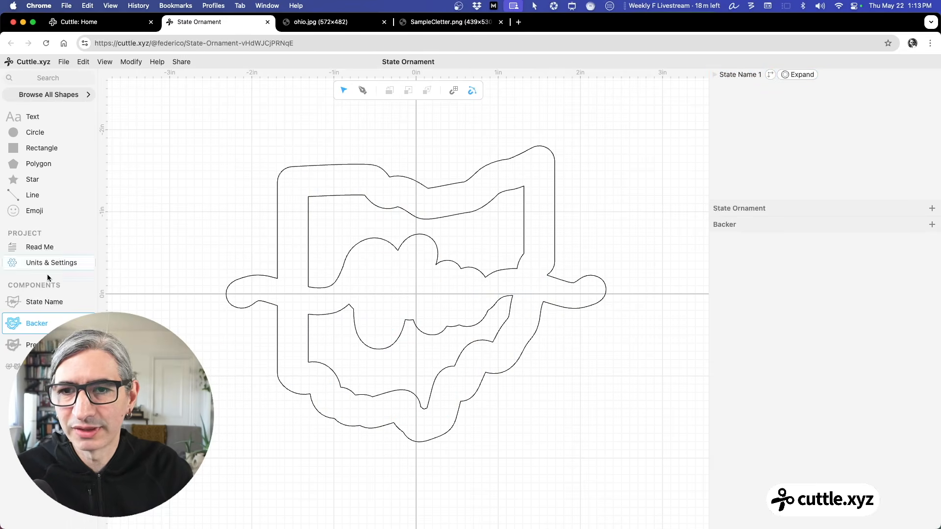
{"action": "left_click_drag", "start_coordinate": [14, 304], "coordinate": [421, 290]}
{"action": "left_click", "coordinate": [598, 135]}
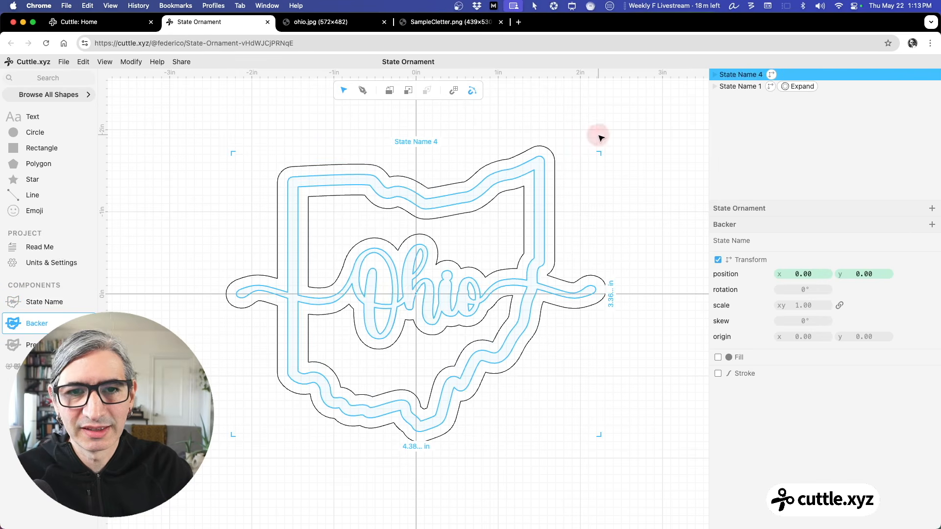
{"action": "left_click", "coordinate": [534, 174]}
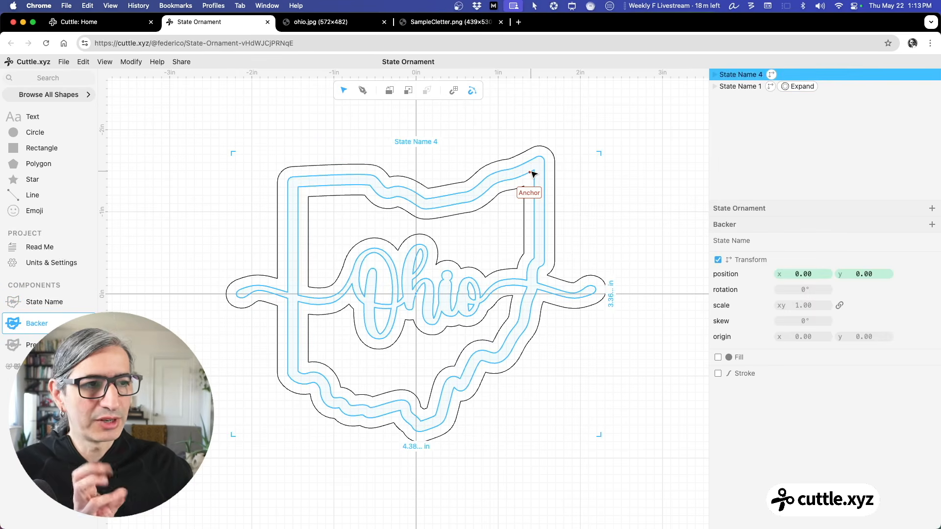
- Apply a Contract (Inset) modifier to the newly placed State Name instance with a distance of 0.03
{"action": "left_click", "coordinate": [131, 63]}
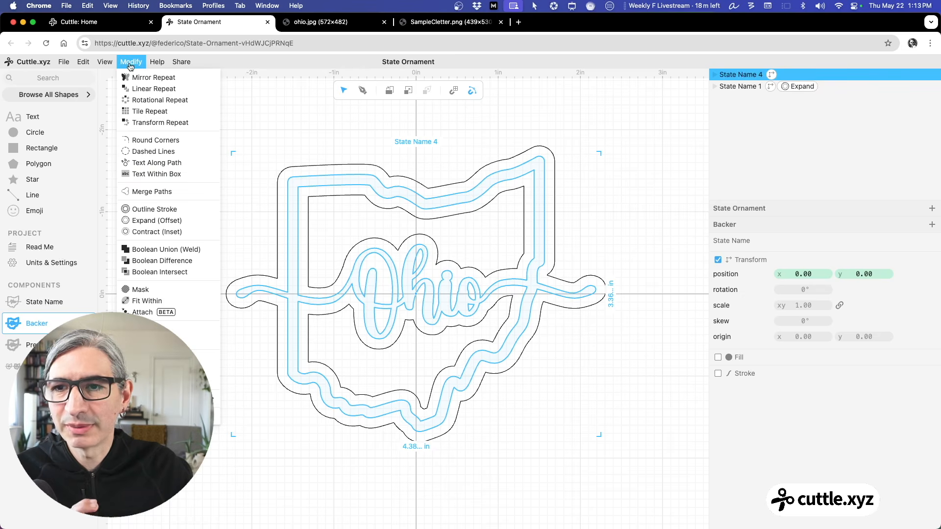
{"action": "left_click", "coordinate": [150, 232]}
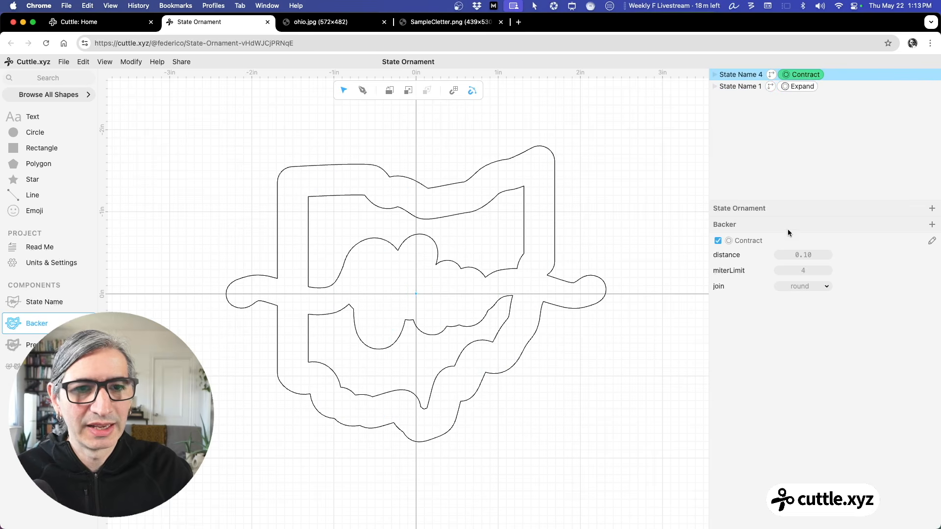
{"action": "left_click", "coordinate": [809, 255]}
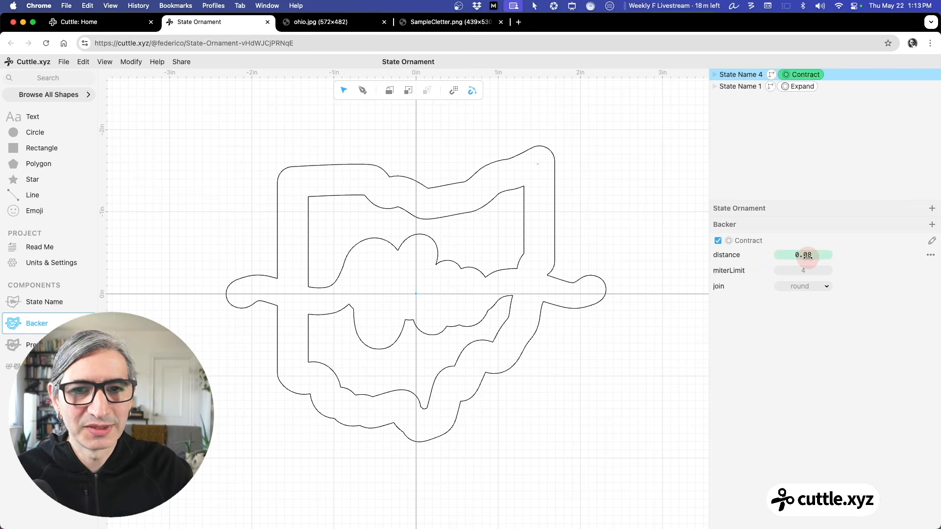
{"action": "left_click_drag", "start_coordinate": [805, 255], "coordinate": [801, 256]}
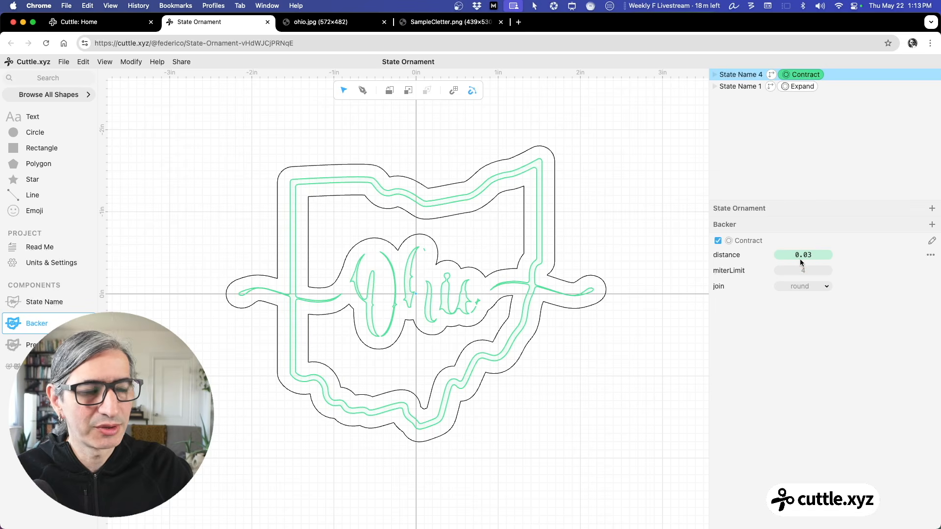
{"action": "left_click", "coordinate": [656, 242]}
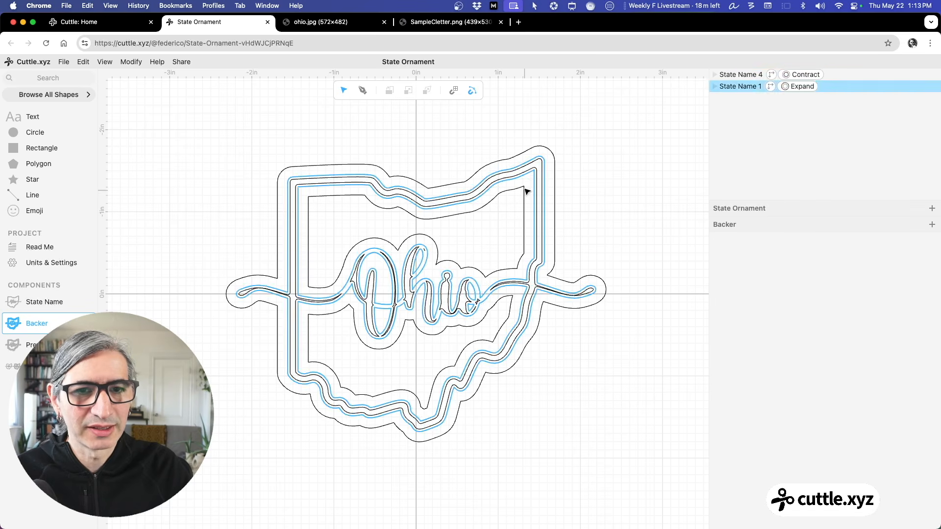
- Give the contracted State Name outline its own blue hairline stroke
{"action": "left_click", "coordinate": [544, 194]}
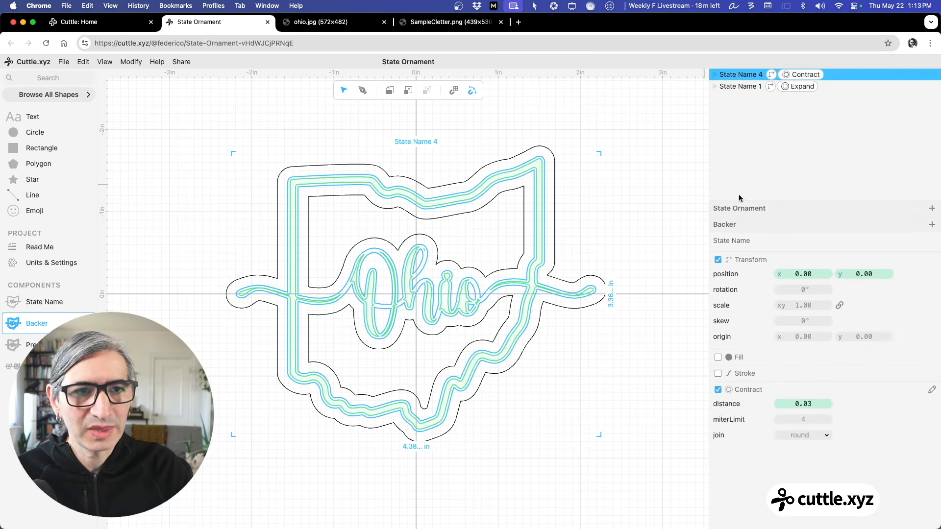
{"action": "left_click", "coordinate": [718, 374]}
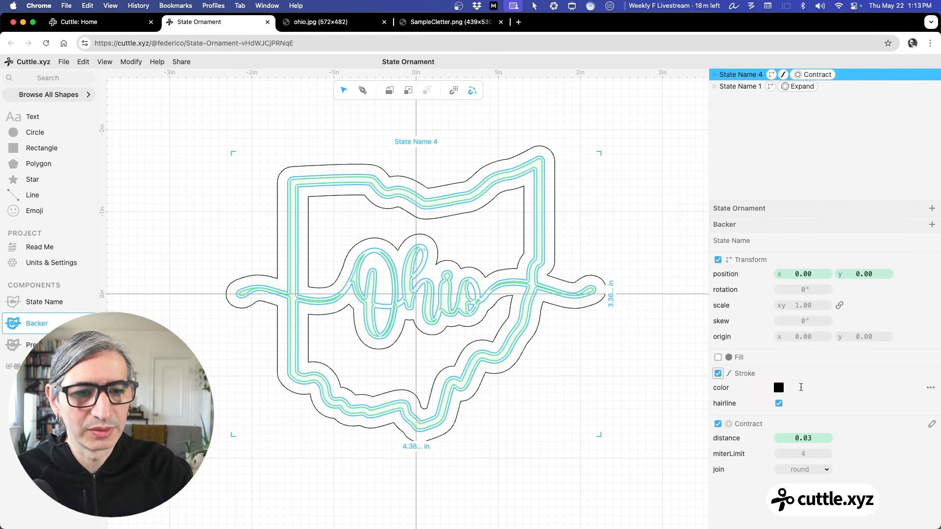
{"action": "left_click", "coordinate": [779, 388]}
{"action": "left_click", "coordinate": [804, 347]}
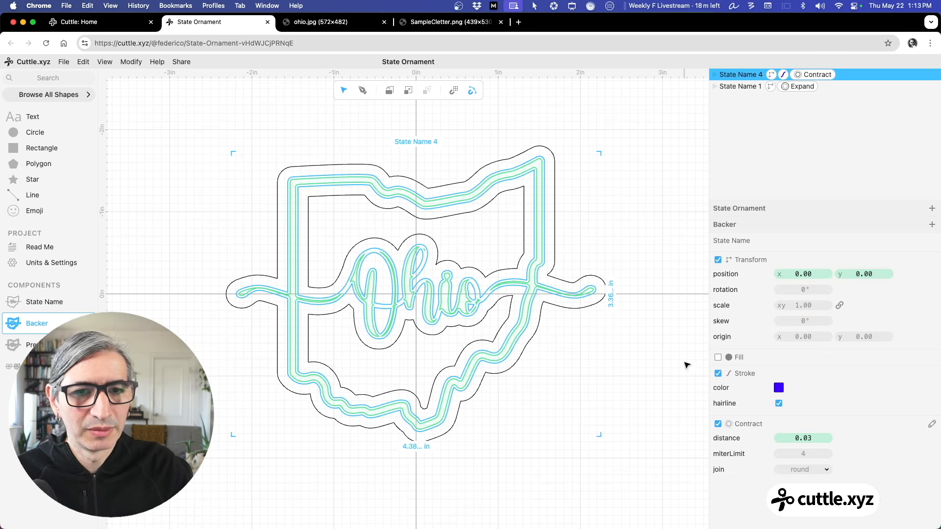
{"action": "left_click", "coordinate": [662, 365]}
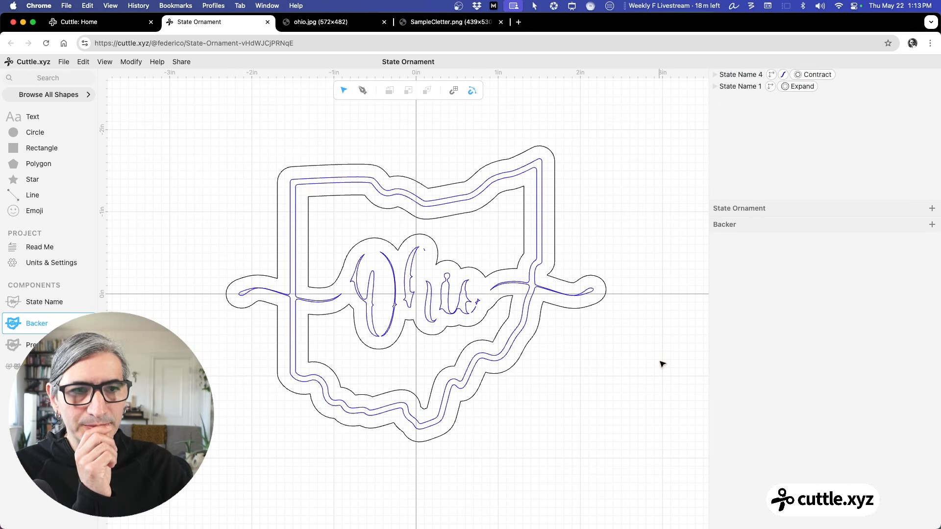
- Compare the contracted and expanded State Name layers and their settings in the Backer component
{"action": "left_click", "coordinate": [552, 153]}
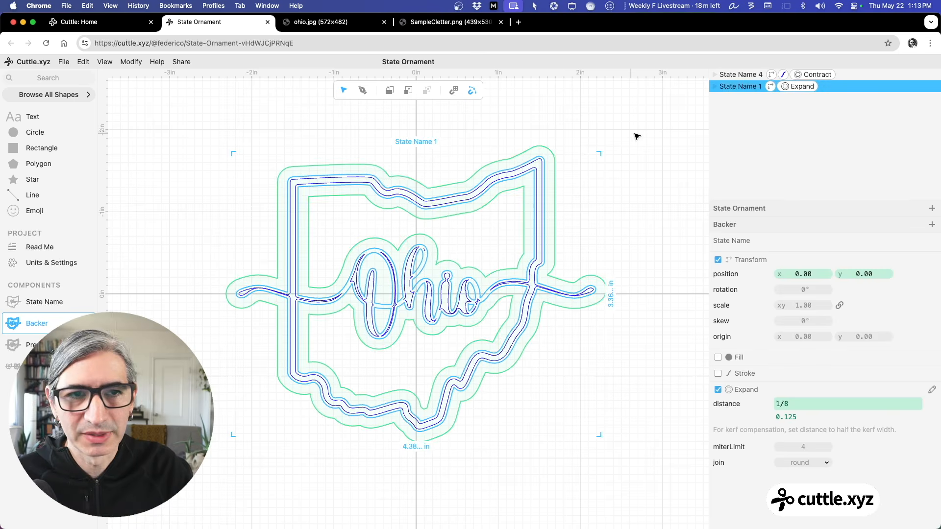
{"action": "left_click", "coordinate": [640, 138]}
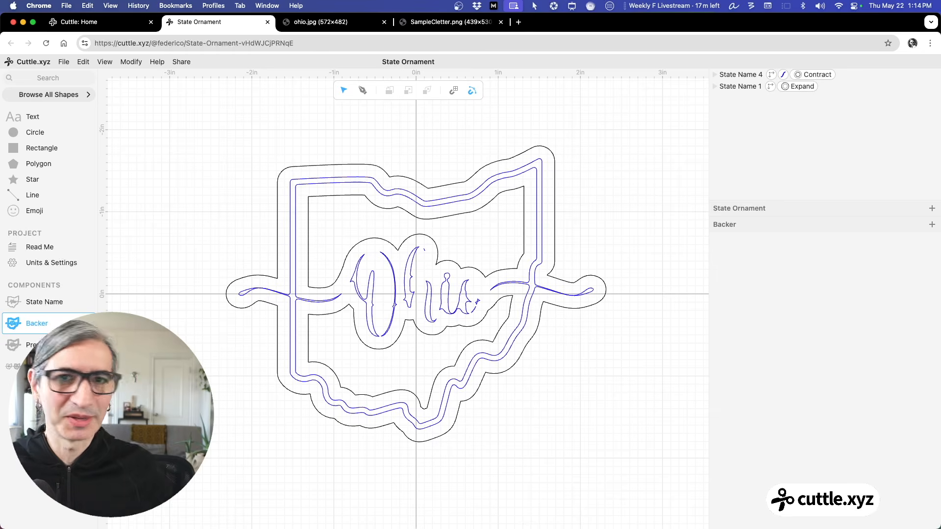
{"action": "left_click", "coordinate": [354, 21]}
{"action": "left_click", "coordinate": [229, 20]}
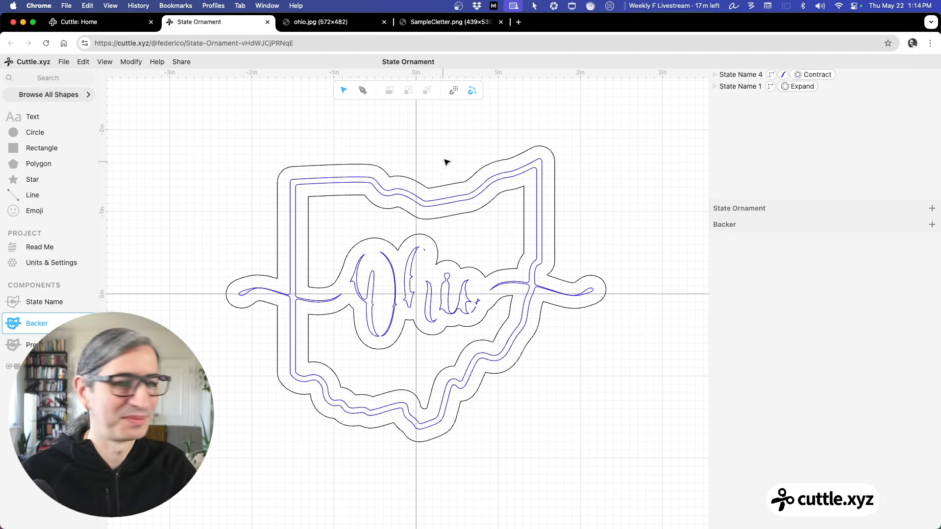
{"action": "scroll", "coordinate": [442, 146], "scroll_direction": "up", "scroll_amount": 1}
{"action": "scroll", "coordinate": [443, 146], "scroll_direction": "up", "scroll_amount": 1}
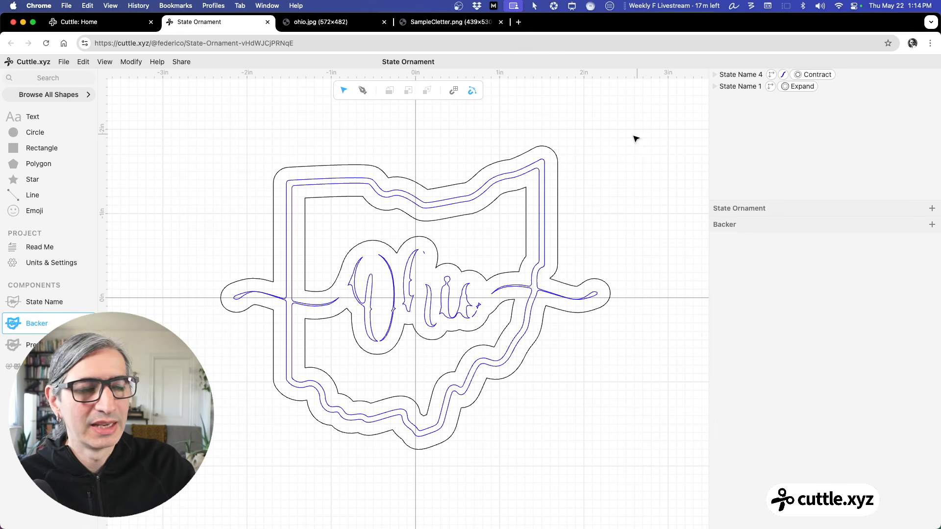
{"action": "left_click", "coordinate": [737, 74]}
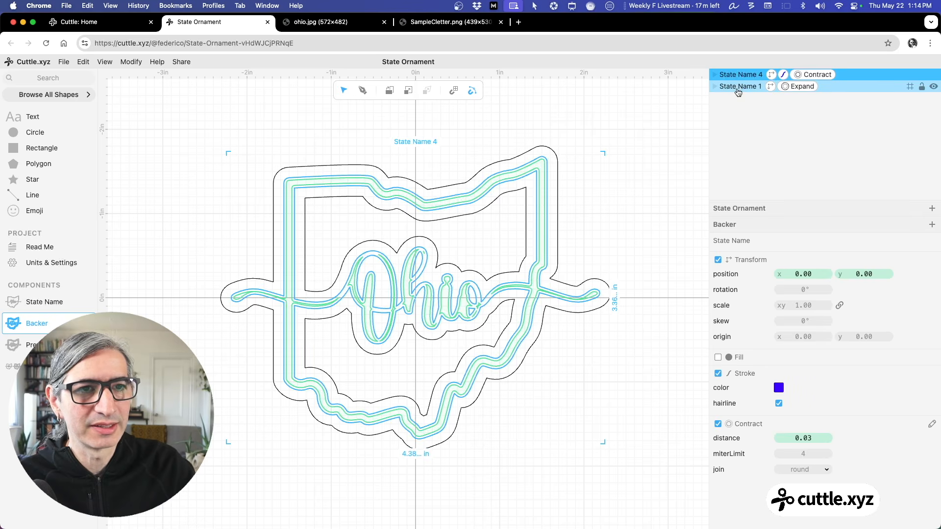
{"action": "left_click", "coordinate": [738, 87]}
{"action": "left_click", "coordinate": [739, 73]}
{"action": "left_click", "coordinate": [672, 123]}
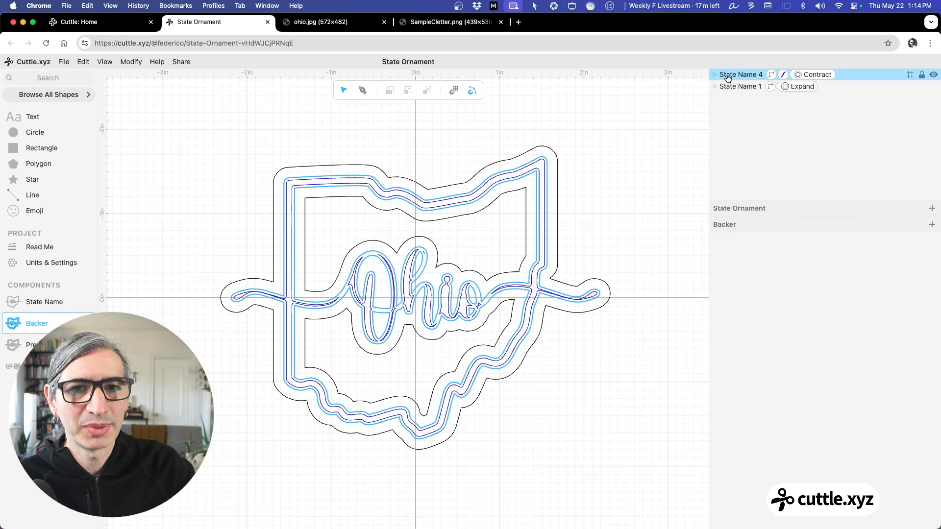
- Turn on a gray fill for the expanded State Name layer of the backer
{"action": "left_click", "coordinate": [729, 76]}
{"action": "left_click", "coordinate": [723, 90]}
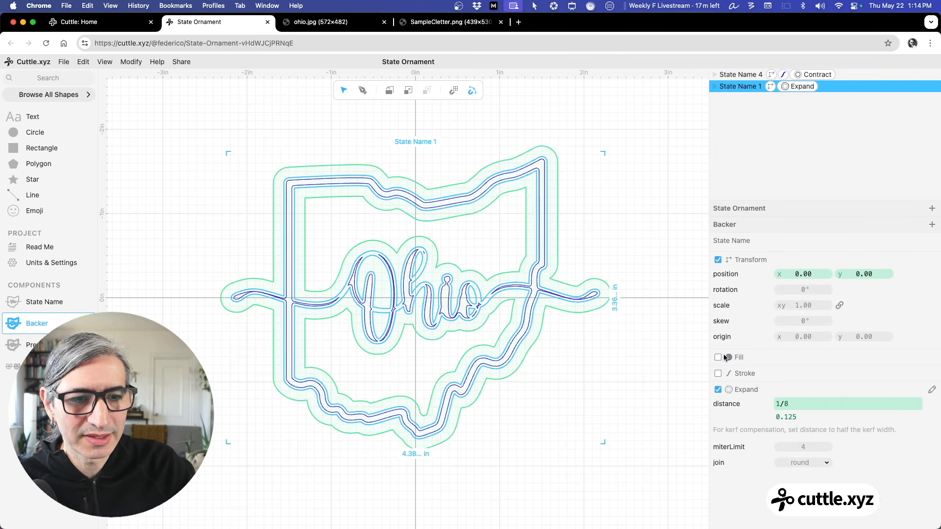
{"action": "left_click", "coordinate": [724, 358]}
{"action": "left_click", "coordinate": [677, 232]}
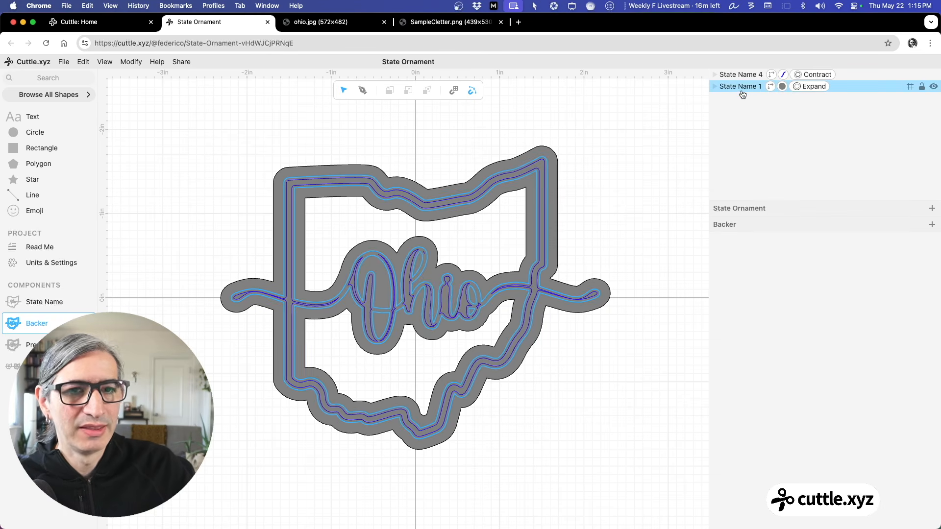
- Move the contracted State Name layer beneath the filled expanded layer and check how the two stack
{"action": "left_click", "coordinate": [542, 195]}
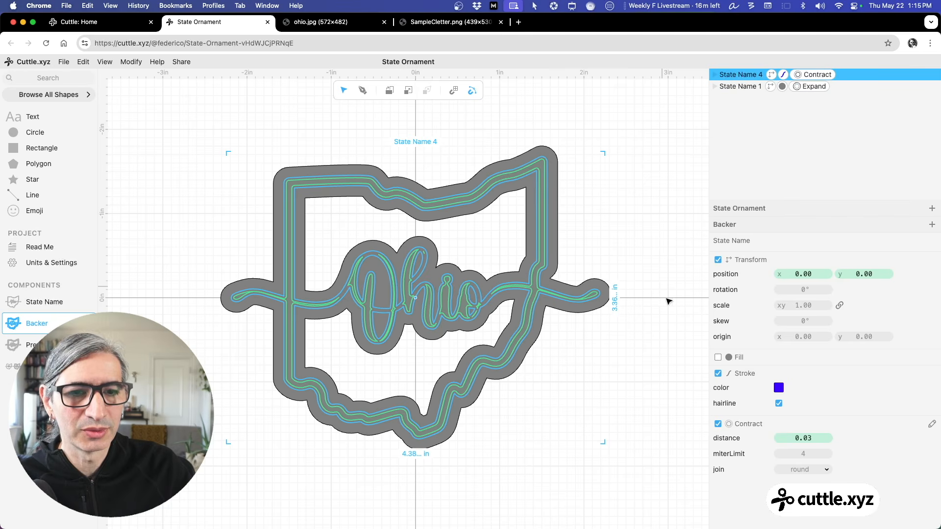
{"action": "left_click", "coordinate": [666, 245]}
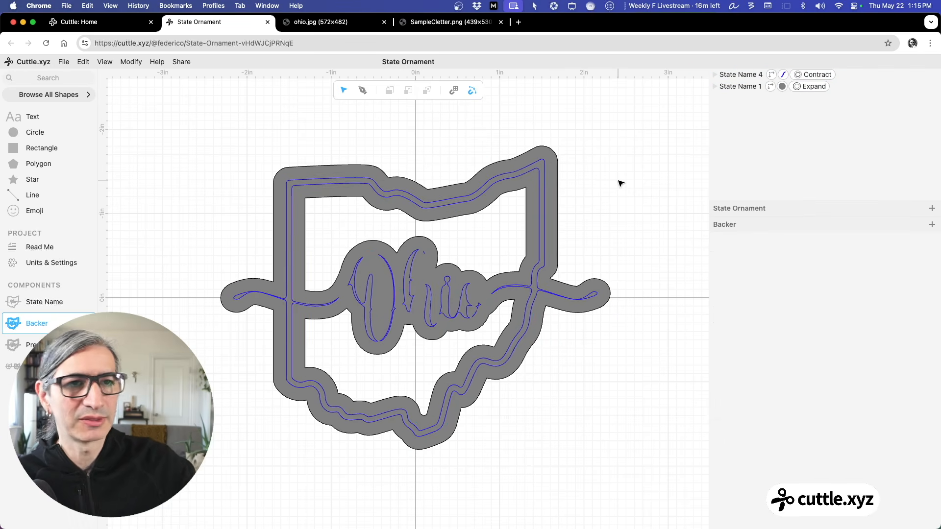
{"action": "left_click", "coordinate": [725, 78]}
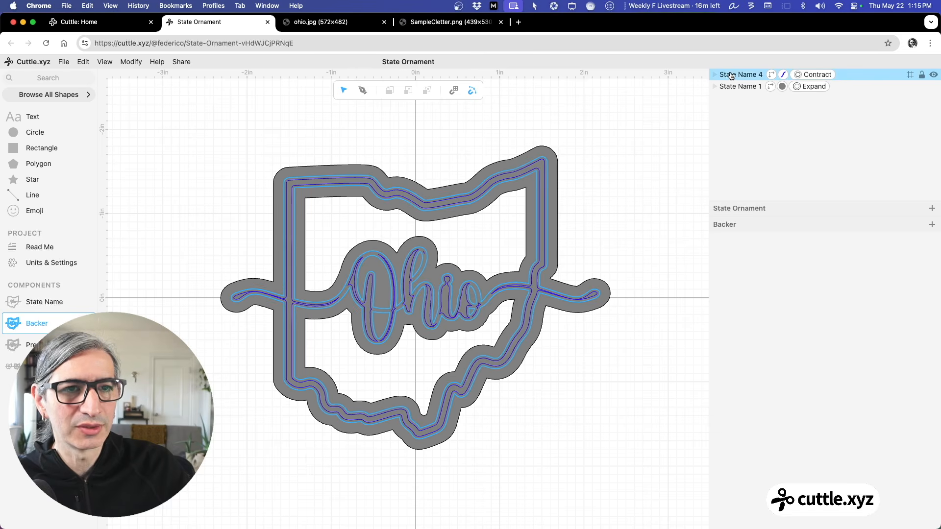
{"action": "left_click_drag", "start_coordinate": [731, 76], "coordinate": [729, 95]}
{"action": "left_click", "coordinate": [623, 135]}
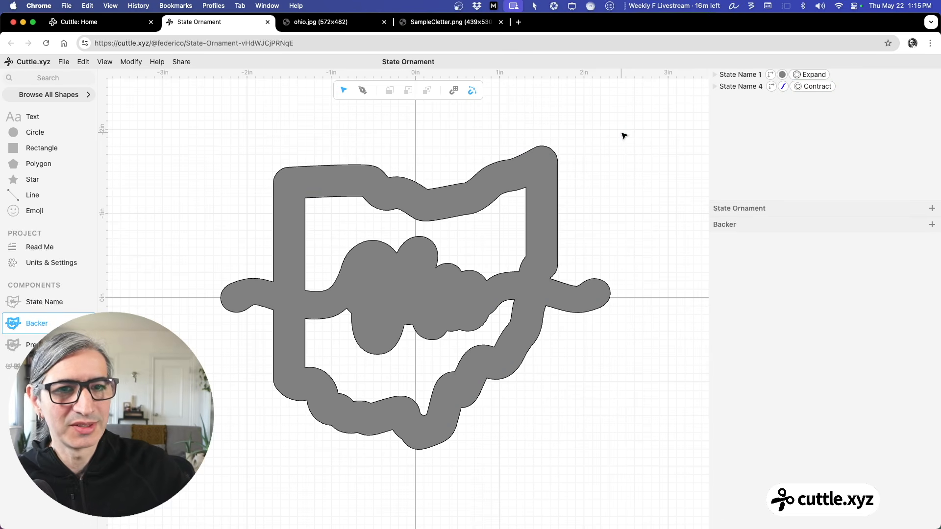
{"action": "left_click", "coordinate": [735, 76]}
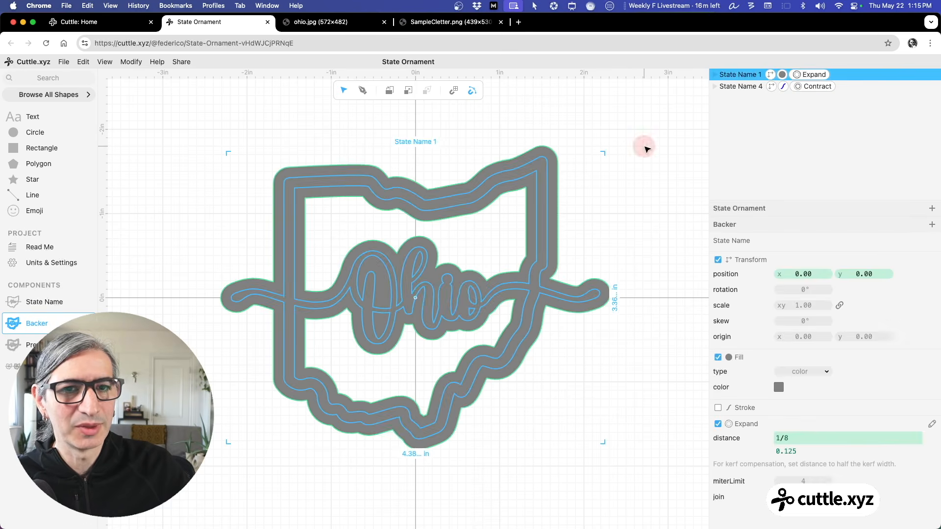
{"action": "left_click", "coordinate": [646, 149]}
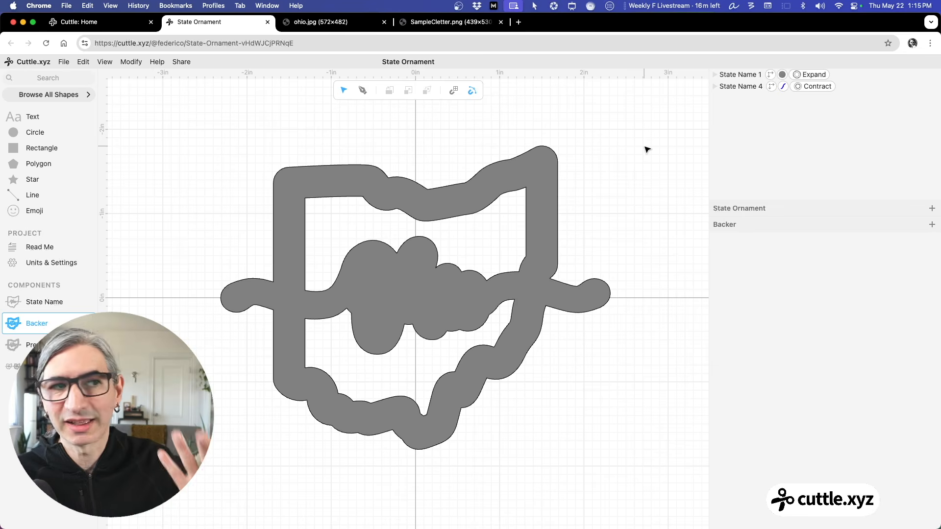
{"action": "left_click", "coordinate": [740, 87]}
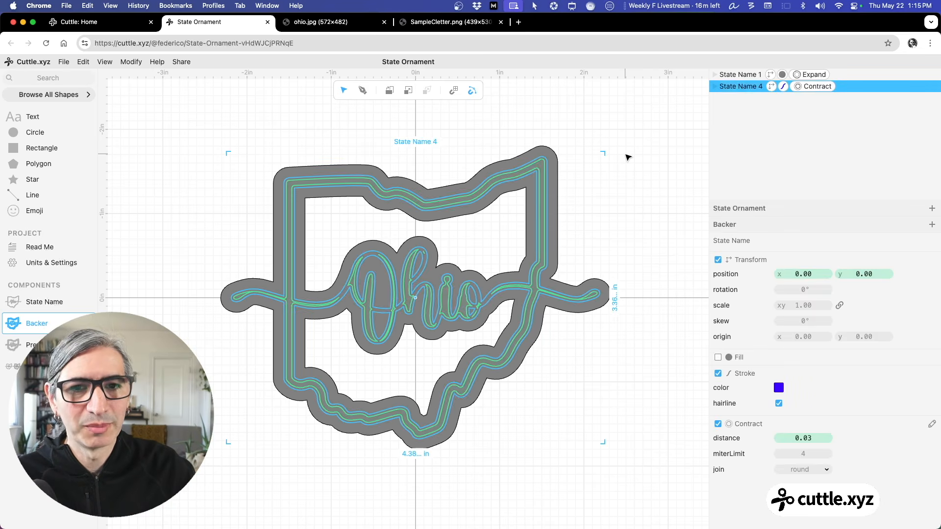
{"action": "left_click", "coordinate": [629, 157]}
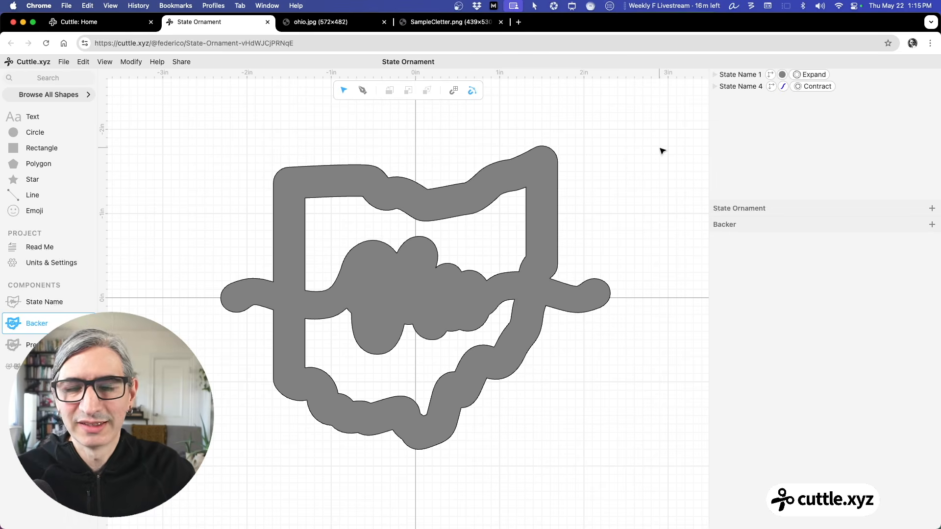
- Move the filled expanded layer back below the contracted State Name outline
{"action": "left_click", "coordinate": [745, 88]}
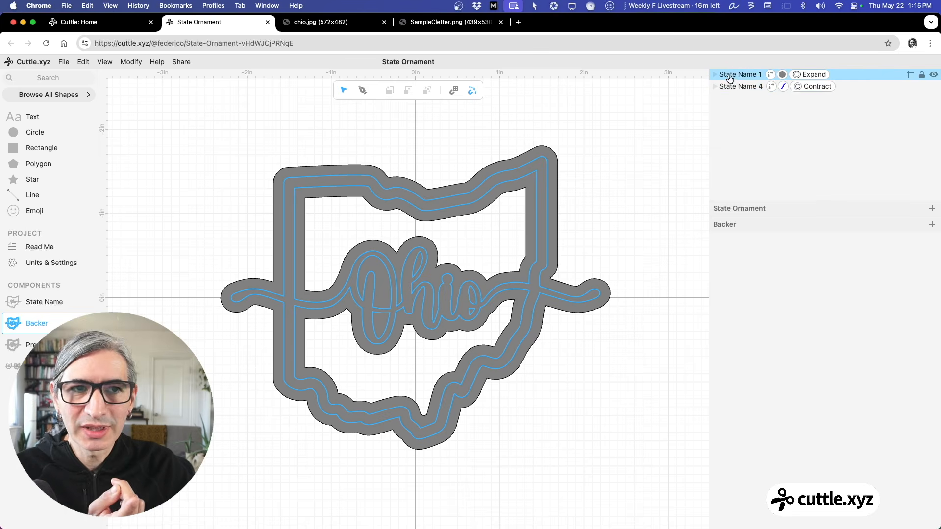
{"action": "left_click", "coordinate": [727, 76]}
{"action": "left_click", "coordinate": [731, 99]}
{"action": "left_click_drag", "start_coordinate": [731, 99], "coordinate": [727, 93]}
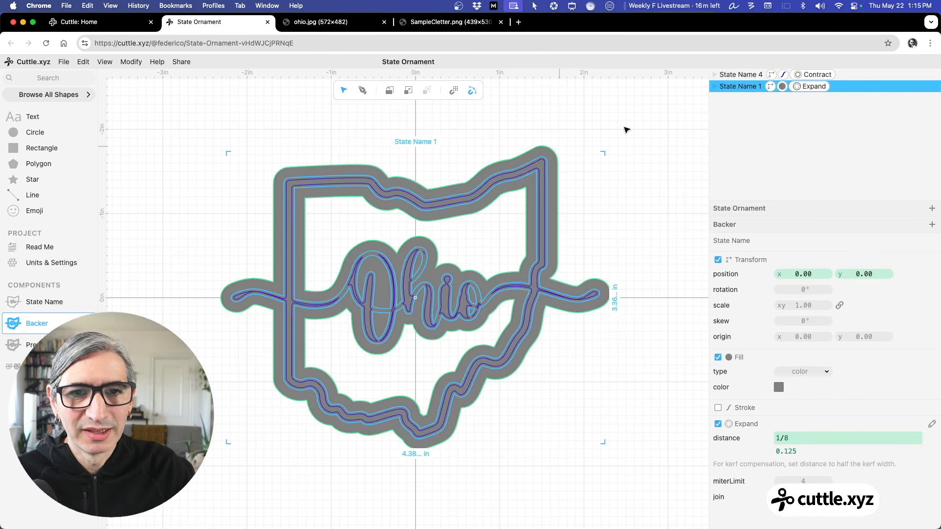
{"action": "left_click", "coordinate": [626, 130]}
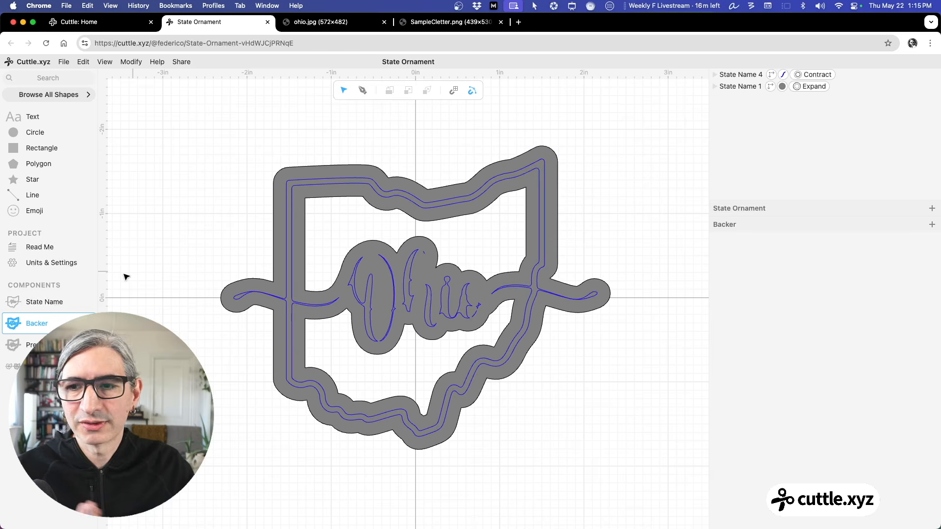
- Examine the Boolean Union group in the State Name component, which both backer layers use, and return to Backer
{"action": "left_click", "coordinate": [43, 299]}
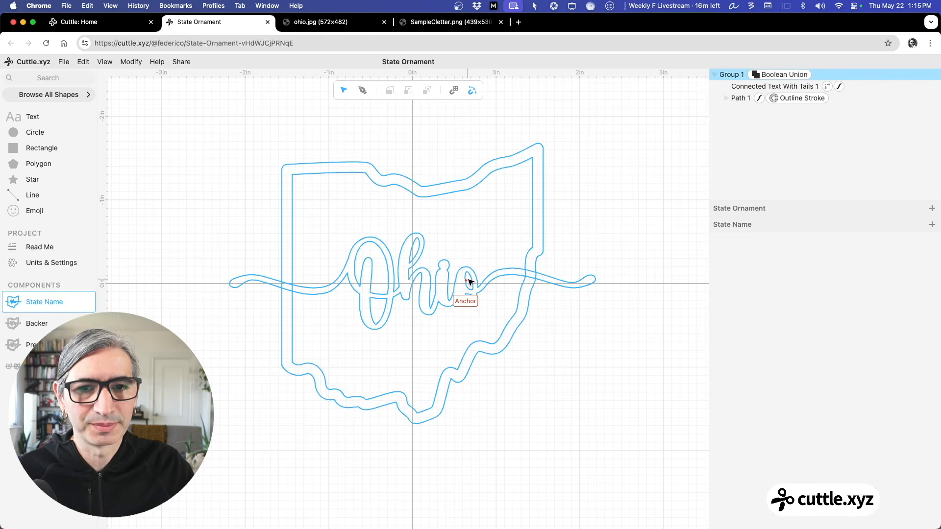
{"action": "left_click", "coordinate": [467, 274]}
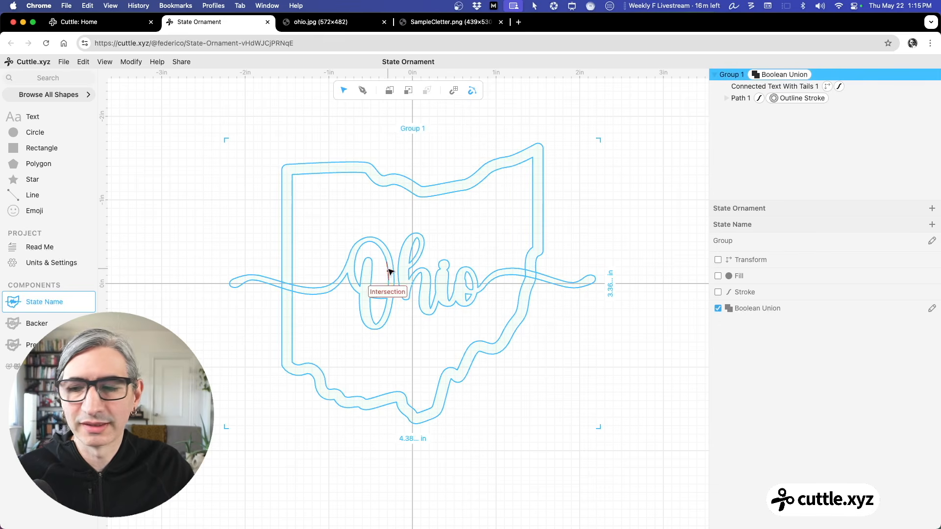
{"action": "left_click", "coordinate": [613, 211]}
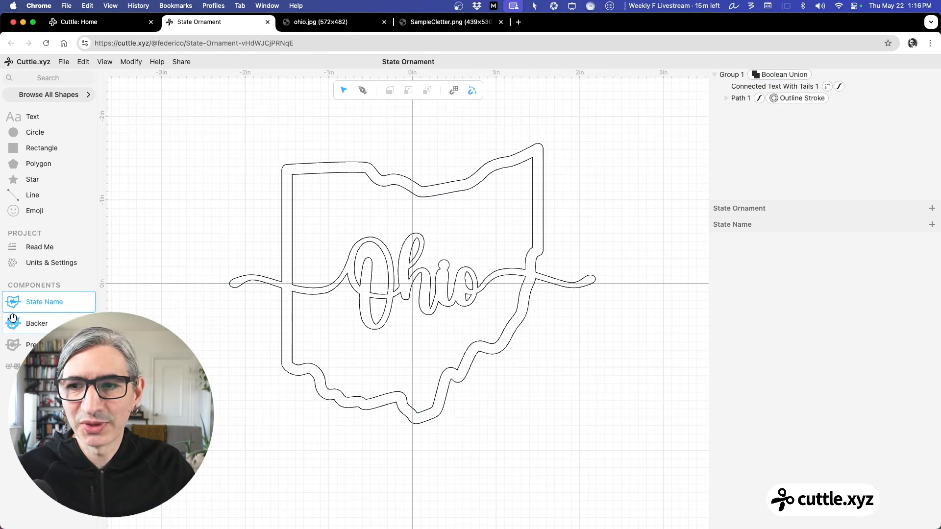
{"action": "left_click", "coordinate": [34, 322]}
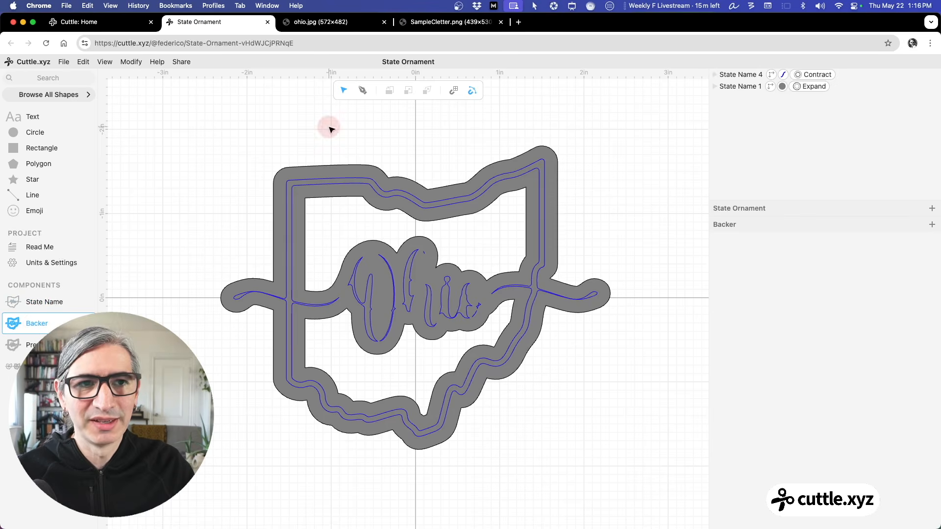
- Inspect the Expand and Contract modifiers on the two backer layers, and open the Preview component
{"action": "left_click", "coordinate": [808, 88]}
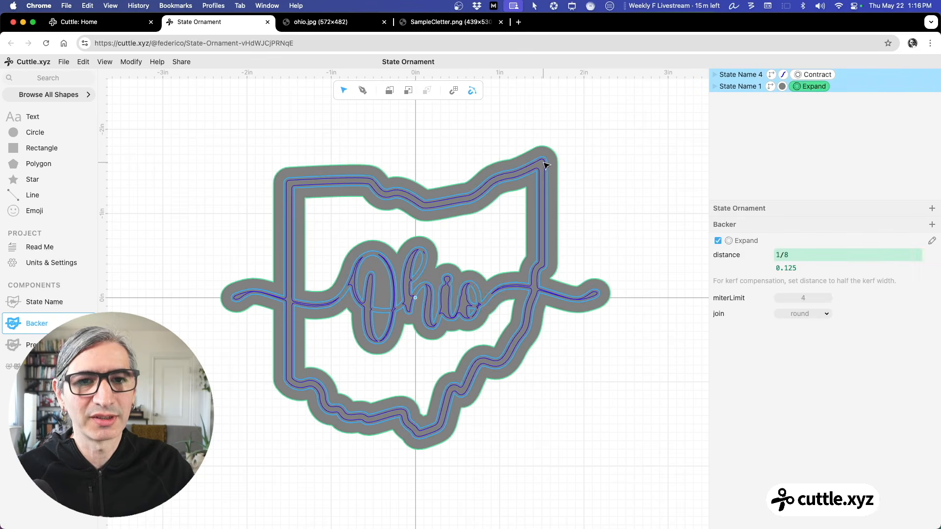
{"action": "left_click", "coordinate": [543, 163]}
{"action": "left_click", "coordinate": [814, 75]}
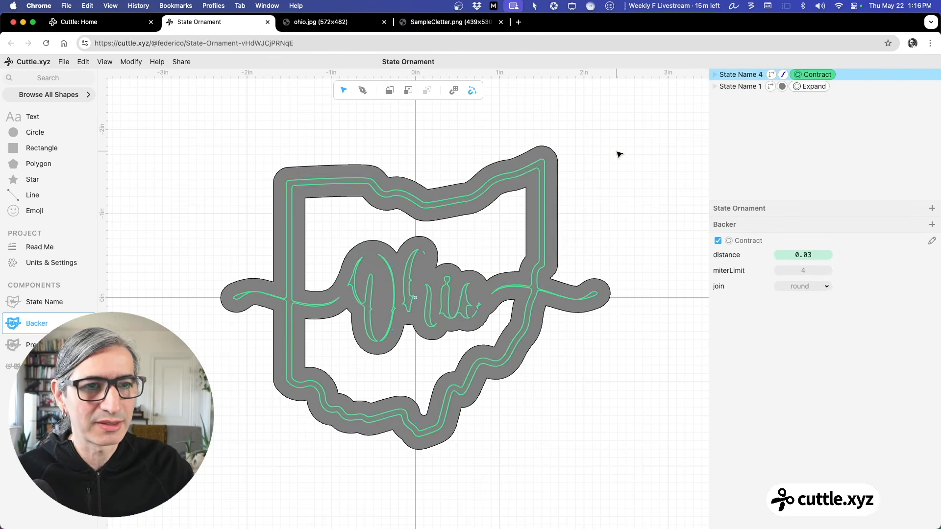
{"action": "left_click", "coordinate": [619, 154]}
{"action": "left_click", "coordinate": [13, 345]}
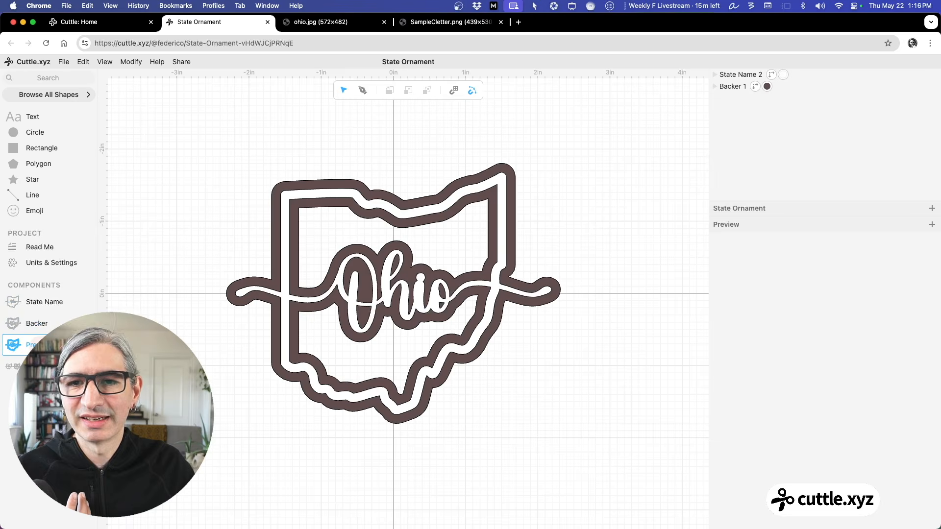
- Review the State Name and Backer layers in Preview, check the Cut component, and return to the Backer component
{"action": "left_click", "coordinate": [431, 321]}
{"action": "left_click", "coordinate": [531, 241]}
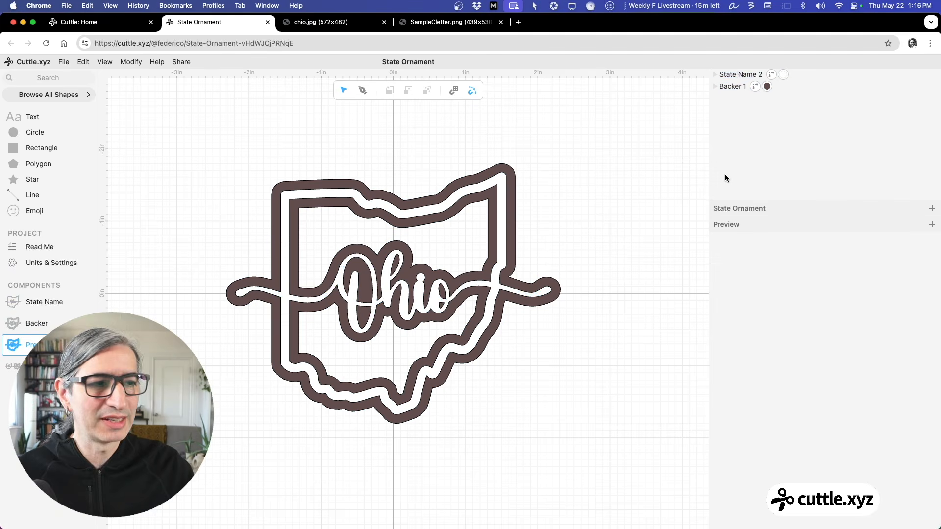
{"action": "left_click", "coordinate": [731, 87]}
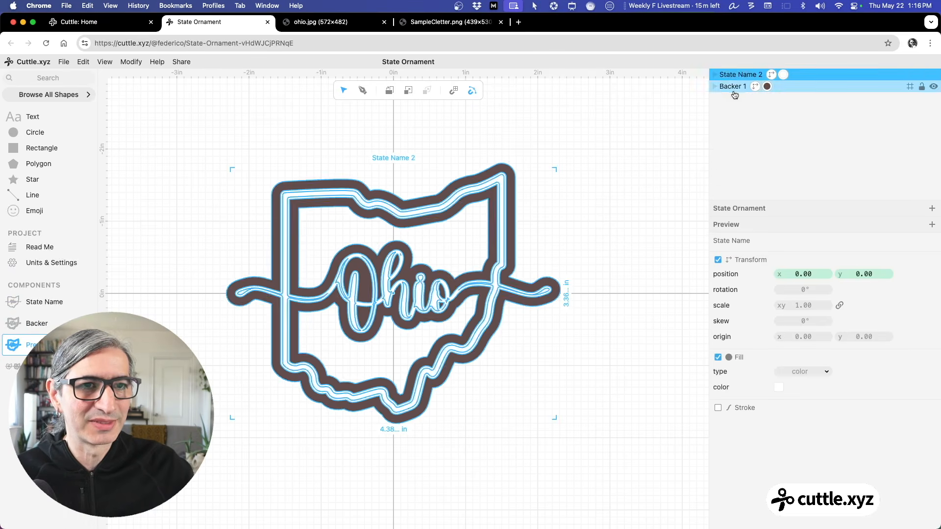
{"action": "left_click", "coordinate": [650, 126]}
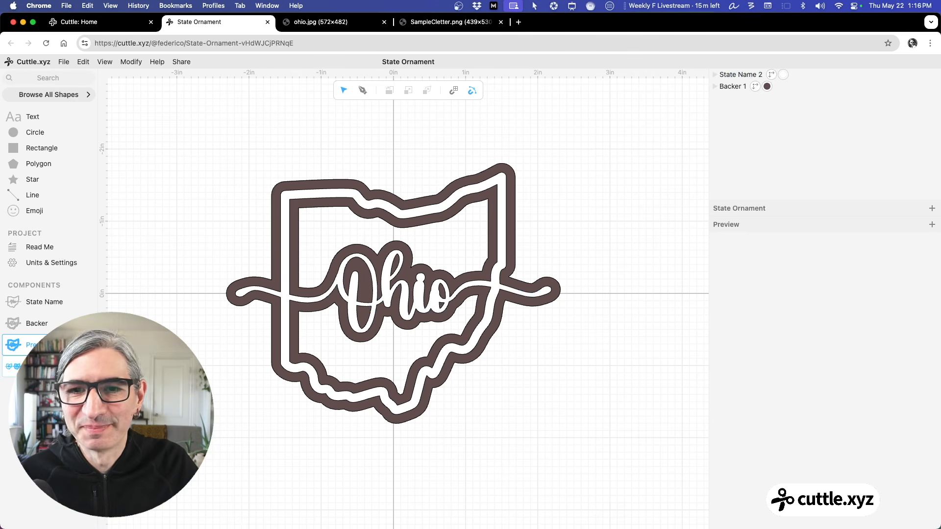
{"action": "left_click", "coordinate": [12, 367]}
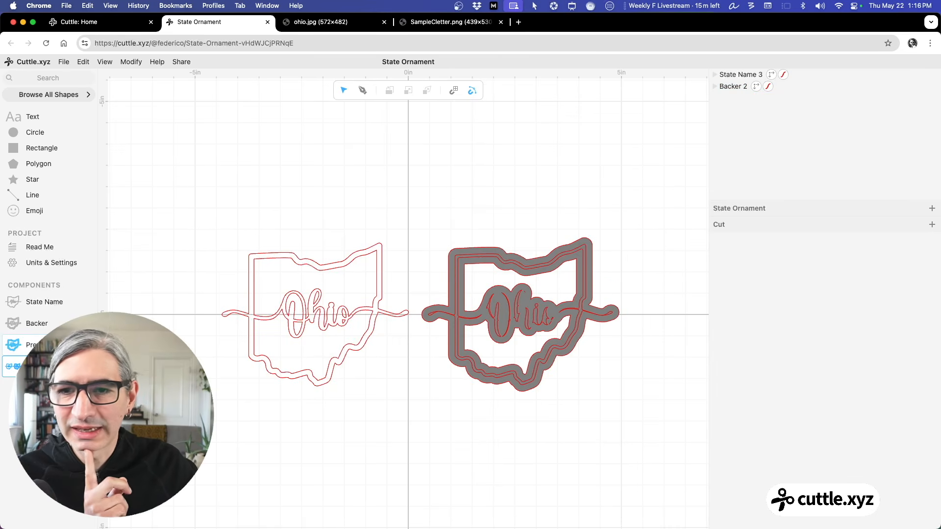
{"action": "left_click", "coordinate": [49, 345]}
{"action": "left_click", "coordinate": [15, 323]}
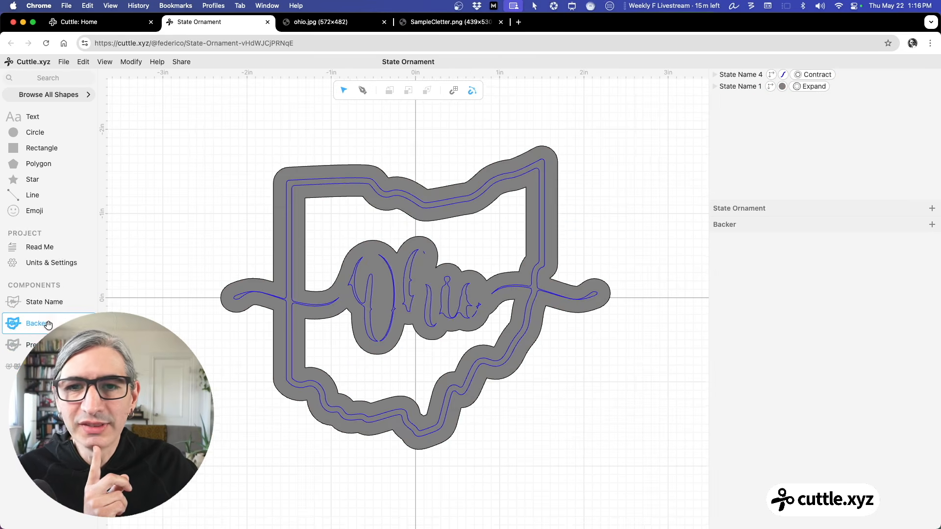
- Add a circle centred above the Ohio backer at about x 0, y −1.67 and set its scale to 0.19
{"action": "scroll", "coordinate": [156, 151], "scroll_direction": "down", "scroll_amount": 1}
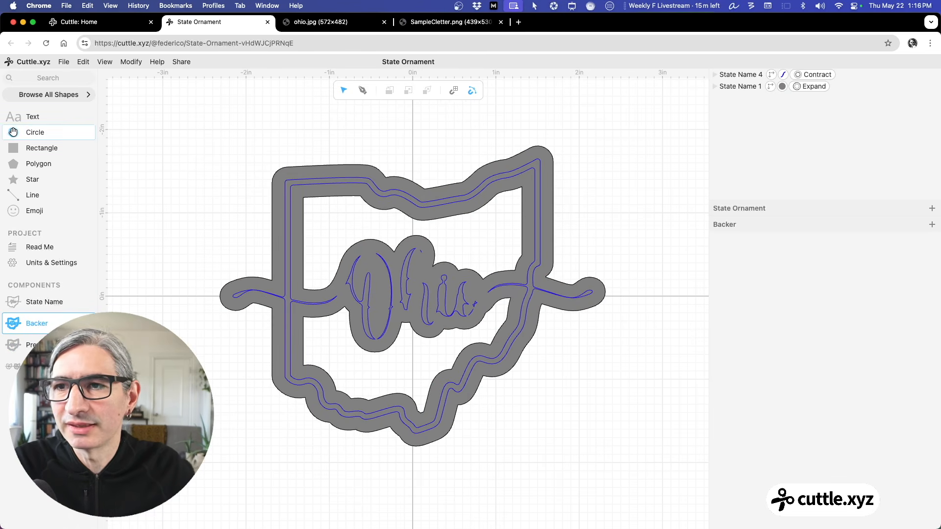
{"action": "left_click_drag", "start_coordinate": [10, 132], "coordinate": [413, 157]}
{"action": "left_click", "coordinate": [804, 305]}
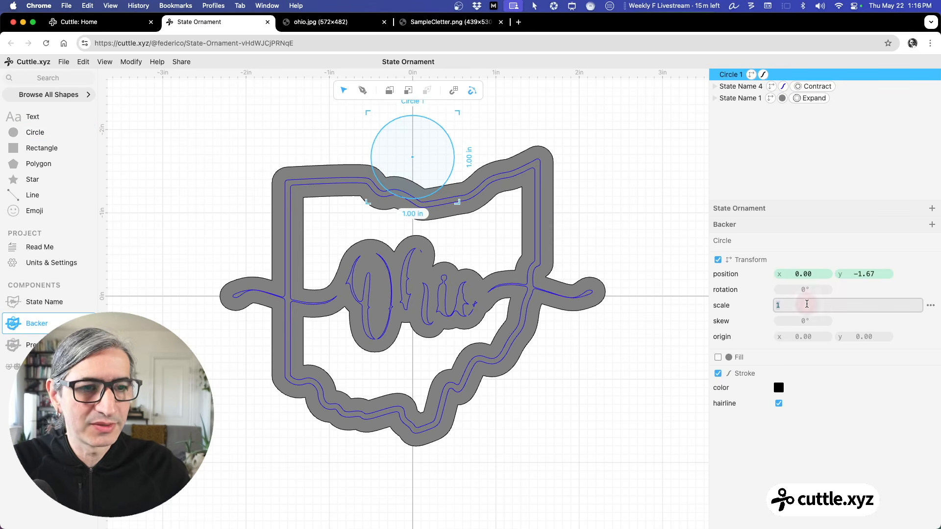
{"action": "type", "text": "90"}
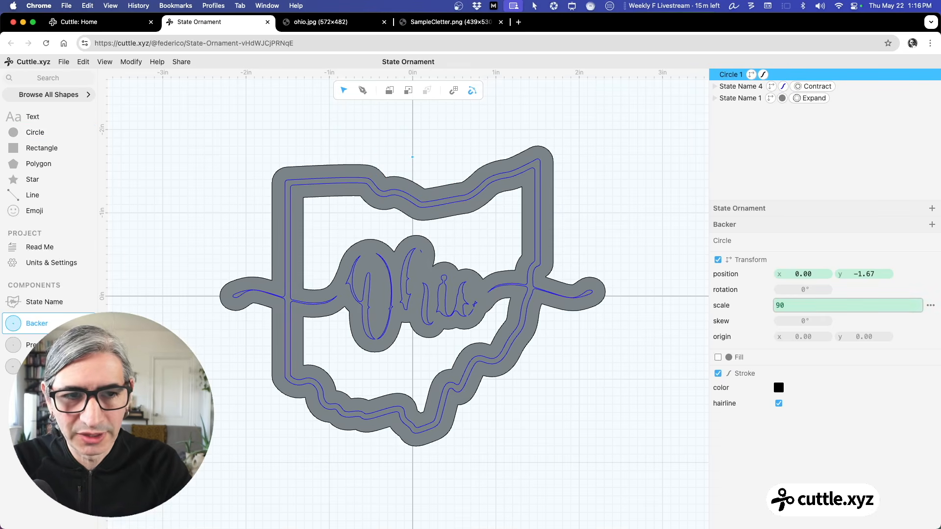
{"action": "key", "text": "BackSpace"}
{"action": "key", "text": "BackSpace"}
{"action": "type", "text": "0."}
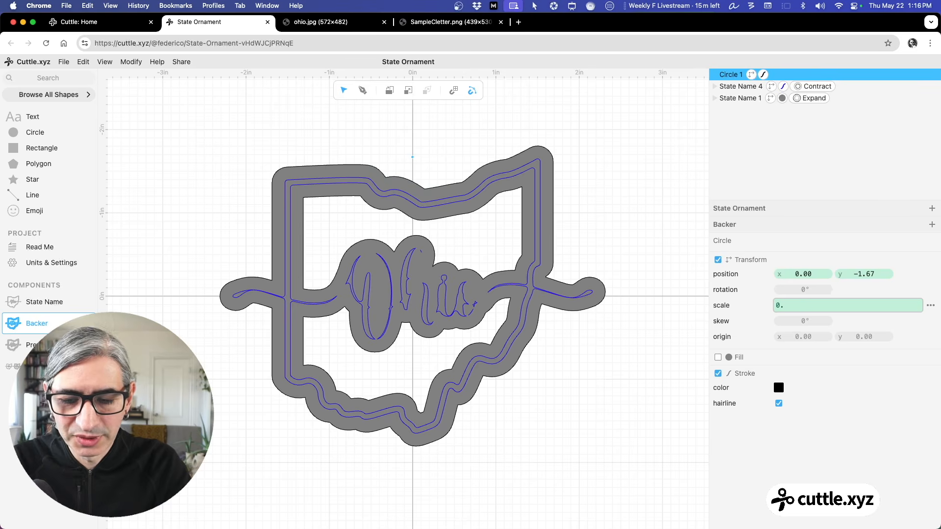
{"action": "type", "text": "19"}
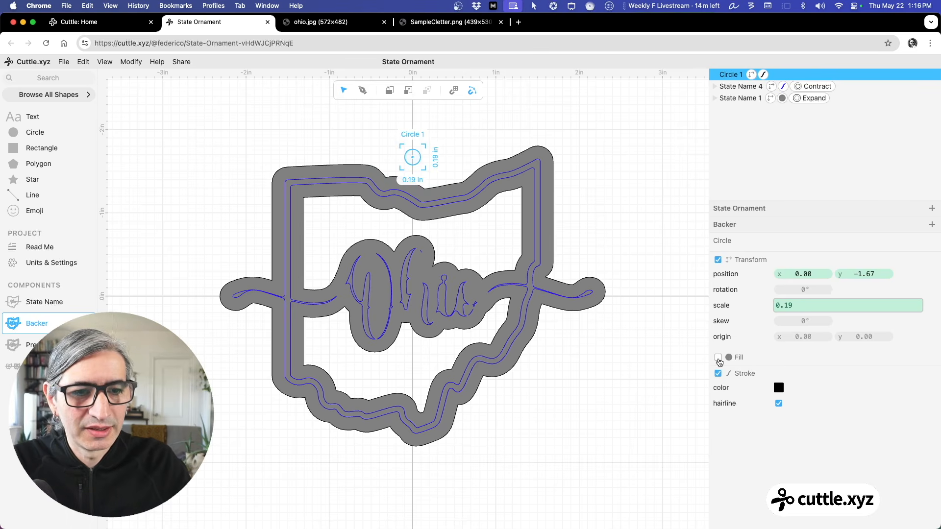
- Give the small circle a white fill
{"action": "left_click", "coordinate": [718, 358]}
{"action": "left_click", "coordinate": [779, 387]}
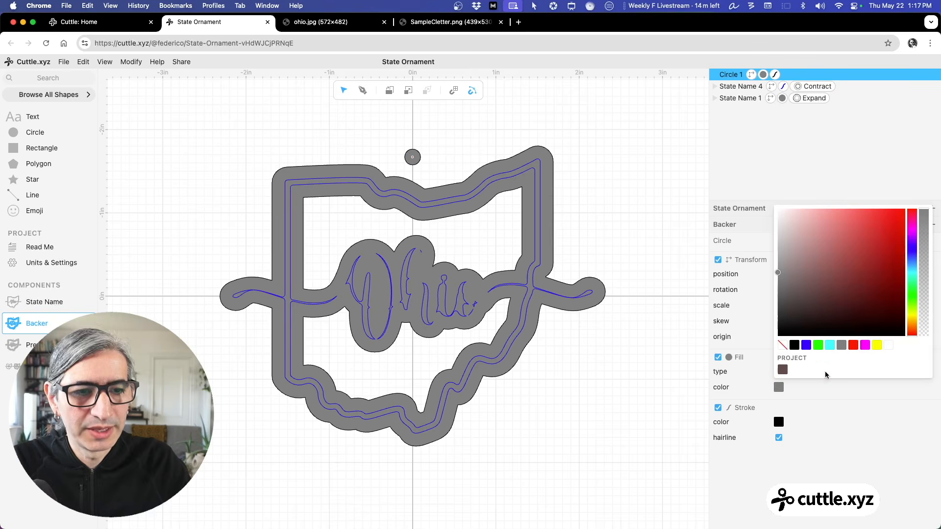
{"action": "left_click", "coordinate": [889, 346]}
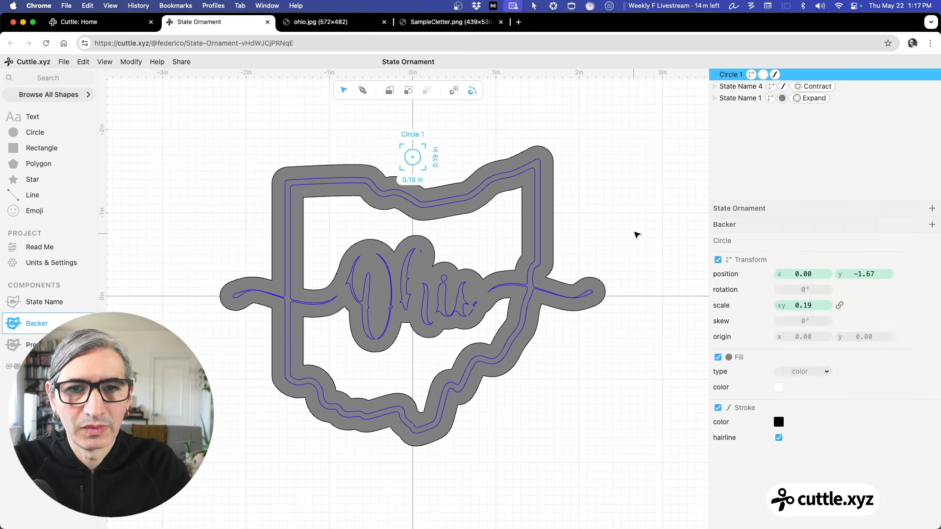
{"action": "left_click", "coordinate": [637, 235]}
- Hide the contracted State Name layer and move the circle down the Y axis onto the backer's upper band, at about y −1.17
{"action": "scroll", "coordinate": [548, 180], "scroll_direction": "up", "scroll_amount": 2}
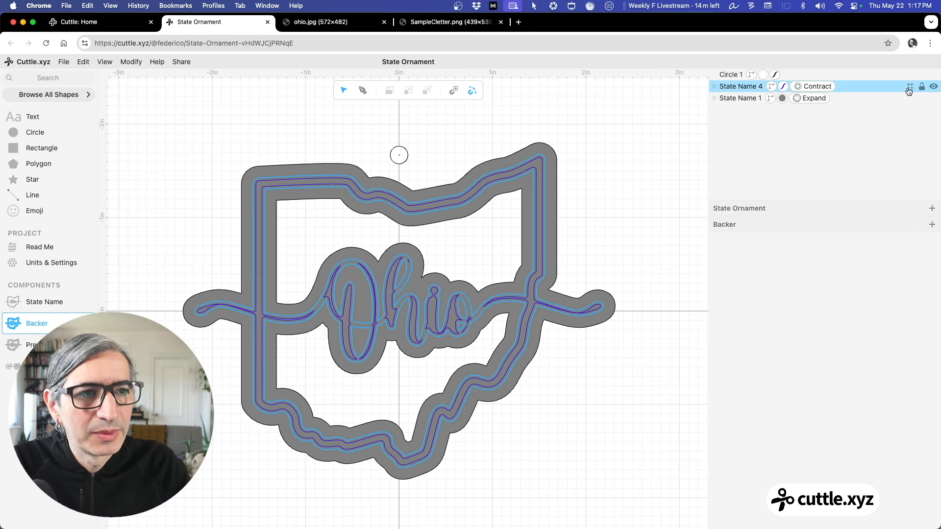
{"action": "left_click", "coordinate": [933, 87]}
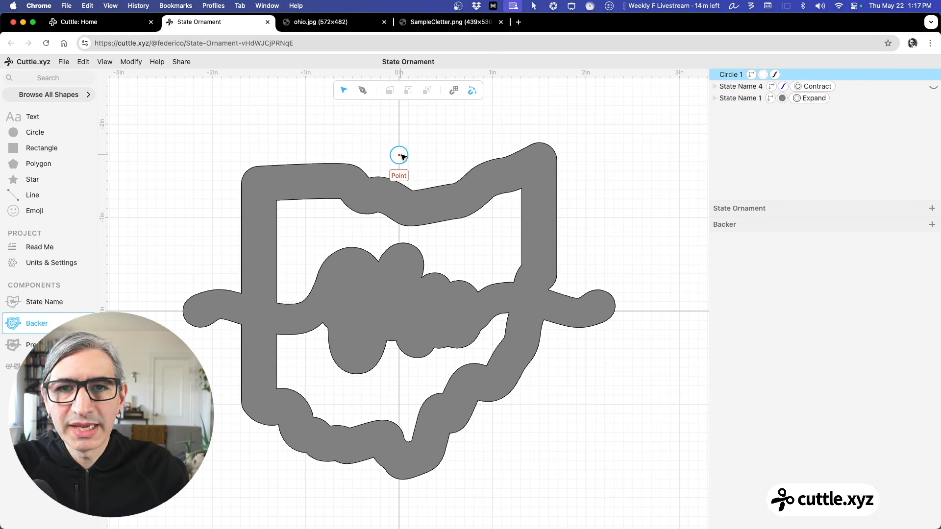
{"action": "left_click_drag", "start_coordinate": [402, 156], "coordinate": [402, 203]}
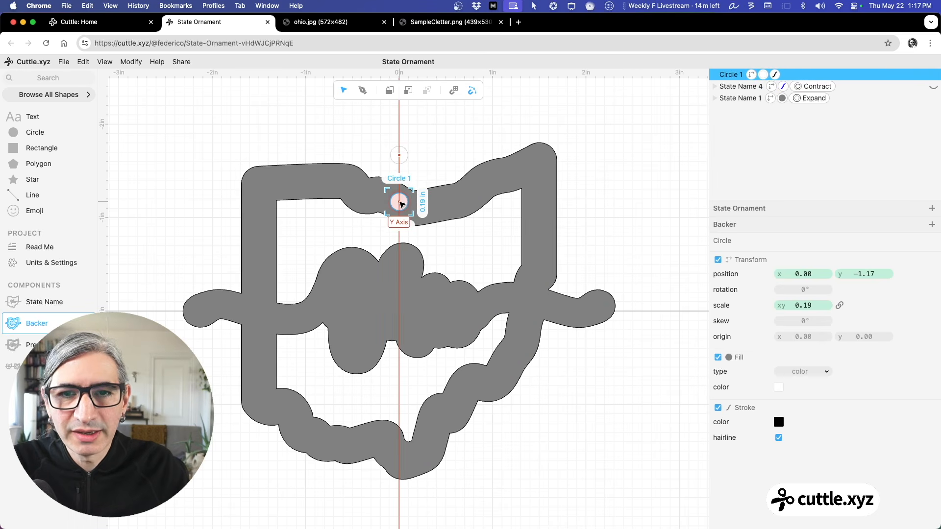
{"action": "left_click", "coordinate": [434, 131]}
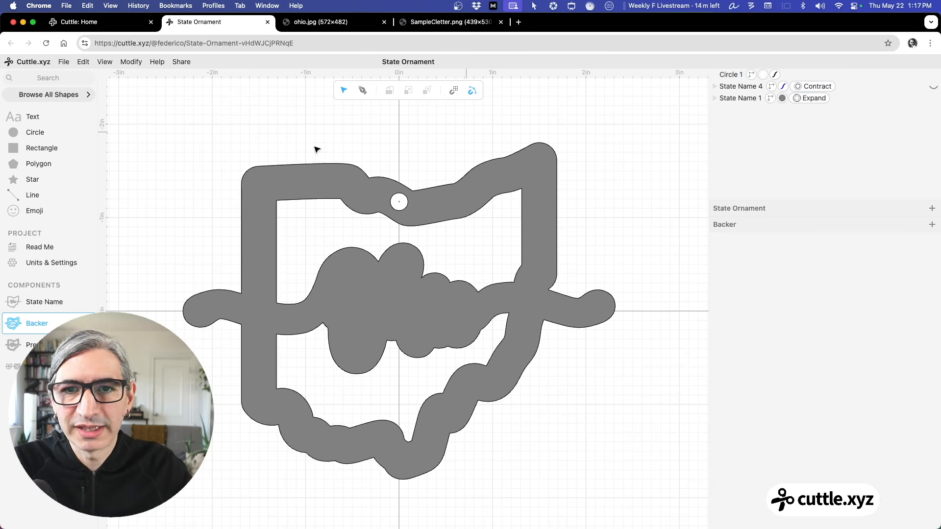
- Apply Flatten to the circle and the expanded State Name layer together, with strokeResult enabled
{"action": "left_click_drag", "start_coordinate": [314, 119], "coordinate": [439, 226]}
{"action": "left_click", "coordinate": [131, 62]}
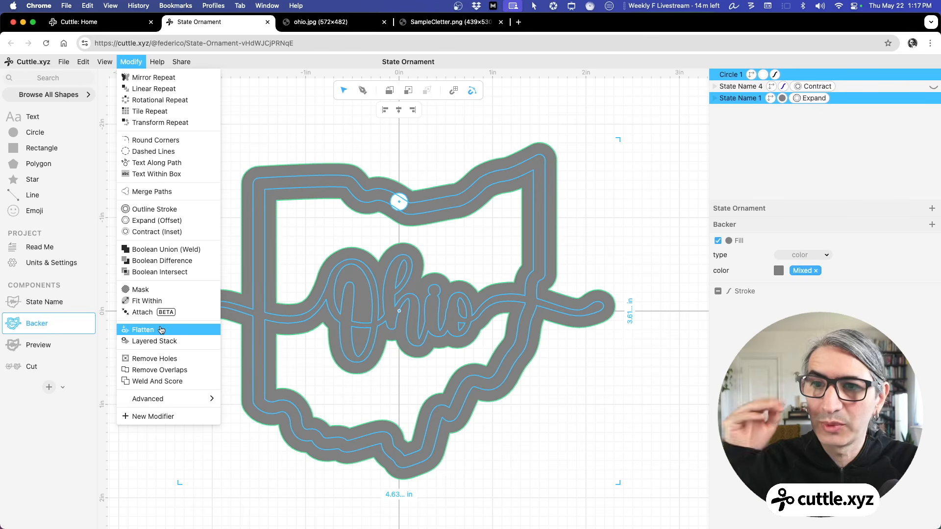
{"action": "left_click", "coordinate": [162, 330]}
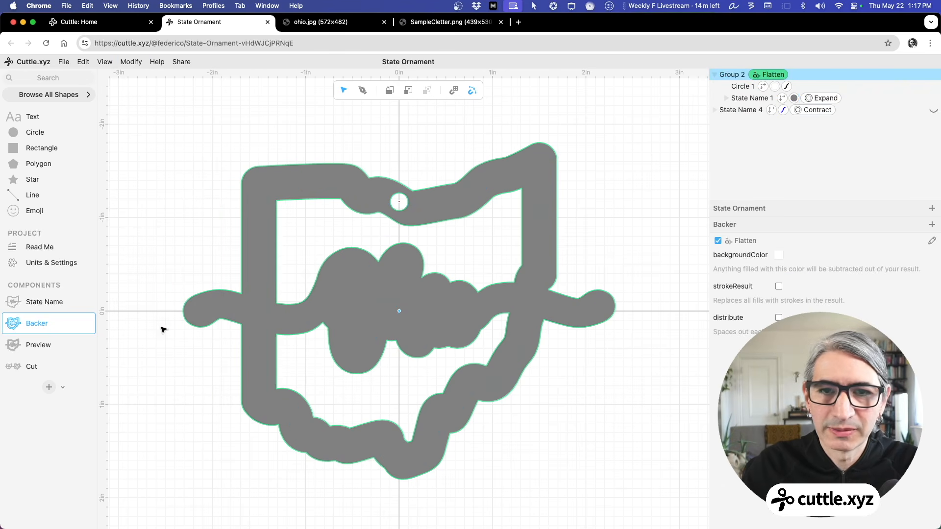
{"action": "left_click", "coordinate": [779, 287]}
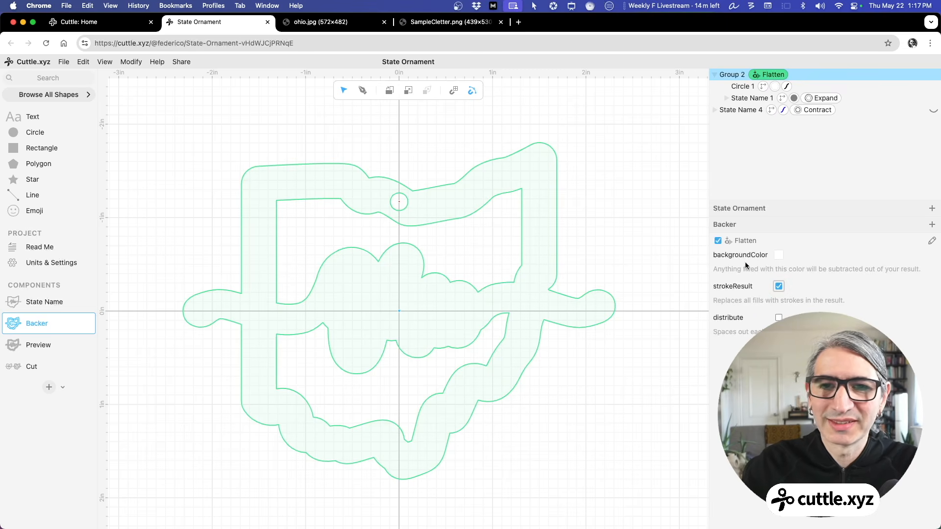
{"action": "left_click", "coordinate": [935, 112]}
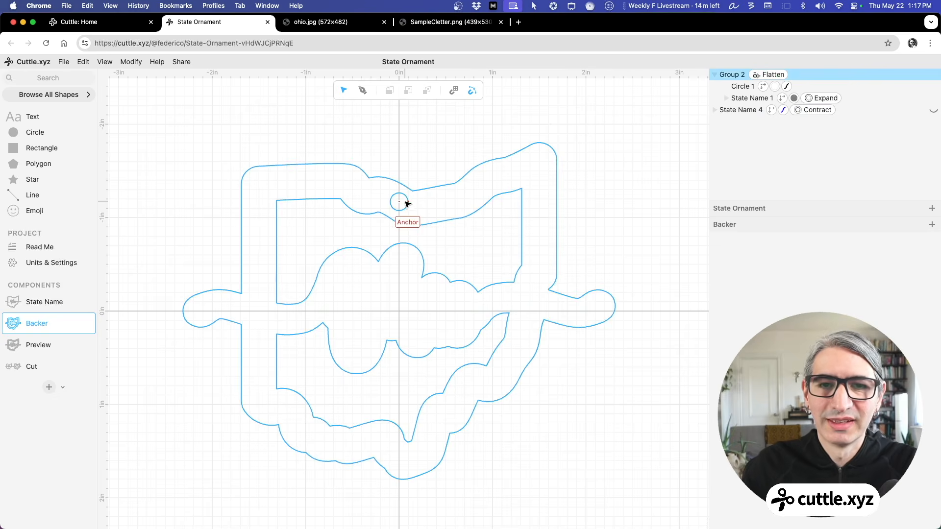
- Move the circle inside the flattened group up the Y axis to about y −1.45, overlapping the backer's upper edge
{"action": "left_click", "coordinate": [742, 87]}
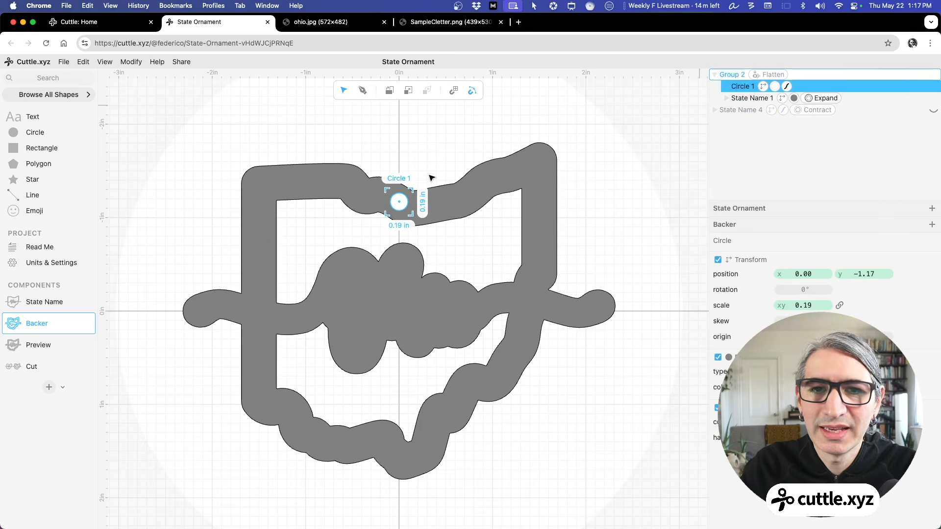
{"action": "left_click_drag", "start_coordinate": [401, 205], "coordinate": [401, 179]}
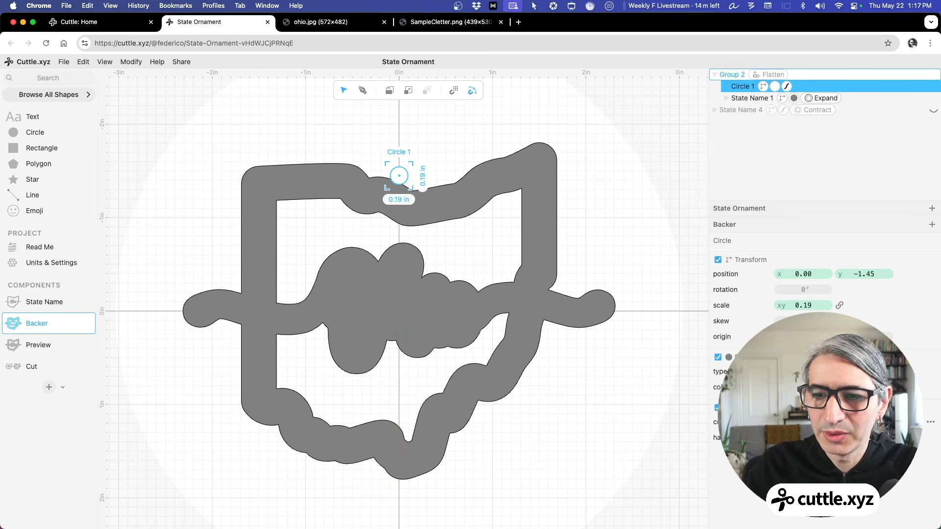
{"action": "left_click", "coordinate": [802, 422]}
{"action": "left_click", "coordinate": [802, 438]}
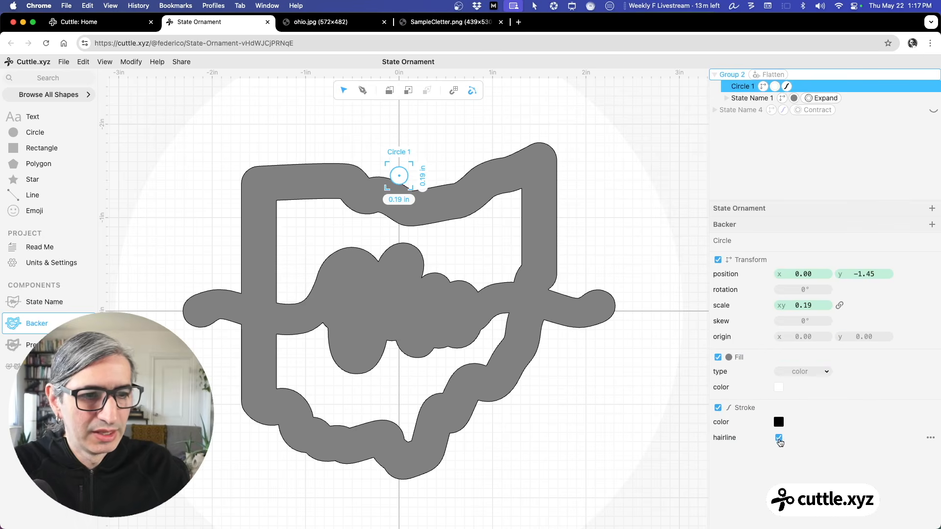
- Turn off the circle's hairline stroke, colour the stroke gray, and open the stroke alignment choices
{"action": "left_click", "coordinate": [779, 438]}
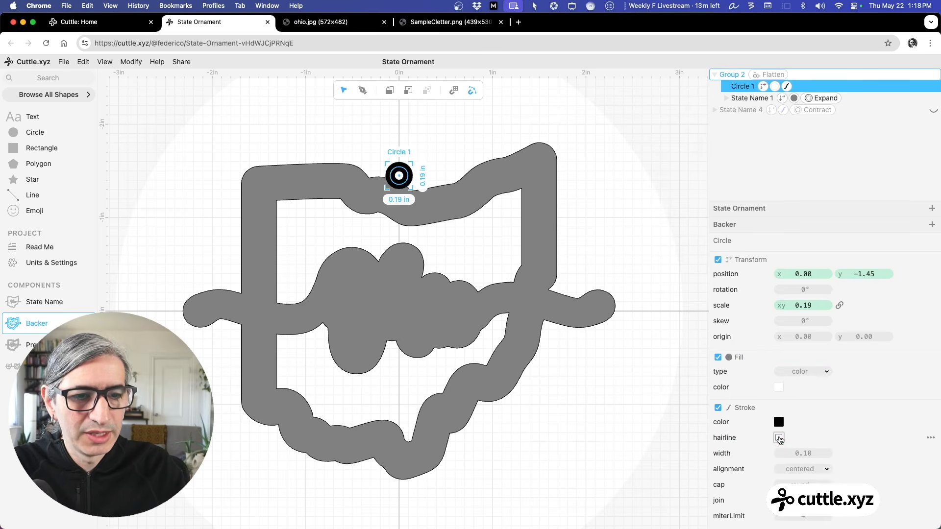
{"action": "left_click", "coordinate": [779, 422]}
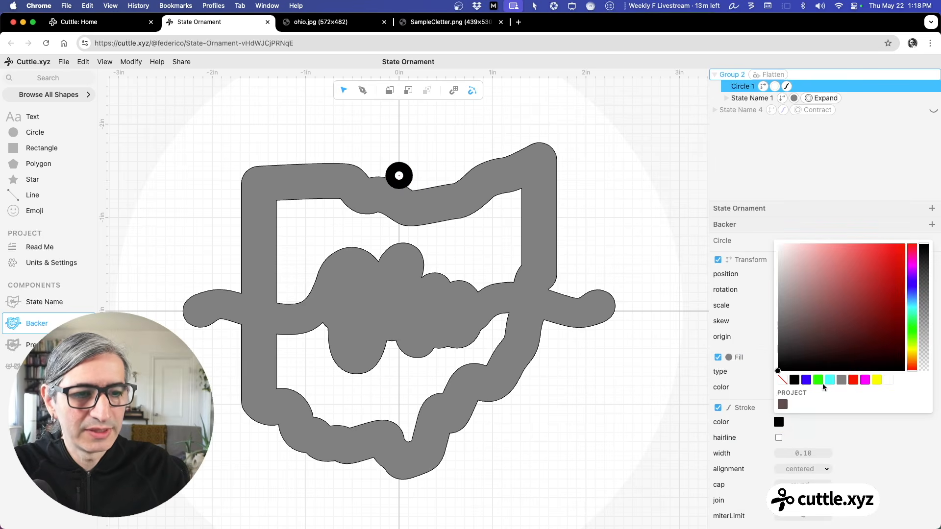
{"action": "left_click", "coordinate": [841, 380]}
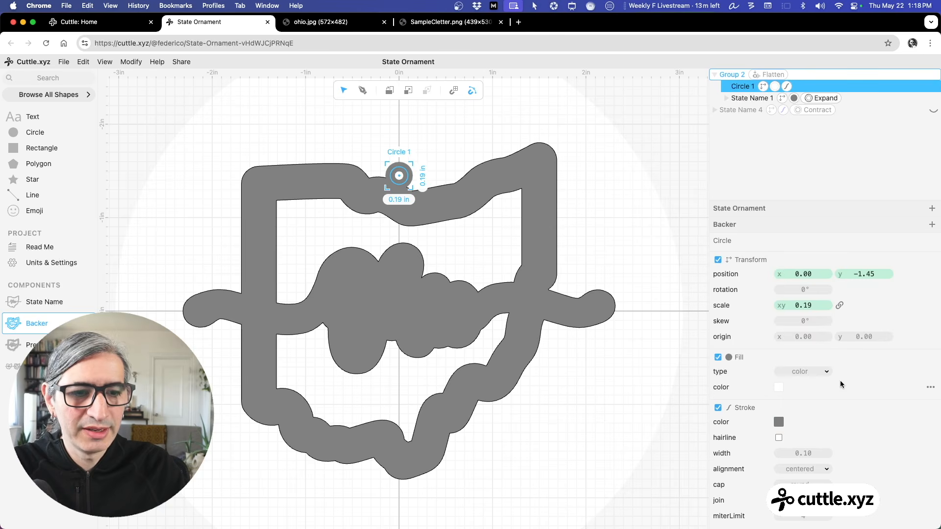
{"action": "left_click", "coordinate": [816, 471]}
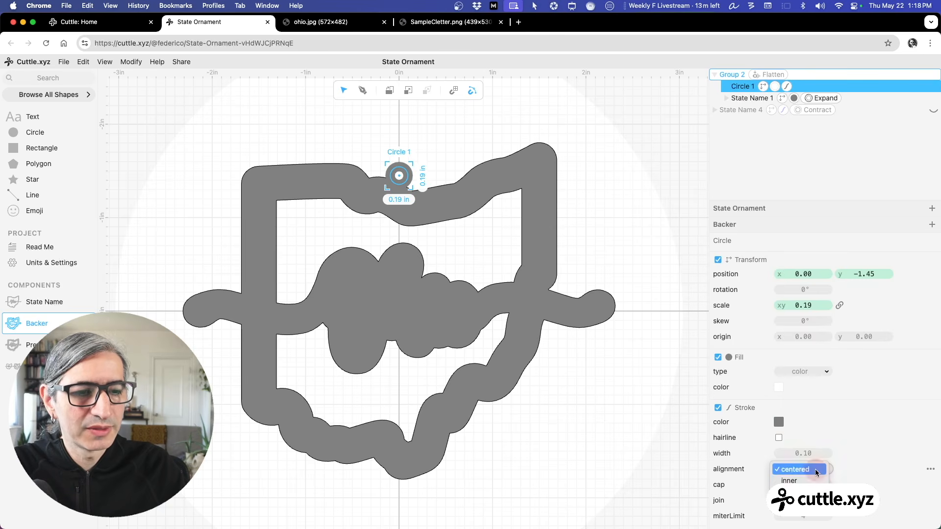
- Set the hanging-hole circle's stroke alignment to outer and its stroke width to 0.12
{"action": "left_click", "coordinate": [797, 492]}
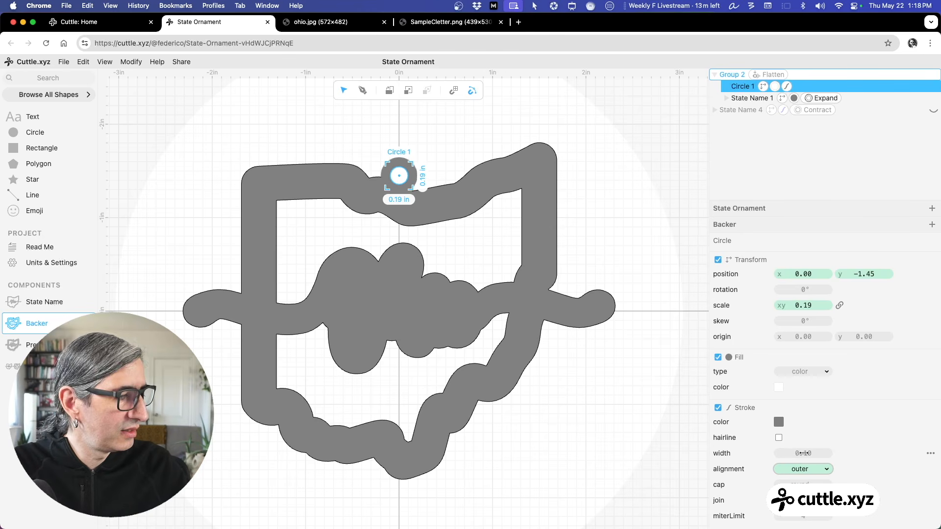
{"action": "left_click", "coordinate": [805, 453]}
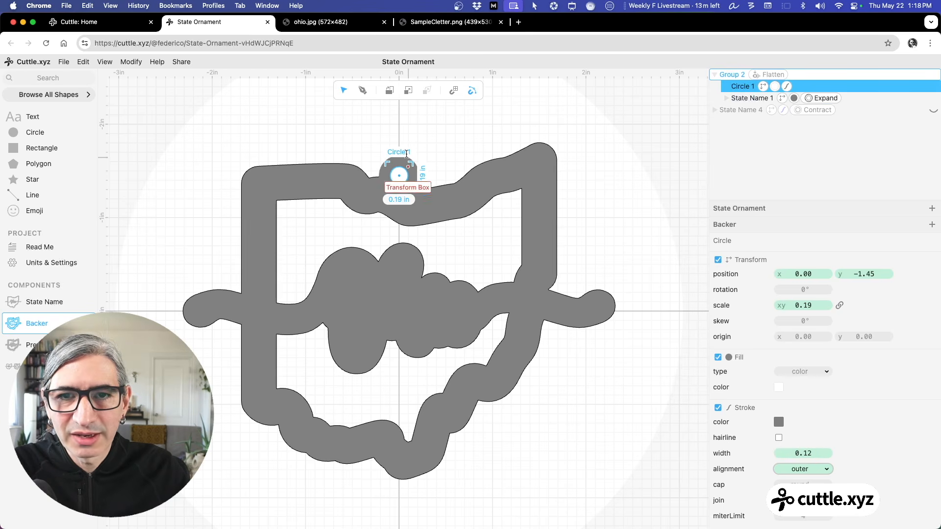
{"action": "left_click", "coordinate": [485, 135]}
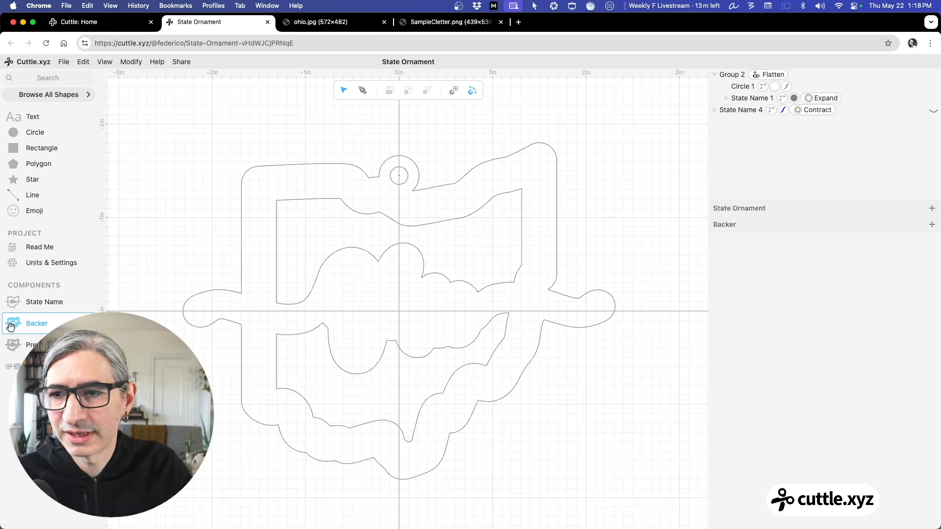
- Check the Preview component, and in the Cut component turn off the stroke on Backer 2
{"action": "left_click", "coordinate": [30, 344]}
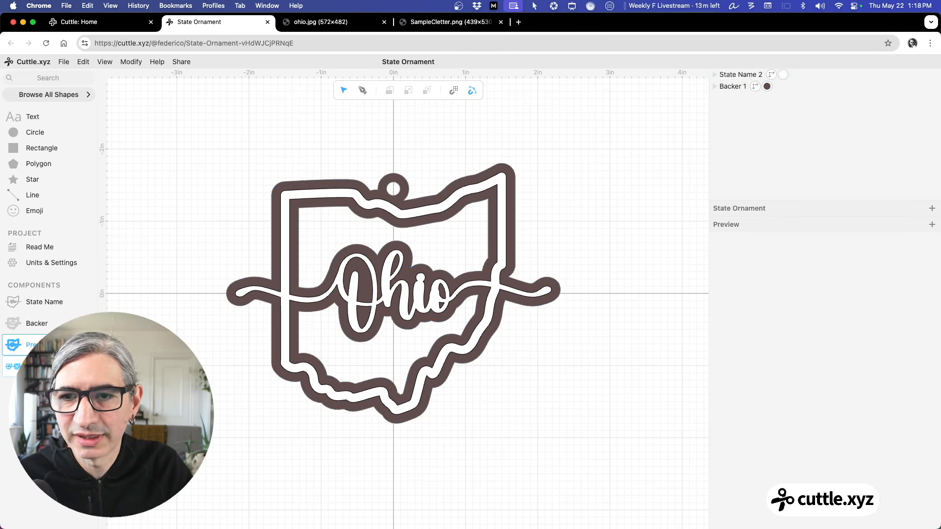
{"action": "left_click", "coordinate": [29, 367]}
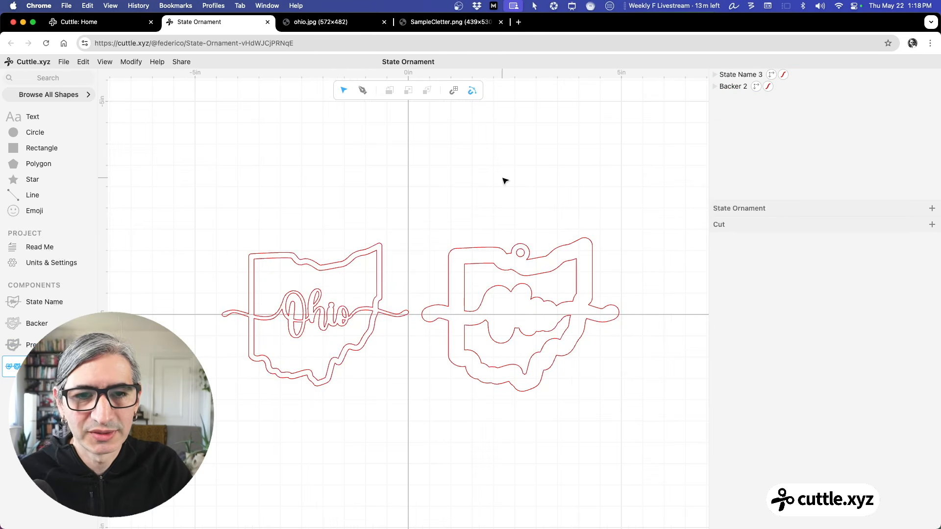
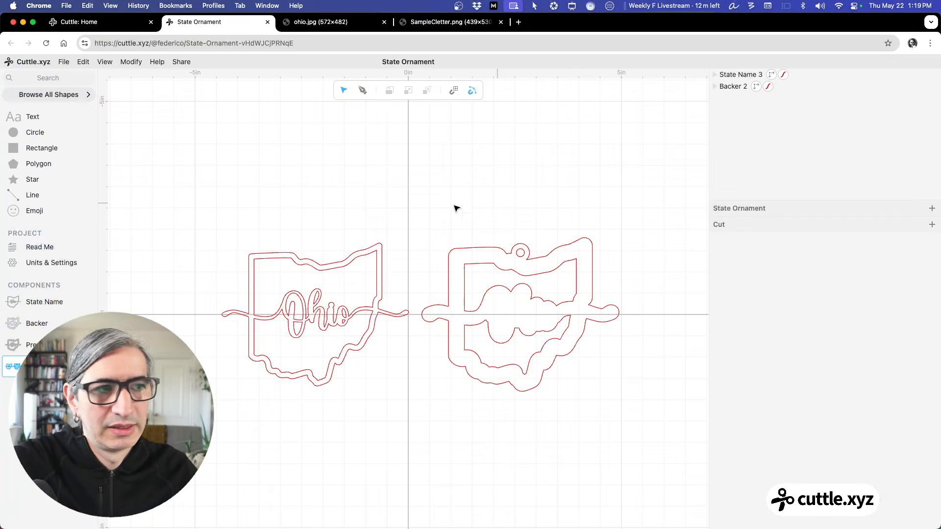
{"action": "left_click", "coordinate": [739, 88]}
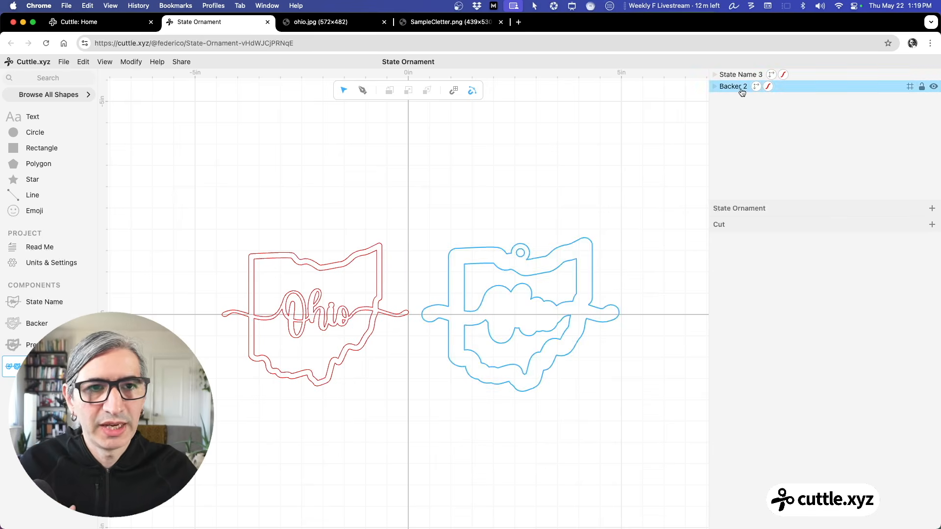
{"action": "left_click", "coordinate": [767, 86]}
{"action": "left_click", "coordinate": [718, 241]}
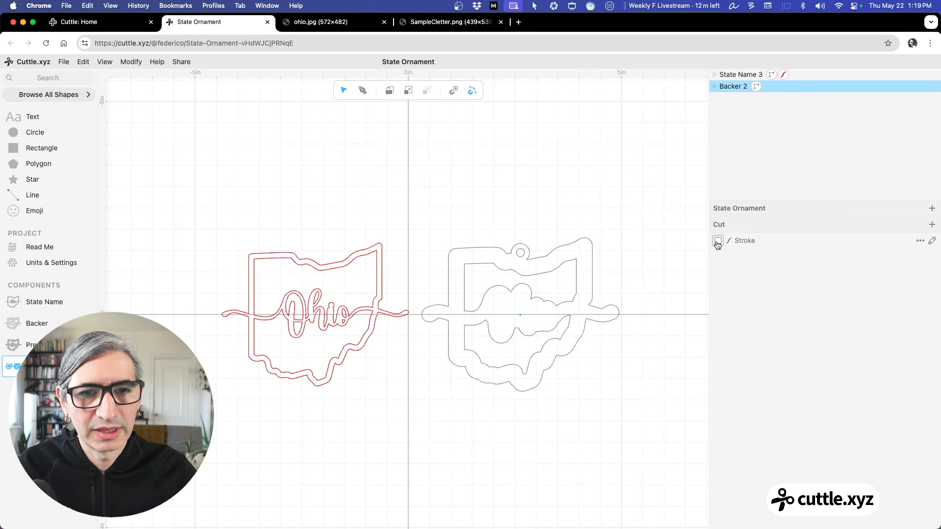
{"action": "left_click", "coordinate": [648, 203]}
- Unhide the contracted State Name 4 outline in the Backer component and check it in the Cut component
{"action": "left_click", "coordinate": [53, 325]}
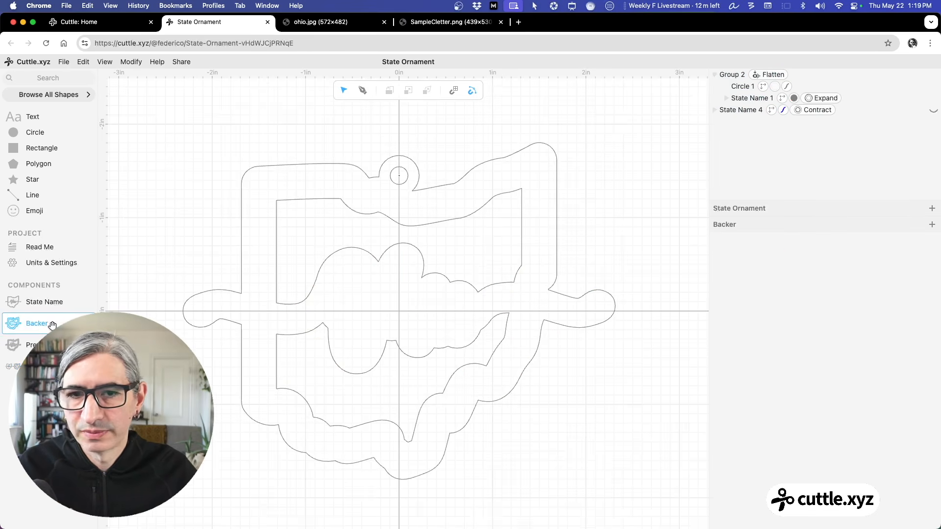
{"action": "left_click", "coordinate": [933, 110]}
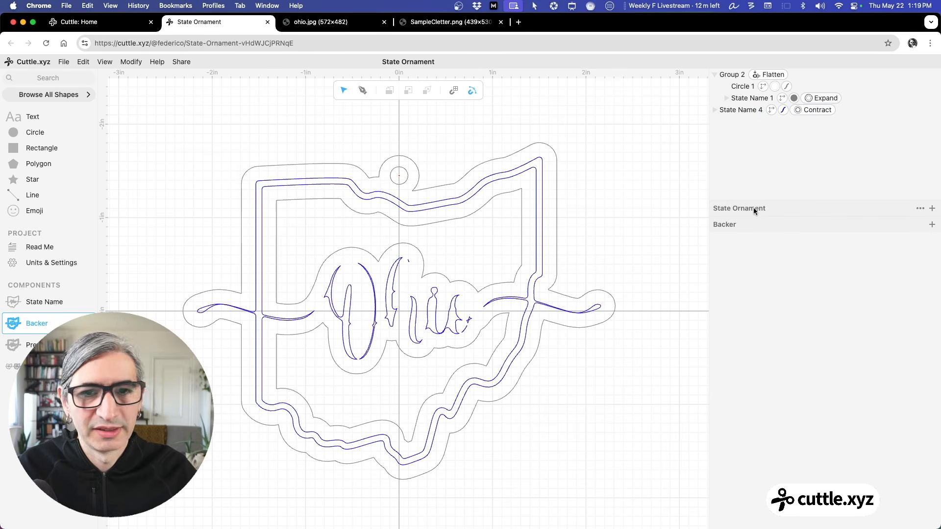
{"action": "left_click", "coordinate": [12, 366]}
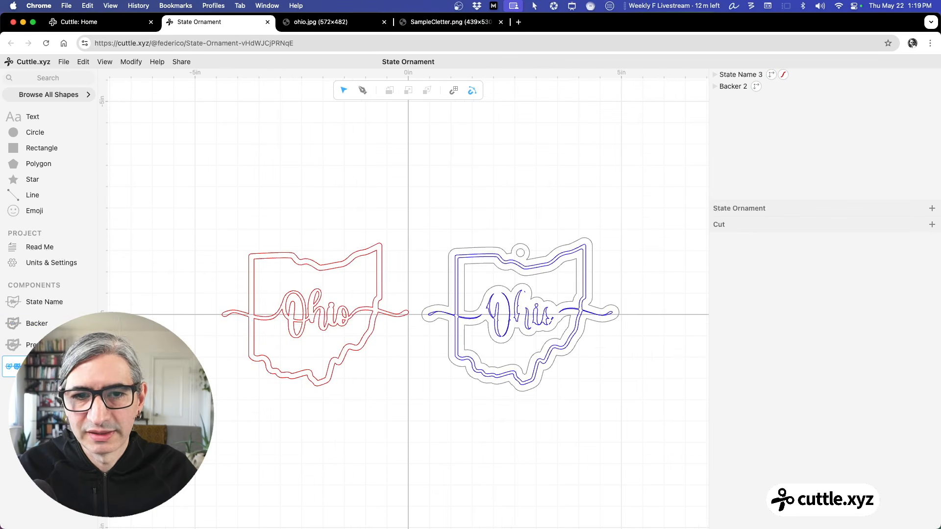
- In the Backer component, change the stroke color of Circle 1 to red
{"action": "left_click", "coordinate": [13, 324]}
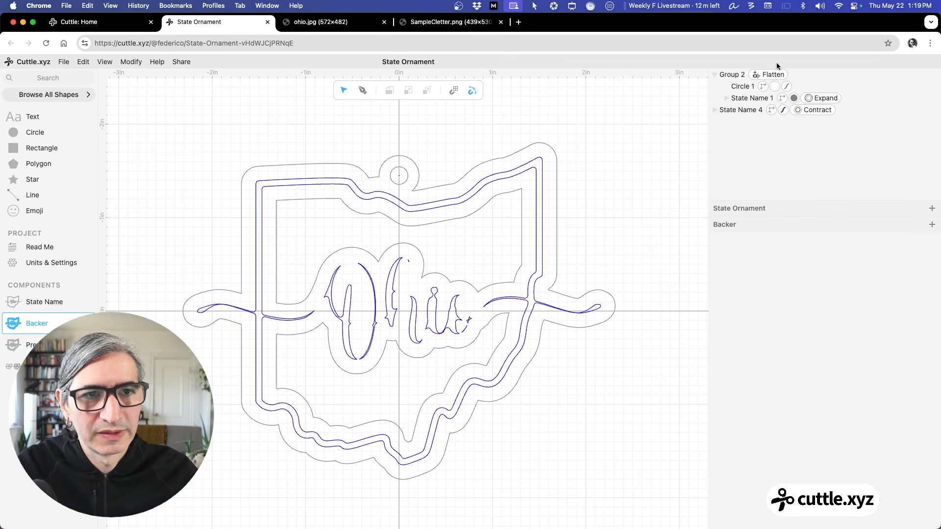
{"action": "left_click", "coordinate": [789, 93]}
{"action": "left_click", "coordinate": [631, 136]}
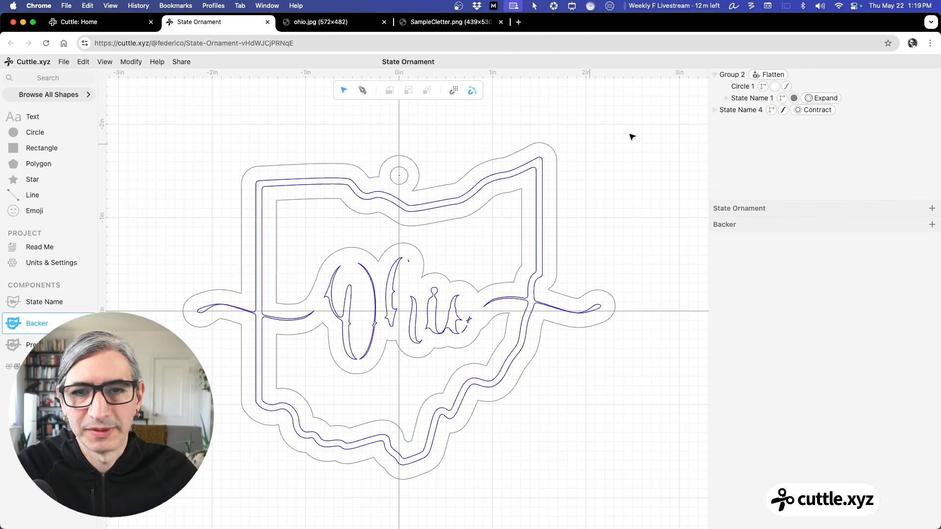
{"action": "left_click", "coordinate": [794, 92]}
{"action": "left_click", "coordinate": [794, 91]}
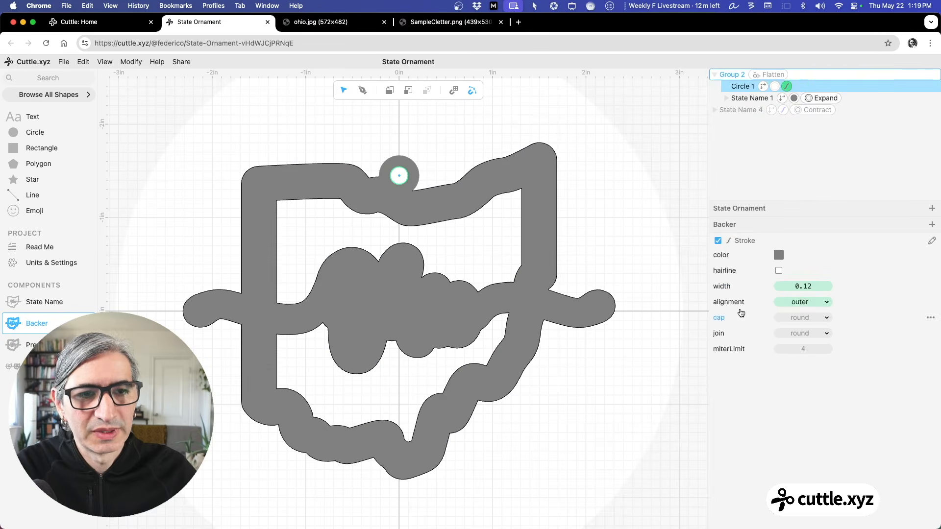
{"action": "left_click", "coordinate": [778, 255]}
{"action": "left_click", "coordinate": [852, 214]}
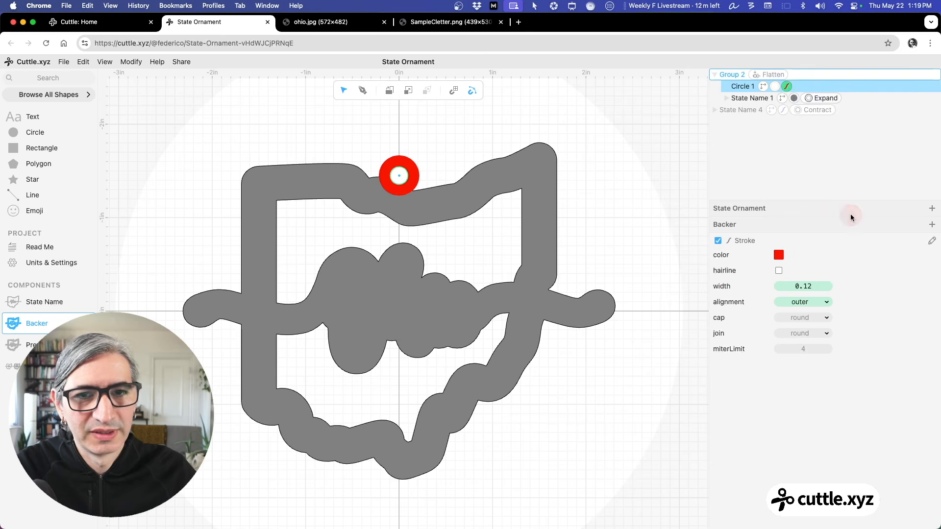
- Change the fill color of State Name 1 in the Backer component to red
{"action": "left_click", "coordinate": [794, 98]}
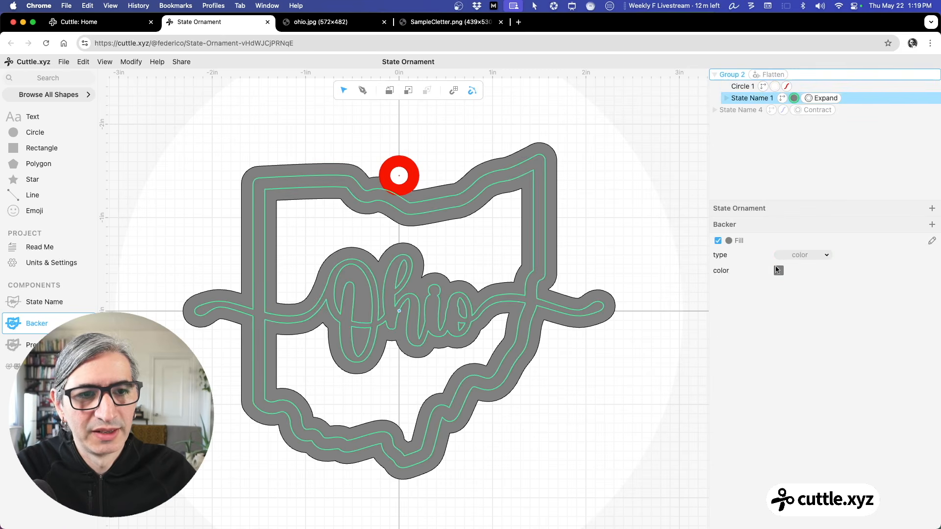
{"action": "left_click", "coordinate": [778, 271]}
{"action": "left_click", "coordinate": [850, 230]}
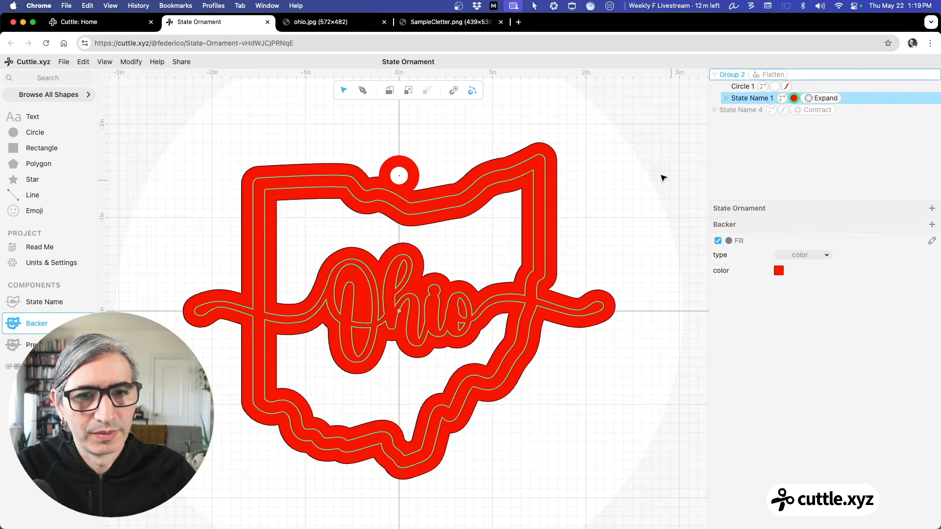
{"action": "left_click", "coordinate": [663, 176]}
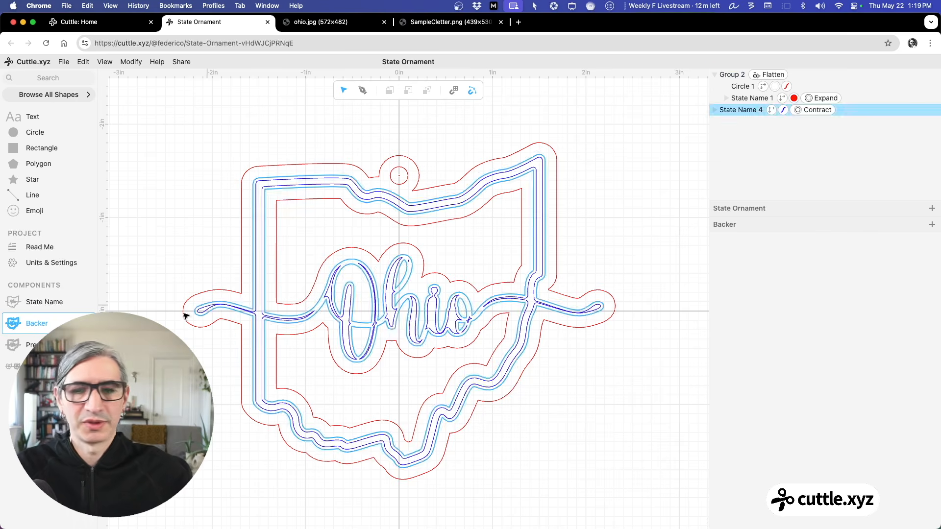
- Delete all the shapes in the Cut component
{"action": "left_click", "coordinate": [37, 367]}
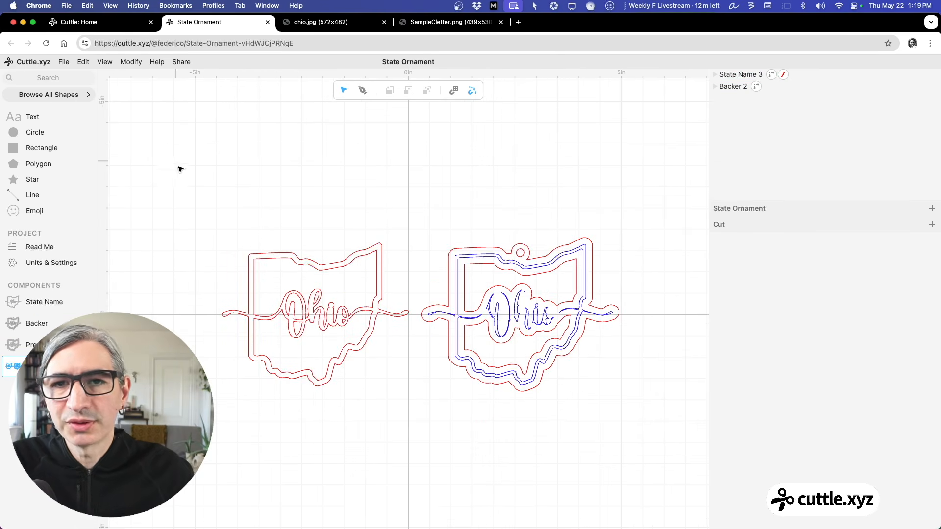
{"action": "key", "text": "super+a"}
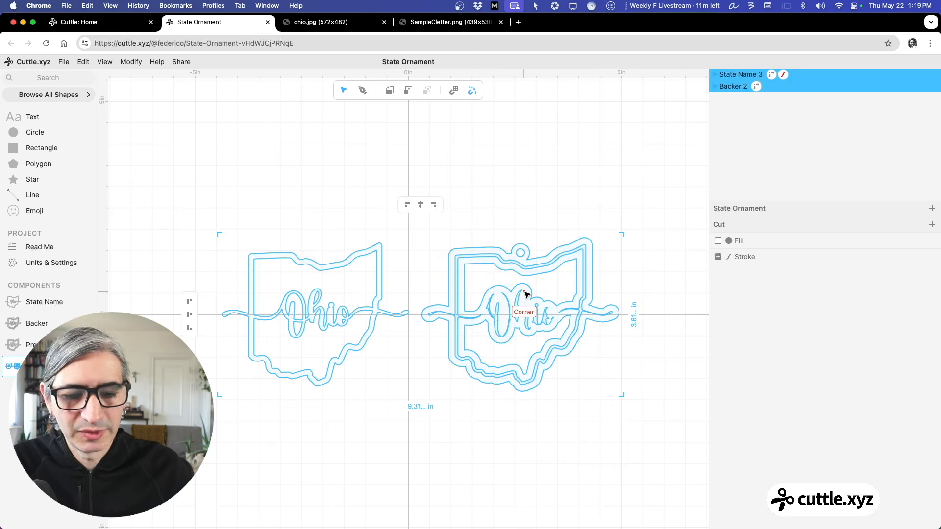
{"action": "key", "text": "Delete"}
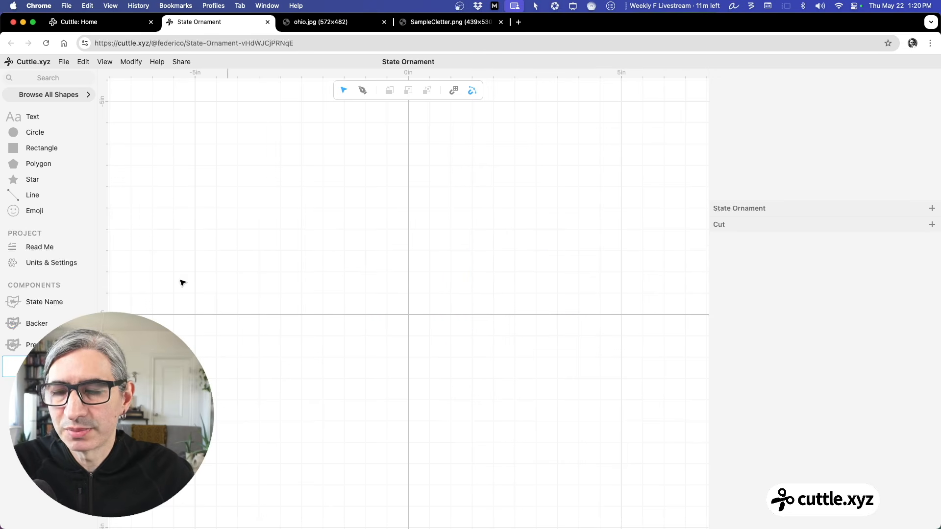
- Search the shape library for "auto" and add an Auto Layout at the origin of the Cut component
{"action": "left_click", "coordinate": [25, 79]}
{"action": "type", "text": "au"}
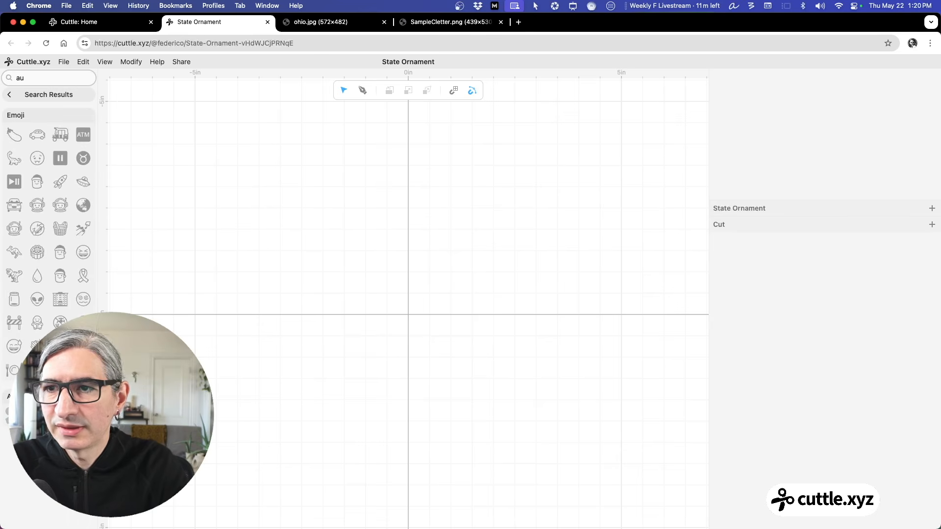
{"action": "type", "text": "to"}
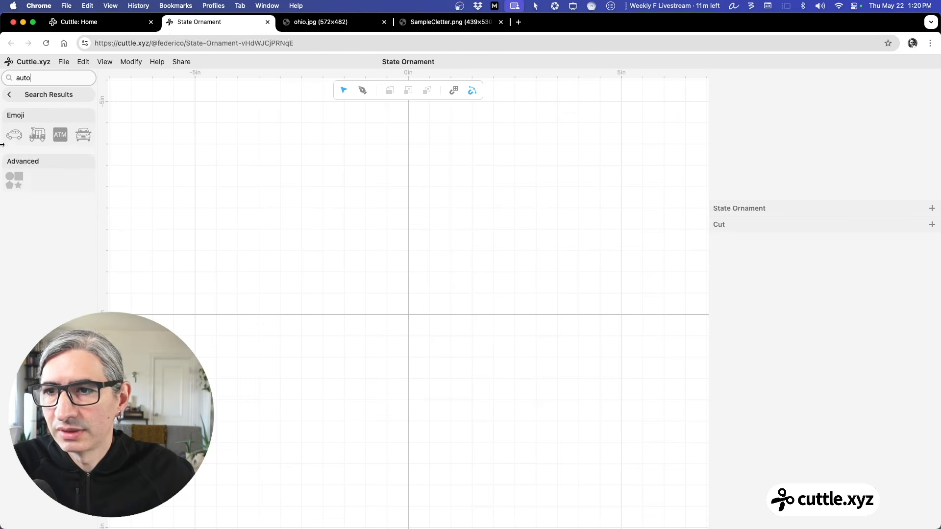
{"action": "left_click_drag", "start_coordinate": [14, 180], "coordinate": [407, 313]}
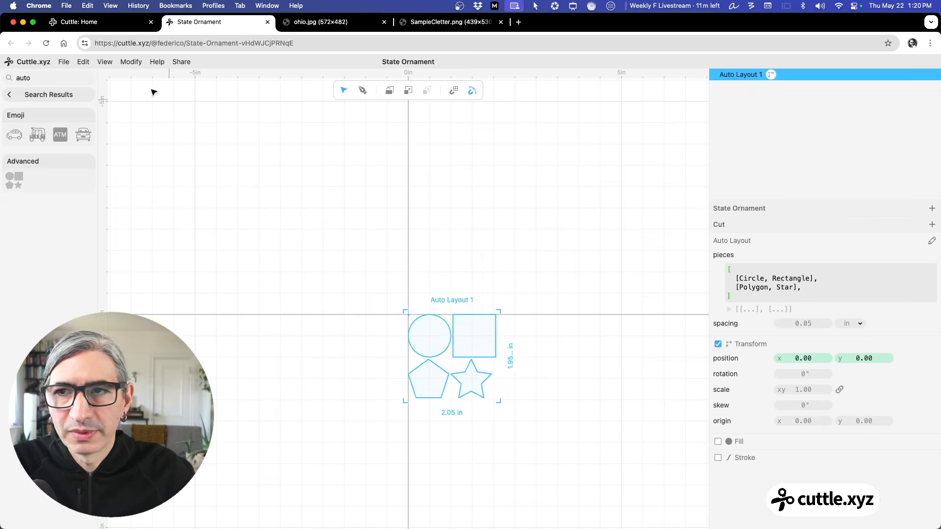
{"action": "left_click", "coordinate": [66, 94]}
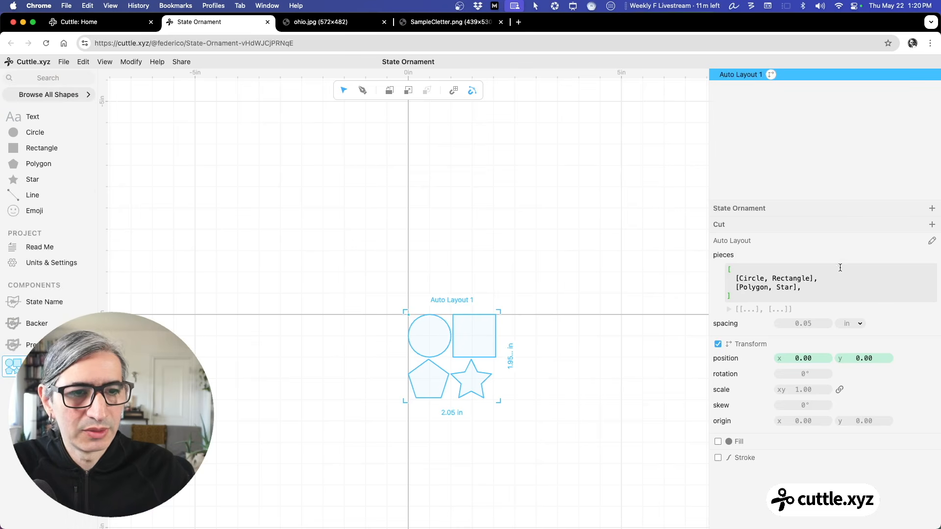
- Replace the Auto Layout's default pieces with StateName, Backer and apply the change
{"action": "left_click_drag", "start_coordinate": [810, 289], "coordinate": [739, 280]}
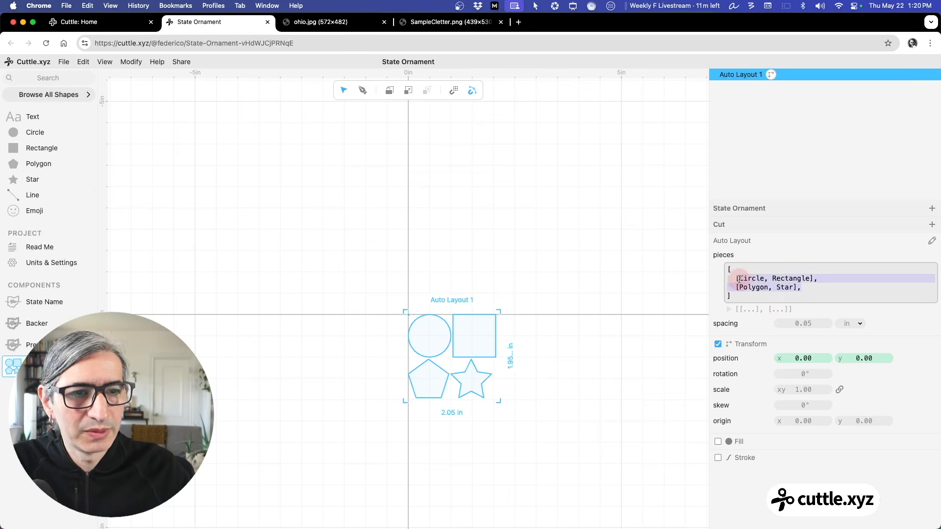
{"action": "key", "text": "BackSpace"}
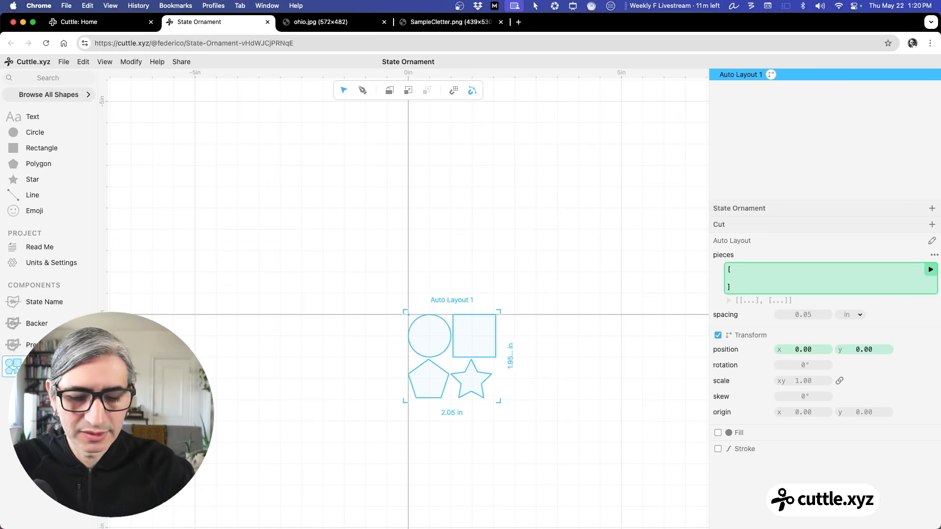
{"action": "type", "text": "s"}
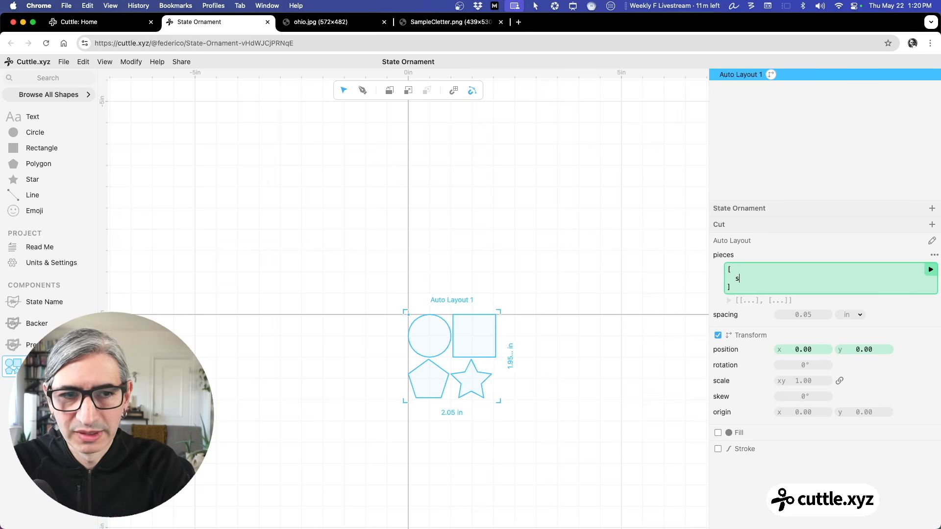
{"action": "type", "text": "a"}
{"action": "key", "text": "BackSpace"}
{"action": "type", "text": "tateName"}
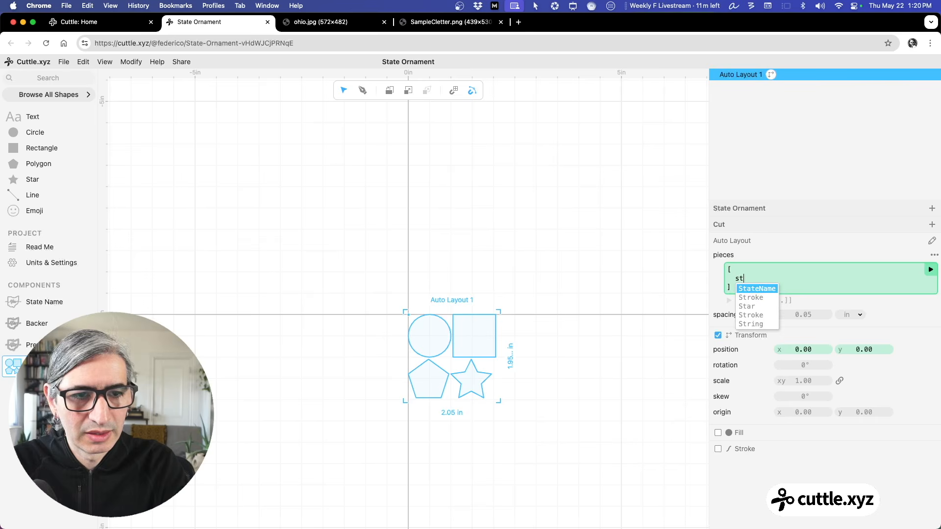
{"action": "key", "text": "Return"}
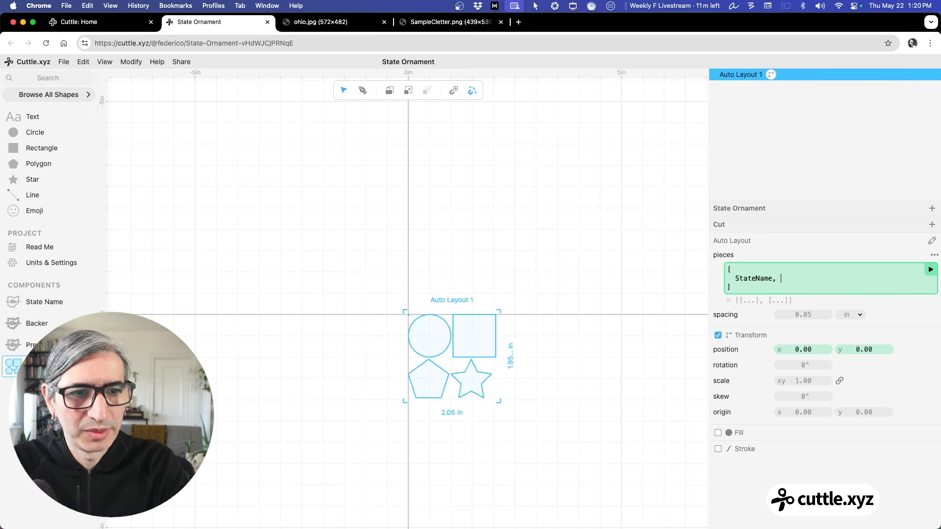
{"action": "type", "text": ", ba"}
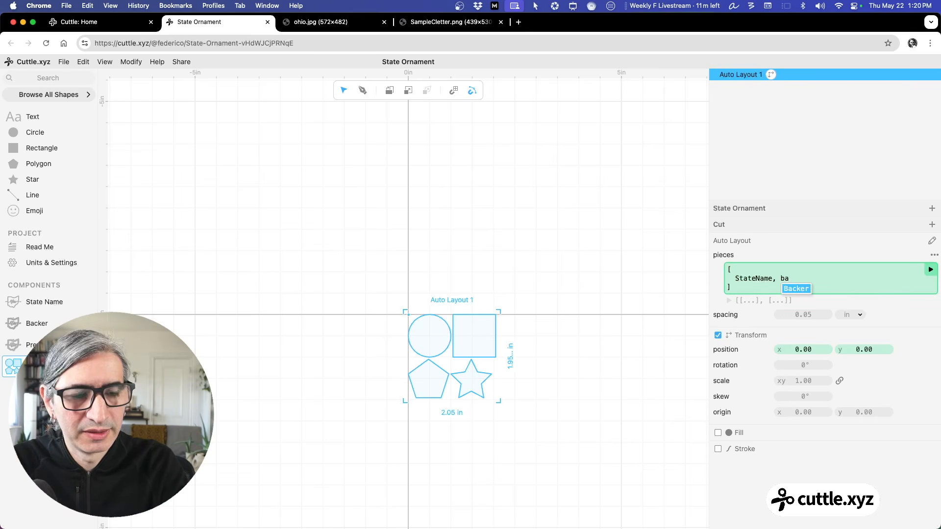
{"action": "key", "text": "Return"}
{"action": "left_click", "coordinate": [930, 270]}
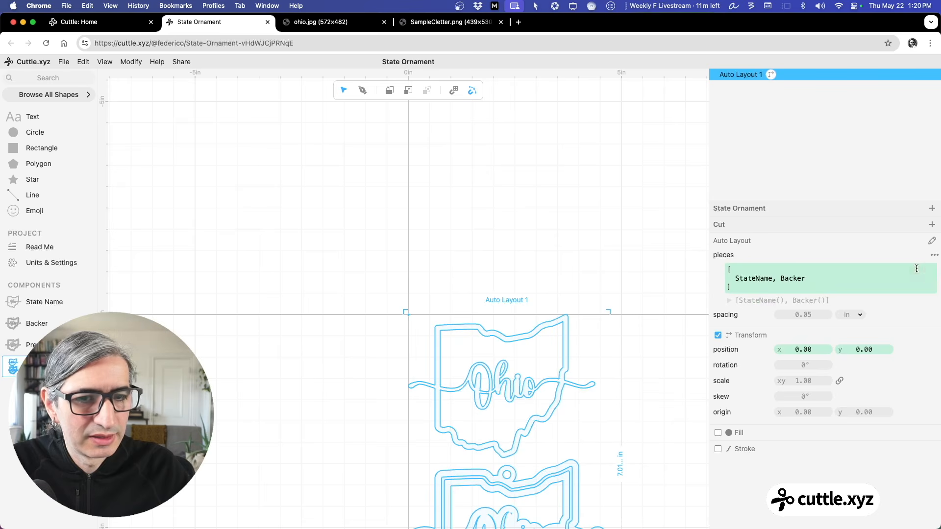
{"action": "left_click", "coordinate": [547, 252]}
{"action": "scroll", "coordinate": [548, 265], "scroll_direction": "down", "scroll_amount": 5}
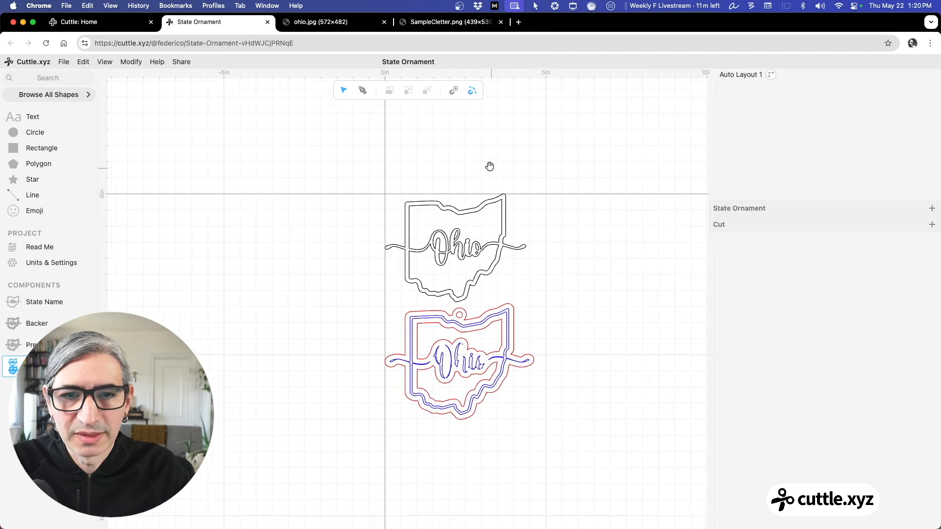
{"action": "scroll", "coordinate": [532, 265], "scroll_direction": "up", "scroll_amount": 5}
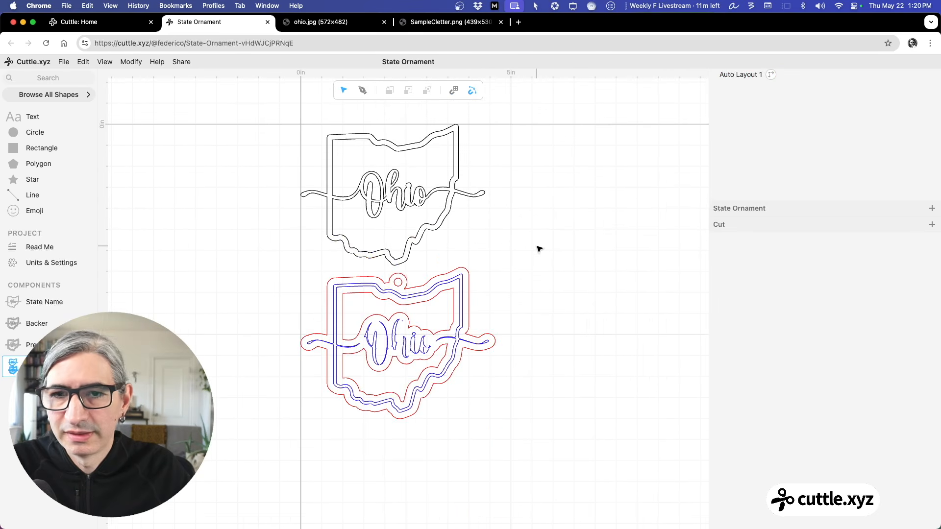
{"action": "left_click_drag", "start_coordinate": [547, 249], "coordinate": [531, 257]}
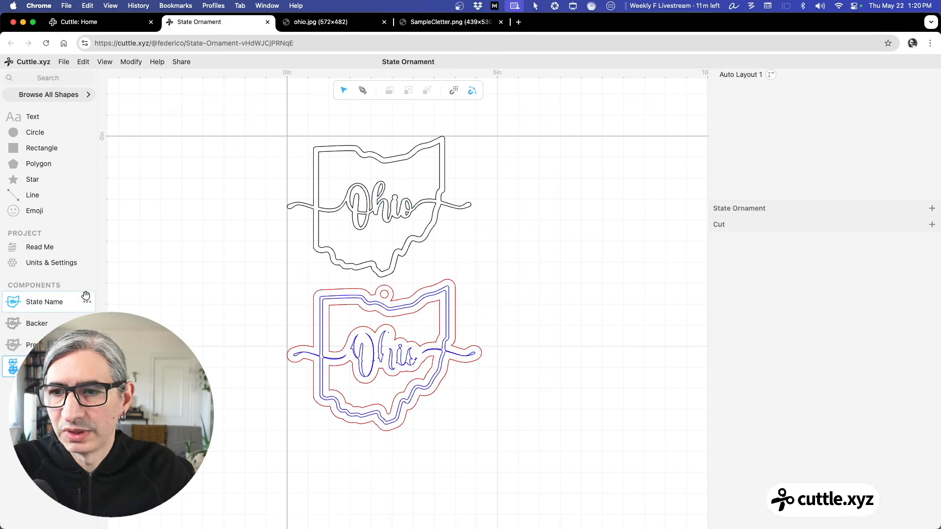
- Change the stroke color of Connected Text With Tails 1 in the State Name component to red
{"action": "left_click", "coordinate": [49, 302]}
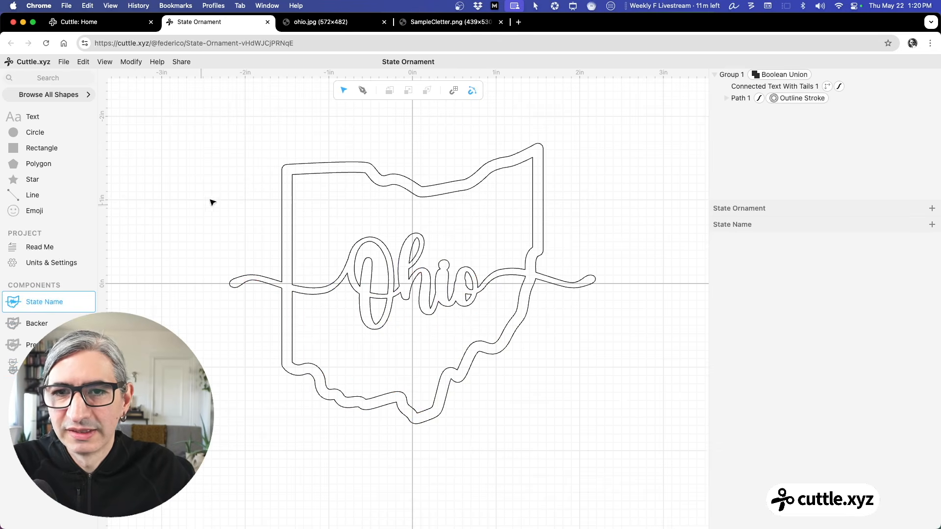
{"action": "left_click_drag", "start_coordinate": [250, 160], "coordinate": [390, 199]}
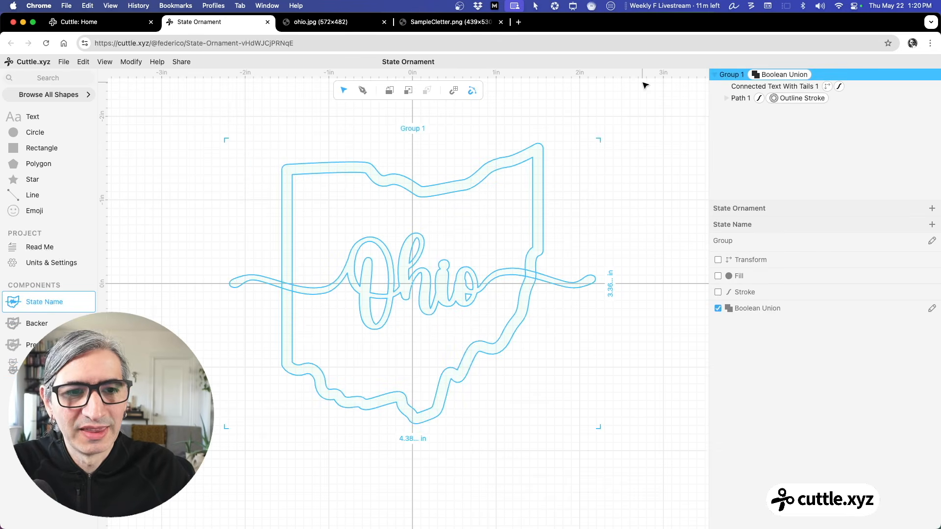
{"action": "left_click", "coordinate": [839, 86]}
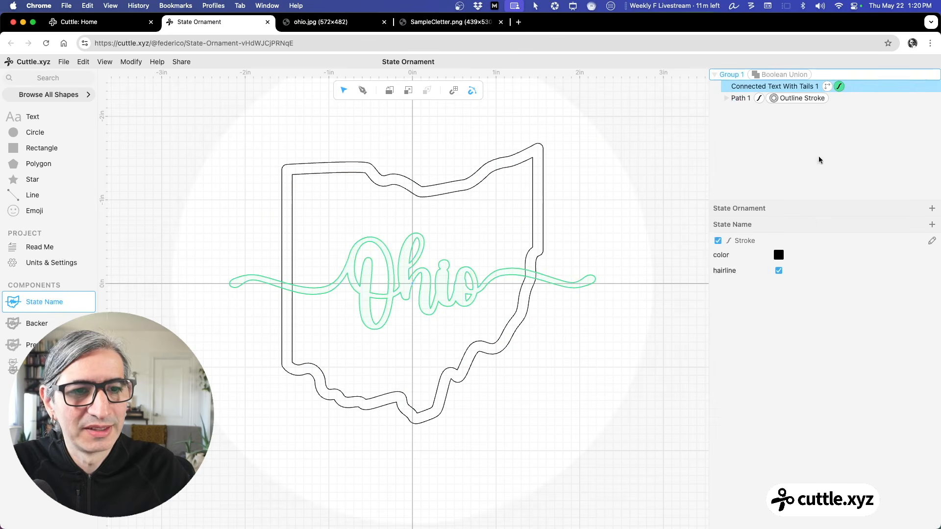
{"action": "left_click", "coordinate": [778, 255]}
{"action": "left_click", "coordinate": [853, 212]}
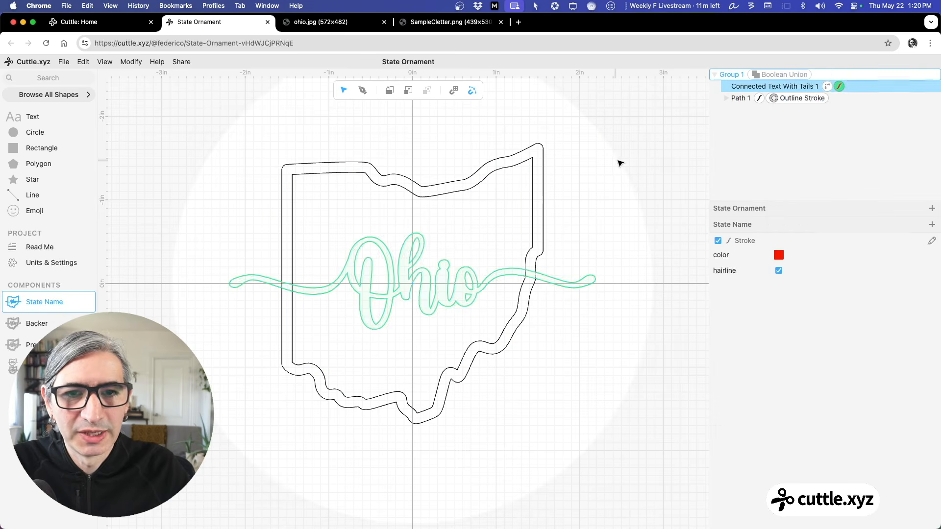
{"action": "left_click", "coordinate": [619, 162]}
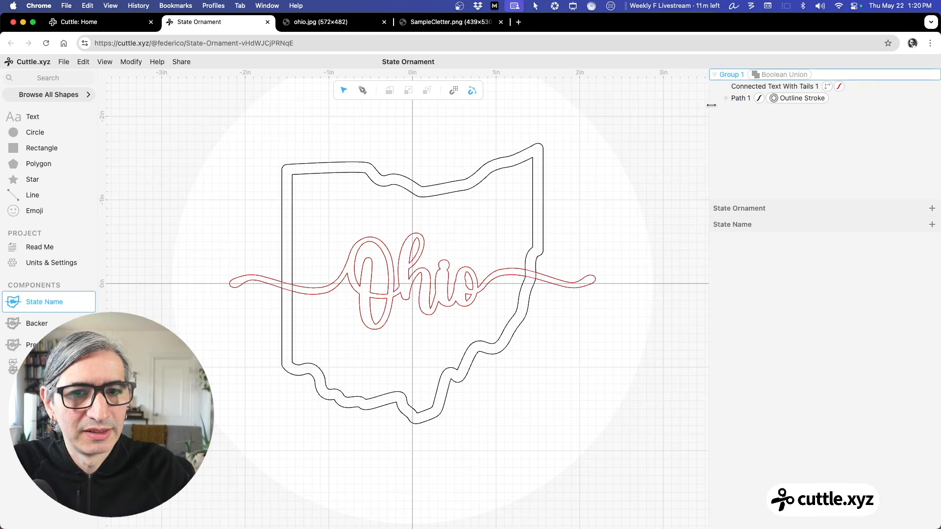
- Change the stroke color of Path 1, the Ohio outline in the State Name component, to red
{"action": "left_click", "coordinate": [758, 98]}
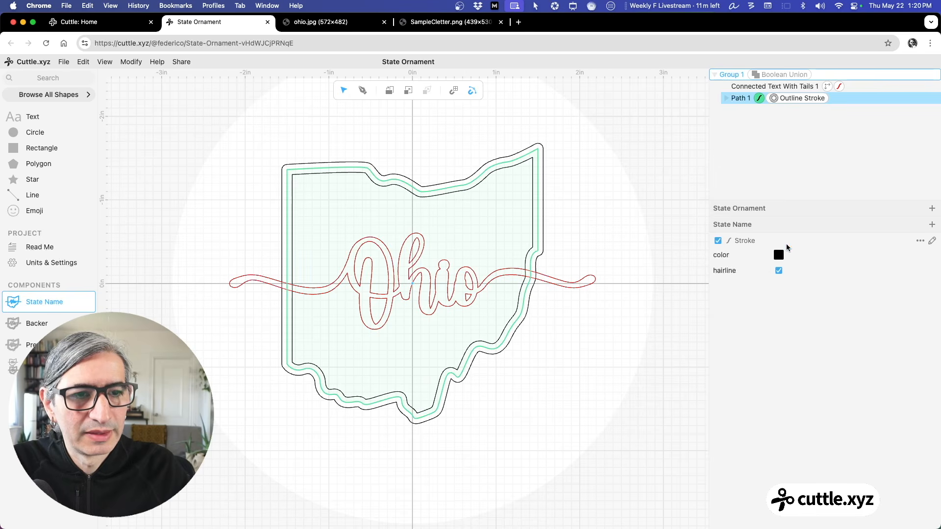
{"action": "left_click", "coordinate": [779, 254]}
{"action": "left_click", "coordinate": [853, 213]}
{"action": "left_click", "coordinate": [588, 201]}
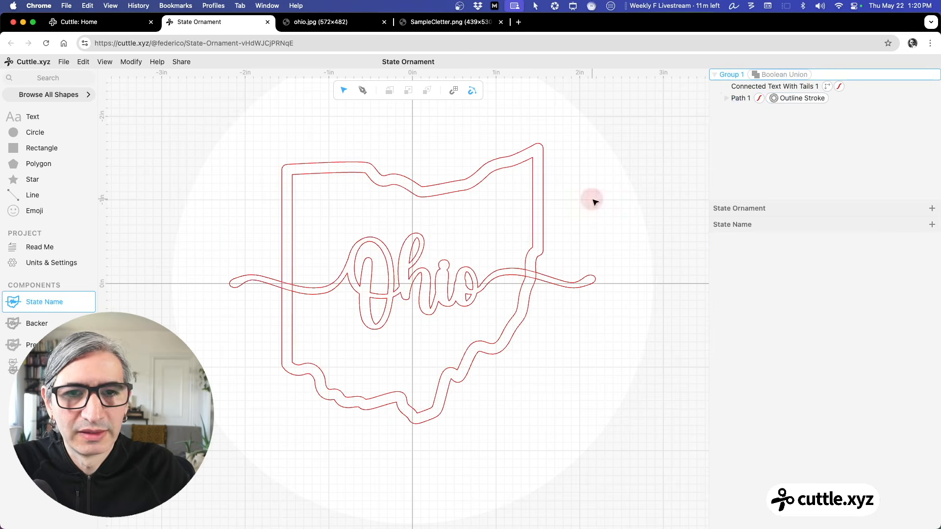
{"action": "scroll", "coordinate": [589, 208], "scroll_direction": "up", "scroll_amount": 2}
{"action": "scroll", "coordinate": [591, 211], "scroll_direction": "down", "scroll_amount": 2}
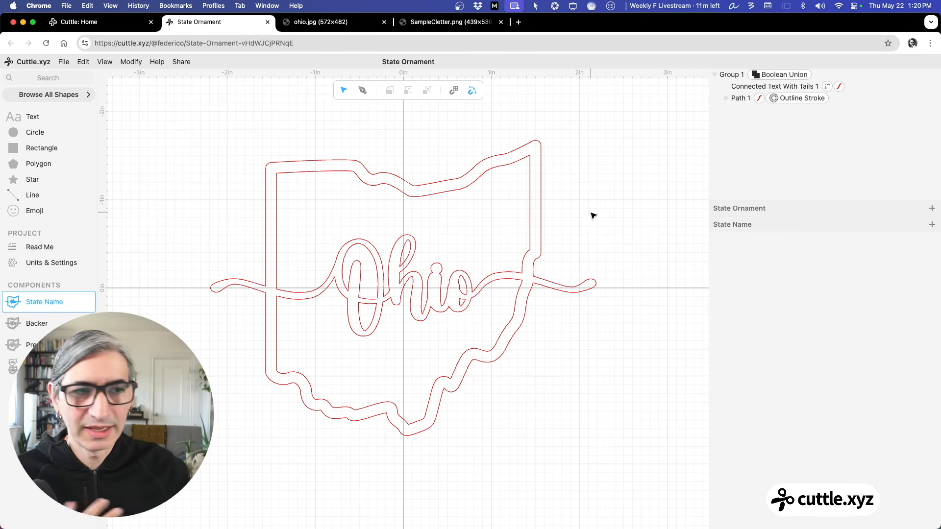
- Review the Preview and Cut components, and return to the State Name component
{"action": "left_click", "coordinate": [35, 336]}
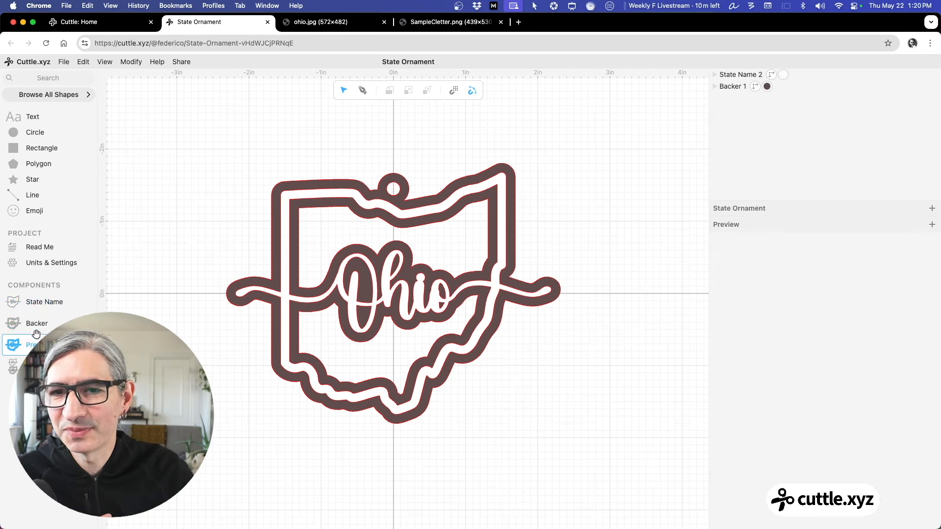
{"action": "left_click", "coordinate": [35, 327]}
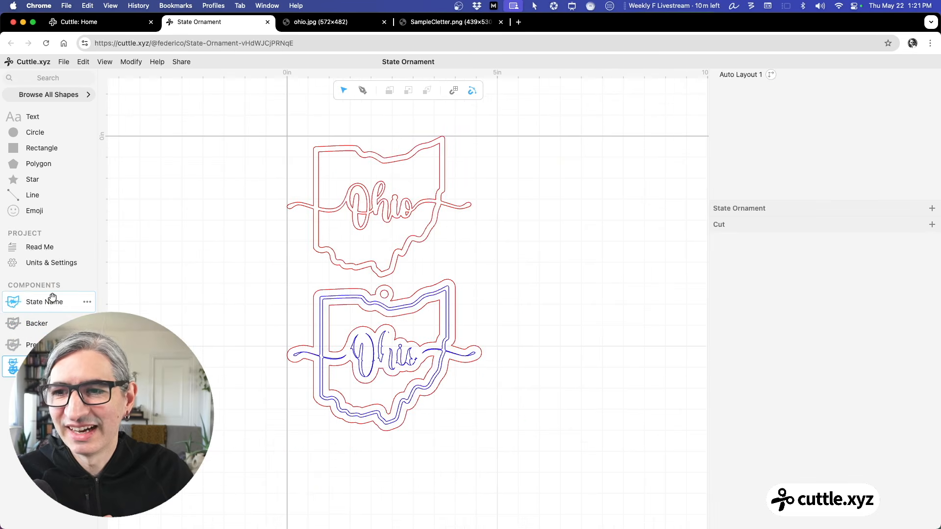
{"action": "left_click", "coordinate": [66, 299]}
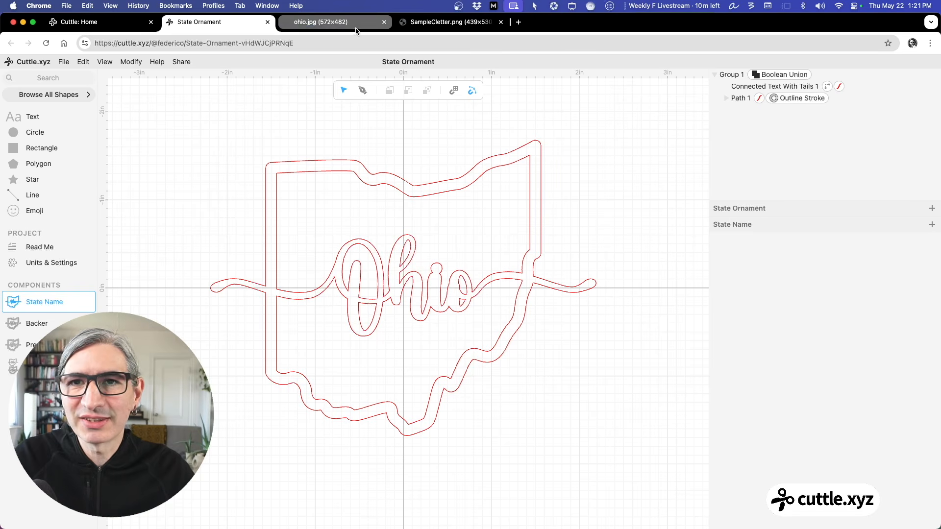
- Open the State Font Map project from the Cuttle dashboard and follow its stateface link to view the StateFace font page
{"action": "left_click", "coordinate": [113, 25]}
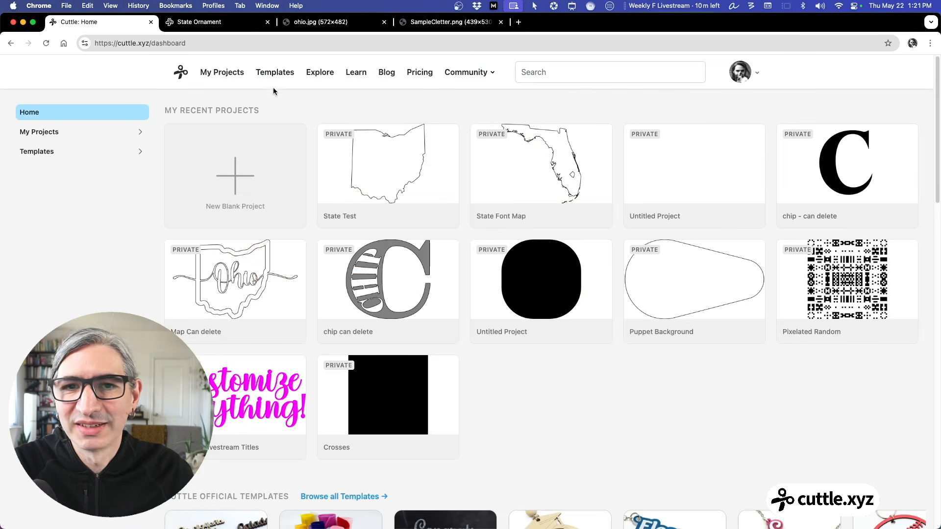
{"action": "left_click", "coordinate": [544, 184]}
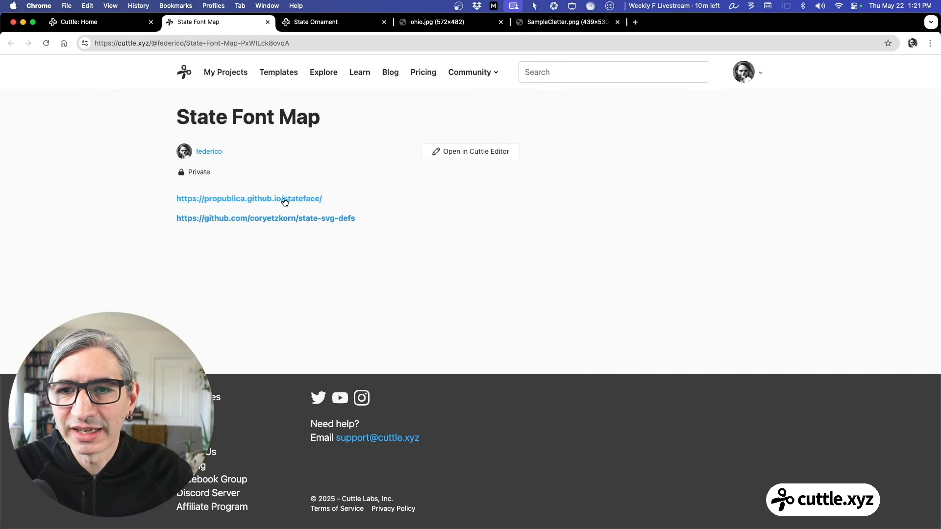
{"action": "left_click", "coordinate": [265, 201]}
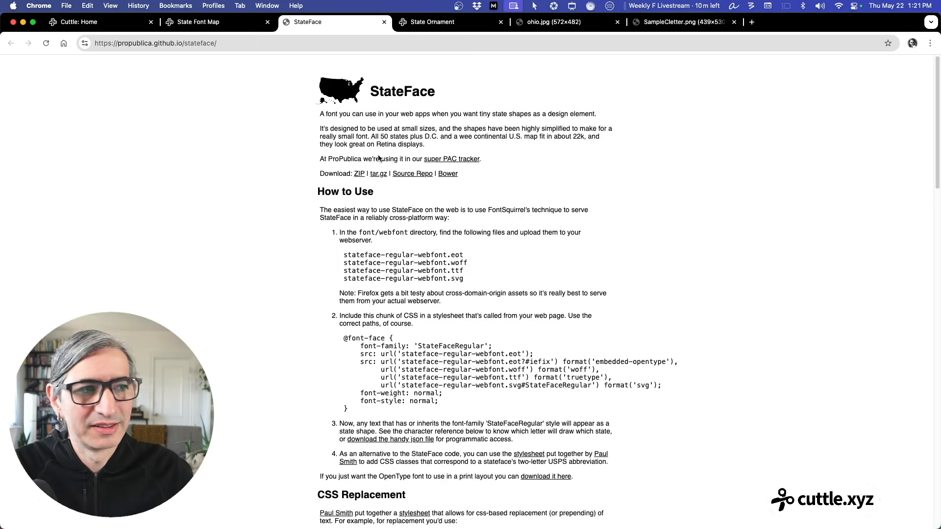
{"action": "left_click_drag", "start_coordinate": [436, 93], "coordinate": [367, 92]}
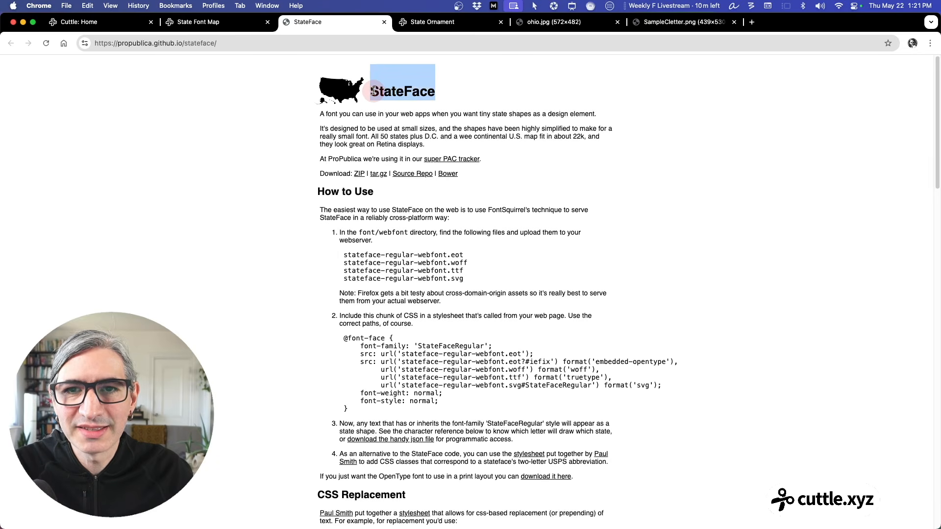
{"action": "left_click", "coordinate": [615, 134]}
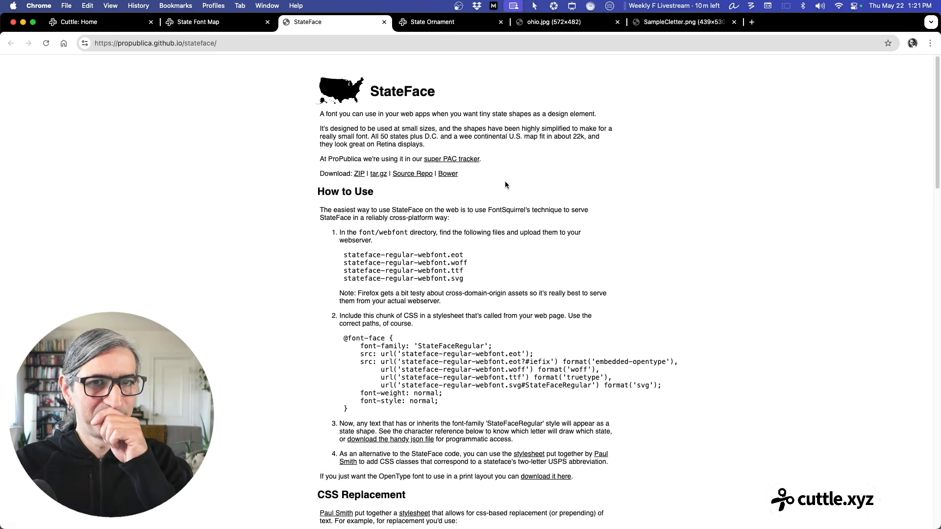
- Create a new blank project from the Cuttle dashboard and place a text shape at the origin of Component A
{"action": "left_click", "coordinate": [102, 27]}
{"action": "left_click", "coordinate": [289, 139]}
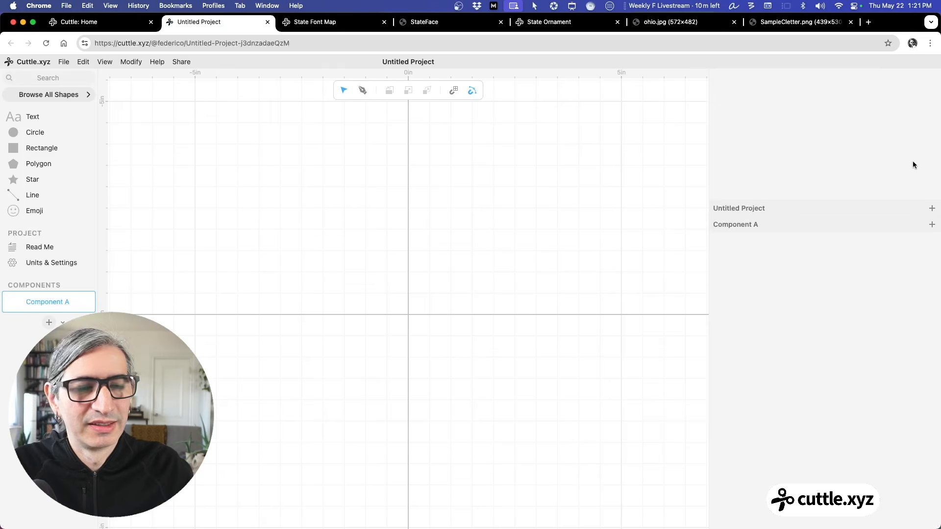
{"action": "left_click_drag", "start_coordinate": [93, 118], "coordinate": [406, 312]}
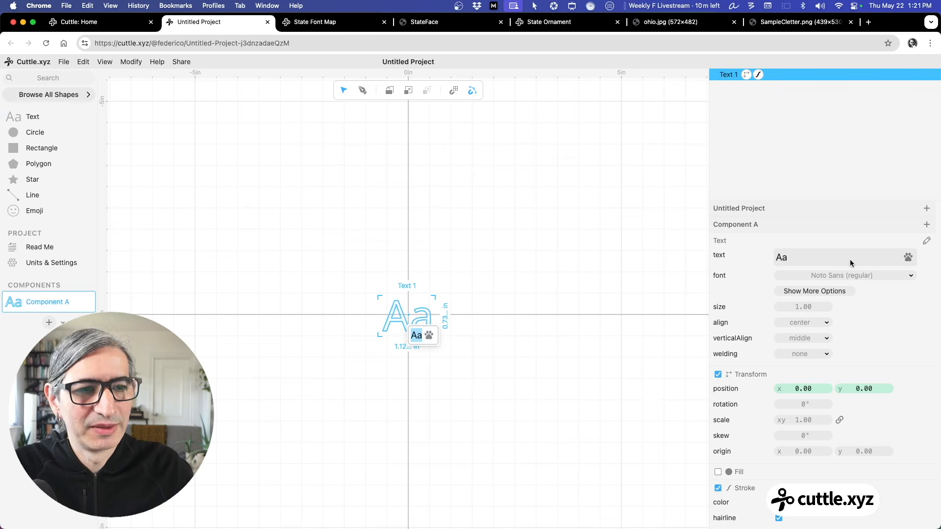
- Set the font of Text 1 to StateFace (Regular) from the uploaded fonts
{"action": "left_click", "coordinate": [854, 274]}
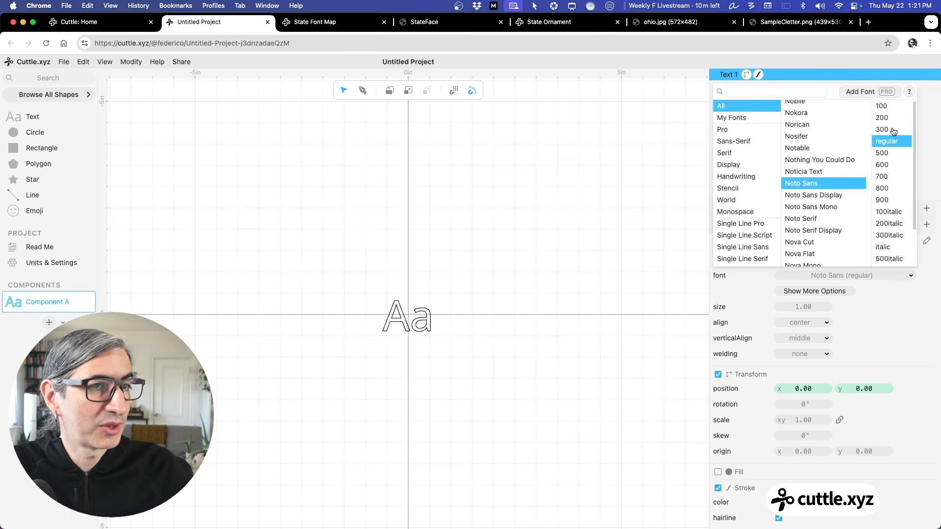
{"action": "left_click", "coordinate": [865, 92]}
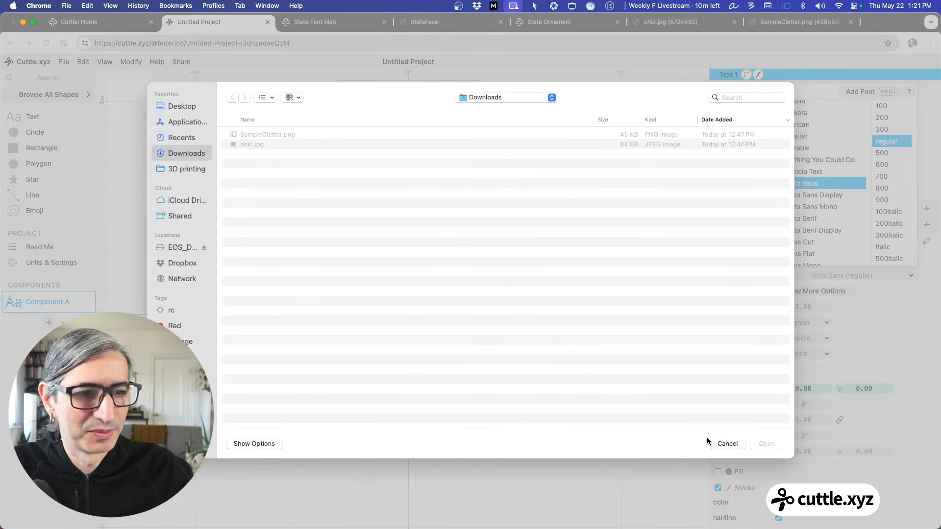
{"action": "left_click", "coordinate": [727, 444]}
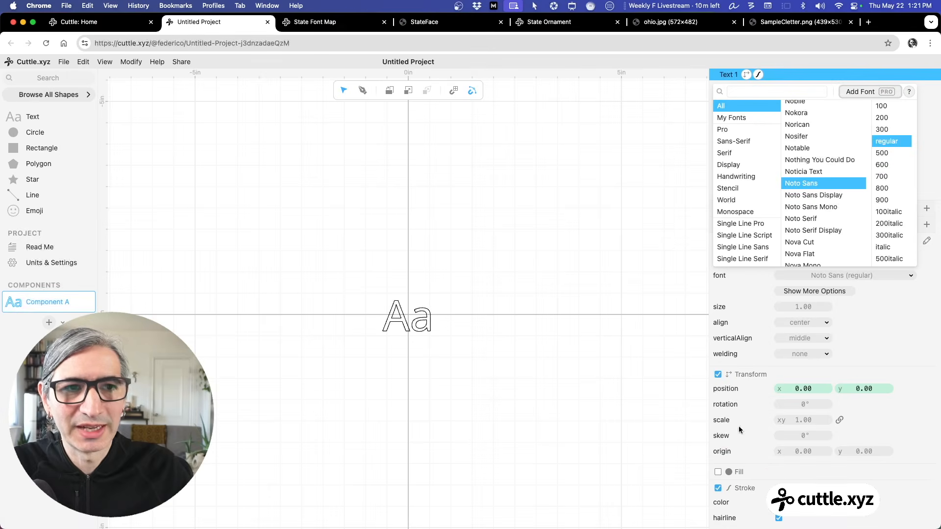
{"action": "left_click", "coordinate": [750, 120]}
{"action": "left_click", "coordinate": [799, 131]}
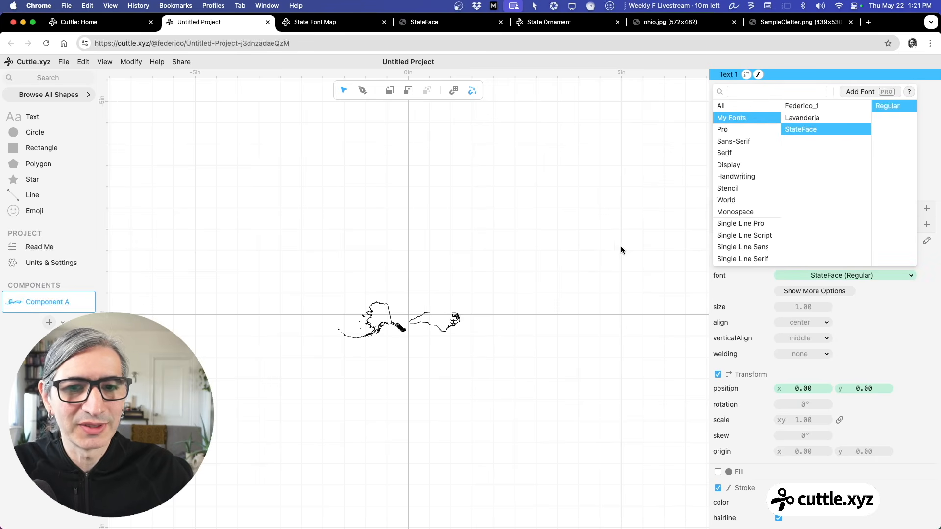
{"action": "left_click", "coordinate": [494, 344]}
{"action": "scroll", "coordinate": [490, 343], "scroll_direction": "up", "scroll_amount": 5}
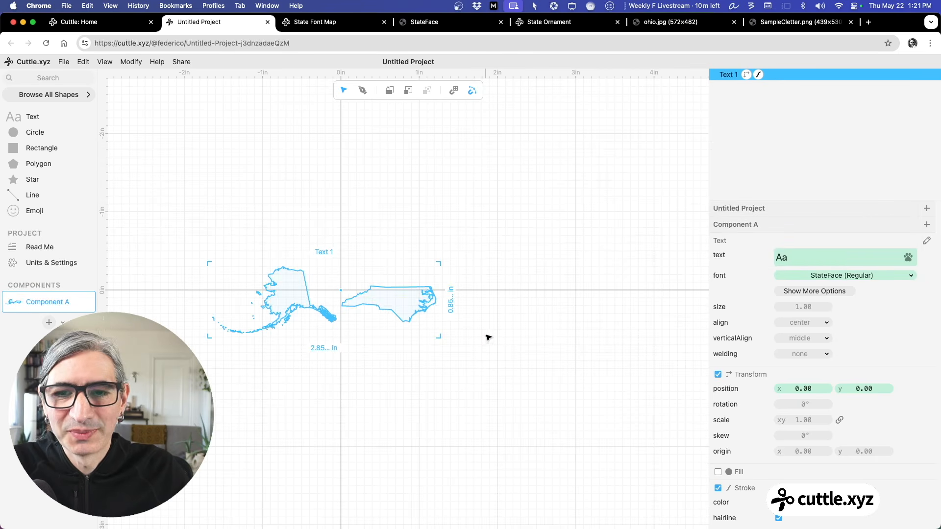
{"action": "left_click", "coordinate": [488, 340]}
{"action": "left_click", "coordinate": [289, 288]}
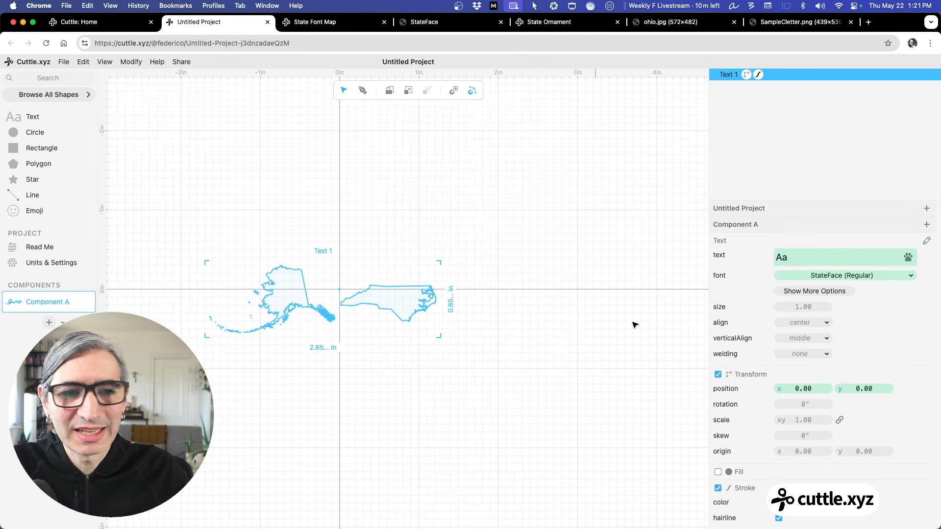
- Look up the letter for California in the StateFace Keyboard Map on the StateFace page
{"action": "left_click", "coordinate": [760, 263]}
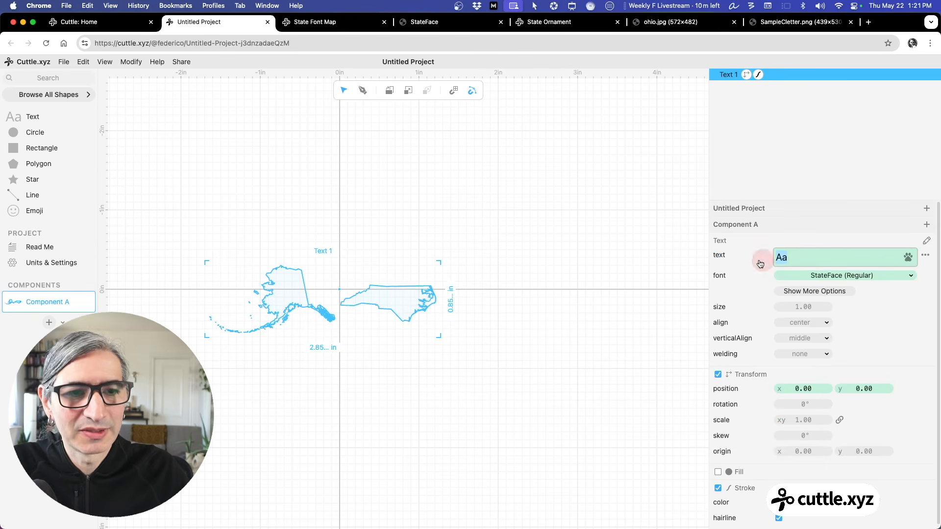
{"action": "left_click", "coordinate": [341, 21]}
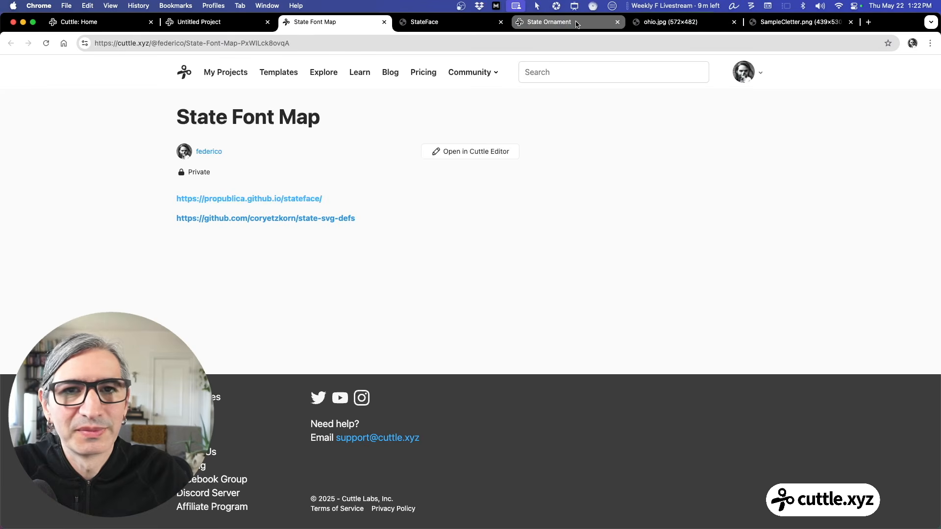
{"action": "left_click", "coordinate": [431, 22]}
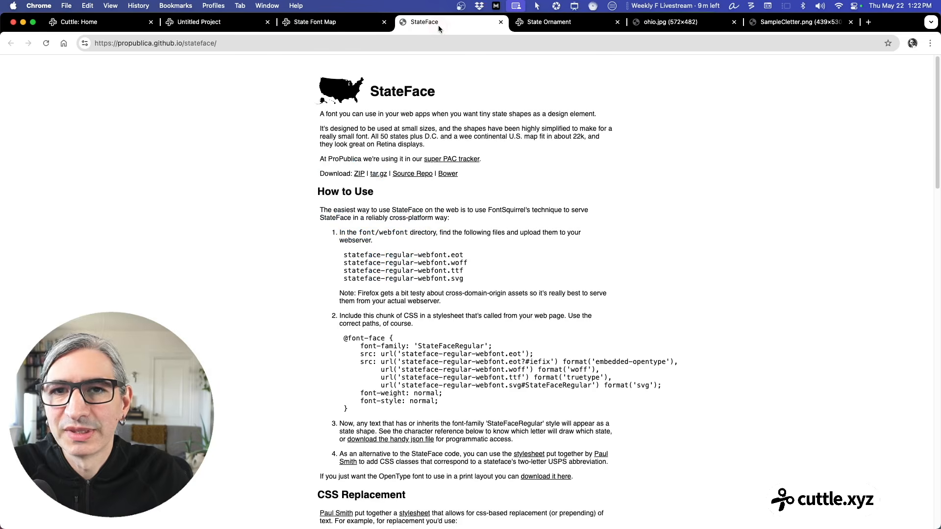
{"action": "scroll", "coordinate": [547, 342], "scroll_direction": "down", "scroll_amount": 3}
{"action": "scroll", "coordinate": [548, 342], "scroll_direction": "down", "scroll_amount": 15}
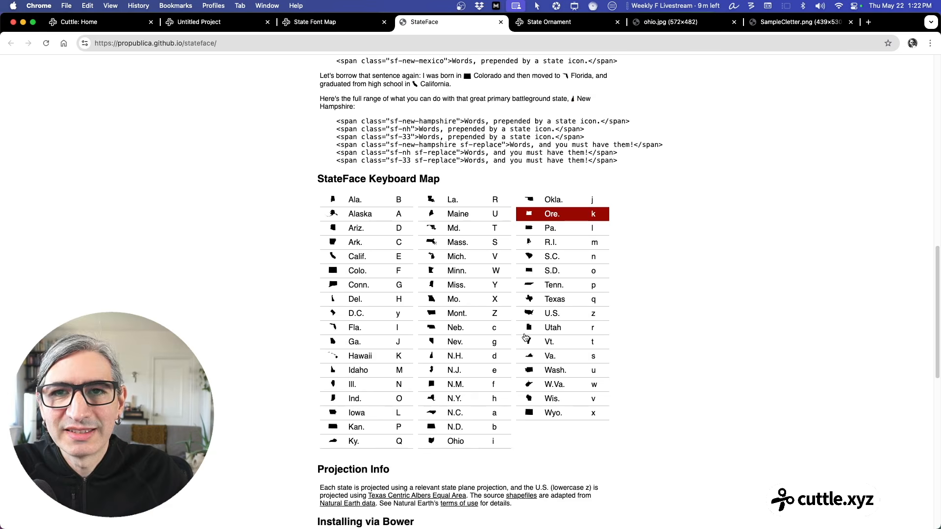
{"action": "scroll", "coordinate": [441, 236], "scroll_direction": "up", "scroll_amount": 1}
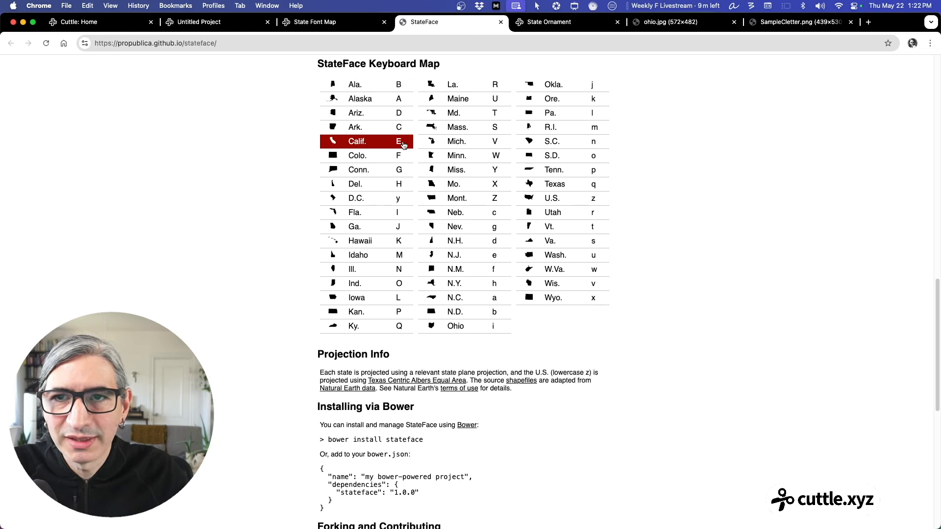
- Replace the text of Text 1 in the untitled project with "E" and inspect the California outline's coastline and islands up close
{"action": "left_click", "coordinate": [354, 23]}
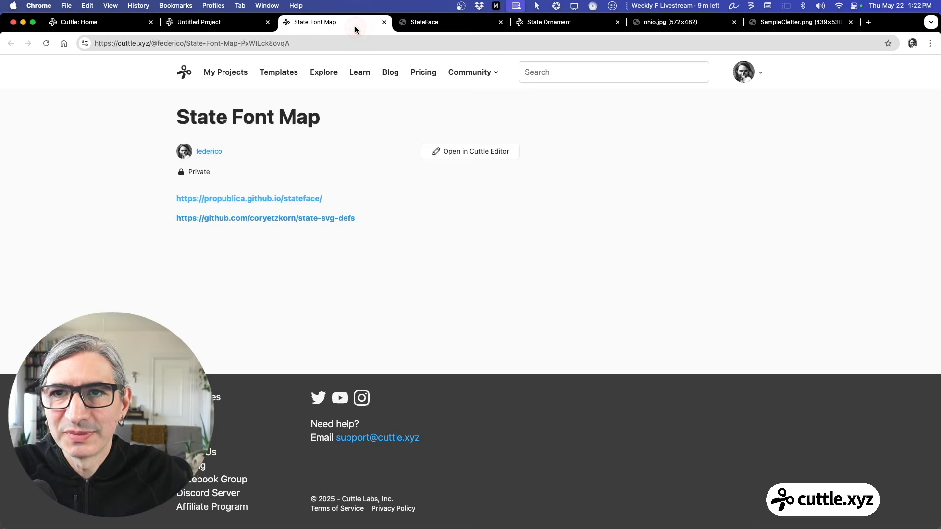
{"action": "left_click", "coordinate": [230, 30]}
{"action": "double_click", "coordinate": [782, 258]}
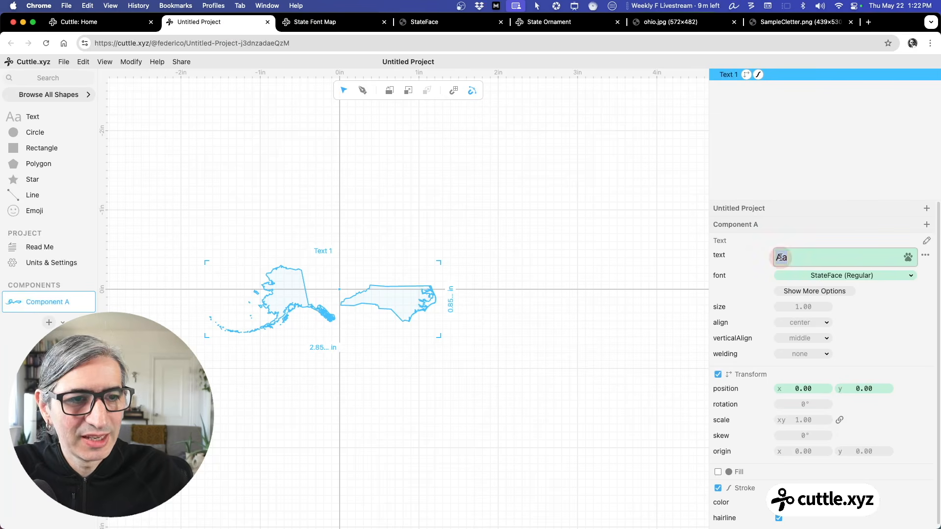
{"action": "type", "text": "E"}
{"action": "left_click", "coordinate": [445, 366]}
{"action": "scroll", "coordinate": [368, 343], "scroll_direction": "up", "scroll_amount": 5}
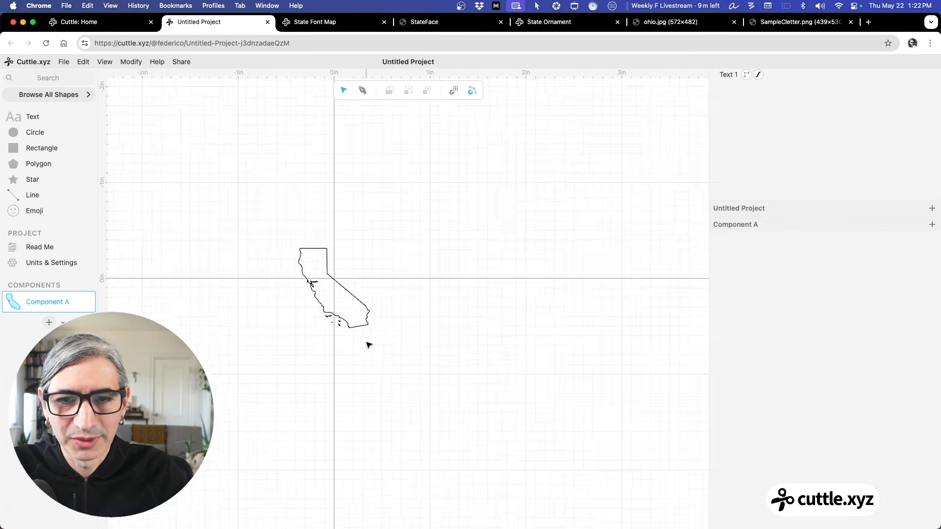
{"action": "scroll", "coordinate": [364, 334], "scroll_direction": "up", "scroll_amount": 5}
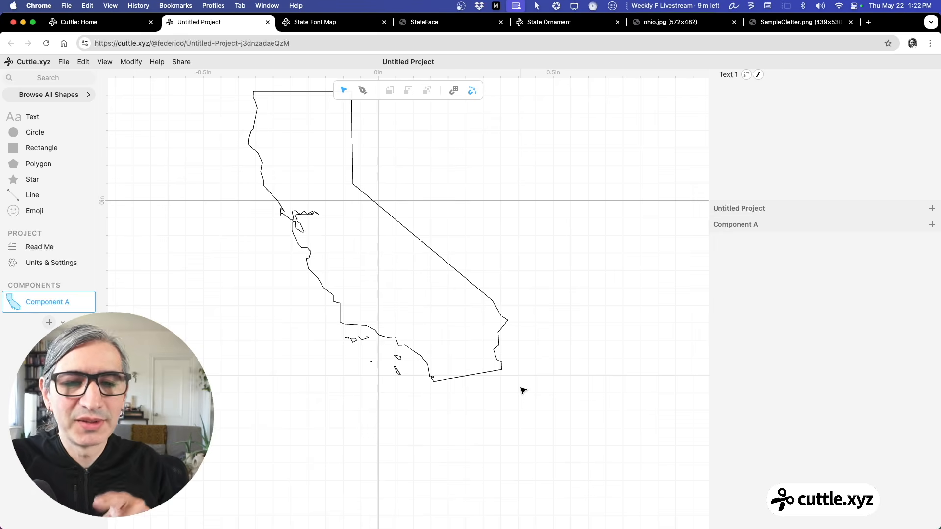
{"action": "scroll", "coordinate": [496, 393], "scroll_direction": "up", "scroll_amount": 2}
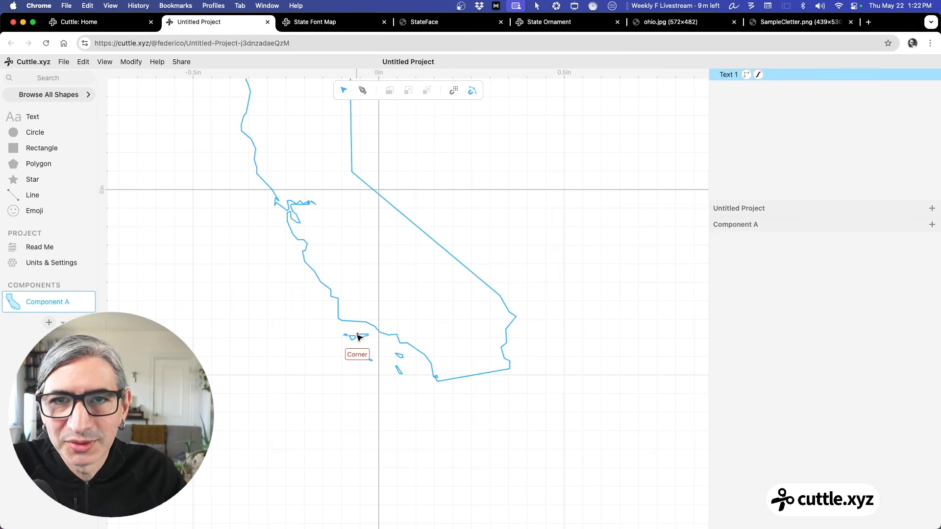
{"action": "left_click", "coordinate": [720, 77]}
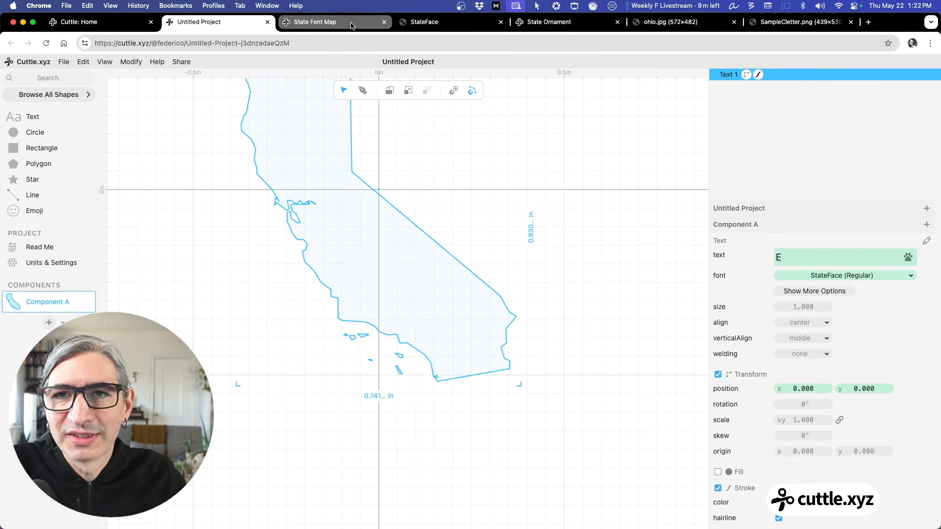
- Replace the text of Text 1 with "a" and check the StateFace Keyboard Map
{"action": "double_click", "coordinate": [792, 256]}
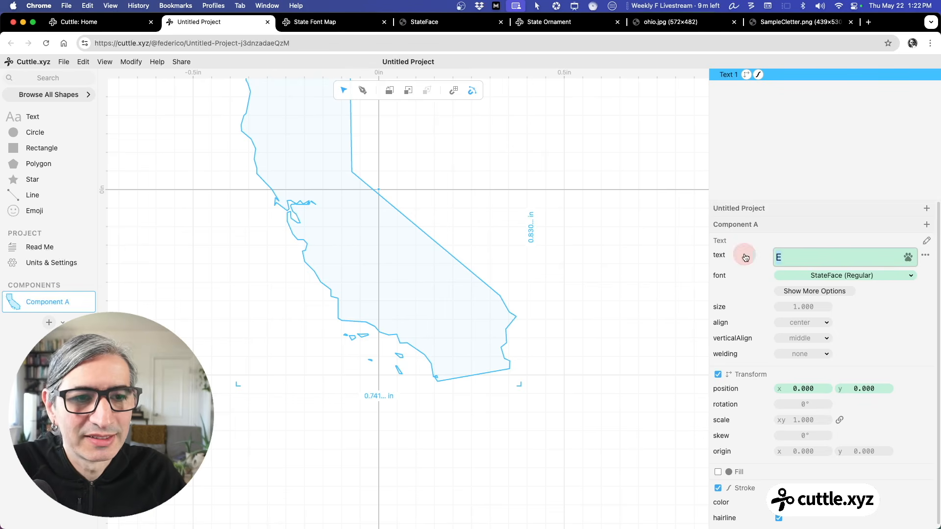
{"action": "type", "text": "a"}
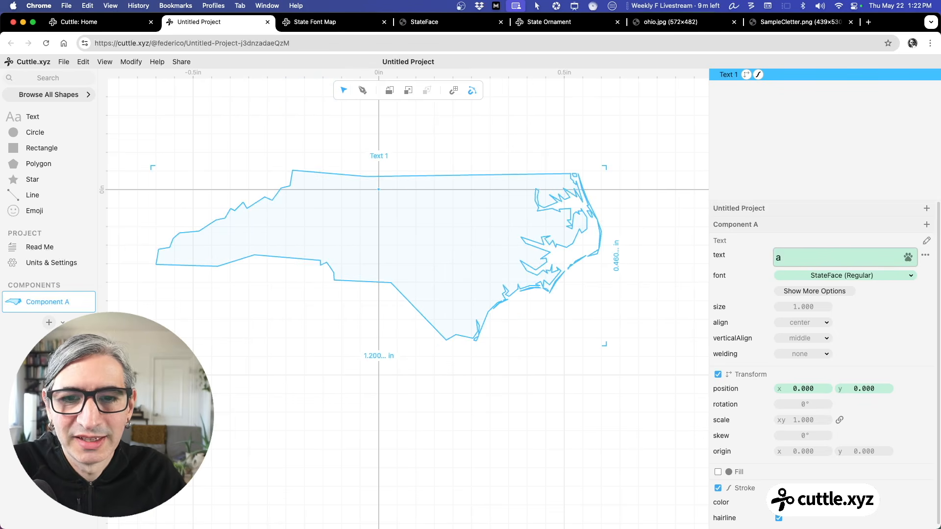
{"action": "left_click", "coordinate": [333, 22]}
{"action": "left_click", "coordinate": [478, 21]}
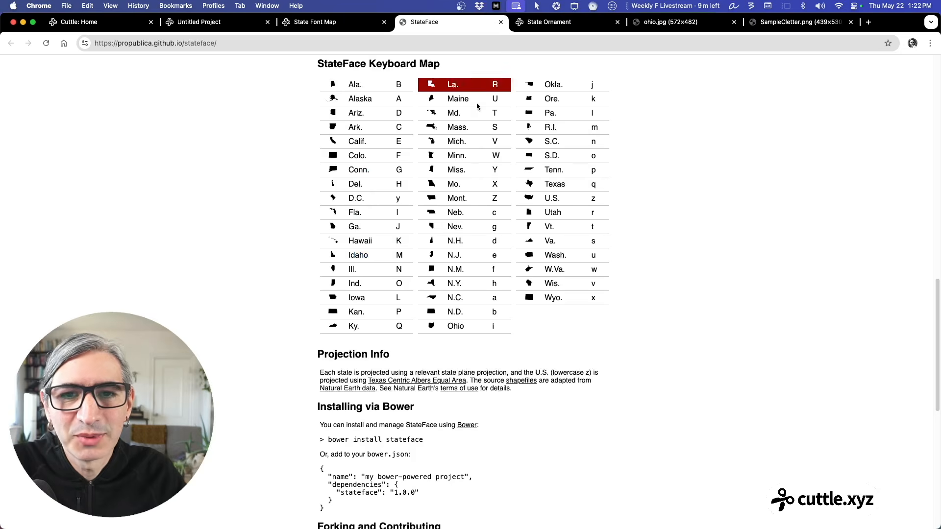
{"action": "scroll", "coordinate": [455, 121], "scroll_direction": "up", "scroll_amount": 1}
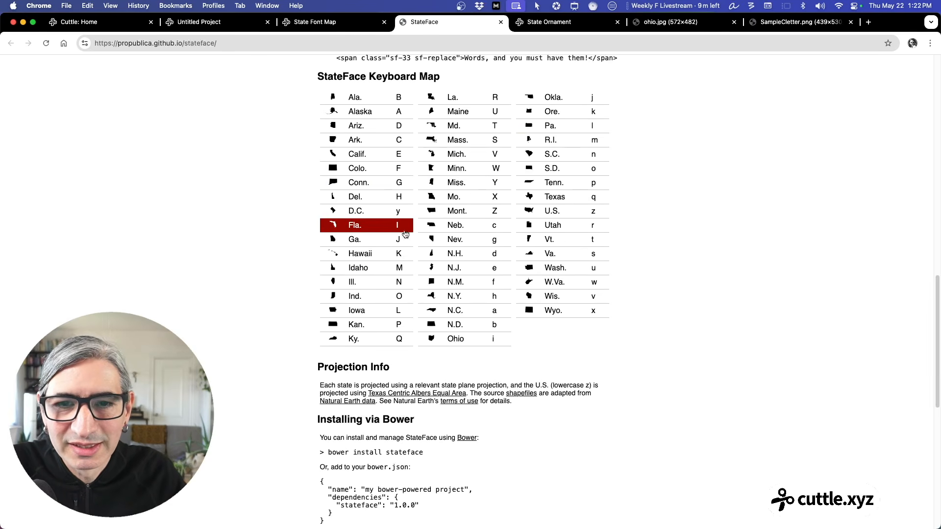
{"action": "left_click", "coordinate": [242, 28]}
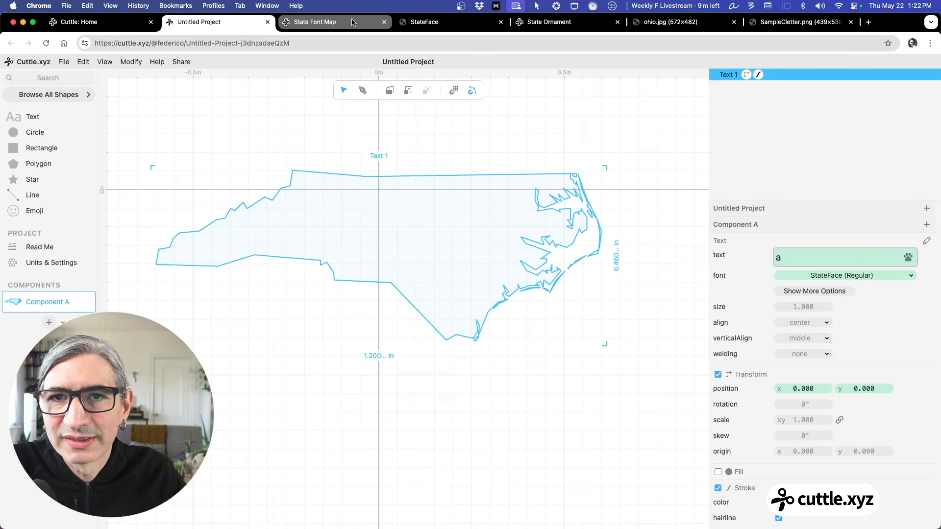
- Look up Hawaii's letter in the StateFace Keyboard Map and replace the text of Text 1 with a capital "K"
{"action": "left_click", "coordinate": [460, 22]}
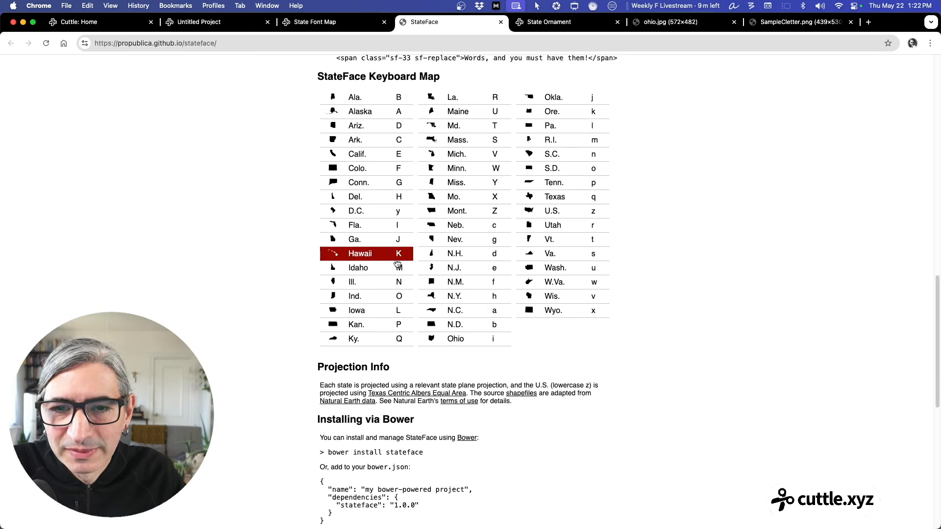
{"action": "left_click", "coordinate": [233, 28]}
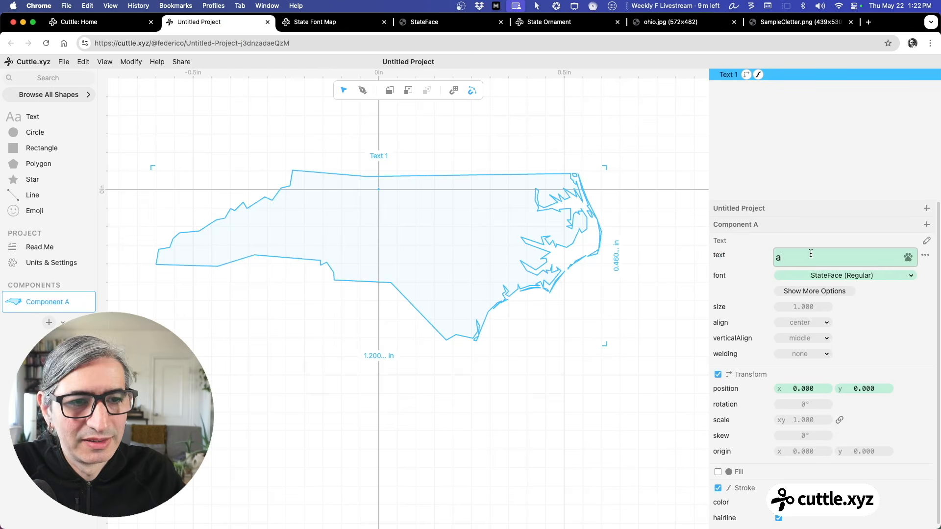
{"action": "left_click_drag", "start_coordinate": [811, 253], "coordinate": [750, 258]}
{"action": "type", "text": "k"}
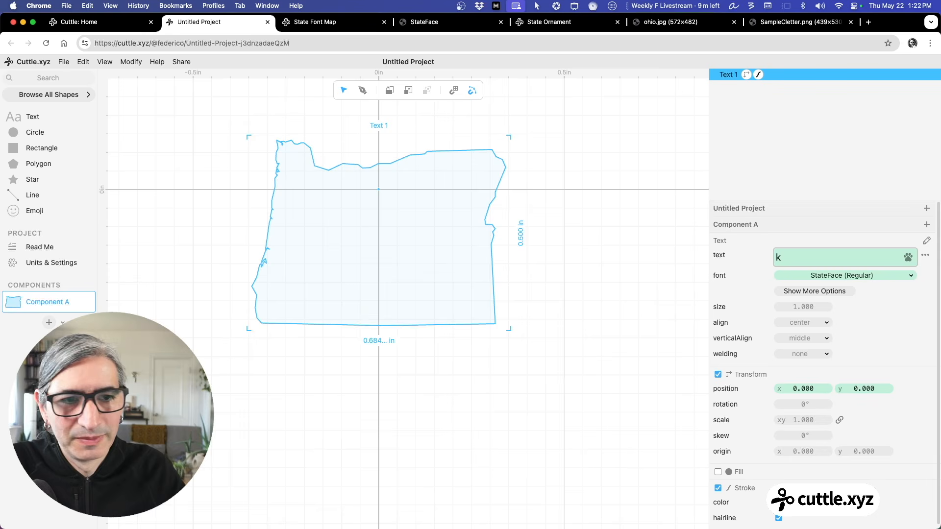
{"action": "key", "text": "BackSpace"}
{"action": "type", "text": "K"}
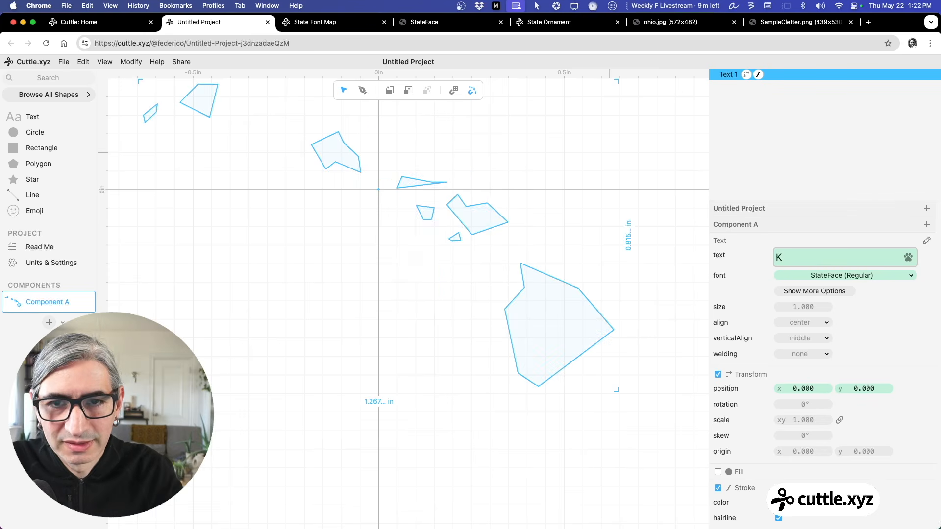
{"action": "left_click", "coordinate": [422, 147]}
{"action": "scroll", "coordinate": [425, 157], "scroll_direction": "down", "scroll_amount": 5}
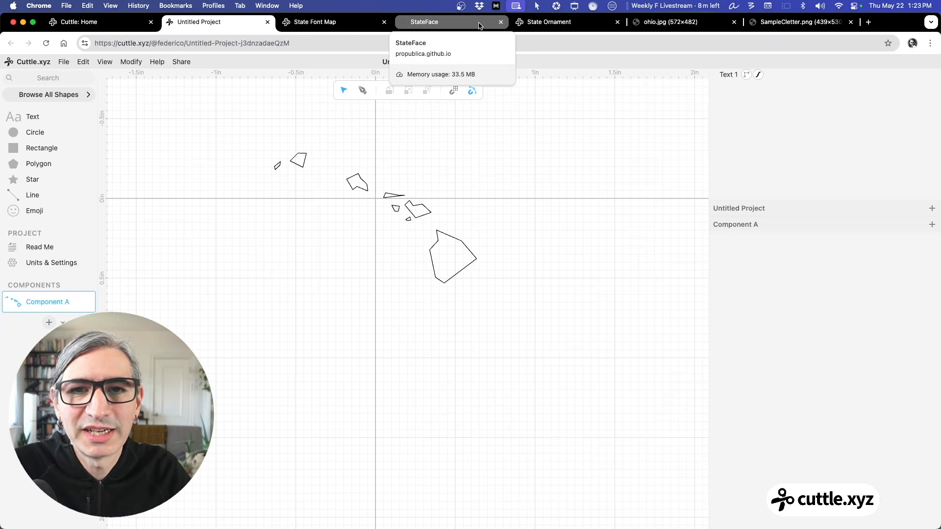
- Close the untitled project and open the State Test project from the Cuttle dashboard
{"action": "left_click", "coordinate": [540, 27]}
{"action": "left_click", "coordinate": [316, 25]}
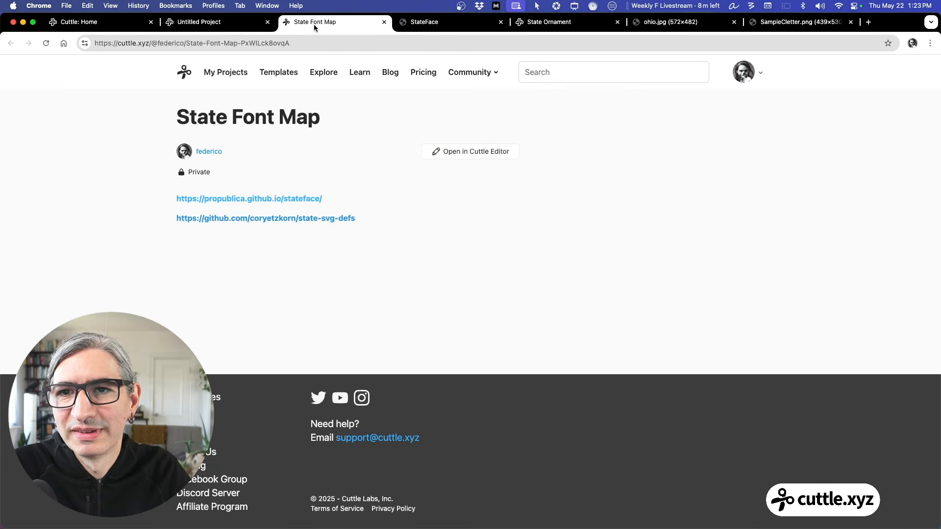
{"action": "left_click", "coordinate": [255, 24]}
{"action": "left_click", "coordinate": [268, 22]}
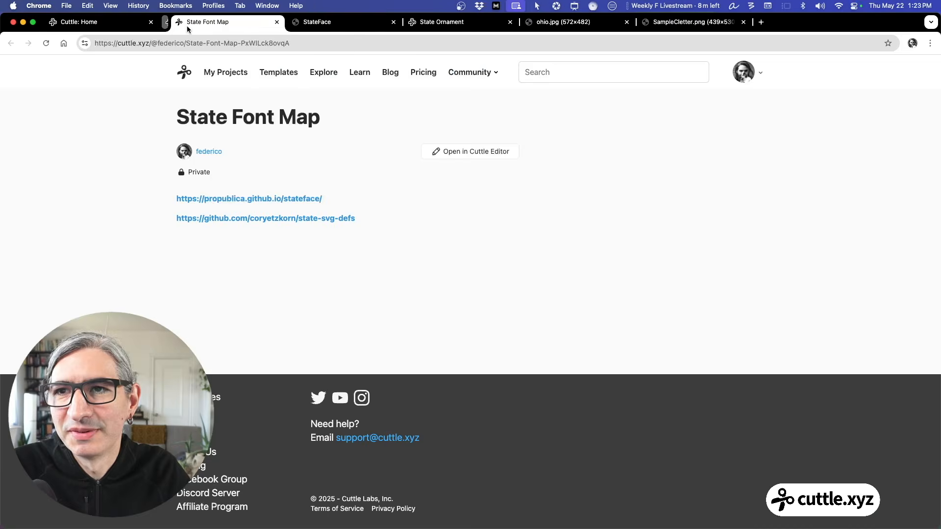
{"action": "left_click", "coordinate": [98, 23]}
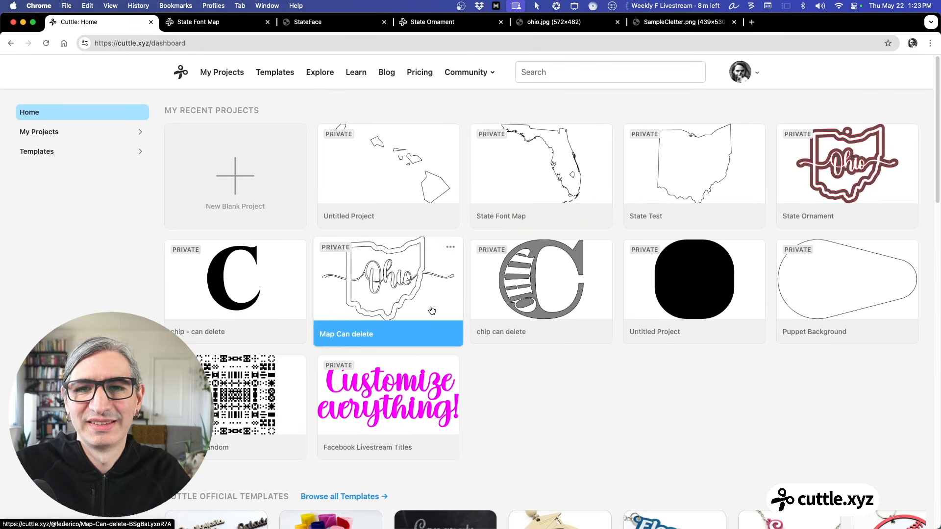
{"action": "left_click", "coordinate": [656, 180]}
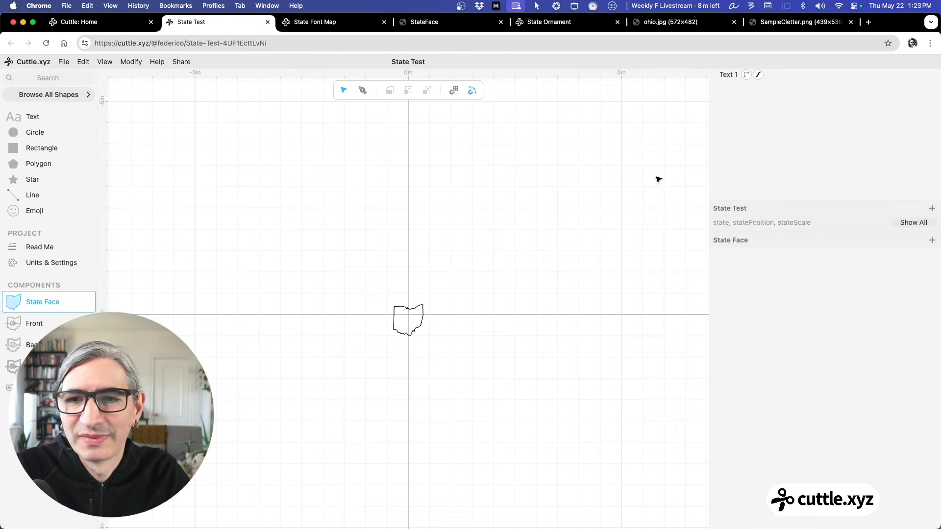
- Show all State Test project parameters, set the state to Iowa and inspect its outline up close
{"action": "left_click", "coordinate": [898, 222]}
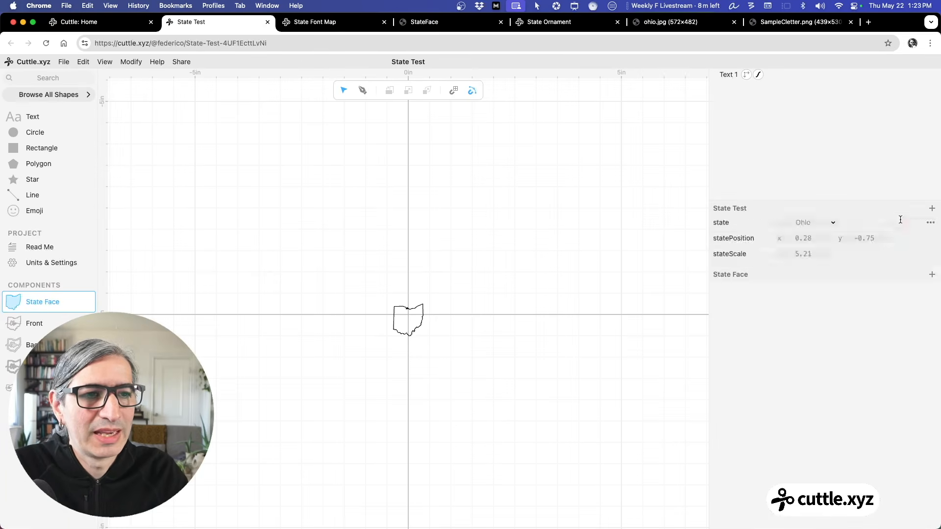
{"action": "left_click", "coordinate": [812, 224]}
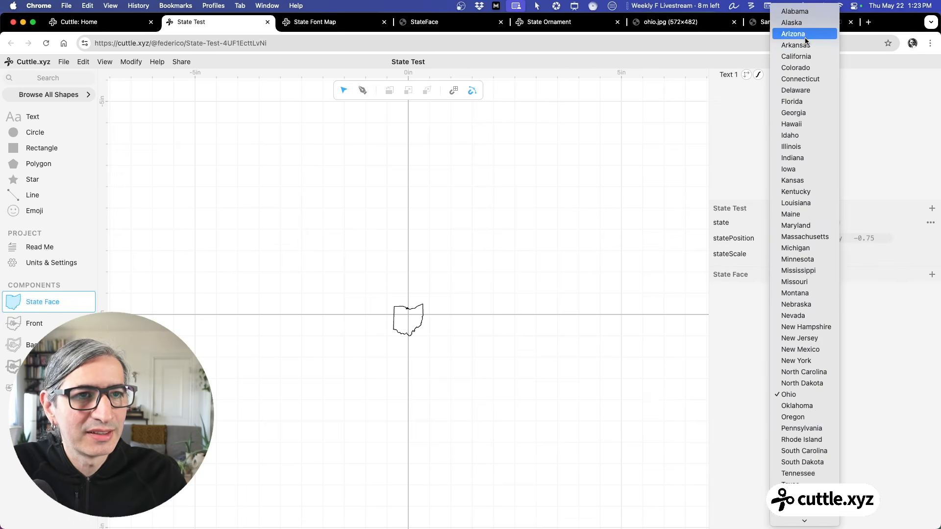
{"action": "left_click", "coordinate": [792, 169]}
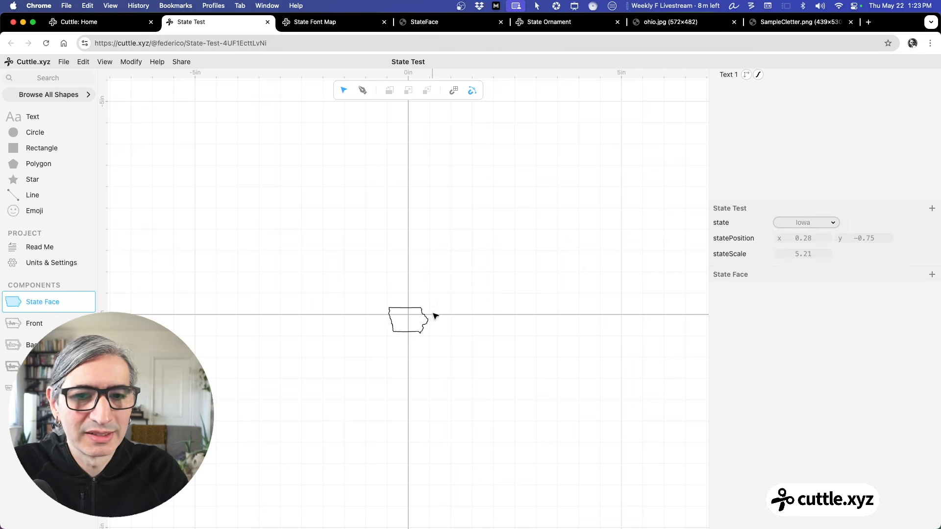
{"action": "scroll", "coordinate": [434, 314], "scroll_direction": "up", "scroll_amount": 10}
{"action": "left_click_drag", "start_coordinate": [430, 307], "coordinate": [586, 233]}
{"action": "scroll", "coordinate": [586, 233], "scroll_direction": "down", "scroll_amount": 2}
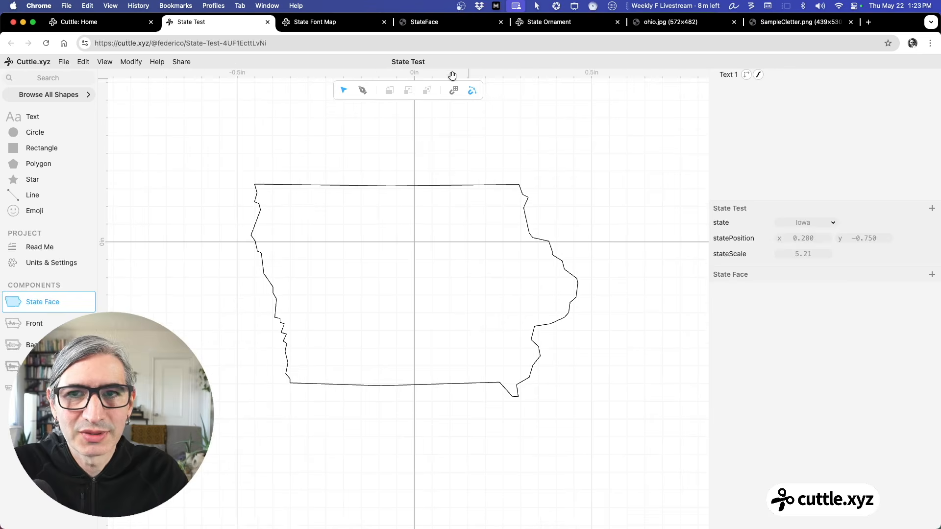
- Glance back at the StateFace Keyboard Map and open the Front component of State Test
{"action": "left_click", "coordinate": [461, 23]}
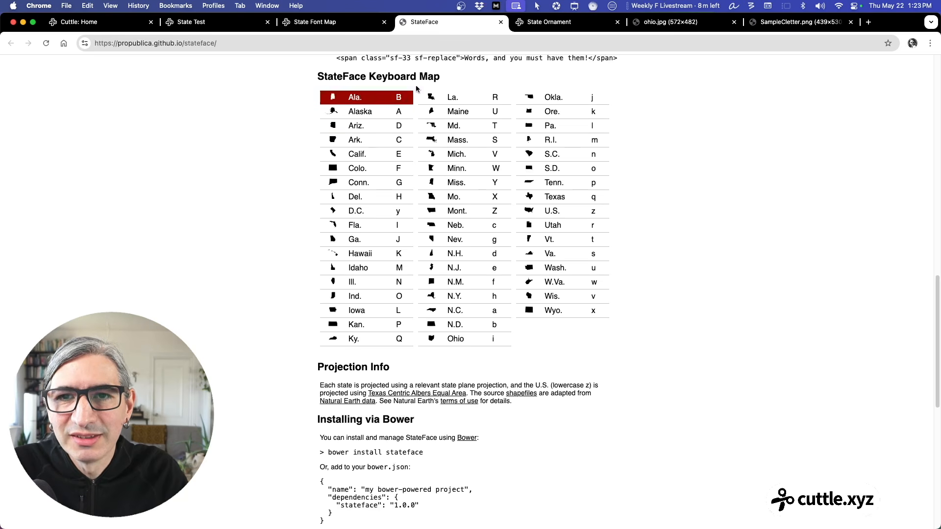
{"action": "left_click", "coordinate": [239, 24]}
{"action": "left_click", "coordinate": [39, 323]}
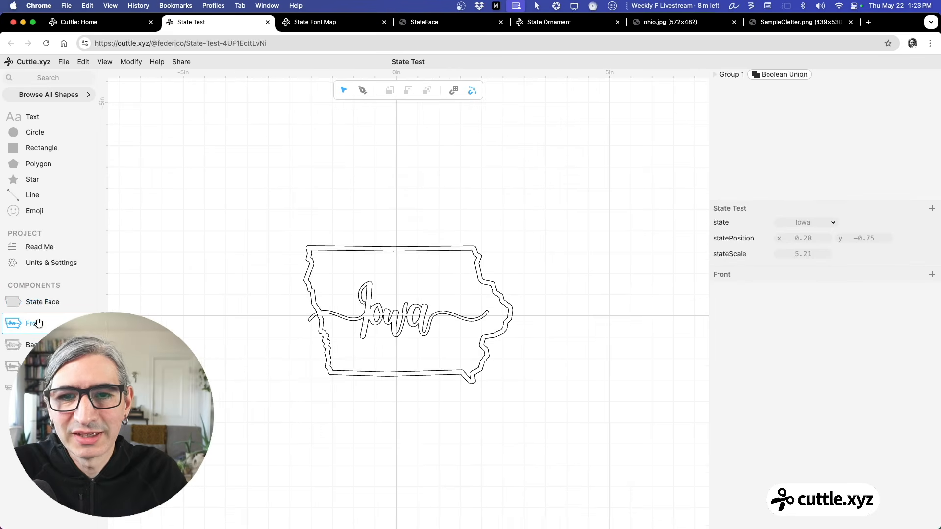
- Set the state parameter to Ohio and inspect the Front ornament's outline and lettering
{"action": "left_click", "coordinate": [809, 222]}
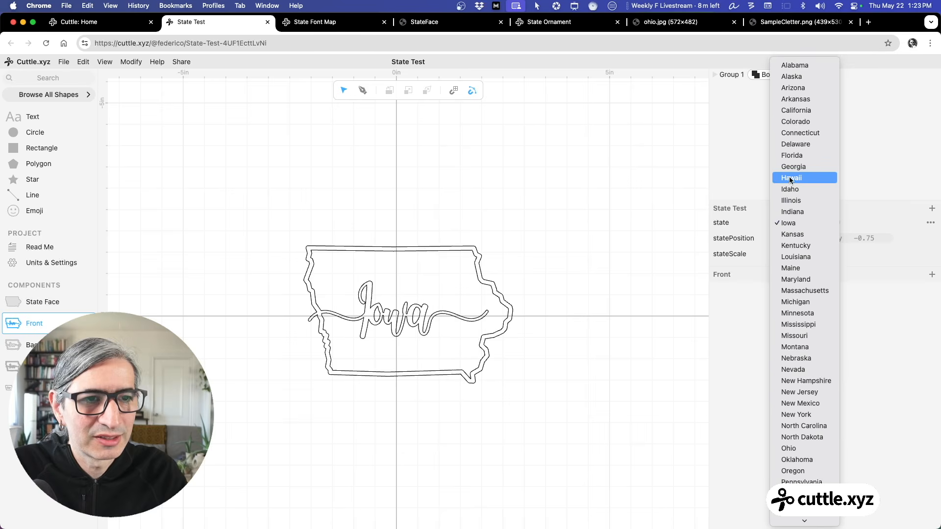
{"action": "scroll", "coordinate": [801, 319], "scroll_direction": "down", "scroll_amount": 4}
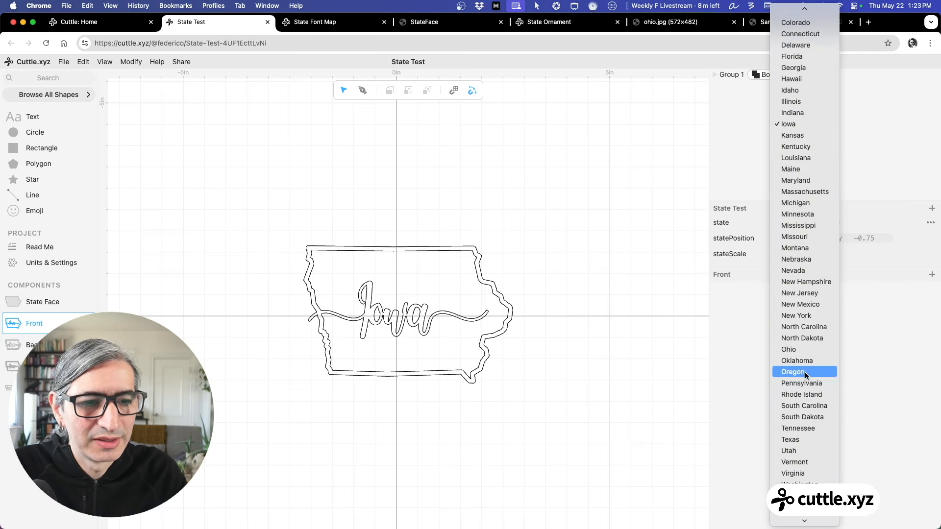
{"action": "left_click", "coordinate": [798, 349]}
{"action": "left_click", "coordinate": [385, 317]}
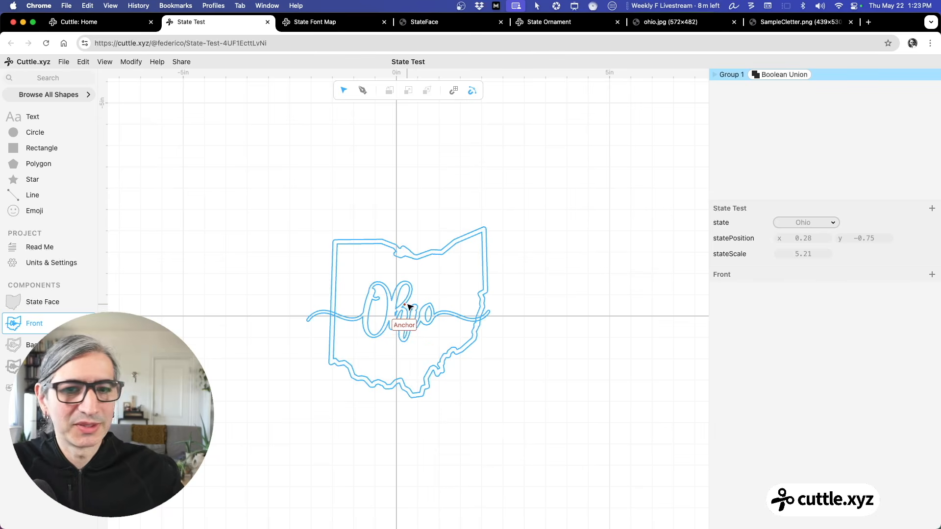
{"action": "scroll", "coordinate": [464, 349], "scroll_direction": "up", "scroll_amount": 3}
{"action": "left_click", "coordinate": [654, 280]}
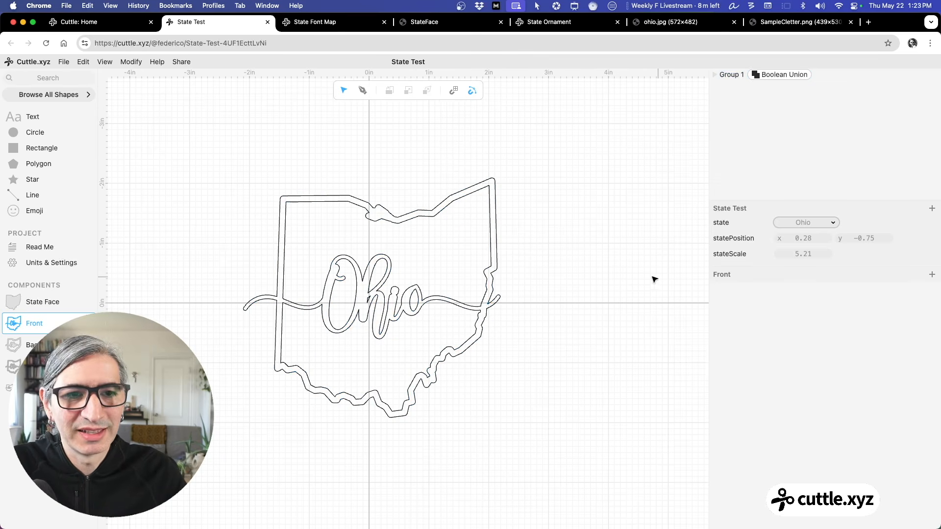
- Set the state parameter to California and inspect the lettering and offshore islands on the Front ornament
{"action": "left_click", "coordinate": [834, 222]}
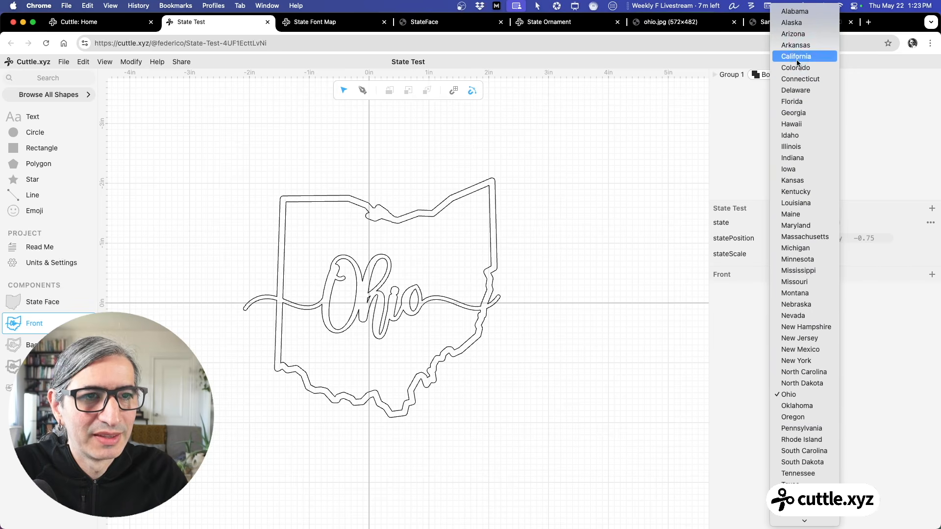
{"action": "left_click", "coordinate": [797, 58]}
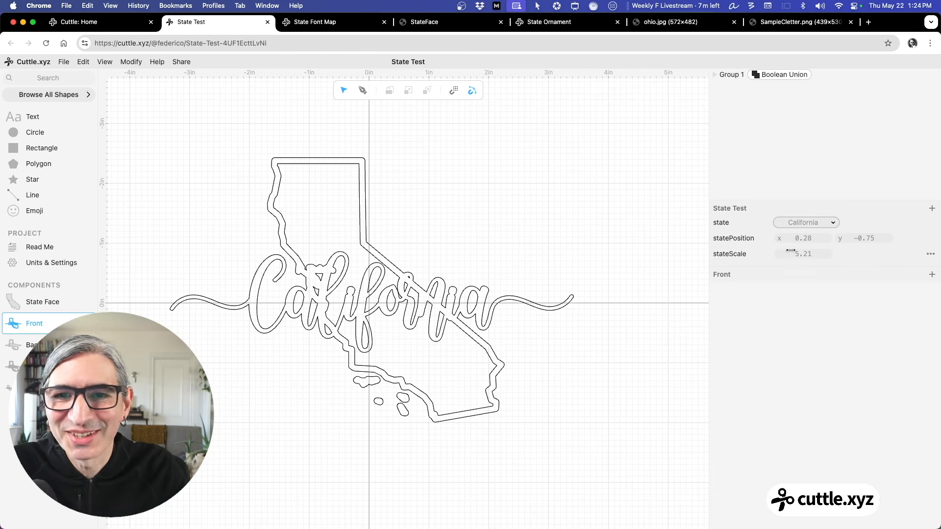
{"action": "scroll", "coordinate": [381, 399], "scroll_direction": "up", "scroll_amount": 5}
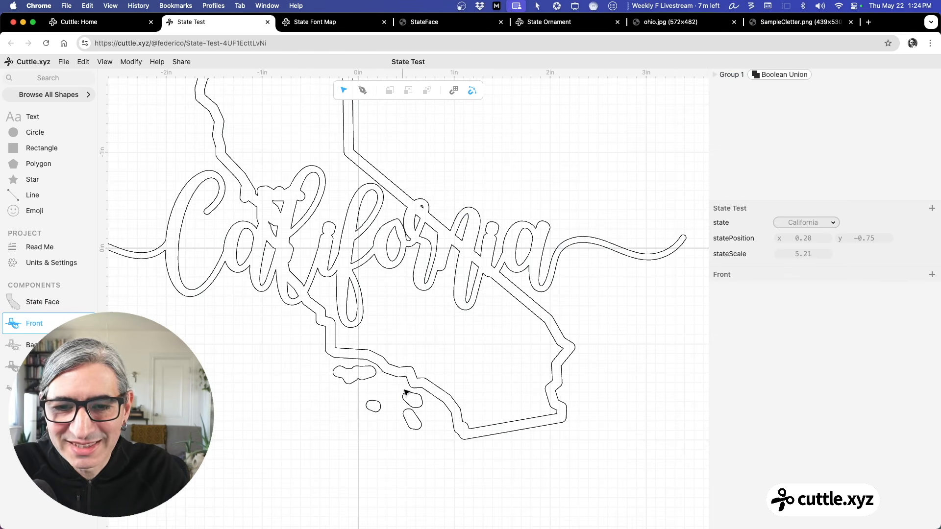
{"action": "scroll", "coordinate": [448, 375], "scroll_direction": "down", "scroll_amount": 2}
{"action": "left_click", "coordinate": [421, 389]}
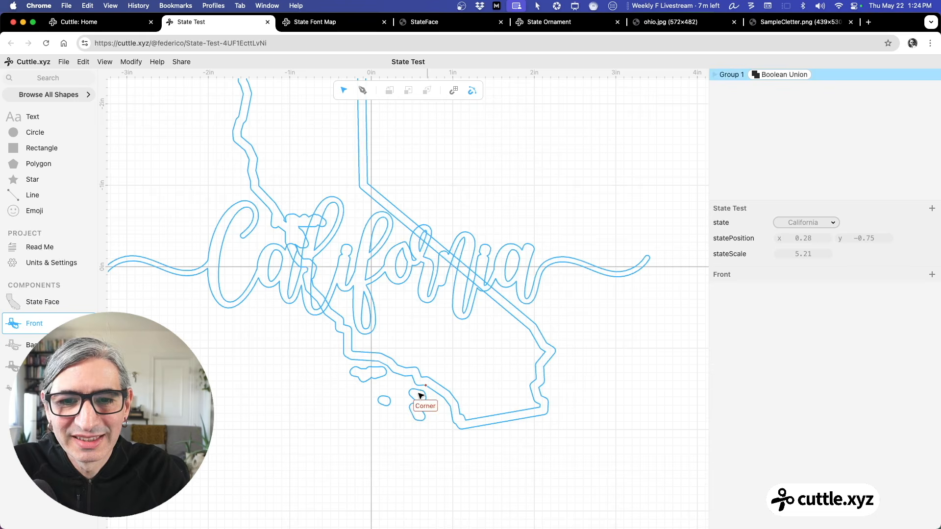
{"action": "scroll", "coordinate": [425, 394], "scroll_direction": "down", "scroll_amount": 3}
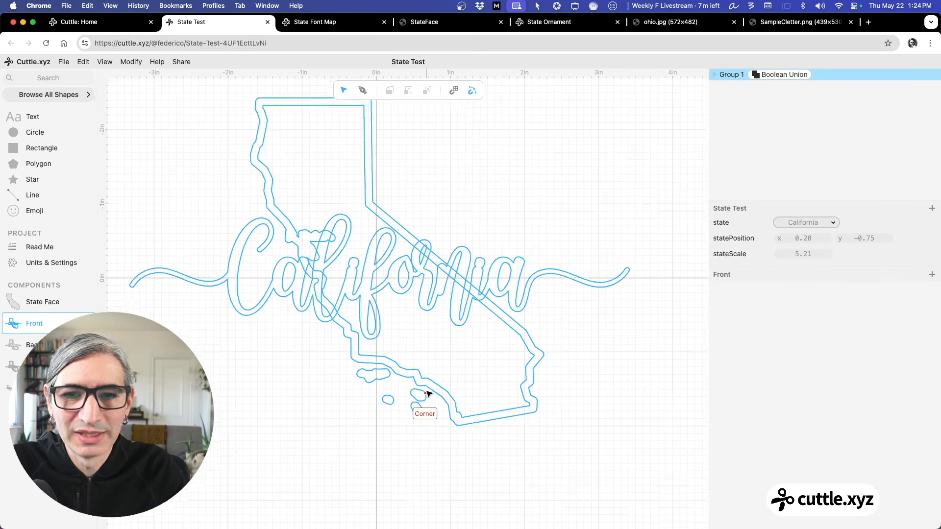
- Fit the California outline around the lettering with stateScale 8.43 and statePosition x -0.07, y -0.90
{"action": "mouse_move", "coordinate": [802, 254]}
{"action": "left_mouse_down"}
{"action": "mouse_move", "coordinate": [940, 253]}
{"action": "mouse_move", "coordinate": [821, 236]}
{"action": "mouse_move", "coordinate": [748, 240]}
{"action": "mouse_move", "coordinate": [796, 247]}
{"action": "left_mouse_up"}
{"action": "left_click_drag", "start_coordinate": [841, 246], "coordinate": [897, 262]}
{"action": "scroll", "coordinate": [571, 267], "scroll_direction": "down", "scroll_amount": 1}
{"action": "scroll", "coordinate": [571, 266], "scroll_direction": "down", "scroll_amount": 3}
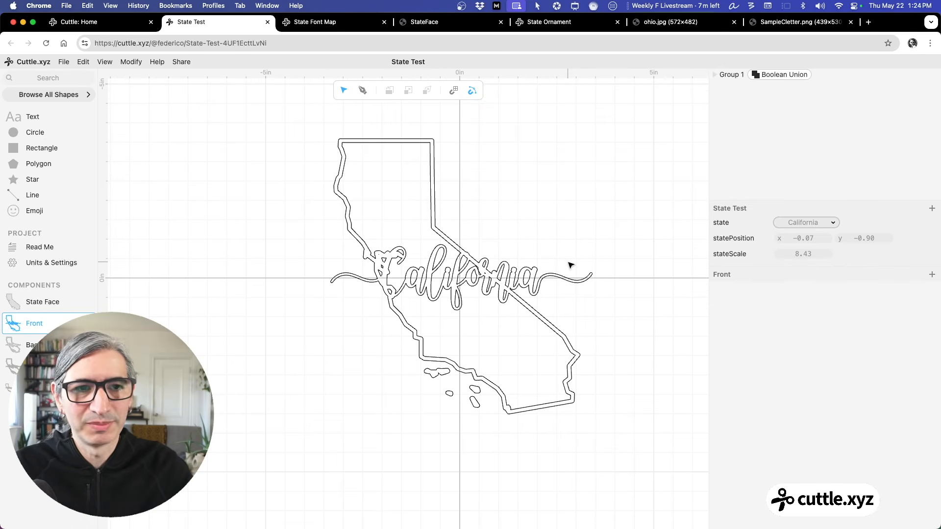
- Switch the state parameter to Texas and reduce stateScale to 5.44
{"action": "left_click", "coordinate": [815, 227]}
{"action": "scroll", "coordinate": [804, 258], "scroll_direction": "down", "scroll_amount": 5}
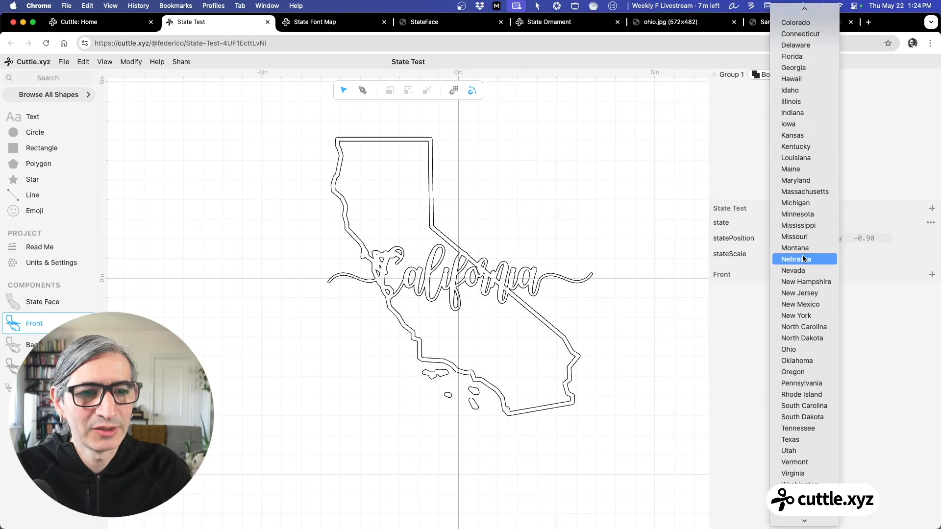
{"action": "left_click", "coordinate": [793, 439]}
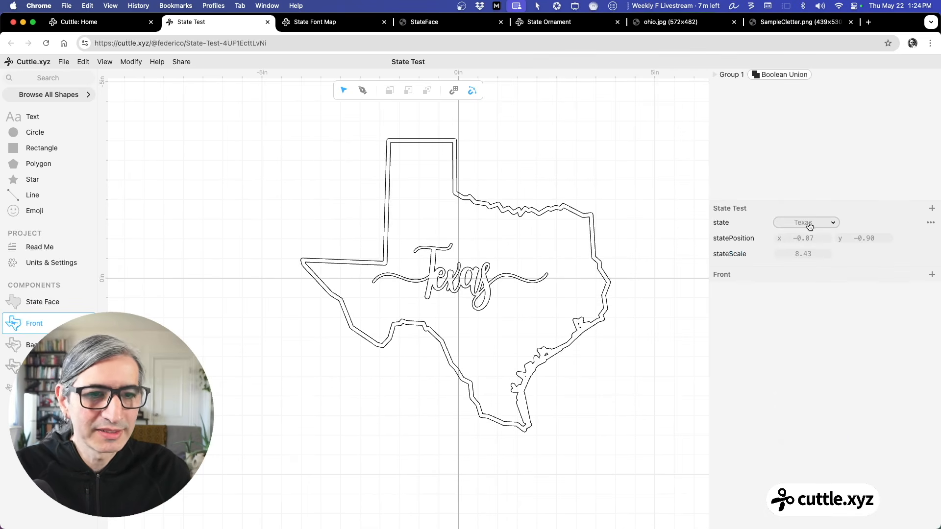
{"action": "left_click_drag", "start_coordinate": [806, 254], "coordinate": [363, 294]}
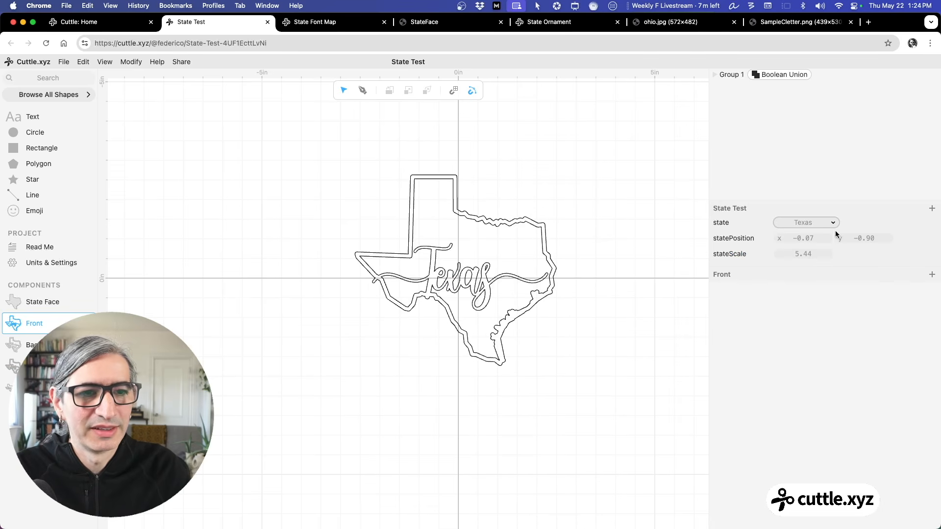
- Change the state parameter to West Virginia for the Front ornament
{"action": "left_click", "coordinate": [793, 223]}
{"action": "left_click", "coordinate": [784, 275]}
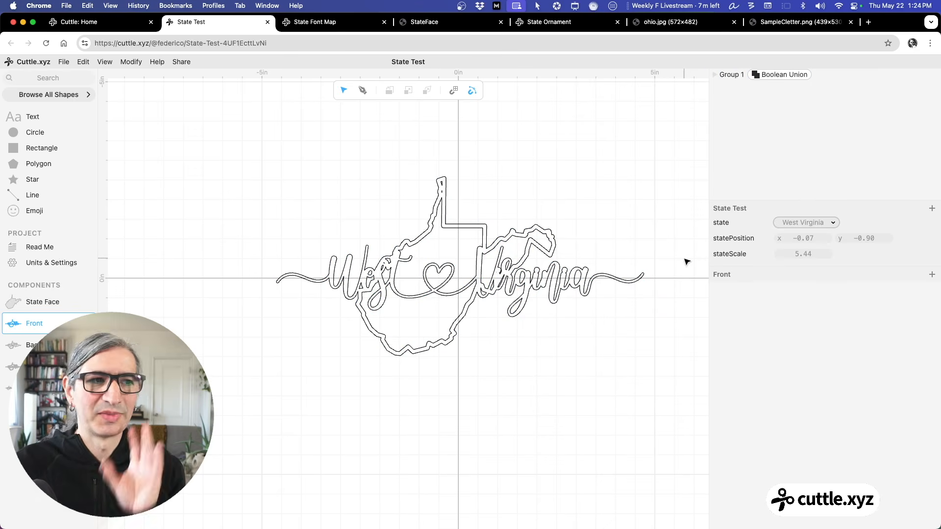
{"action": "left_click", "coordinate": [557, 200]}
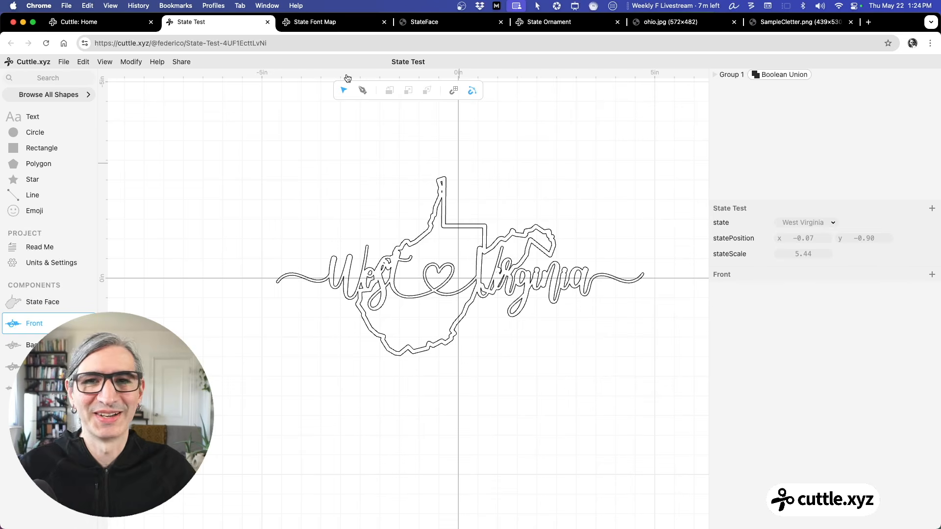
- Switch to the State Ornament project and look over the Ohio design in its State Name component
{"action": "left_click", "coordinate": [306, 23]}
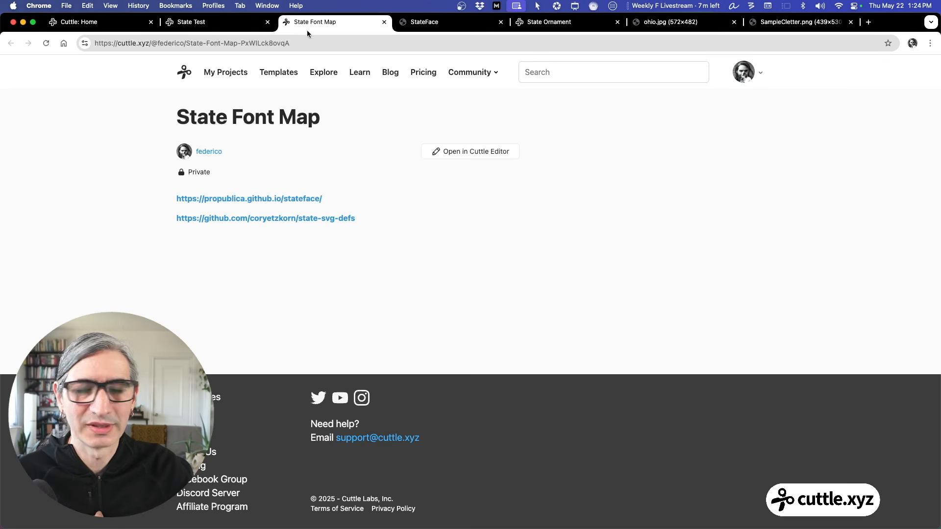
{"action": "left_click", "coordinate": [229, 29]}
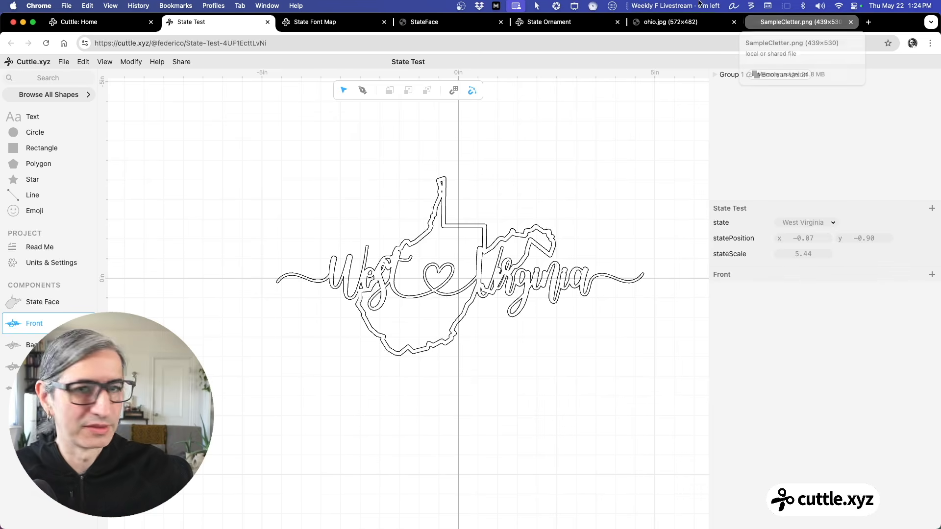
{"action": "left_click", "coordinate": [543, 23]}
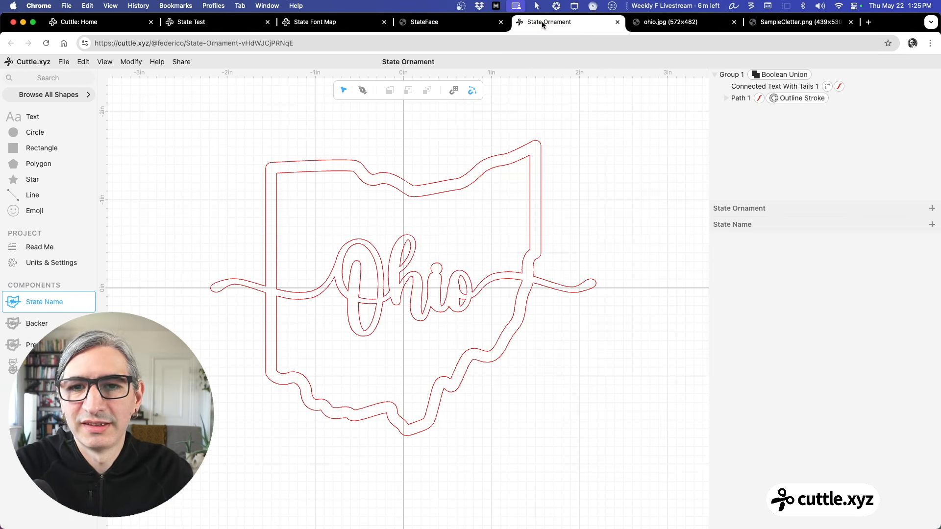
{"action": "left_click", "coordinate": [426, 281]}
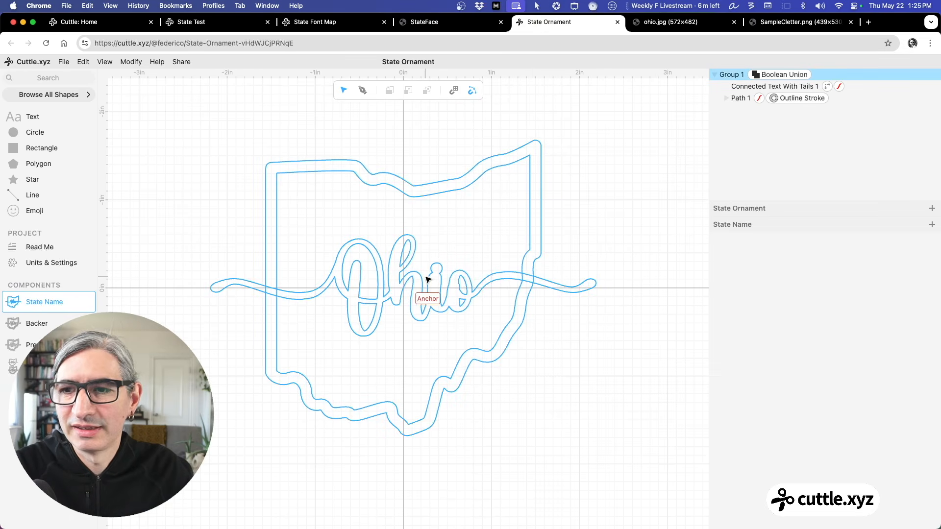
{"action": "key", "text": "Escape"}
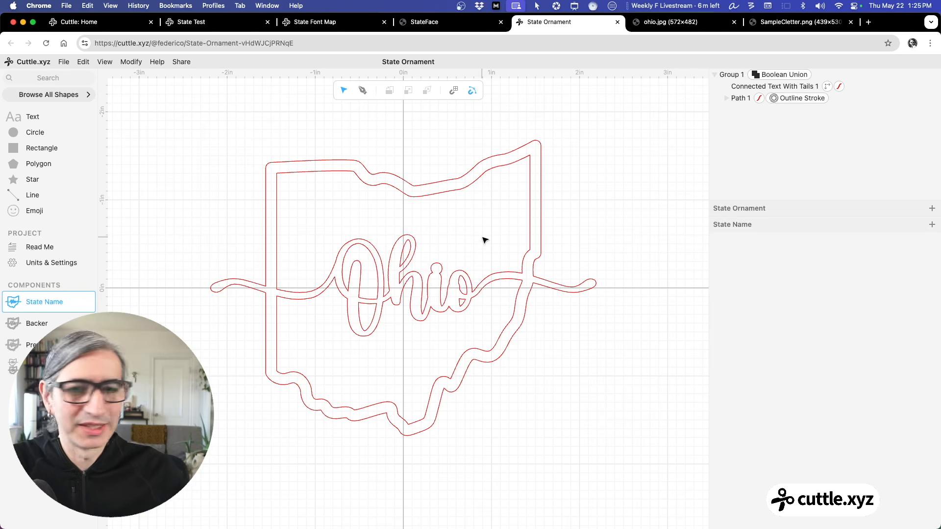
{"action": "scroll", "coordinate": [485, 242], "scroll_direction": "down", "scroll_amount": 3}
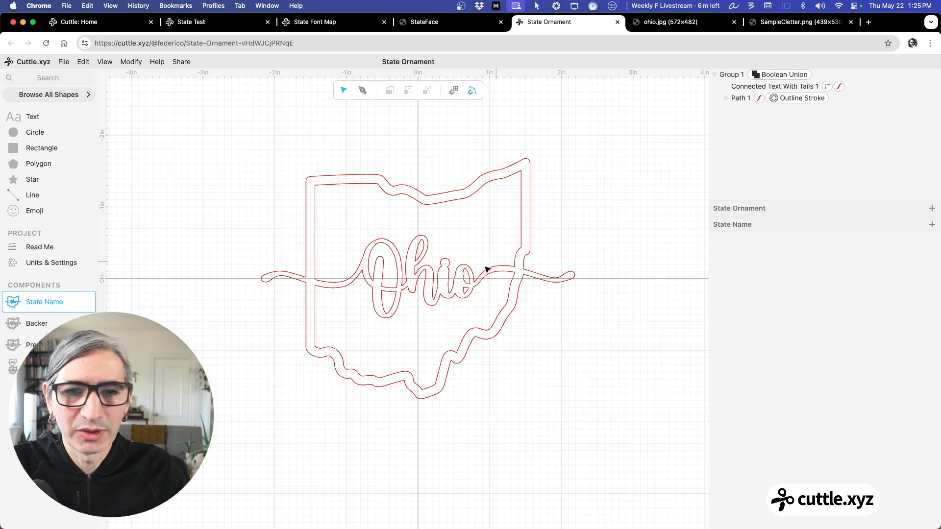
- Change the Ohio lettering to "North Dakota" on two lines and set its lineHeight to 66%
{"action": "double_click", "coordinate": [467, 271]}
{"action": "double_click", "coordinate": [467, 271]}
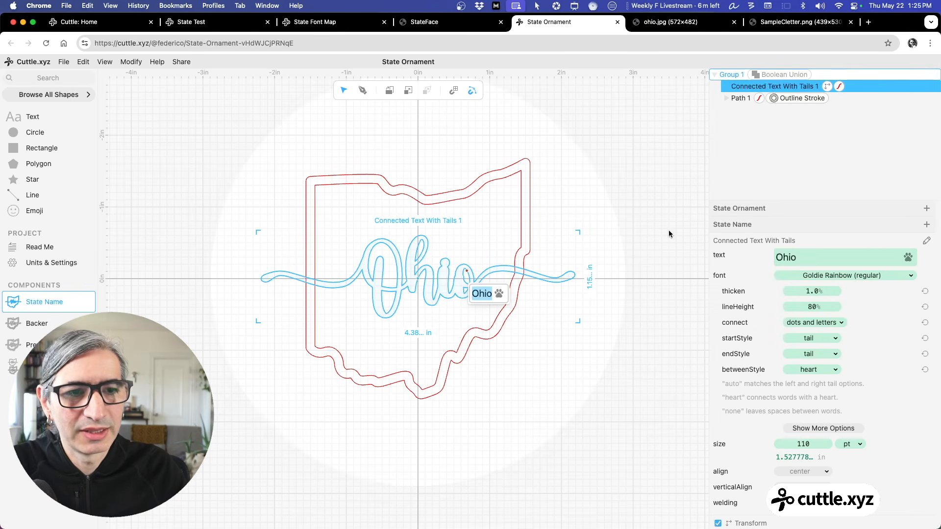
{"action": "left_click", "coordinate": [837, 256]}
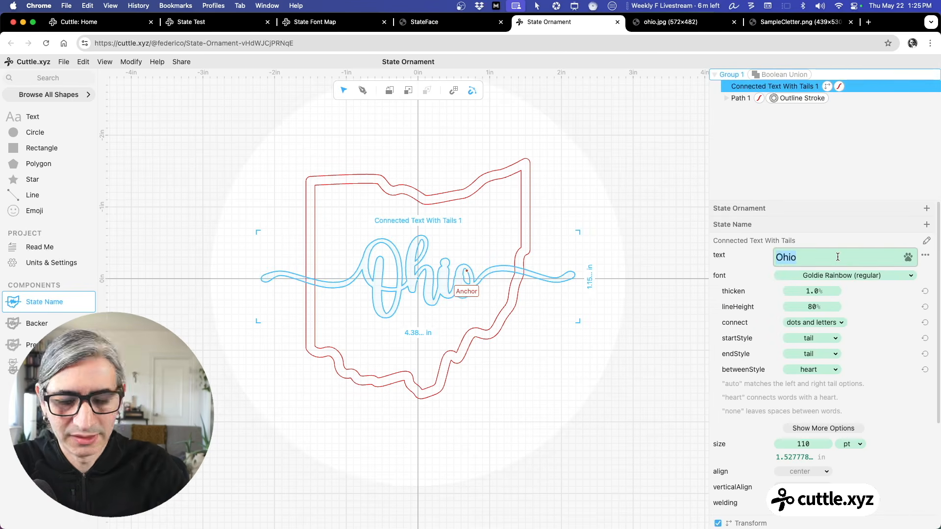
{"action": "type", "text": "North"}
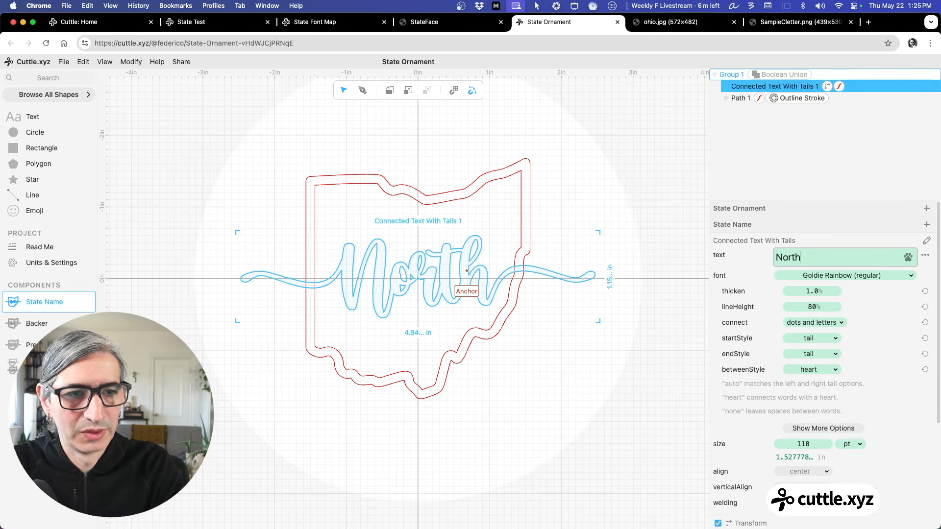
{"action": "key", "text": "Return"}
{"action": "type", "text": "Da"}
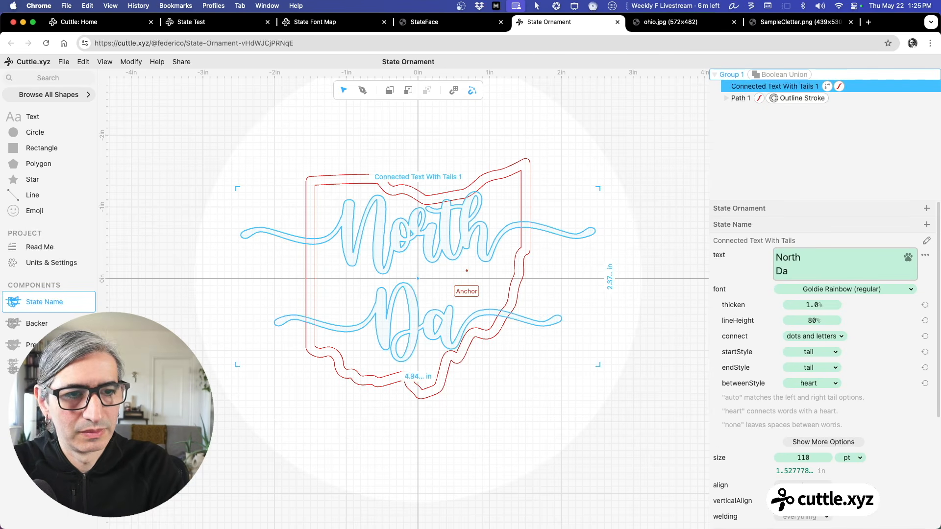
{"action": "type", "text": "kota"}
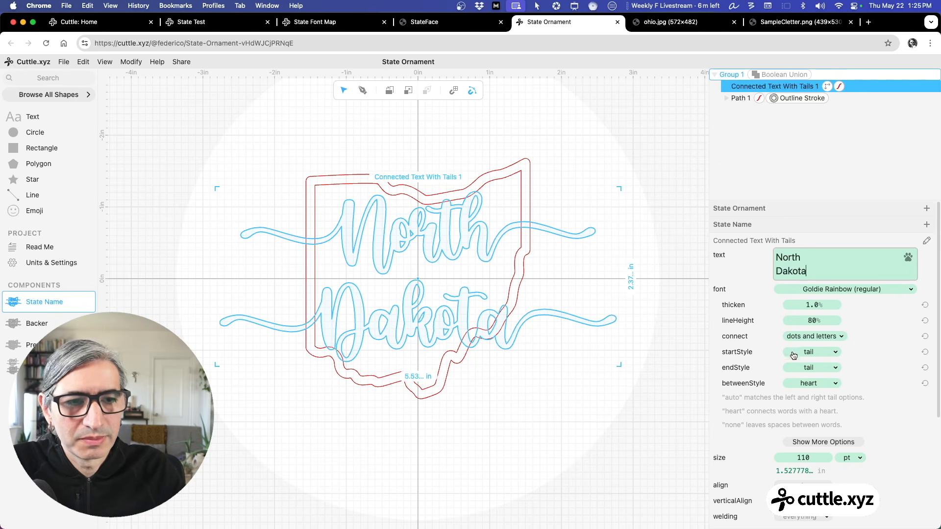
{"action": "left_click_drag", "start_coordinate": [814, 321], "coordinate": [792, 331]}
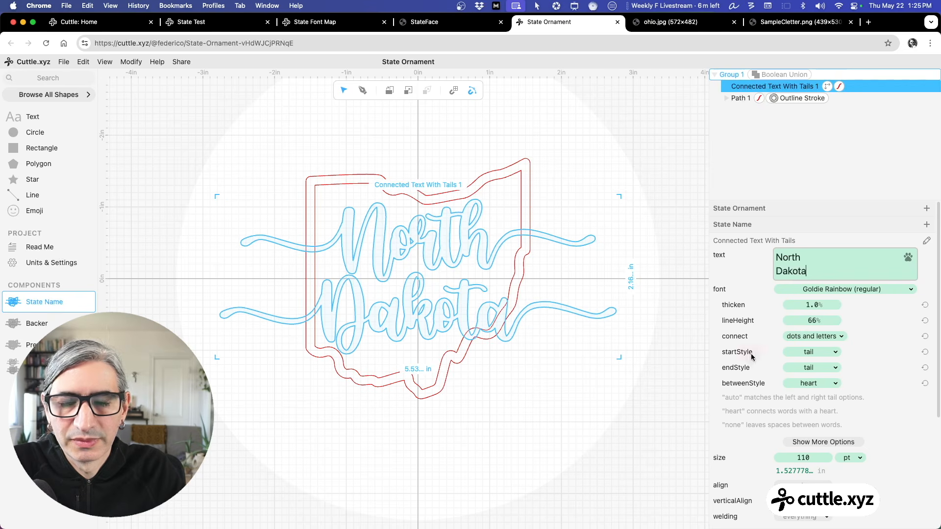
{"action": "left_click", "coordinate": [569, 411]}
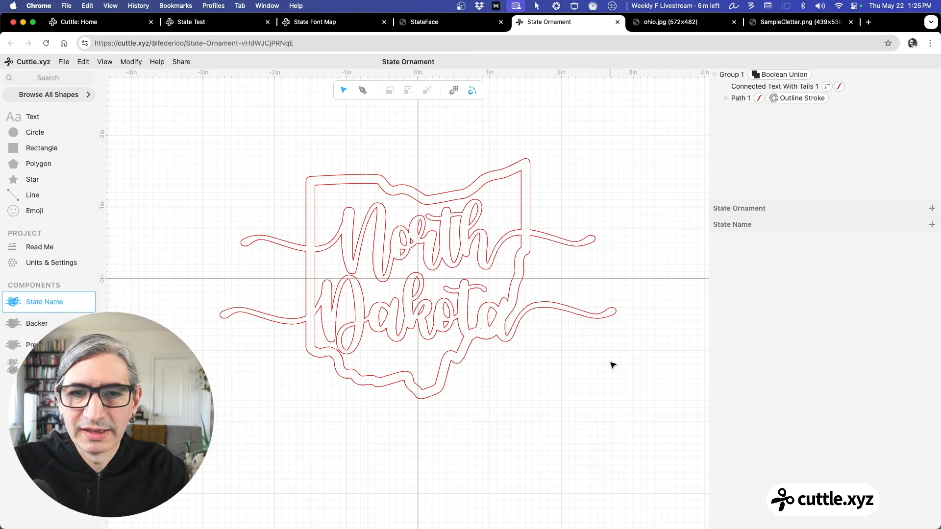
- Switch to Noun Project, search for "north dakota", and place a solid state silhouette on the State Name canvas
{"action": "key", "text": "alt+space"}
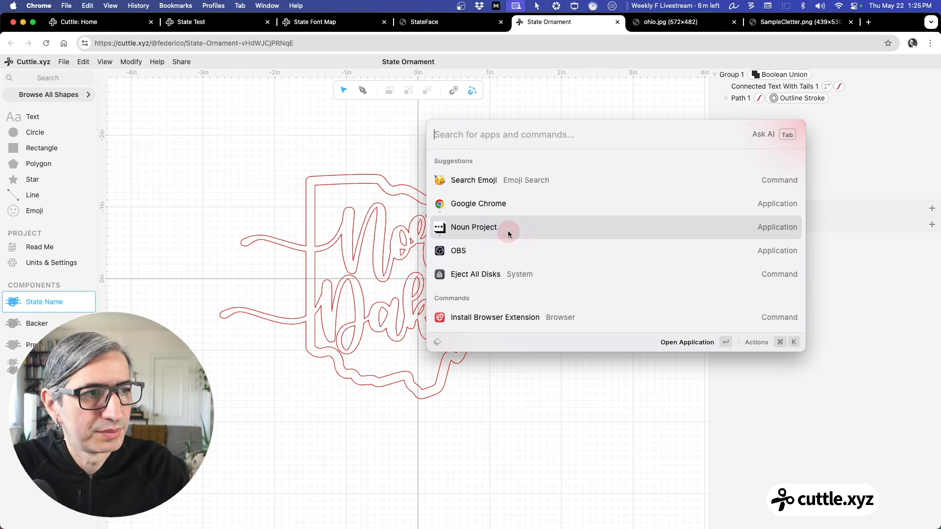
{"action": "key", "text": "Escape"}
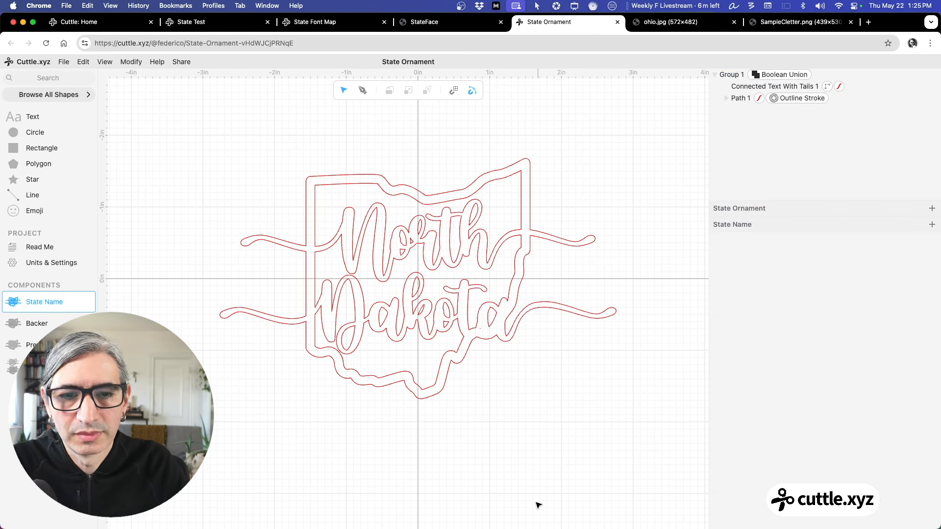
{"action": "left_click", "coordinate": [630, 511]}
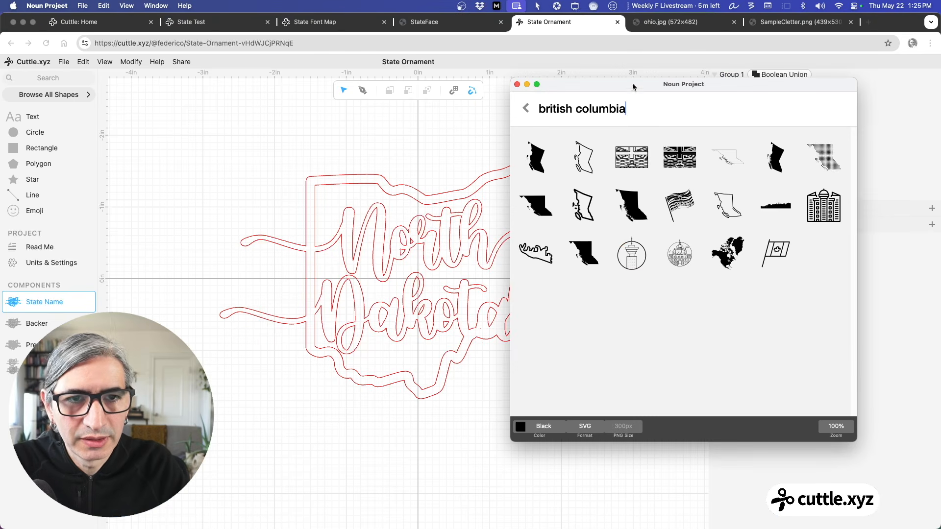
{"action": "left_click_drag", "start_coordinate": [638, 113], "coordinate": [537, 109]}
{"action": "type", "text": "no"}
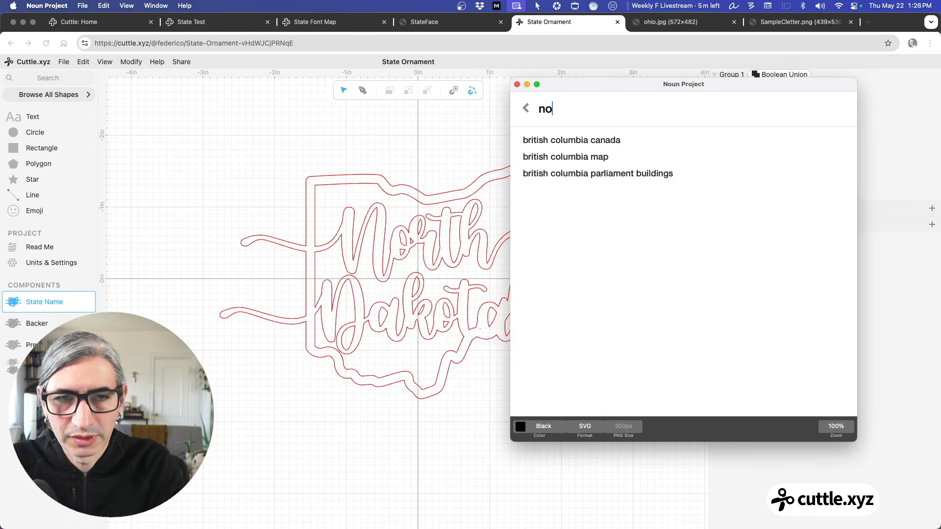
{"action": "type", "text": "rth dak"}
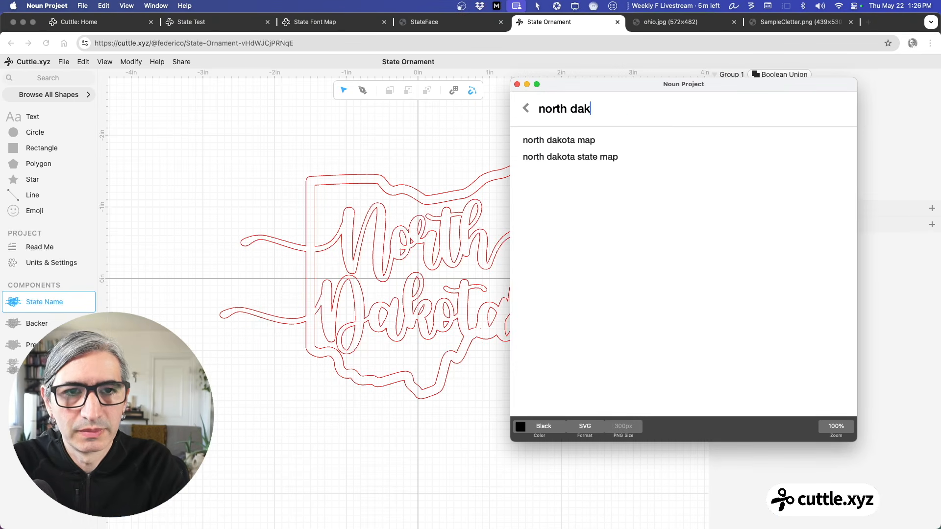
{"action": "type", "text": "ota"}
{"action": "key", "text": "Return"}
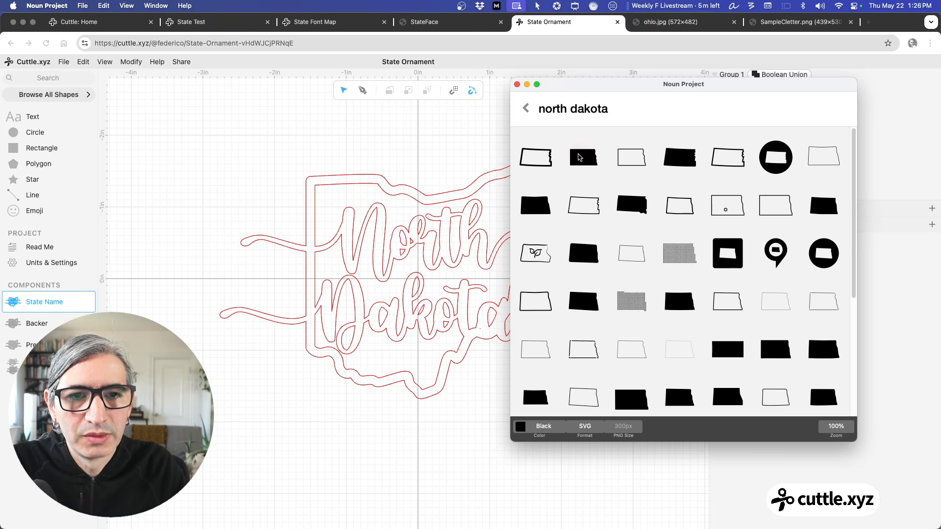
{"action": "left_click_drag", "start_coordinate": [579, 157], "coordinate": [489, 126]}
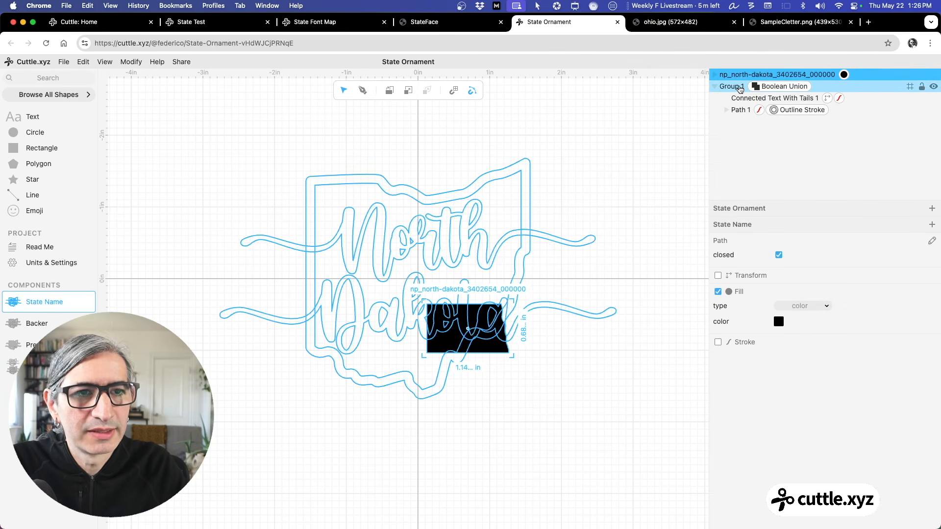
- Ungroup the Boolean Union holding the lettering and Ohio outline, then hide the Ohio outline path
{"action": "left_click", "coordinate": [728, 92]}
{"action": "right_click", "coordinate": [728, 89]}
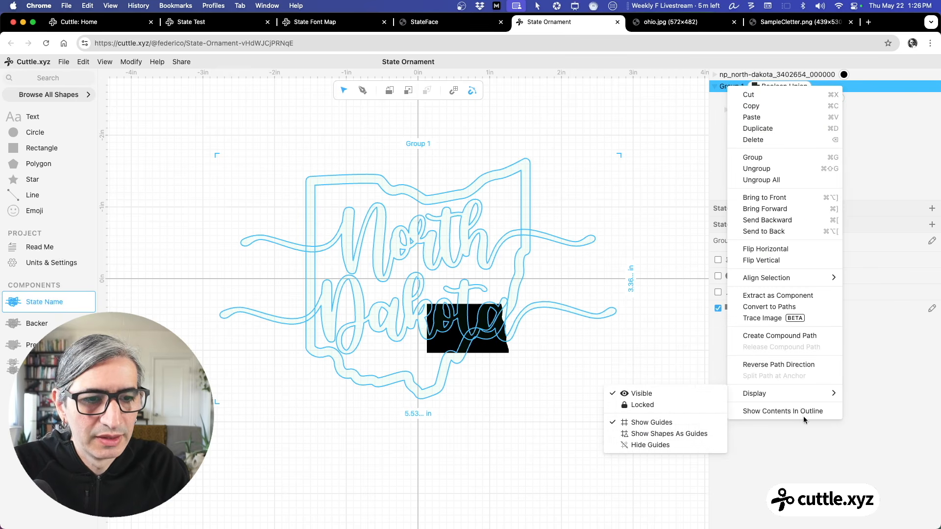
{"action": "left_click", "coordinate": [801, 169]}
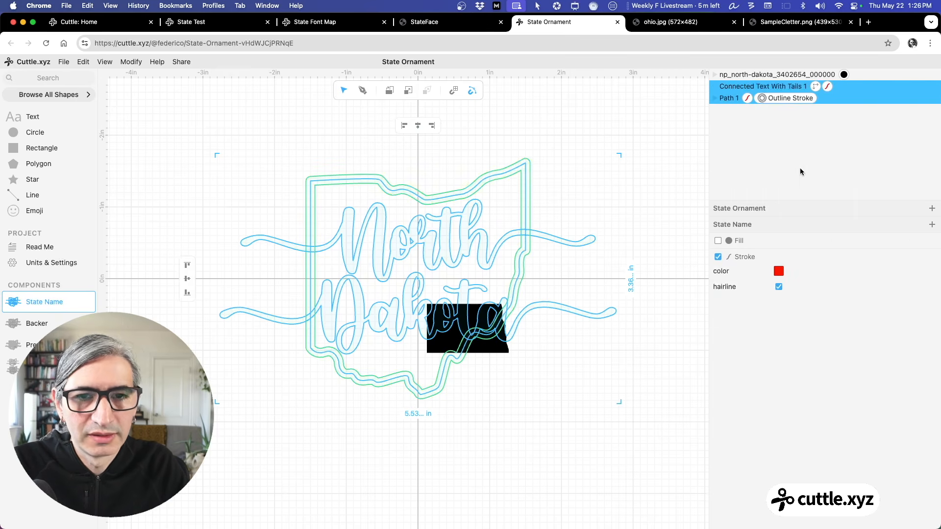
{"action": "left_click", "coordinate": [641, 140]}
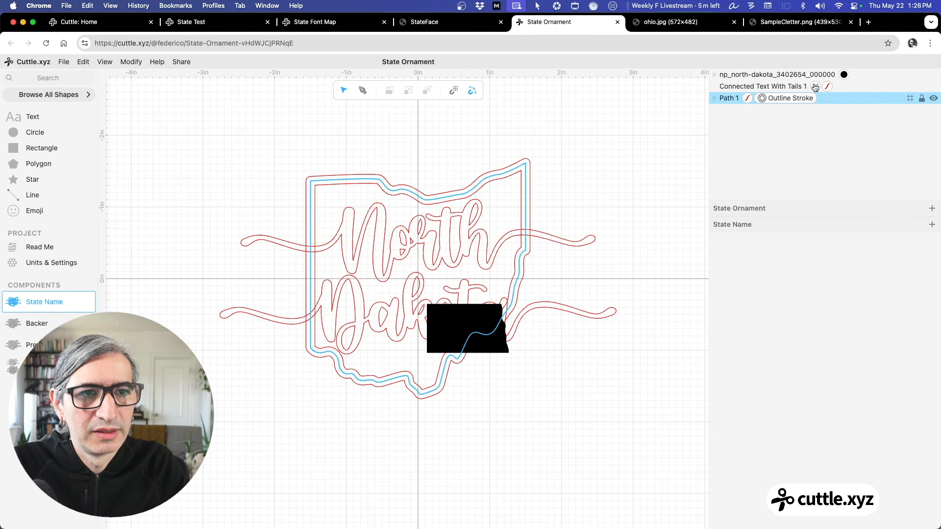
{"action": "left_click", "coordinate": [933, 98]}
- Move the North Dakota silhouette over the middle of the lettering and enlarge it to a scale of 3.13
{"action": "left_click", "coordinate": [473, 333]}
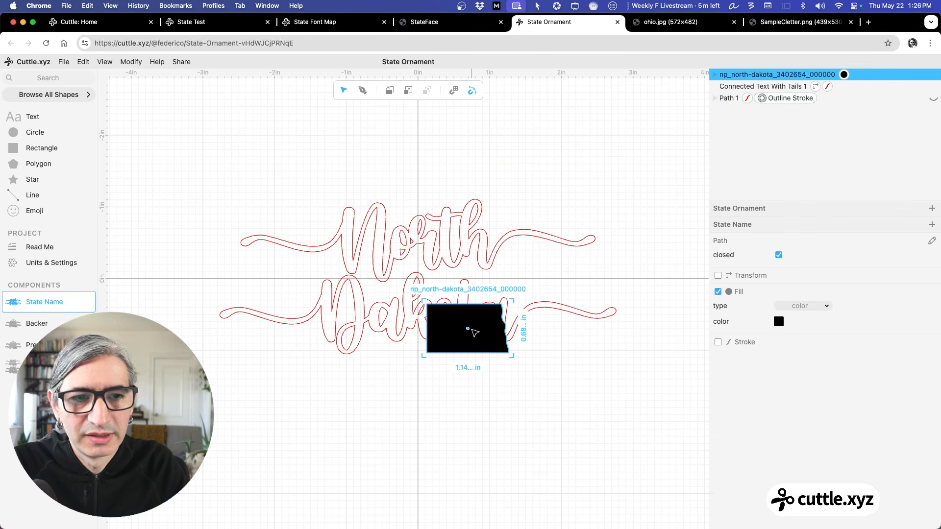
{"action": "left_click_drag", "start_coordinate": [469, 330], "coordinate": [427, 277]}
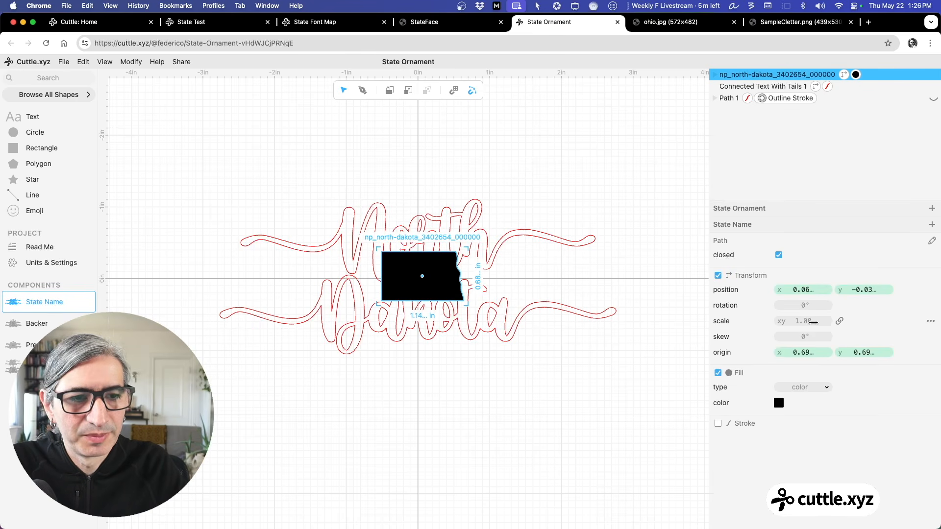
{"action": "left_click", "coordinate": [424, 316]}
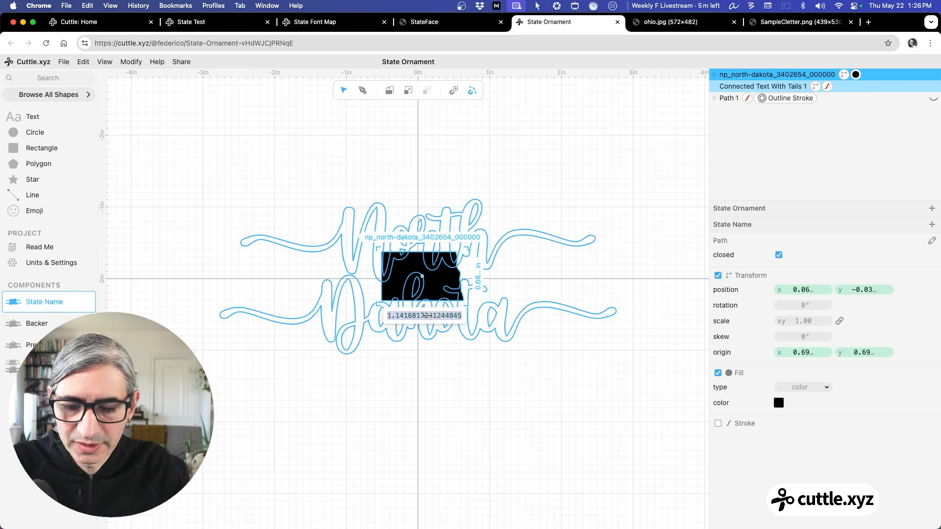
{"action": "type", "text": "3"}
{"action": "key", "text": "Return"}
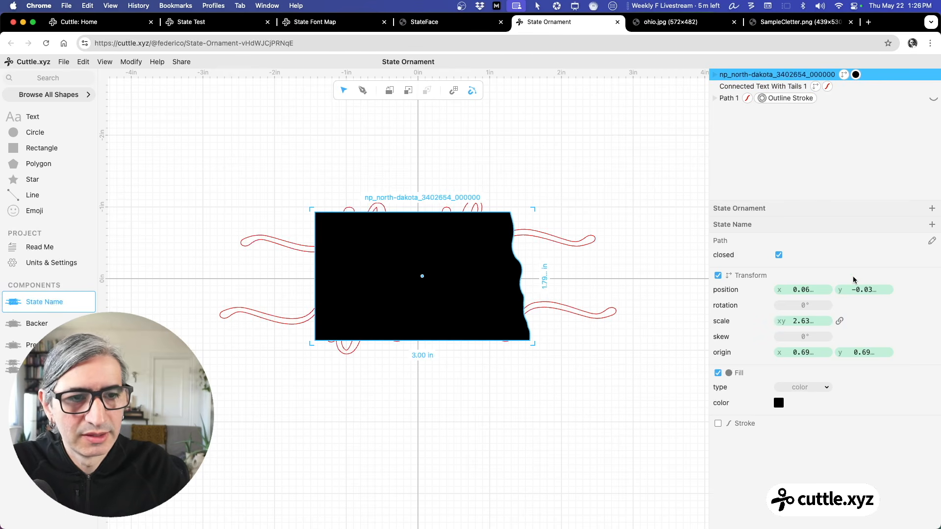
{"action": "left_click_drag", "start_coordinate": [802, 321], "coordinate": [876, 323]}
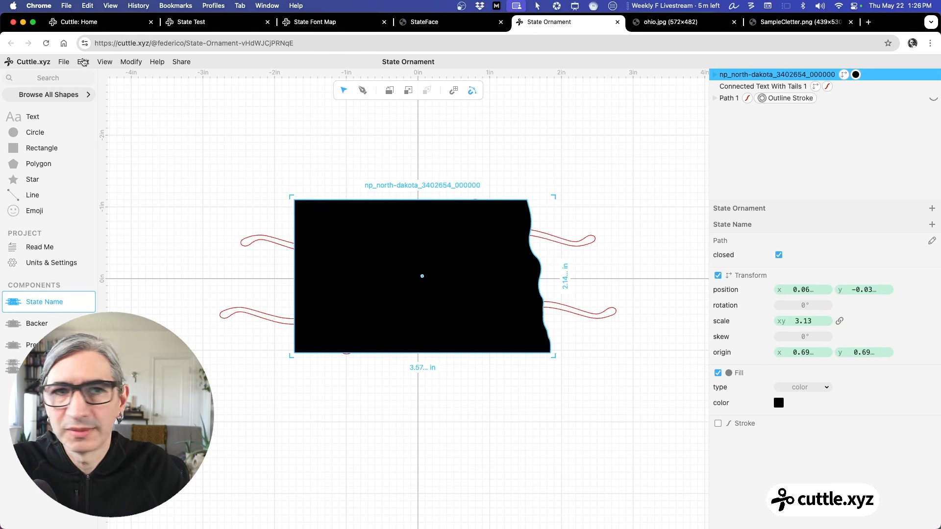
- Convert the North Dakota silhouette to paths and replace its fill with a stroke
{"action": "left_click", "coordinate": [83, 63]}
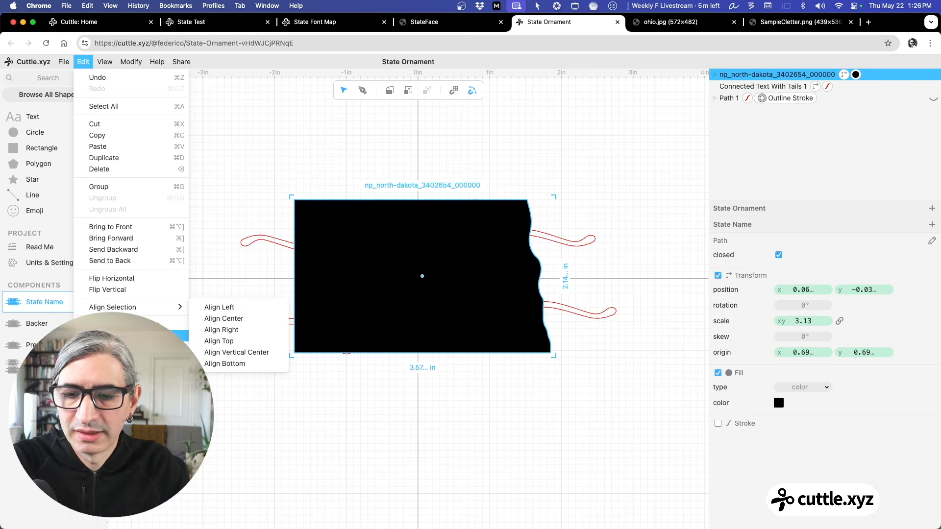
{"action": "left_click", "coordinate": [129, 342]}
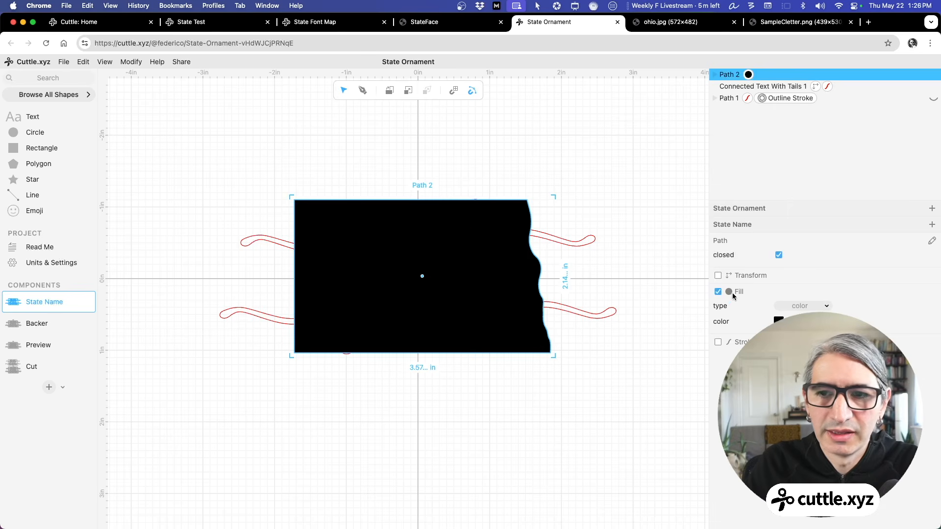
{"action": "left_click", "coordinate": [718, 292]}
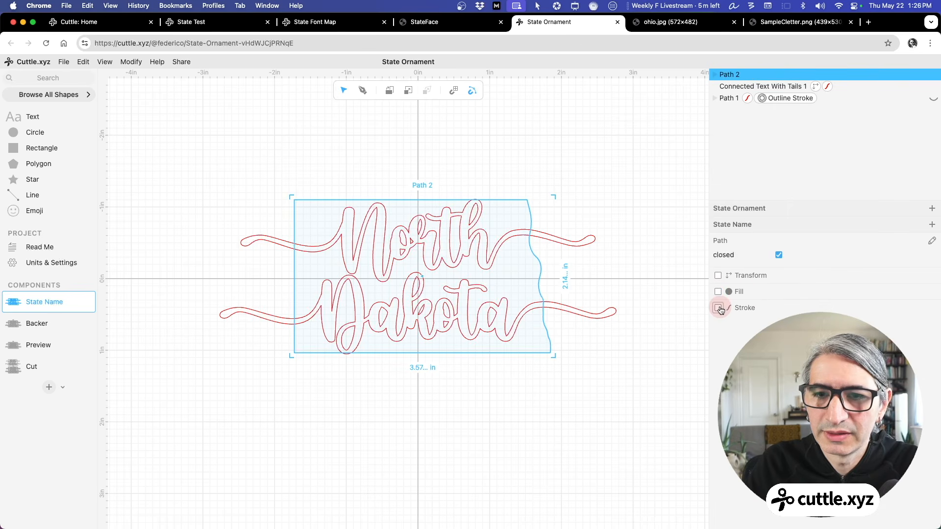
{"action": "left_click", "coordinate": [719, 308]}
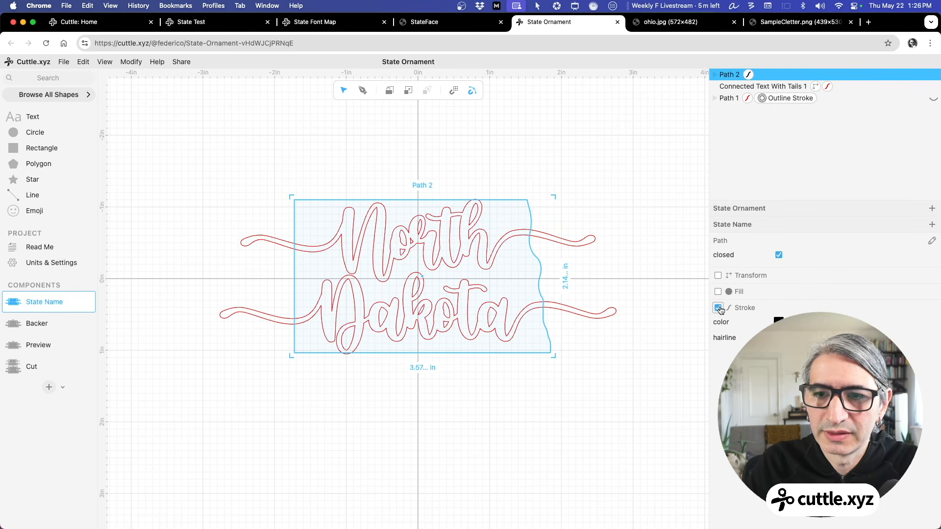
- Apply an Outline Stroke modifier to the North Dakota path with a width of 1/8
{"action": "left_click", "coordinate": [129, 63]}
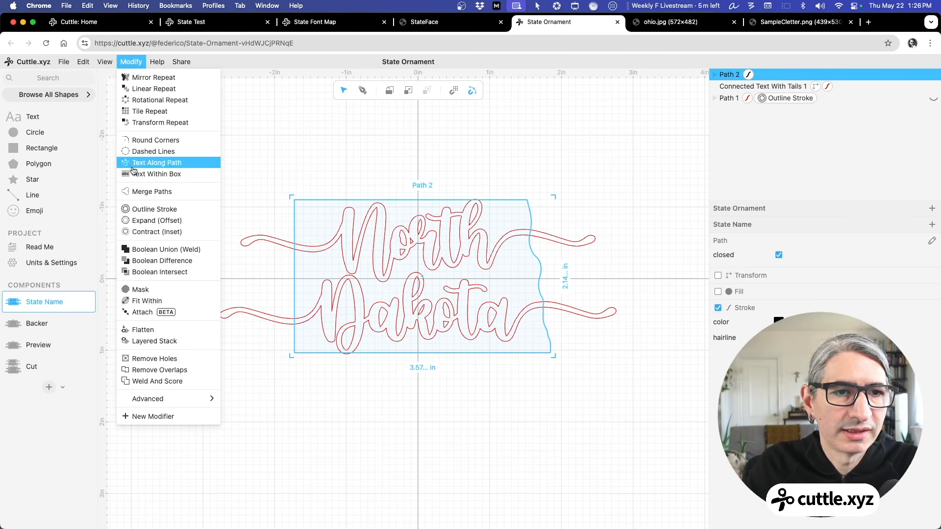
{"action": "left_click", "coordinate": [144, 209]}
{"action": "left_click", "coordinate": [807, 254]}
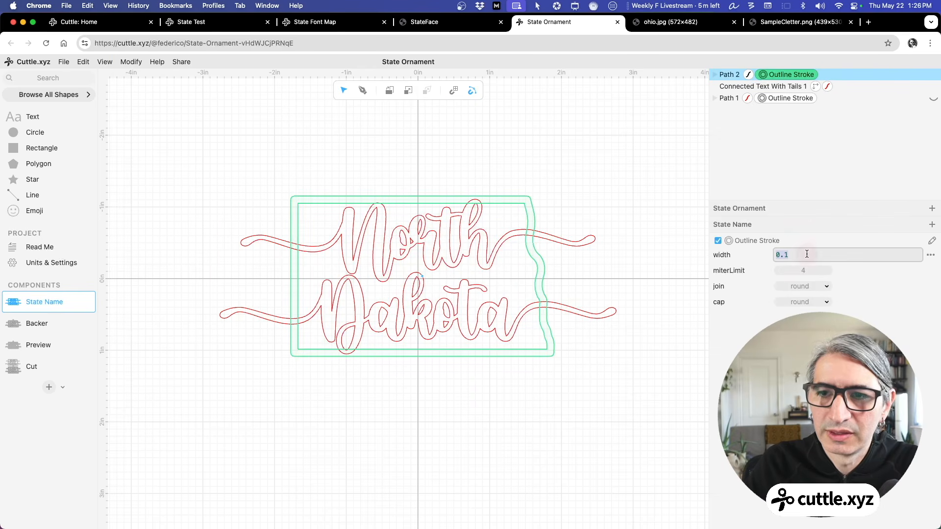
{"action": "type", "text": "1/8"}
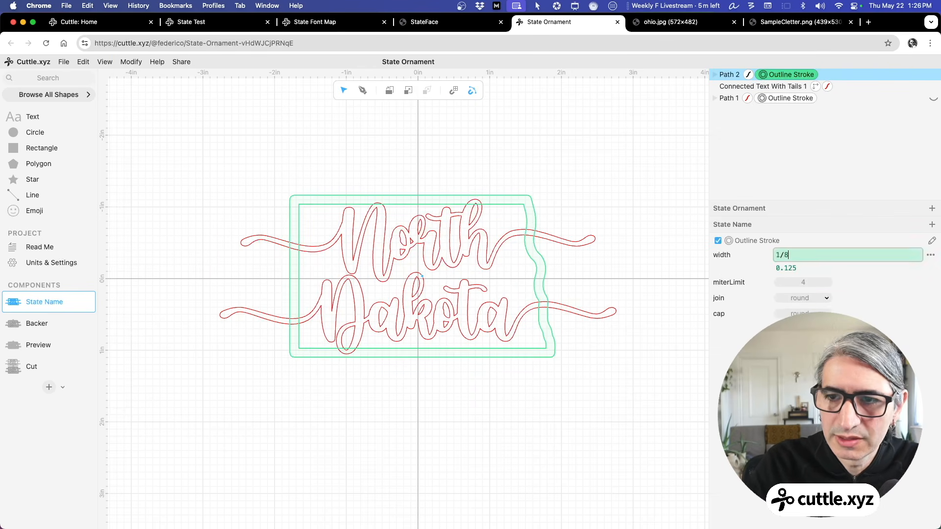
- Enable Transform on the North Dakota outline path and scale it up to about 4.2 in wide around the lettering
{"action": "left_click", "coordinate": [605, 135]}
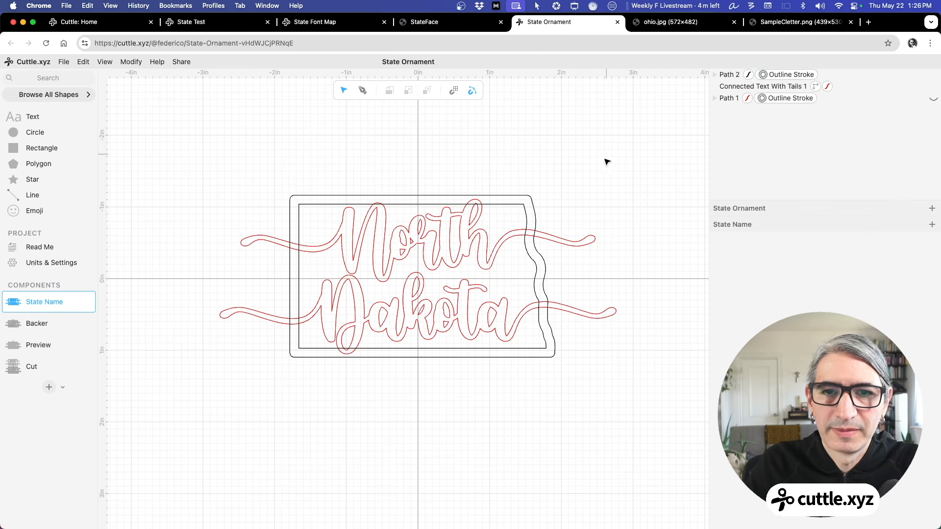
{"action": "left_click", "coordinate": [517, 205]}
{"action": "left_click", "coordinate": [641, 196]}
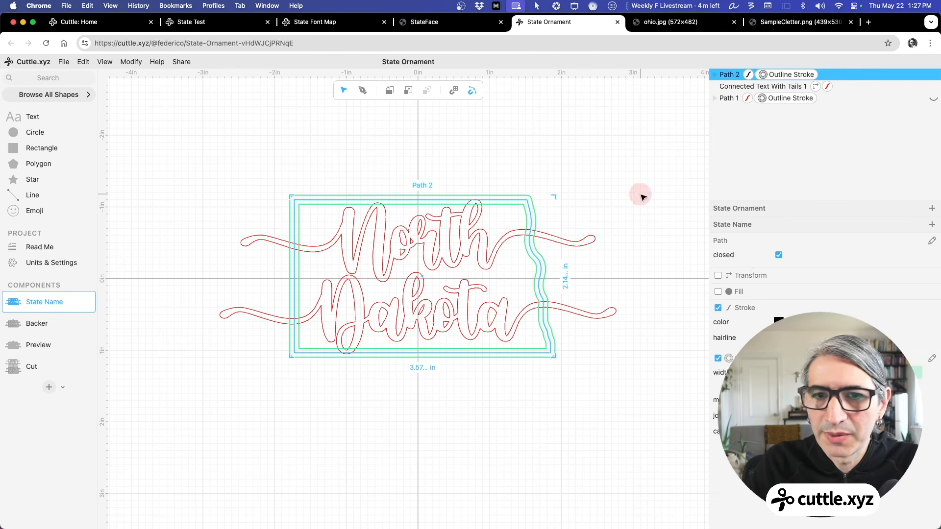
{"action": "left_click", "coordinate": [725, 98]}
{"action": "left_click", "coordinate": [728, 75]}
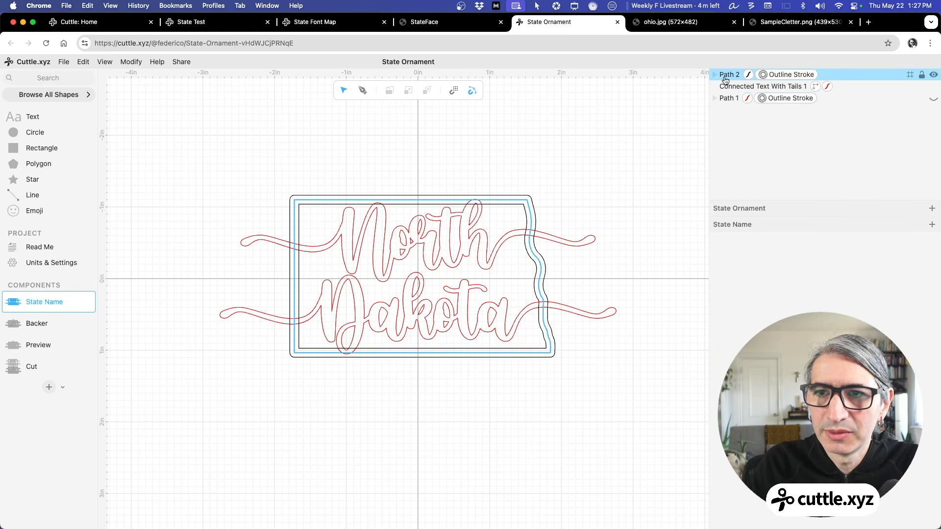
{"action": "left_click", "coordinate": [647, 147]}
{"action": "left_click", "coordinate": [535, 203]}
{"action": "left_click", "coordinate": [535, 203]}
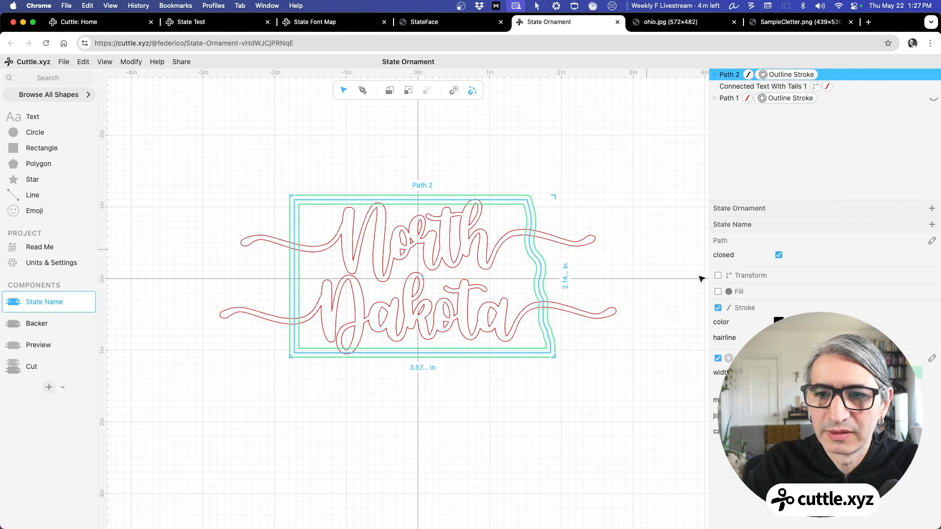
{"action": "left_click", "coordinate": [719, 276]}
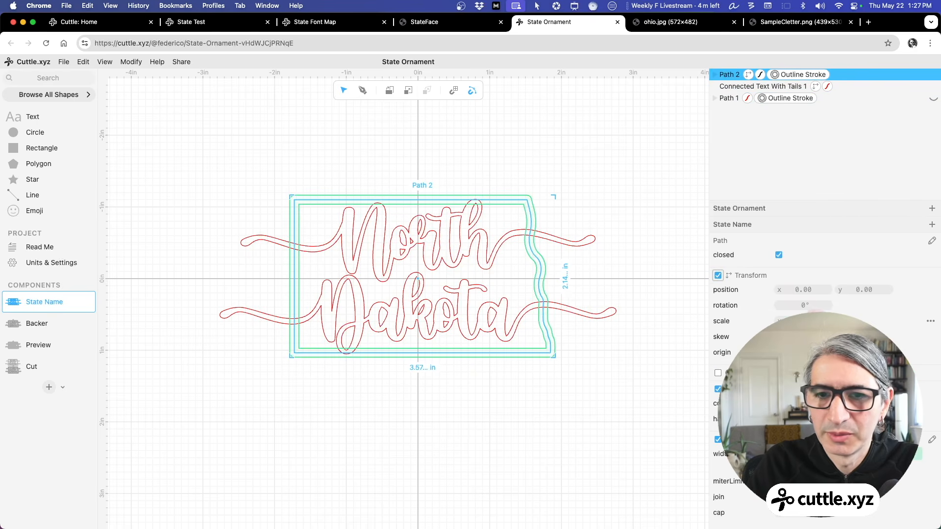
{"action": "left_click_drag", "start_coordinate": [814, 322], "coordinate": [823, 321]}
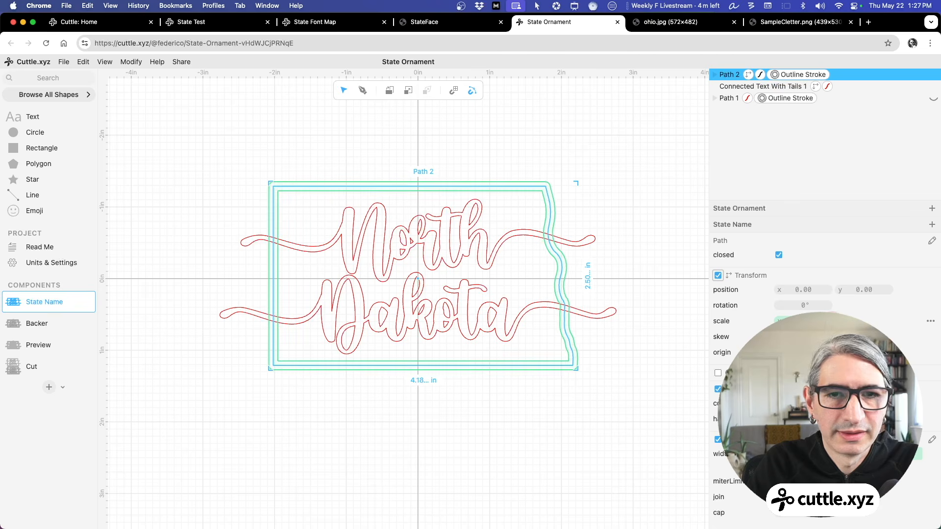
{"action": "left_click", "coordinate": [610, 389]}
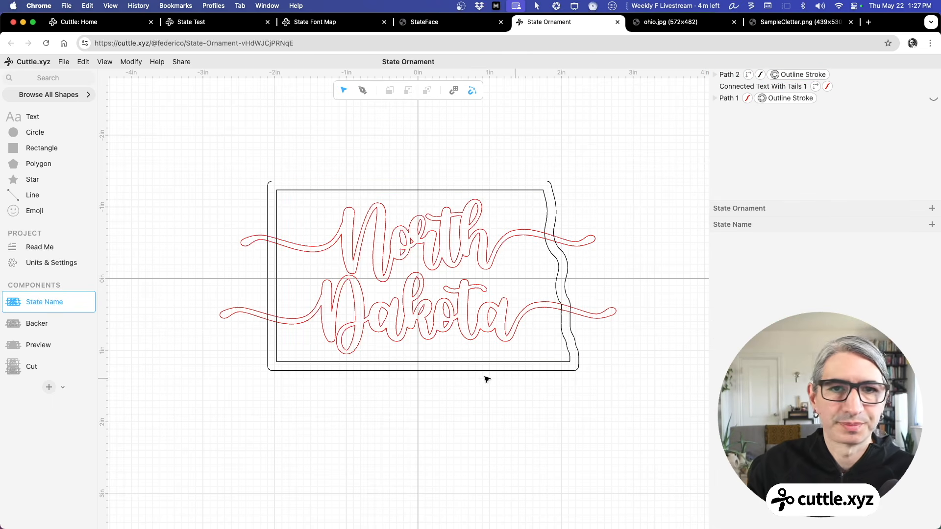
- Combine the North Dakota outline and the tailed lettering with a Boolean Union
{"action": "mouse_move", "coordinate": [185, 116]}
{"action": "left_mouse_down"}
{"action": "mouse_move", "coordinate": [603, 384]}
{"action": "mouse_move", "coordinate": [654, 460]}
{"action": "left_mouse_up"}
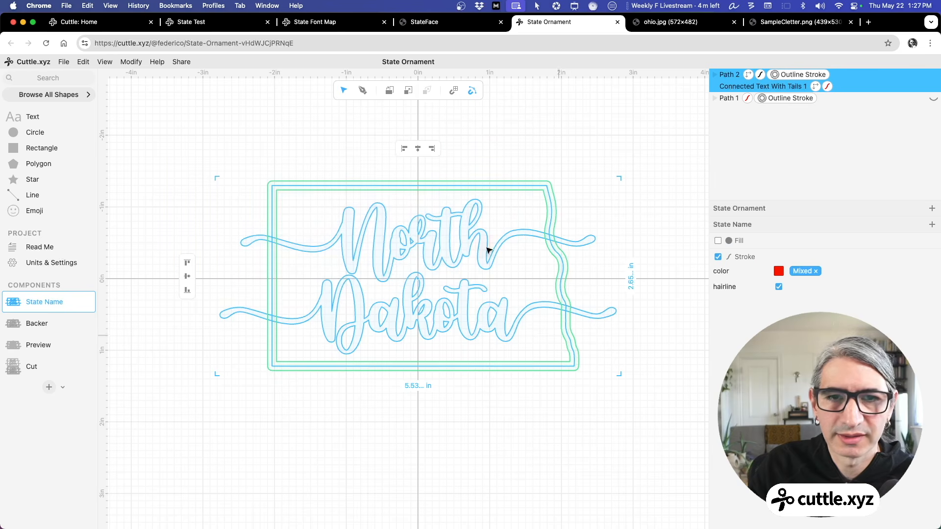
{"action": "left_click", "coordinate": [121, 64]}
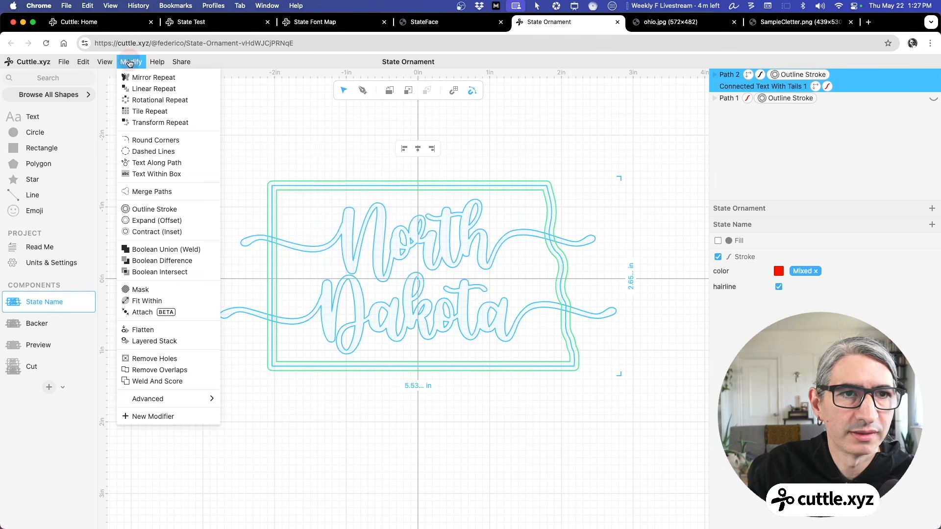
{"action": "left_click", "coordinate": [166, 250]}
{"action": "left_click", "coordinate": [221, 148]}
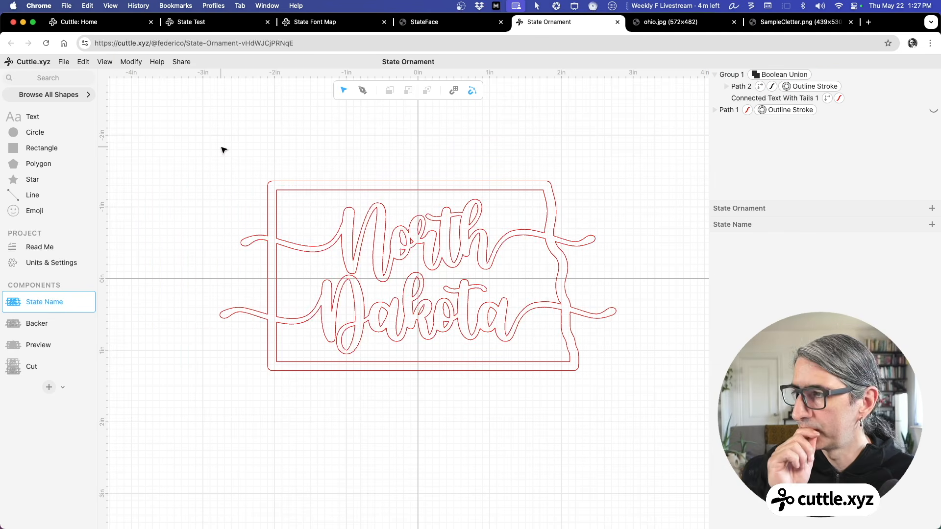
{"action": "scroll", "coordinate": [222, 147], "scroll_direction": "up", "scroll_amount": 1}
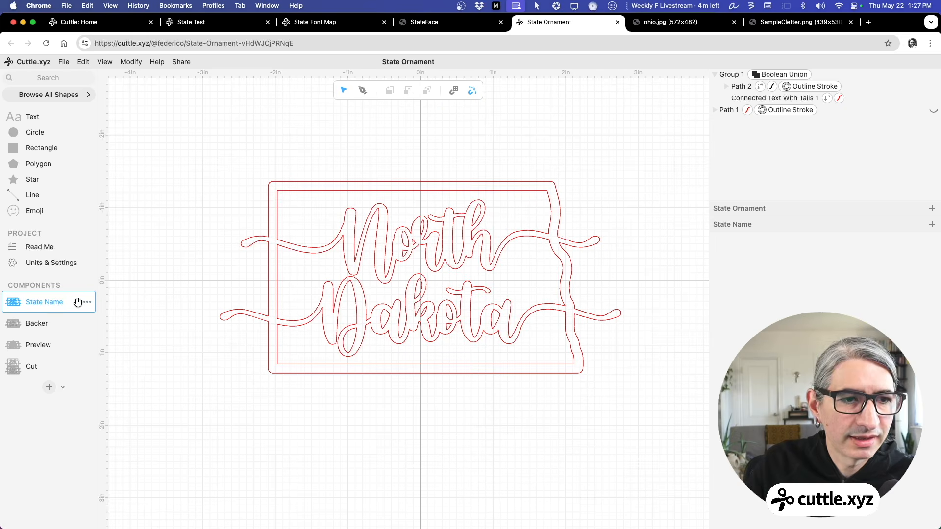
- Examine the North Dakota design in the Backer, Preview and Cut components
{"action": "left_click", "coordinate": [24, 323]}
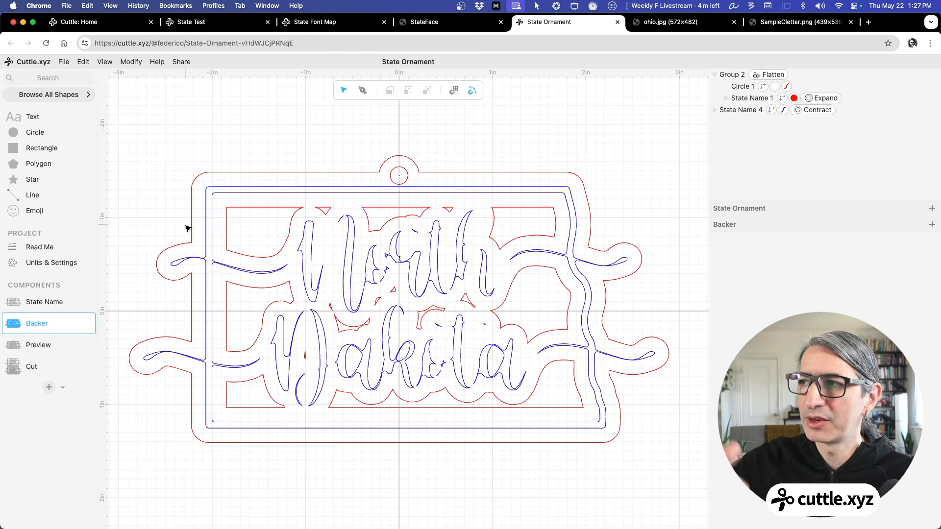
{"action": "left_click", "coordinate": [160, 260]}
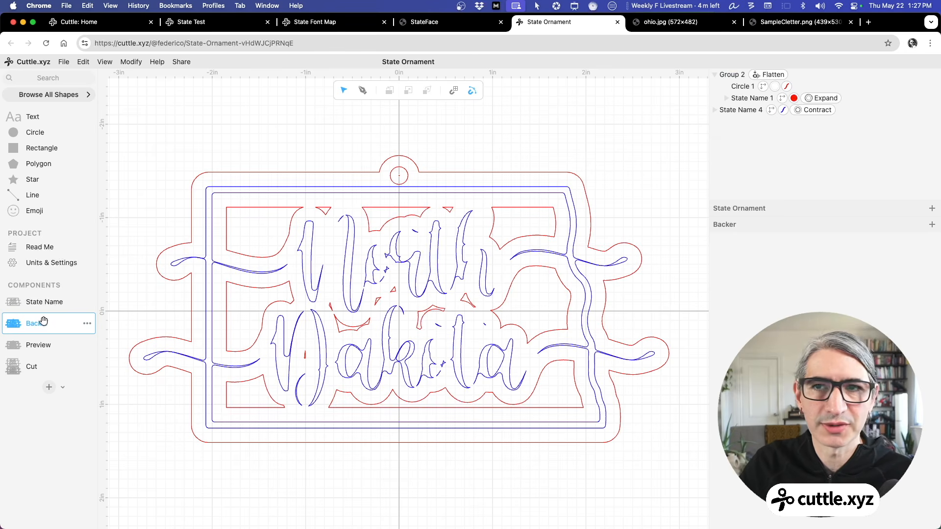
{"action": "left_click", "coordinate": [39, 344]}
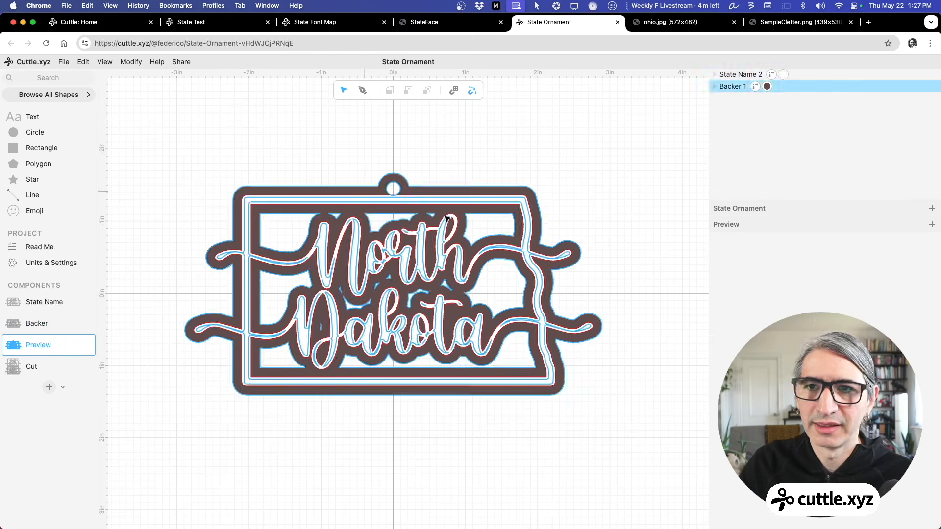
{"action": "left_click", "coordinate": [32, 366]}
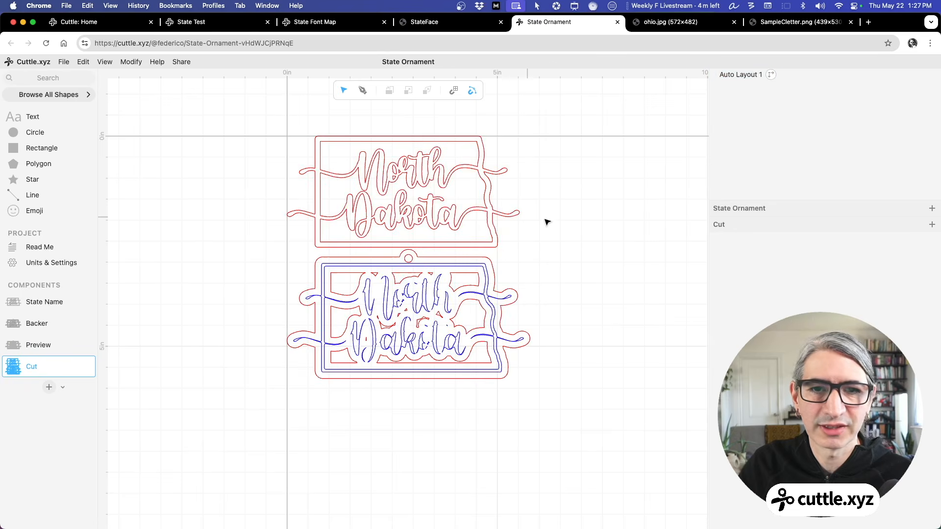
{"action": "scroll", "coordinate": [584, 225], "scroll_direction": "down", "scroll_amount": 3}
{"action": "scroll", "coordinate": [582, 225], "scroll_direction": "up", "scroll_amount": 3}
{"action": "left_click_drag", "start_coordinate": [550, 210], "coordinate": [545, 226]}
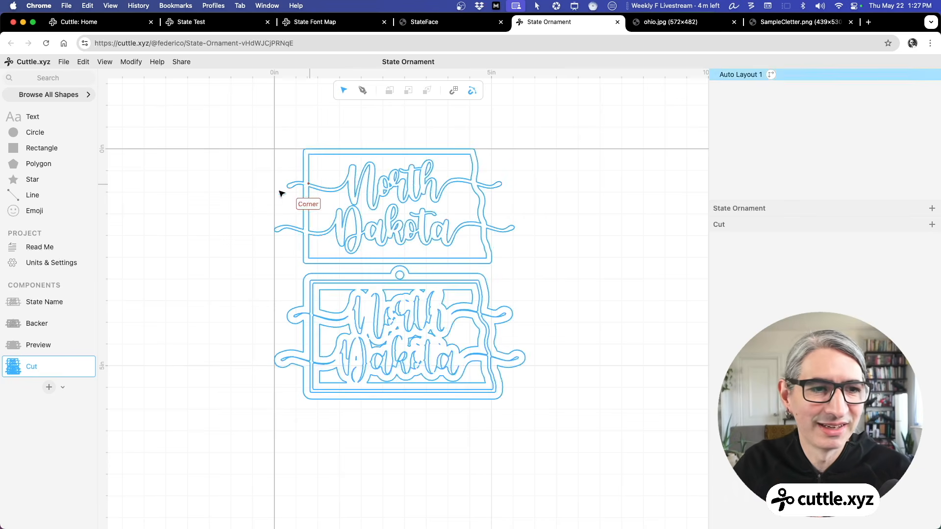
- Return to the State Name component and hide the Connected Text With Tails lettering inside the Boolean Union group
{"action": "left_click", "coordinate": [39, 304]}
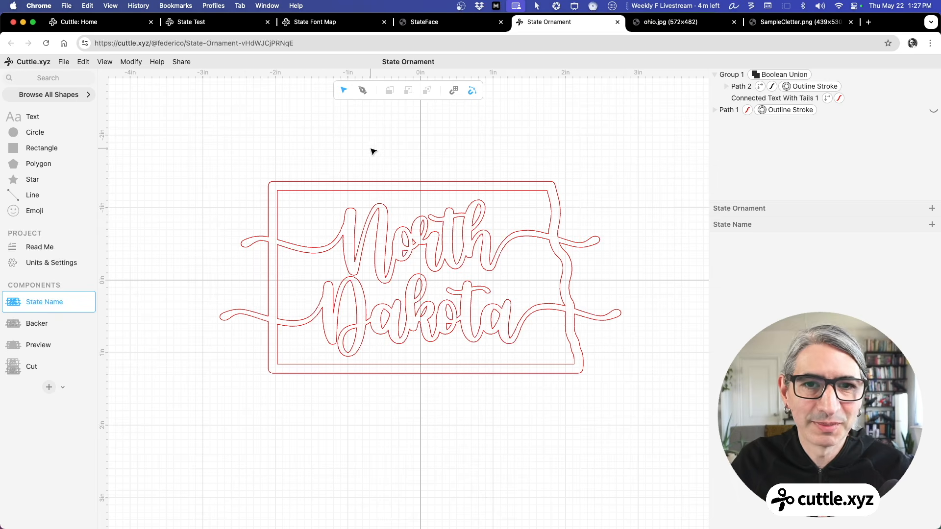
{"action": "scroll", "coordinate": [372, 152], "scroll_direction": "up", "scroll_amount": 1}
{"action": "scroll", "coordinate": [376, 176], "scroll_direction": "down", "scroll_amount": 3}
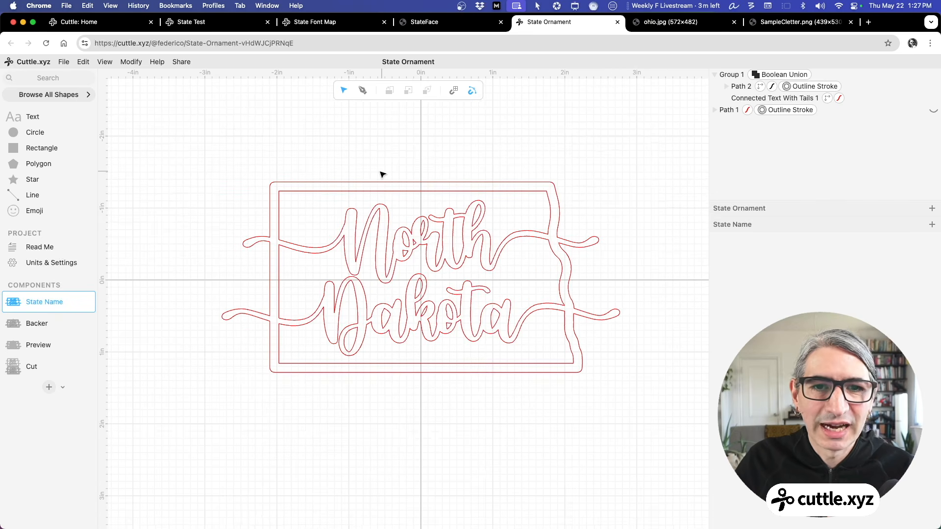
{"action": "left_click", "coordinate": [447, 211]}
{"action": "scroll", "coordinate": [449, 218], "scroll_direction": "down", "scroll_amount": 2}
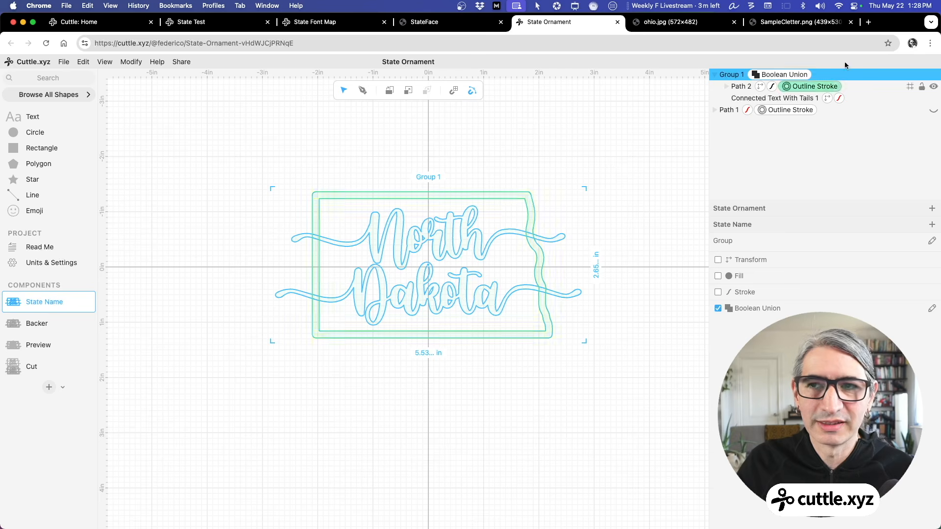
{"action": "left_click", "coordinate": [630, 174]}
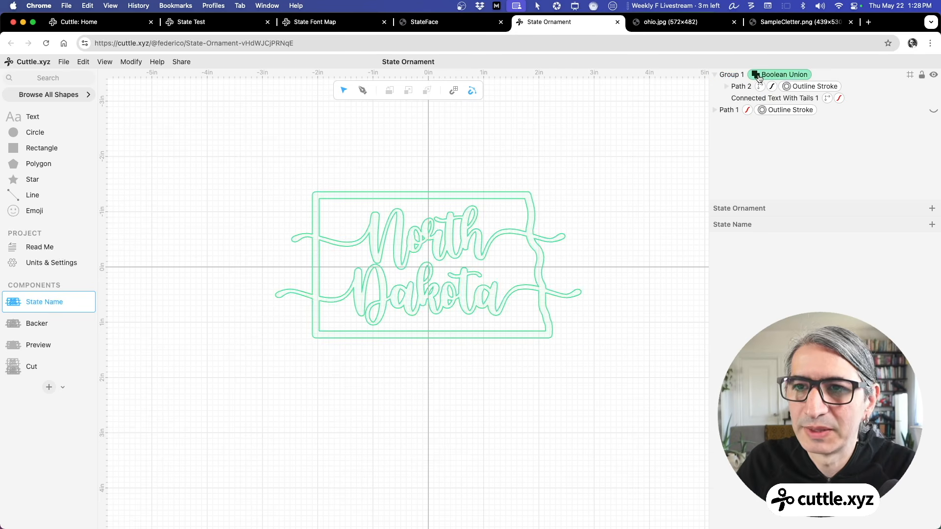
{"action": "left_click", "coordinate": [785, 98]}
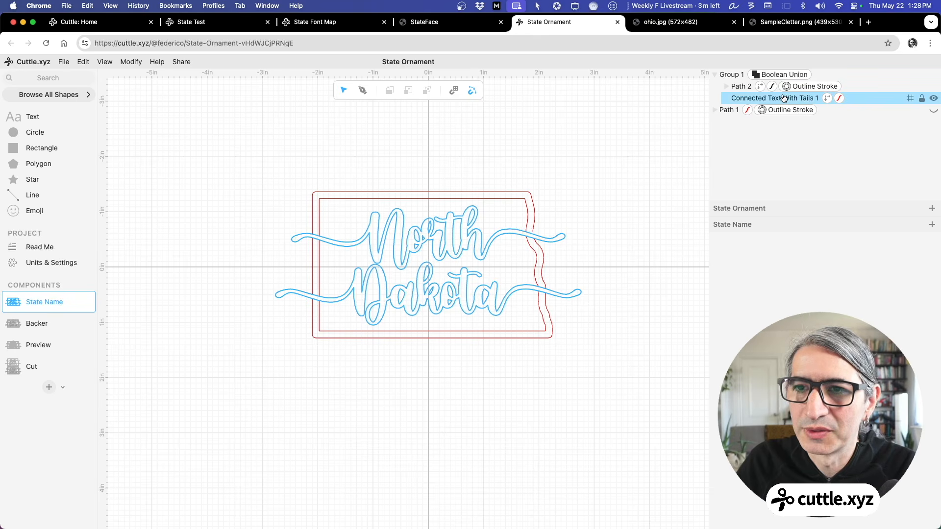
{"action": "left_click", "coordinate": [933, 99]}
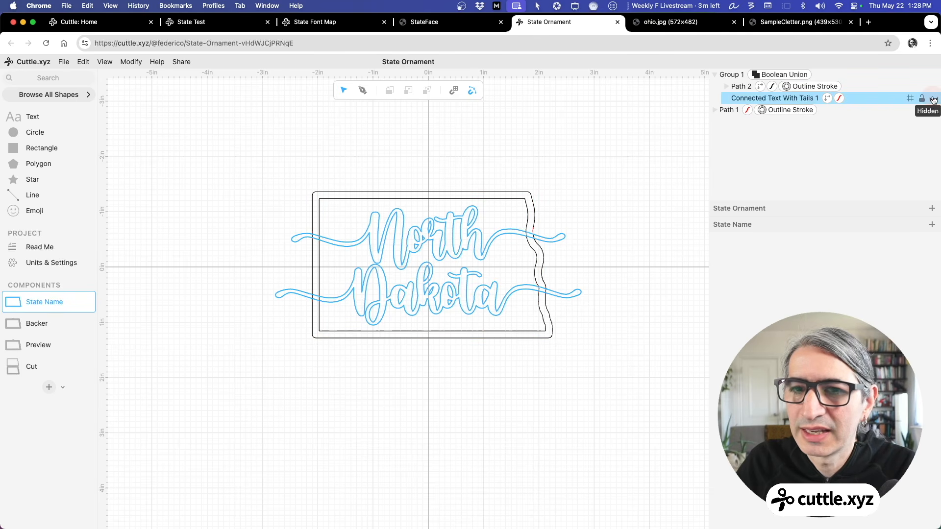
- Add a plain text object in the upper middle of the North Dakota outline and check the hidden lettering's font
{"action": "left_click_drag", "start_coordinate": [14, 122], "coordinate": [426, 232]}
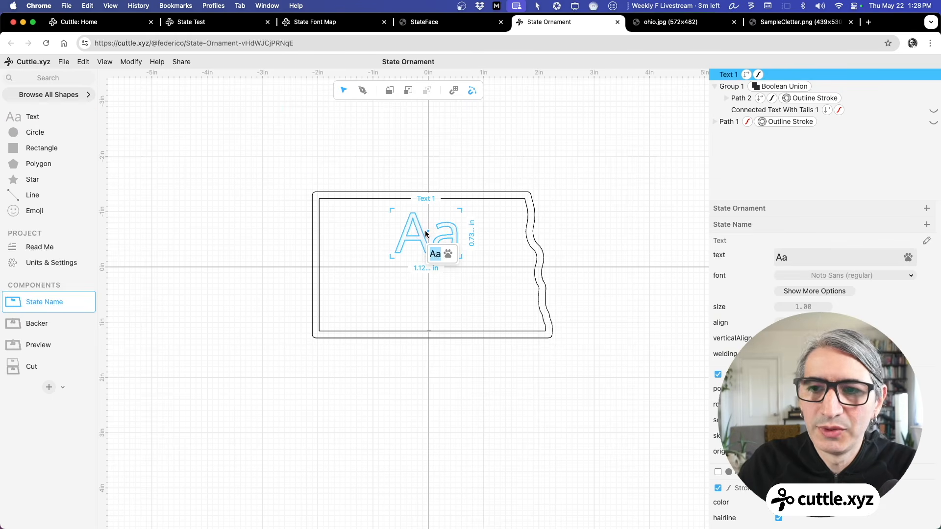
{"action": "left_click", "coordinate": [794, 111]}
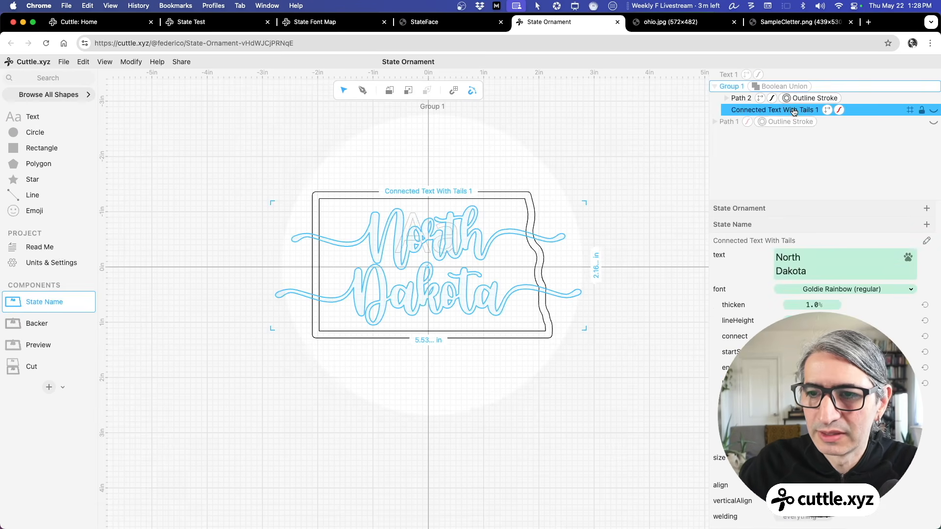
{"action": "left_click", "coordinate": [577, 144]}
{"action": "double_click", "coordinate": [577, 144]}
{"action": "left_click_drag", "start_coordinate": [547, 164], "coordinate": [473, 239]}
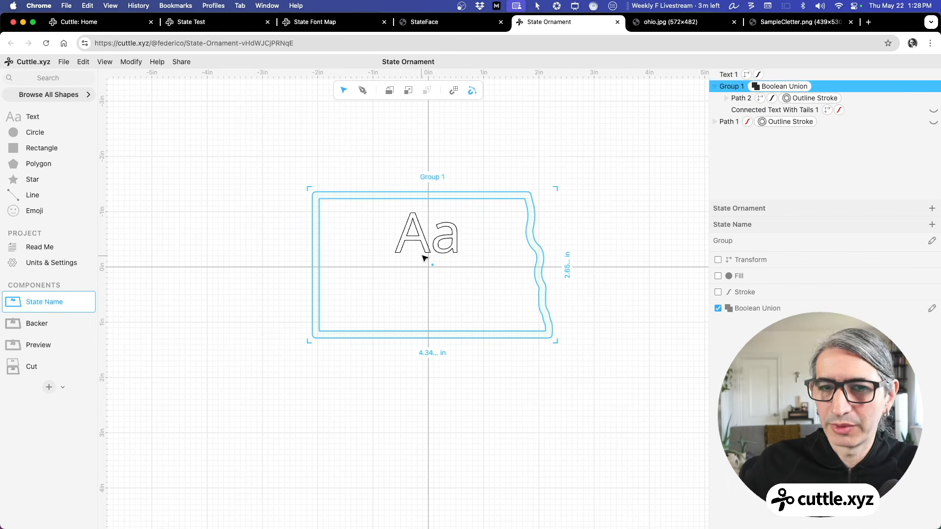
- Set the new text object's font to Goldie Rainbow (regular)
{"action": "left_click", "coordinate": [425, 258]}
{"action": "left_click", "coordinate": [814, 275]}
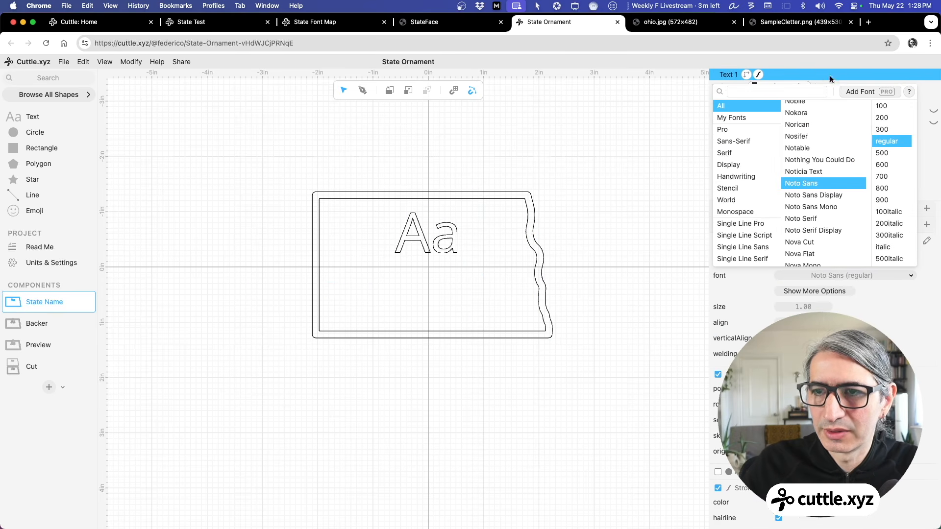
{"action": "left_click", "coordinate": [787, 94]}
{"action": "type", "text": "gok"}
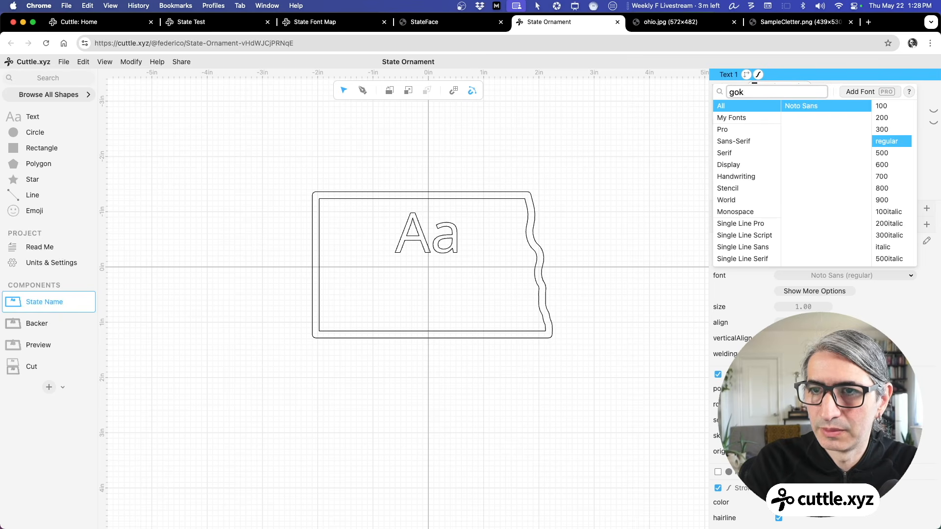
{"action": "key", "text": "BackSpace"}
{"action": "type", "text": "ldi"}
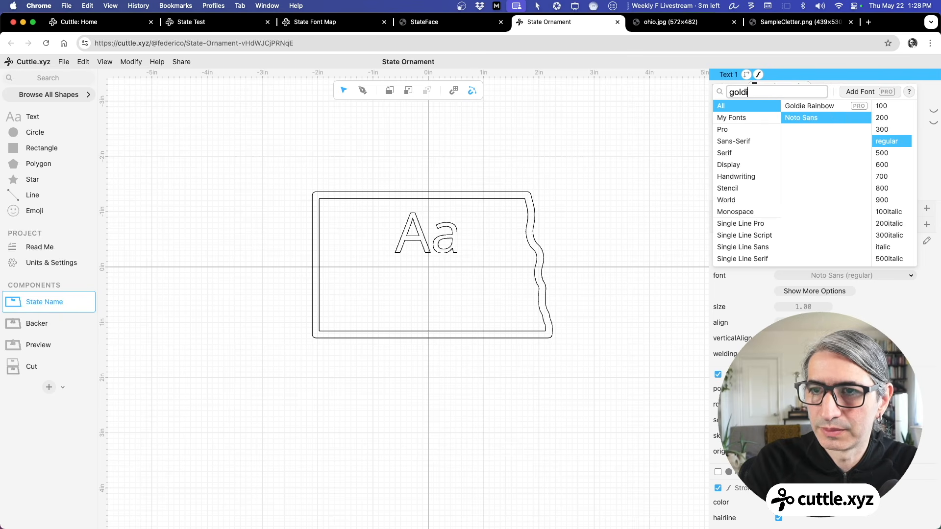
{"action": "left_click", "coordinate": [816, 107]}
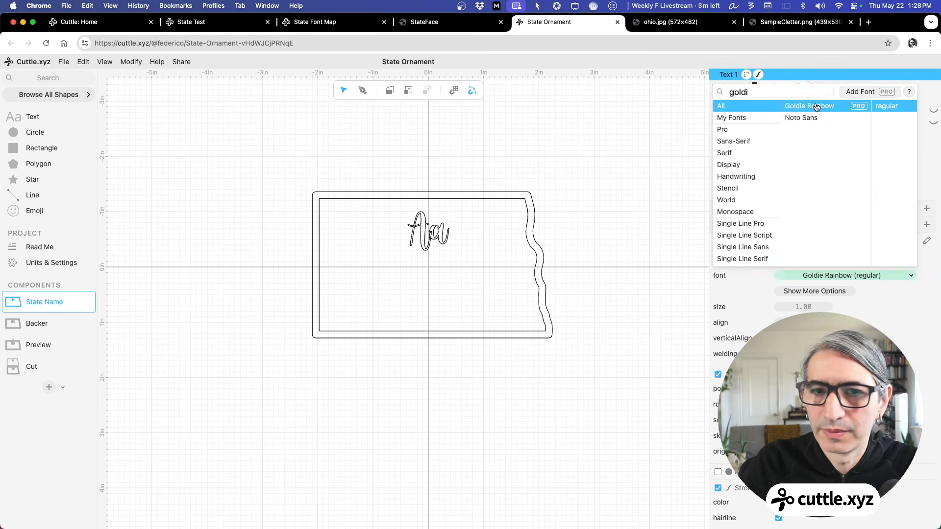
{"action": "left_click", "coordinate": [633, 152]}
- Replace the placeholder text with "North" and "Dakota" on two separate lines
{"action": "left_click_drag", "start_coordinate": [813, 256], "coordinate": [754, 256]}
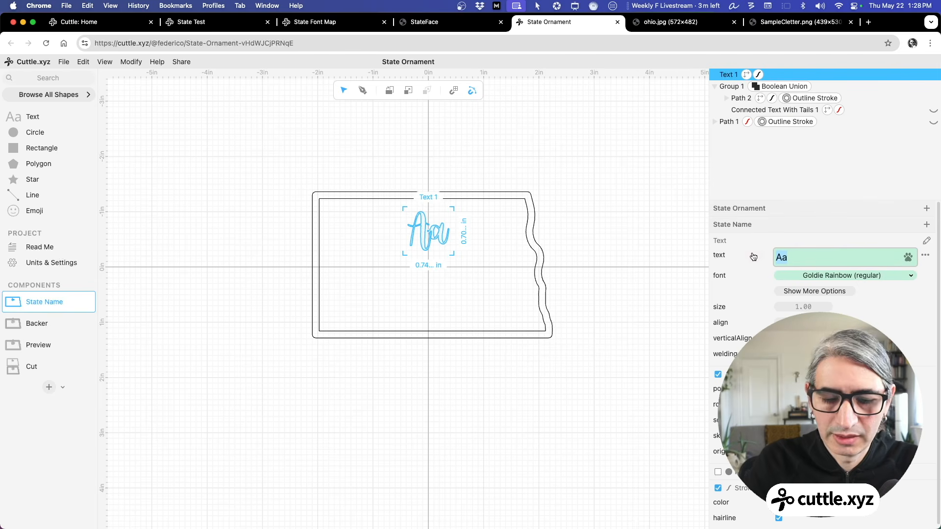
{"action": "type", "text": "North"}
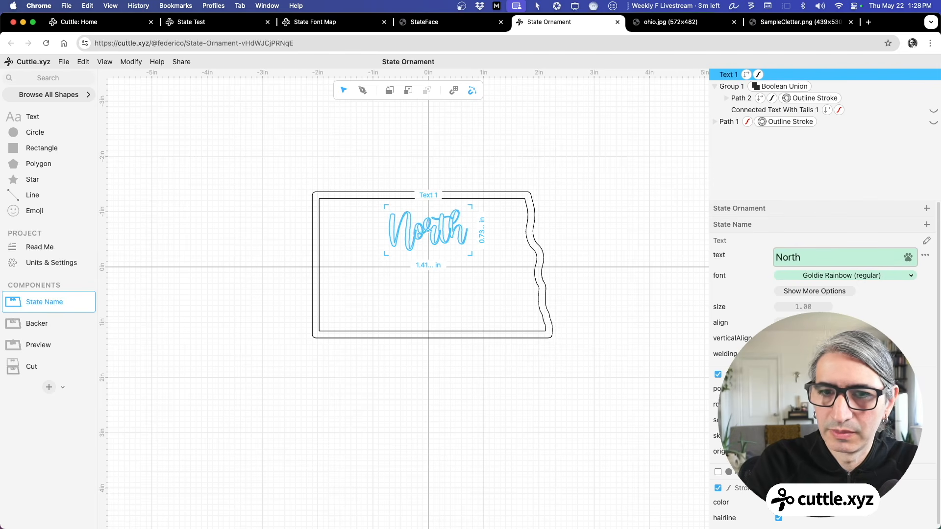
{"action": "key", "text": "Return"}
{"action": "type", "text": "Dako"}
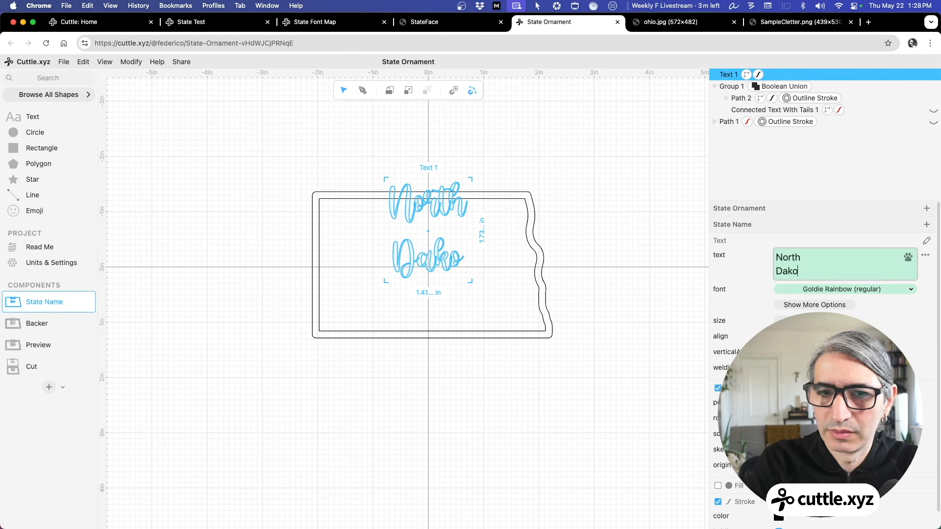
{"action": "type", "text": "ta"}
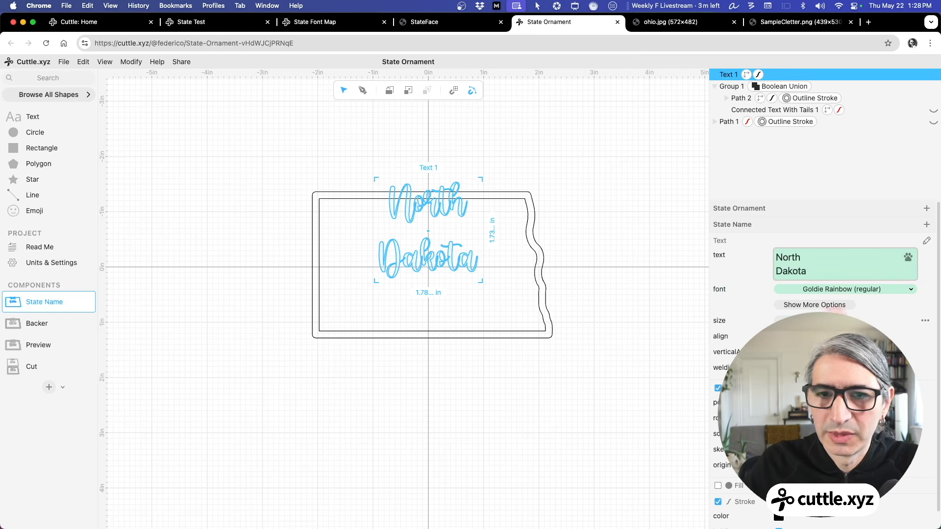
- Enlarge the two-line "North Dakota" text to about 3.72 in wide and set its line height to 64%
{"action": "left_click_drag", "start_coordinate": [836, 321], "coordinate": [940, 320]}
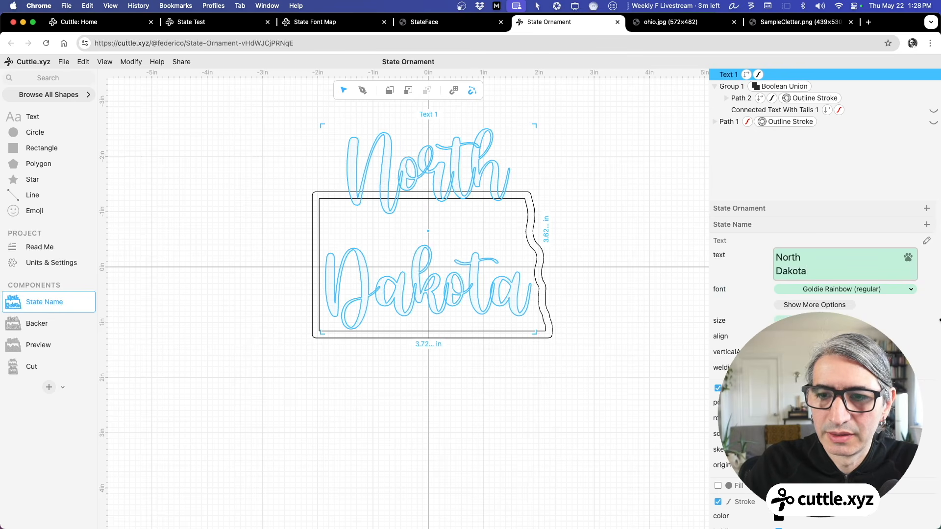
{"action": "left_click", "coordinate": [836, 305]}
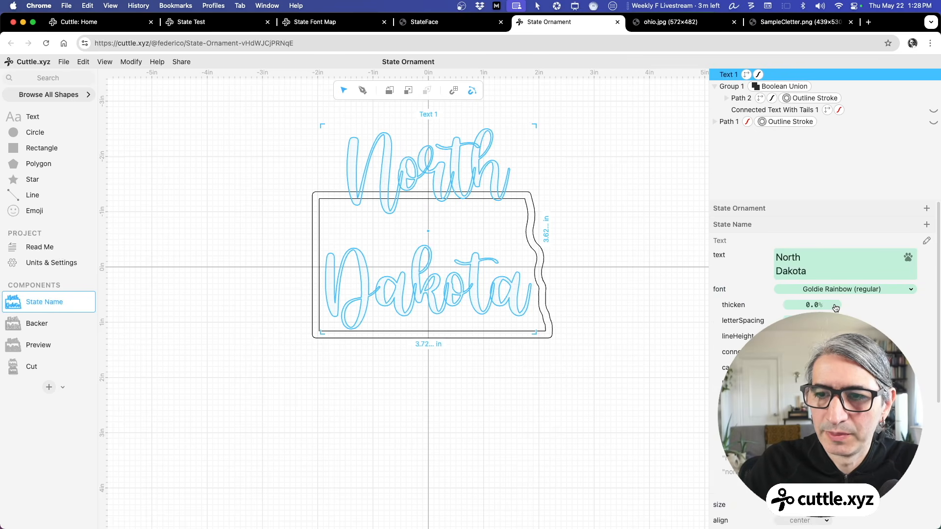
{"action": "left_click_drag", "start_coordinate": [807, 336], "coordinate": [764, 335]}
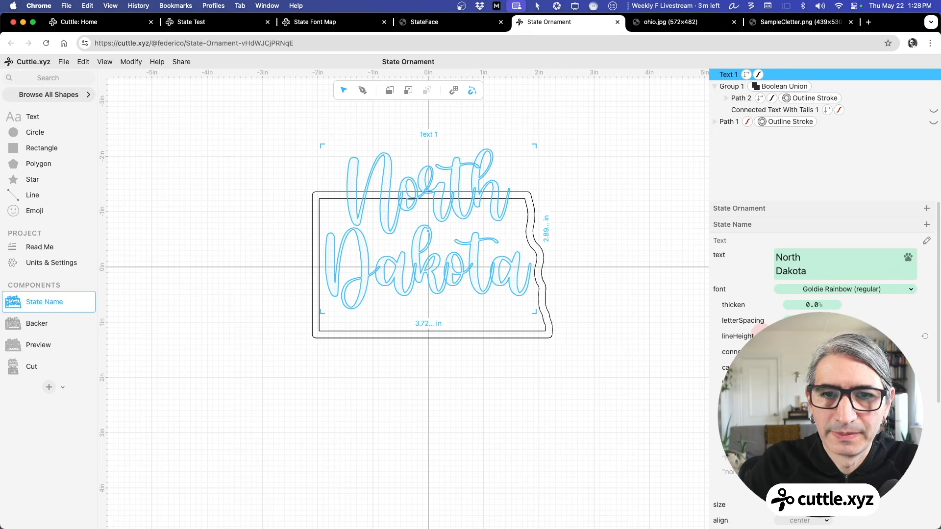
{"action": "left_click", "coordinate": [598, 348]}
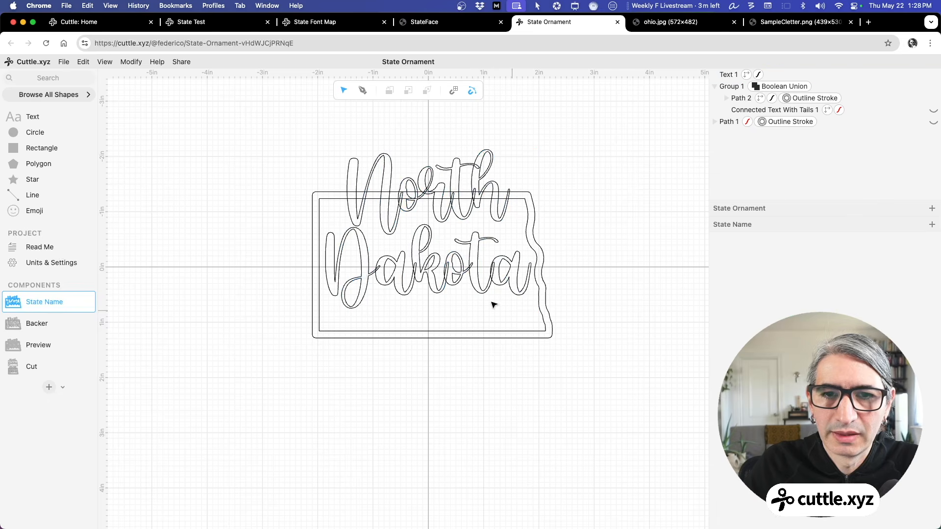
- Move the "North Dakota" text down over the state outline's center and reduce its size to about 3.45 in wide
{"action": "left_click", "coordinate": [446, 219]}
{"action": "left_click_drag", "start_coordinate": [428, 233], "coordinate": [434, 268]}
{"action": "left_click", "coordinate": [634, 332]}
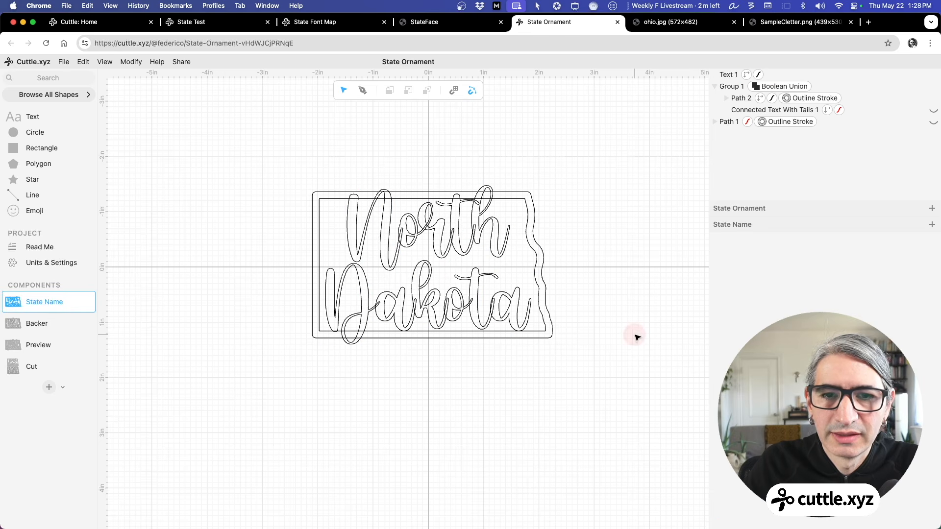
{"action": "left_click", "coordinate": [485, 244]}
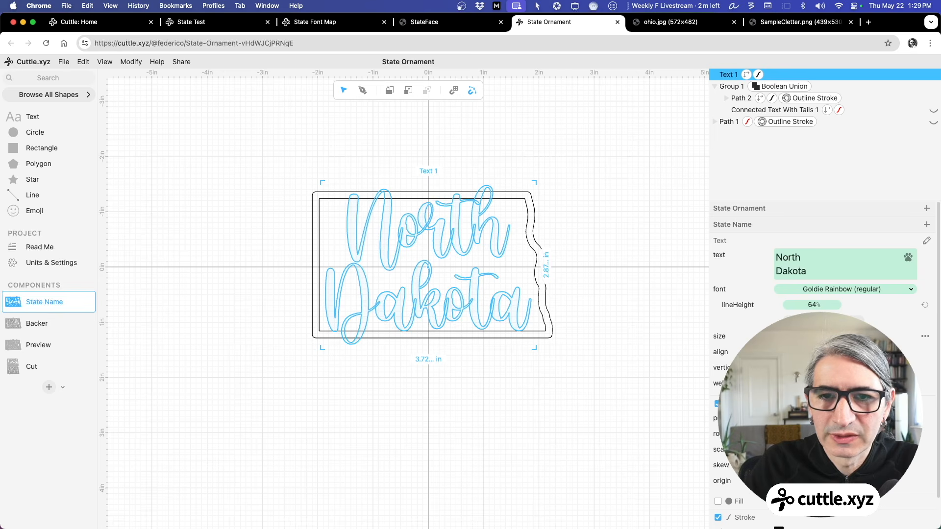
{"action": "left_click_drag", "start_coordinate": [812, 336], "coordinate": [805, 336]}
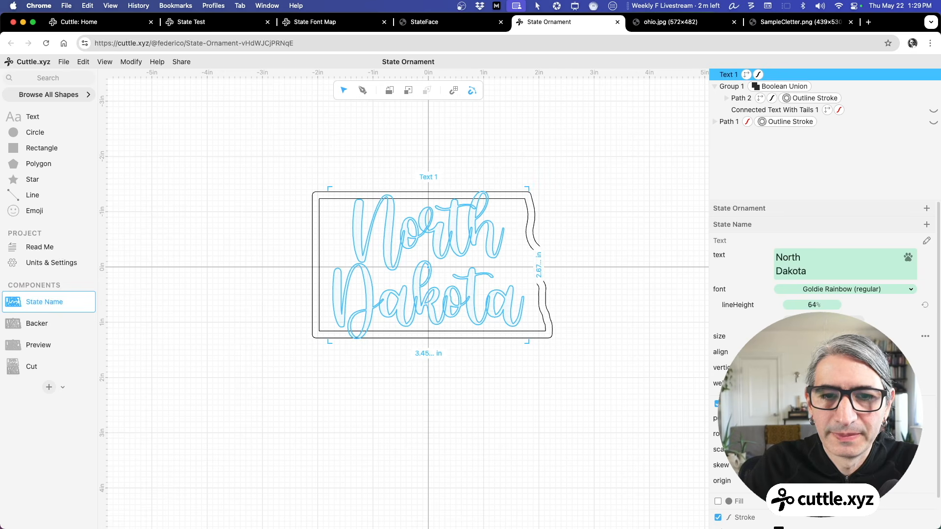
{"action": "left_click", "coordinate": [630, 341]}
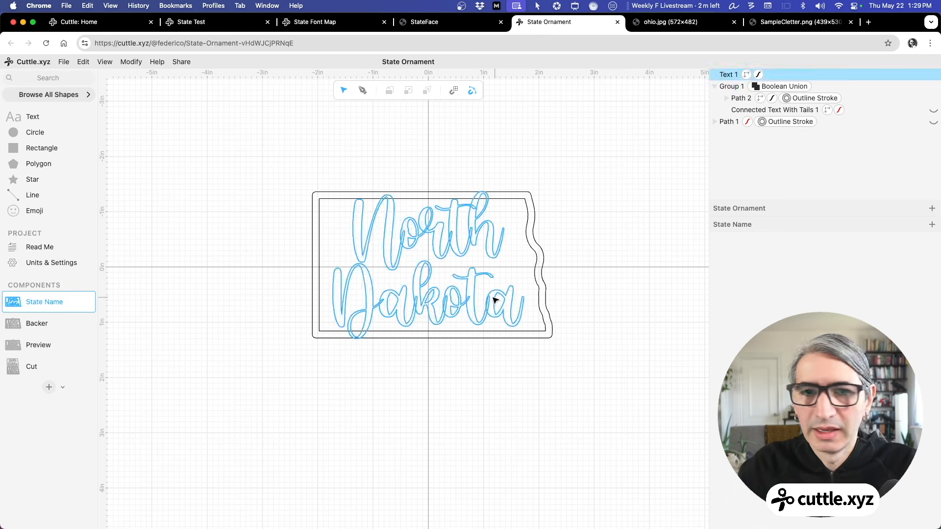
- Weld the "North Dakota" text and the outline group together with a Boolean Union
{"action": "left_click_drag", "start_coordinate": [279, 164], "coordinate": [619, 399]}
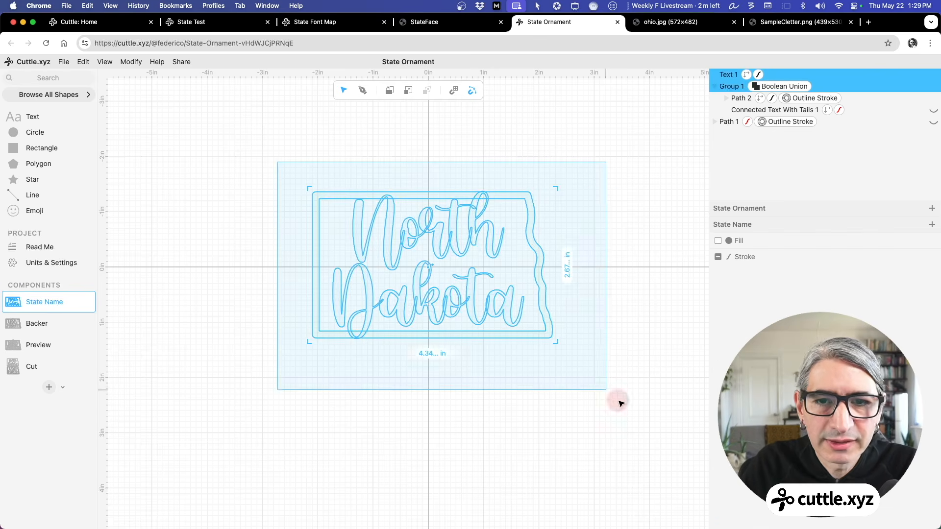
{"action": "left_click", "coordinate": [129, 63]}
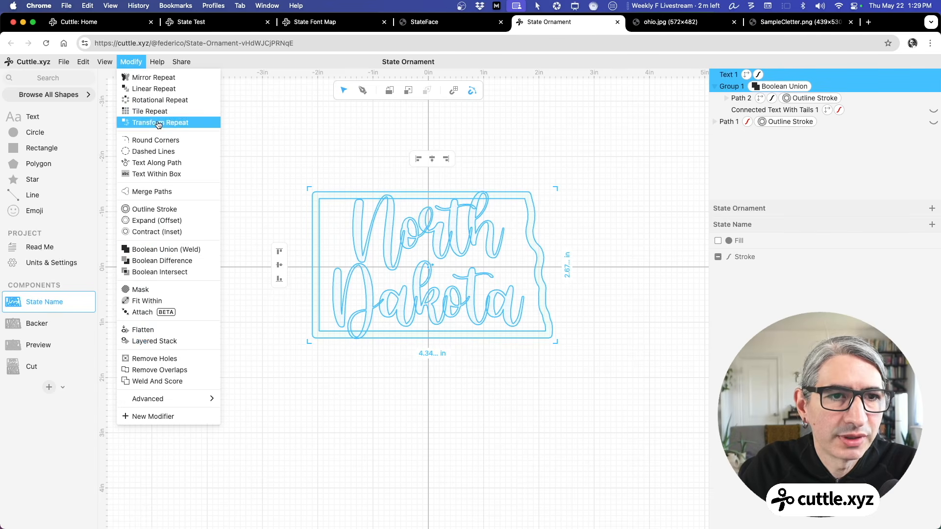
{"action": "left_click", "coordinate": [147, 249]}
{"action": "left_click", "coordinate": [261, 152]}
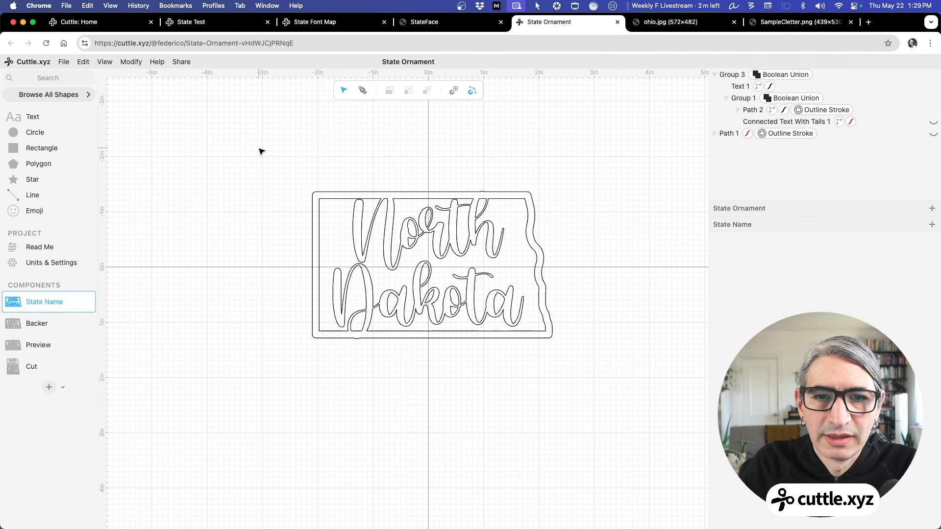
- Examine the welded lettering in the Backer and Preview components, and return to the State Name component
{"action": "left_click", "coordinate": [48, 324]}
{"action": "left_click", "coordinate": [42, 346]}
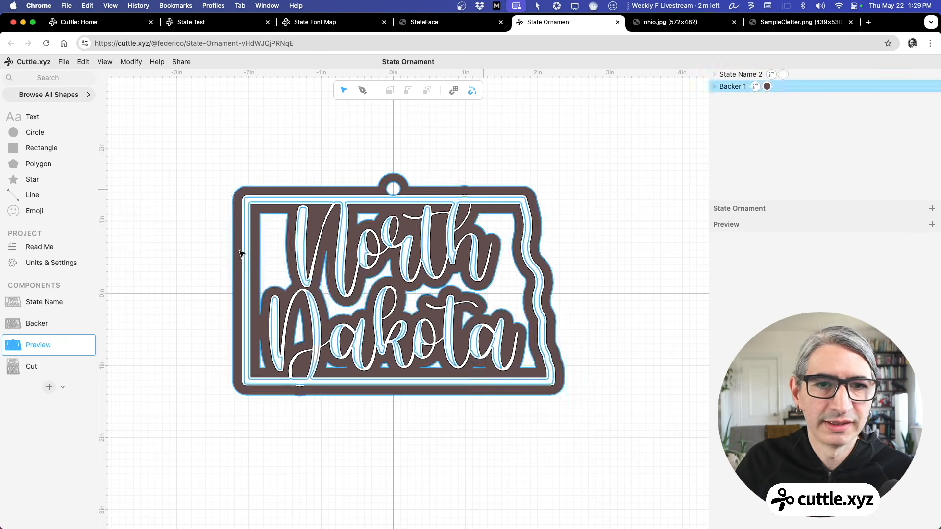
{"action": "left_click", "coordinate": [58, 300]}
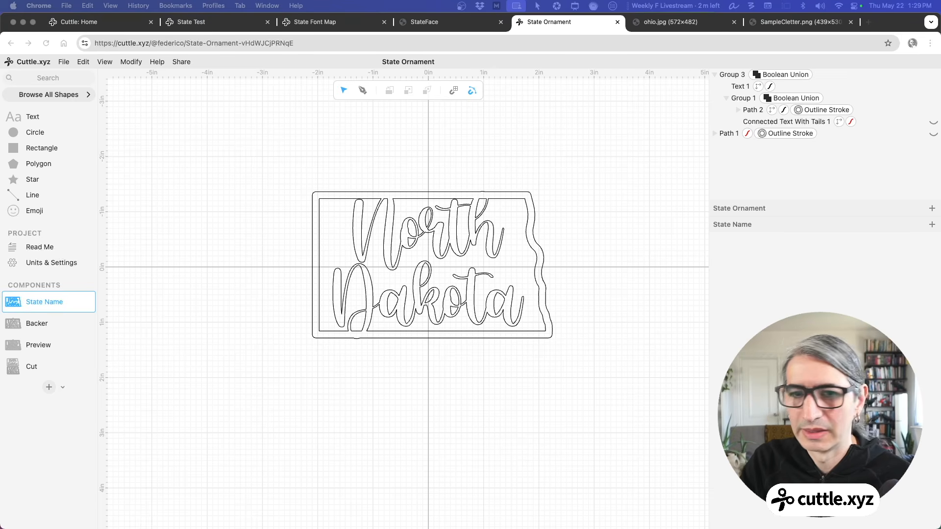
{"action": "left_click", "coordinate": [714, 361]}
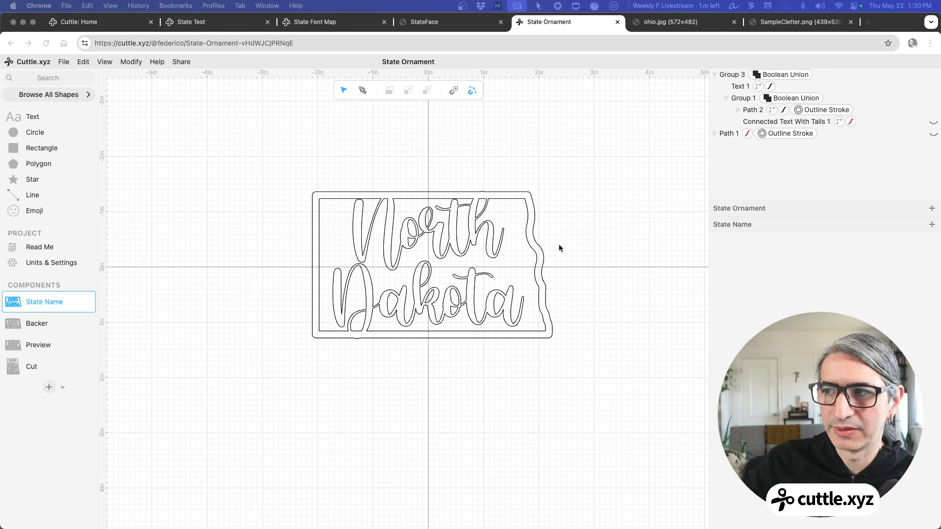
{"action": "left_click", "coordinate": [582, 209]}
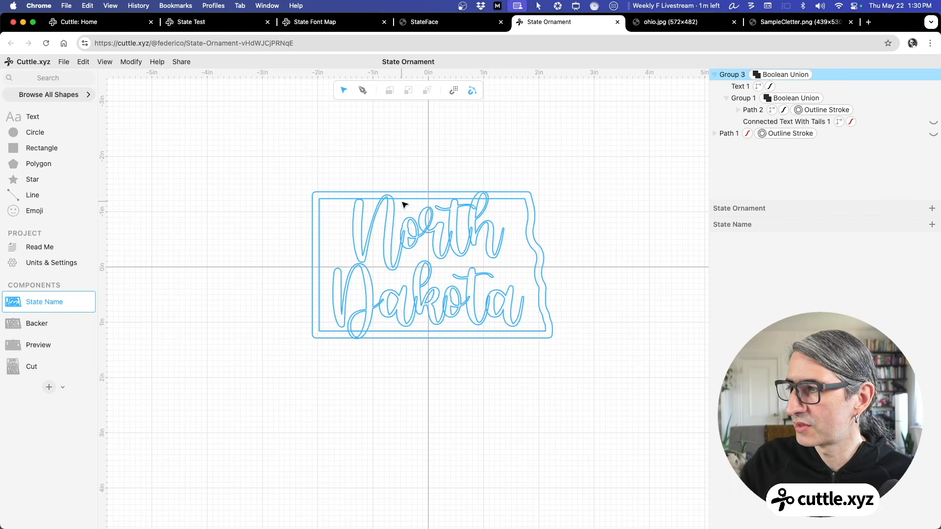
- Search the shape library for "tai" and place a Connected Text With Tails object above the North Dakota outline
{"action": "scroll", "coordinate": [441, 183], "scroll_direction": "down", "scroll_amount": 3}
{"action": "scroll", "coordinate": [441, 183], "scroll_direction": "up", "scroll_amount": 3}
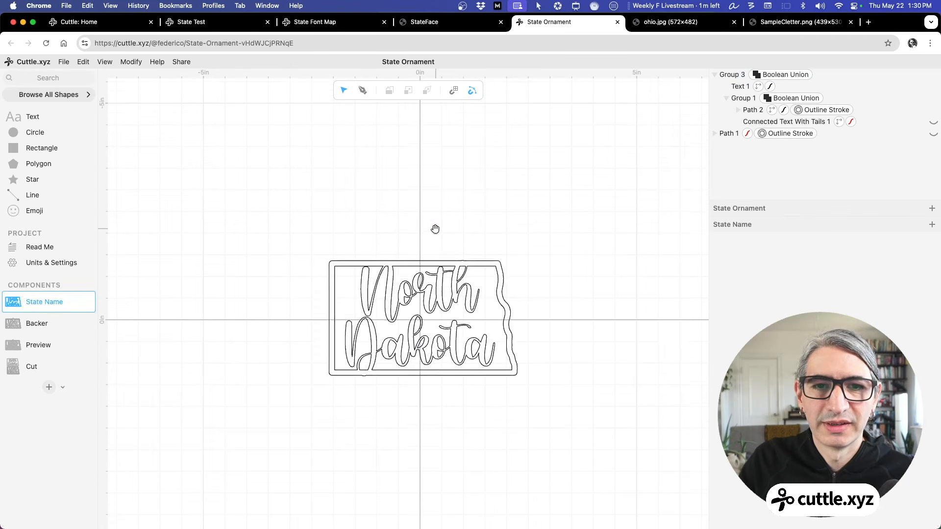
{"action": "scroll", "coordinate": [435, 227], "scroll_direction": "up", "scroll_amount": 3}
{"action": "left_click_drag", "start_coordinate": [487, 223], "coordinate": [462, 219]}
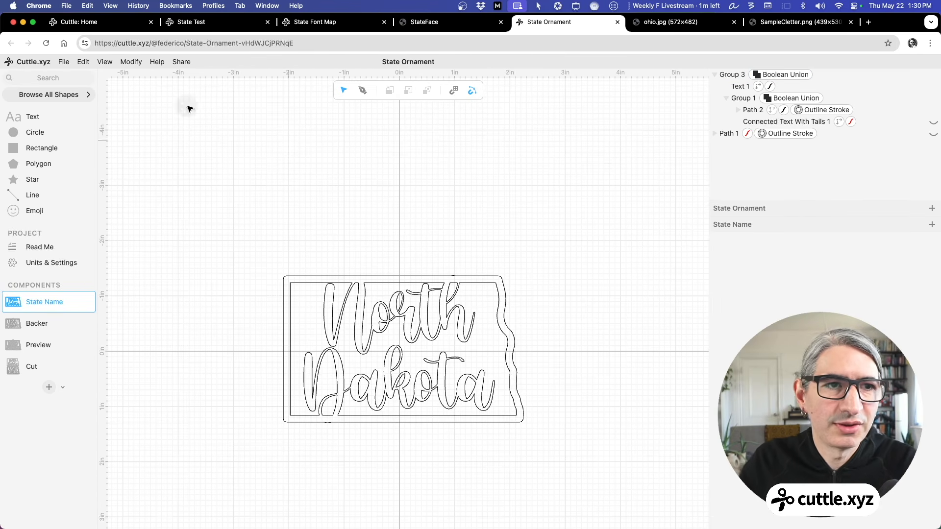
{"action": "left_click", "coordinate": [38, 77]}
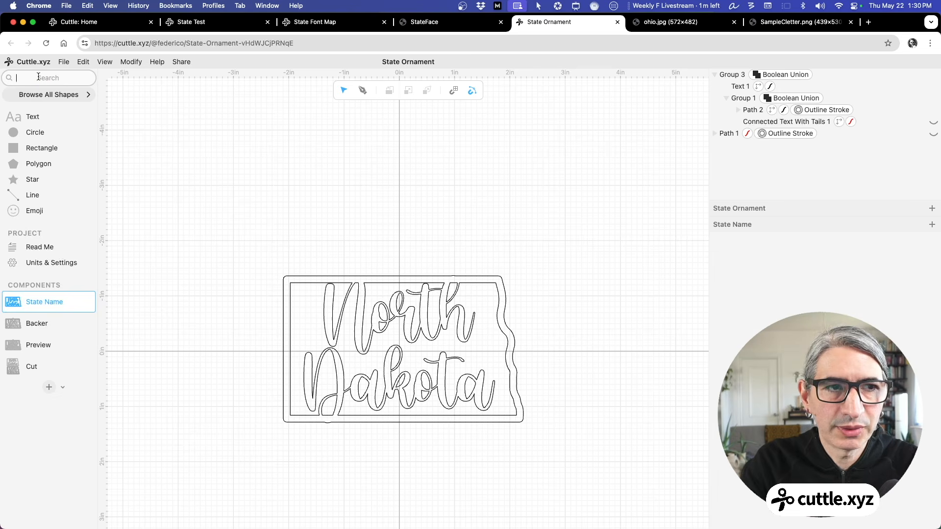
{"action": "type", "text": "tai"}
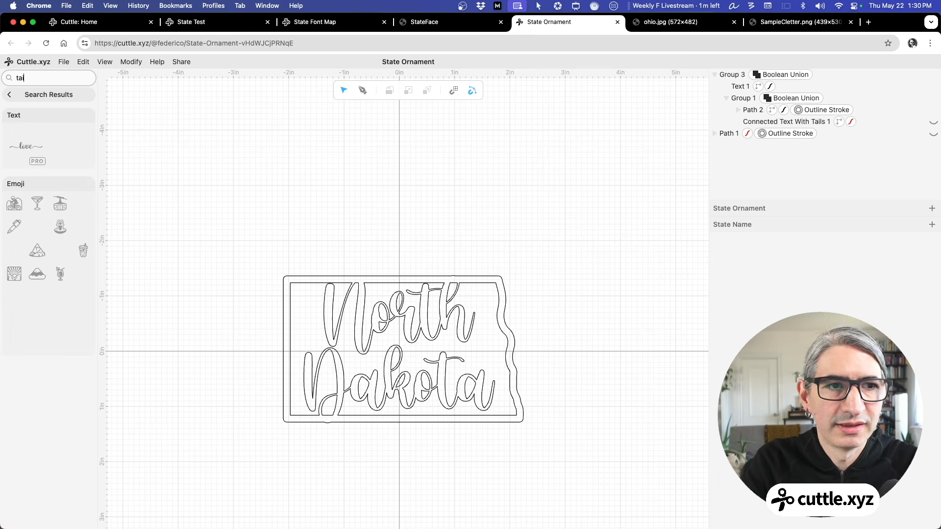
{"action": "left_click_drag", "start_coordinate": [26, 146], "coordinate": [394, 150]}
{"action": "double_click", "coordinate": [421, 134]}
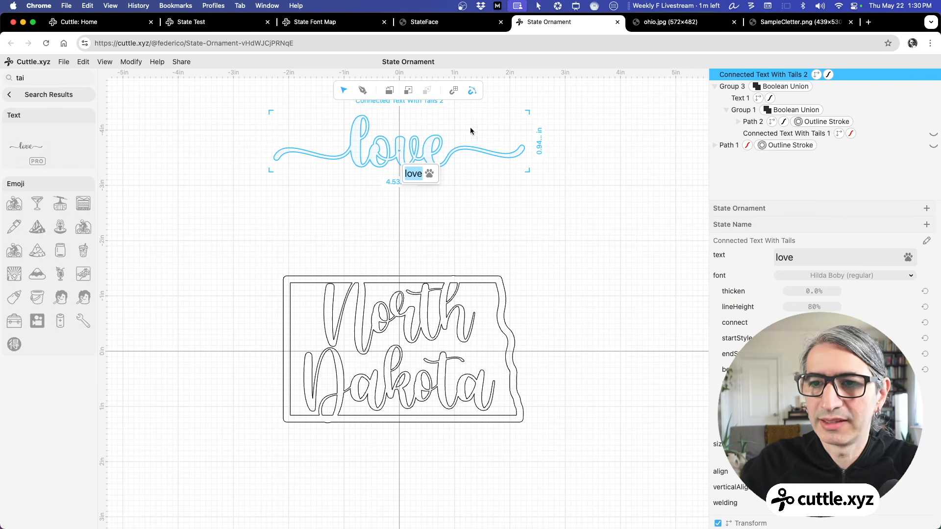
- Set the font of the new tailed "love" text to Goldie Rainbow (regular)
{"action": "left_click", "coordinate": [828, 276]}
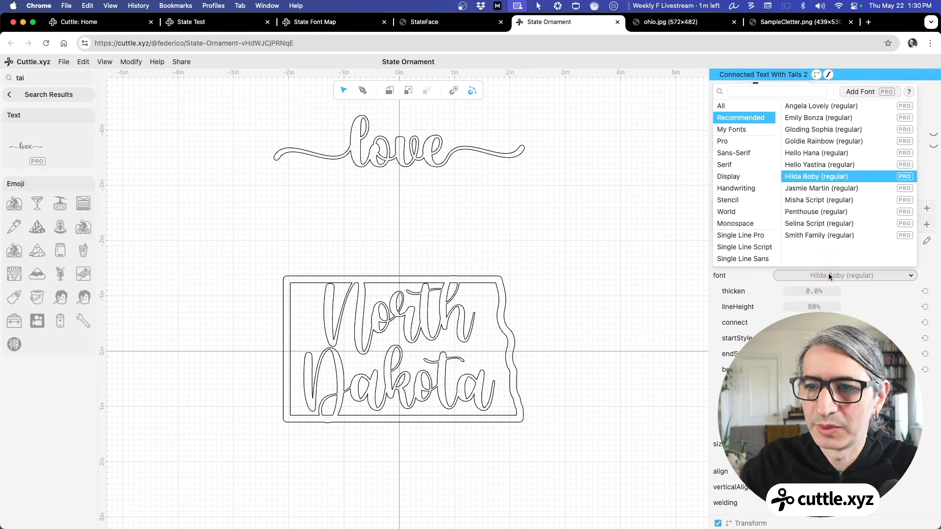
{"action": "left_click", "coordinate": [813, 141]}
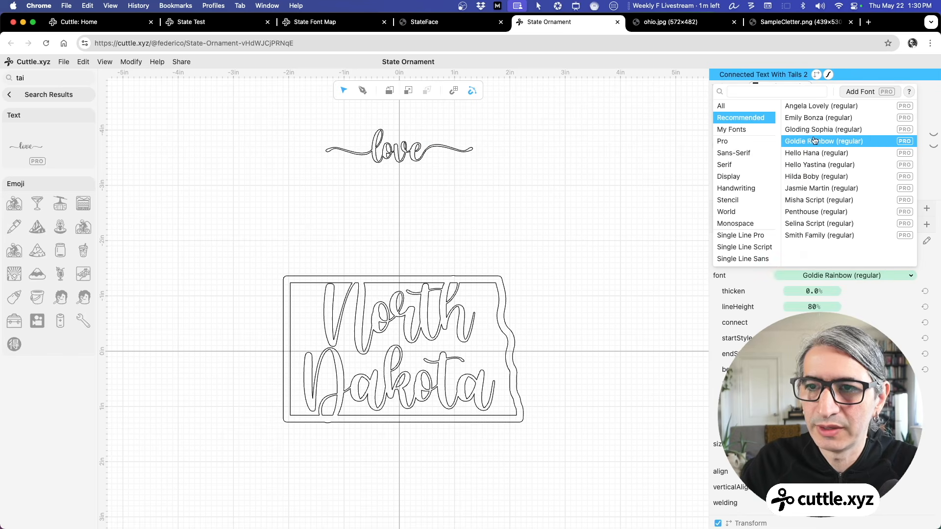
{"action": "left_click", "coordinate": [565, 196]}
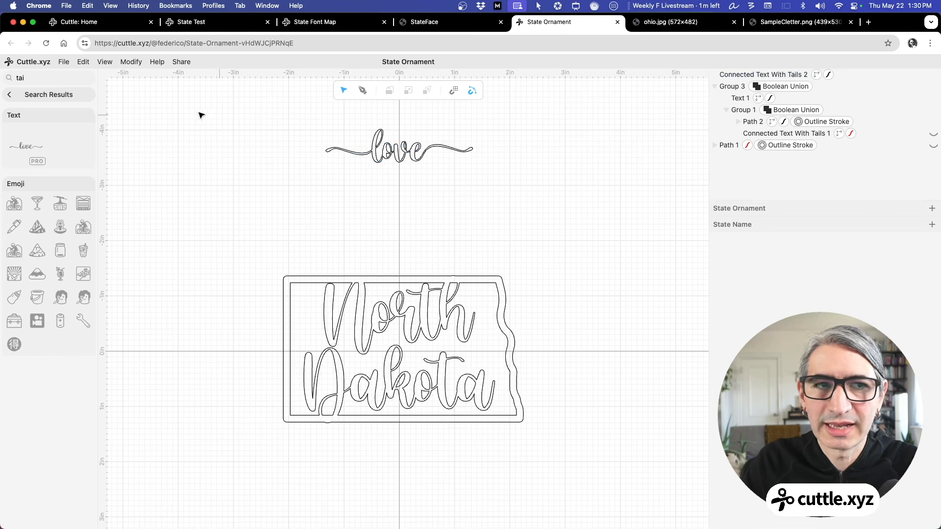
- Search the shape library for "con" and place a Connected text object between the tailed "love" text and the outline
{"action": "left_click", "coordinate": [28, 94]}
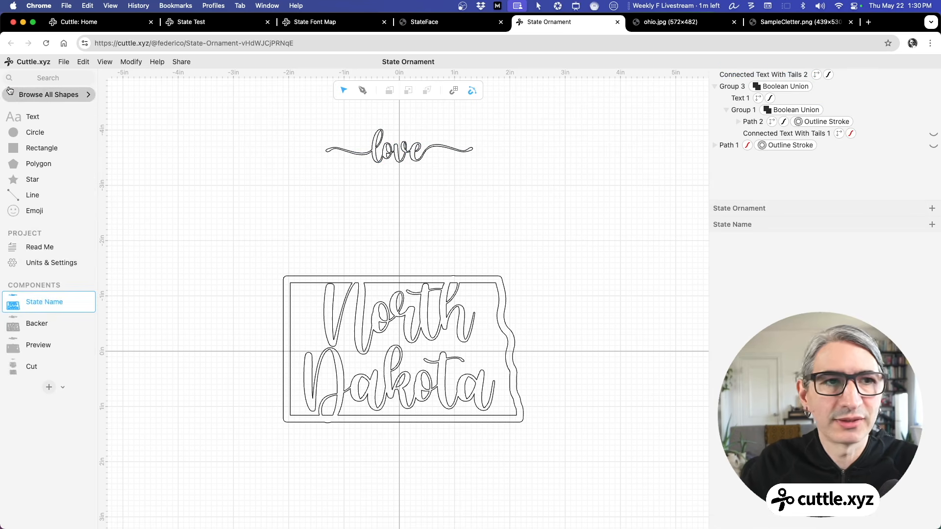
{"action": "left_click", "coordinate": [26, 80]}
{"action": "type", "text": "c"}
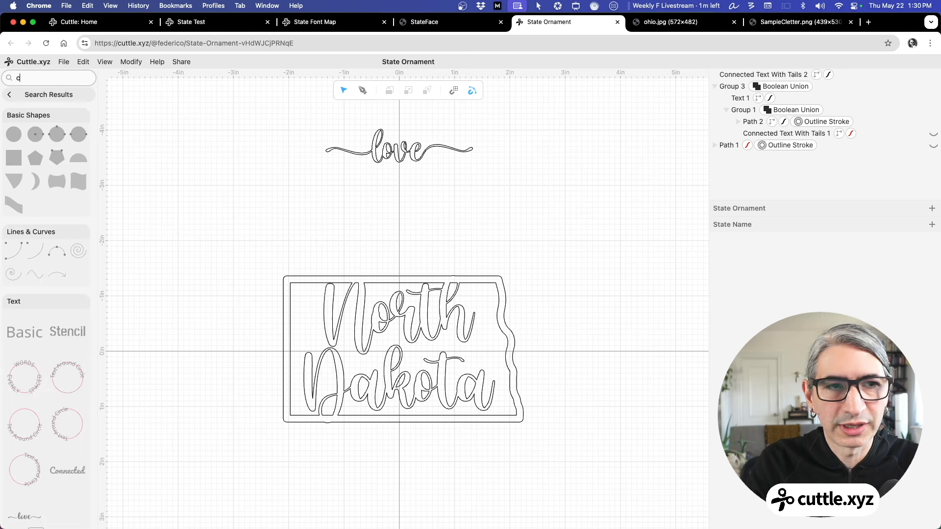
{"action": "type", "text": "on"}
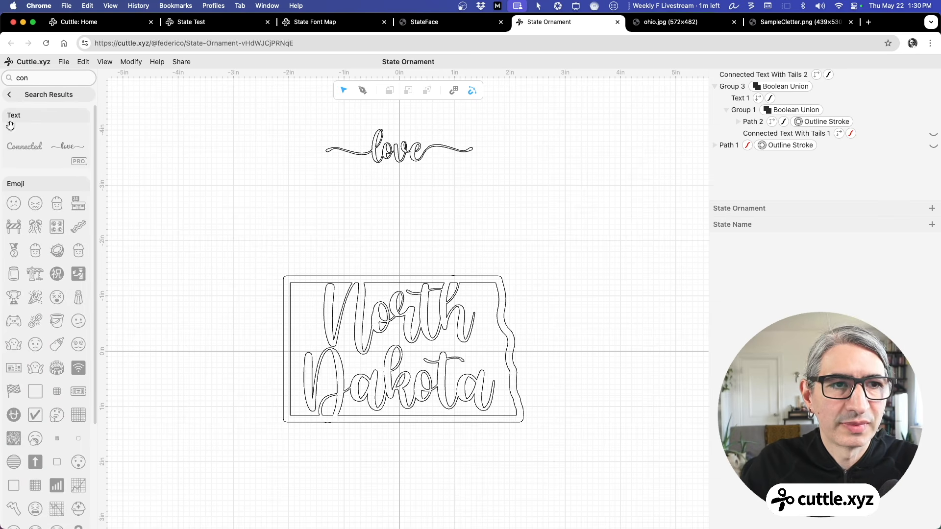
{"action": "left_click_drag", "start_coordinate": [19, 148], "coordinate": [396, 206]}
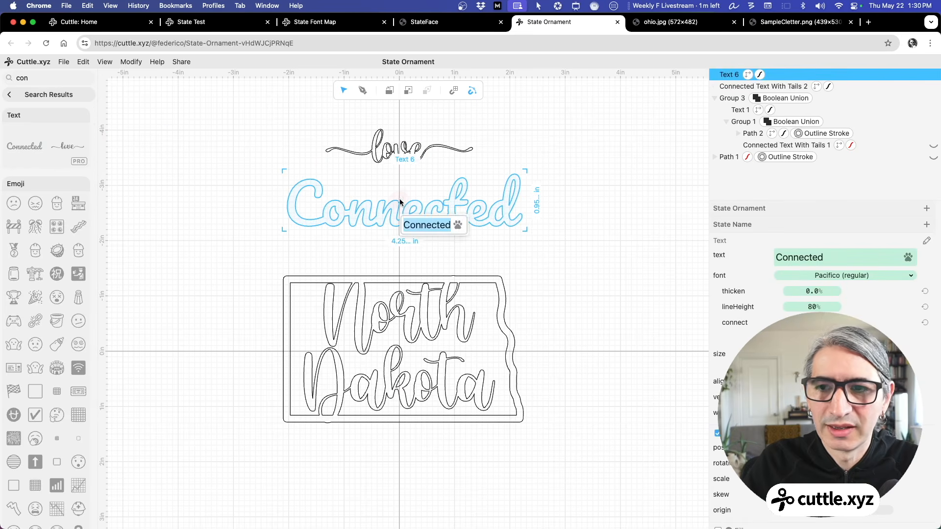
- Check the tailed text's font and set the "Connected" text's font to Goldie Rainbow
{"action": "left_click", "coordinate": [410, 150]}
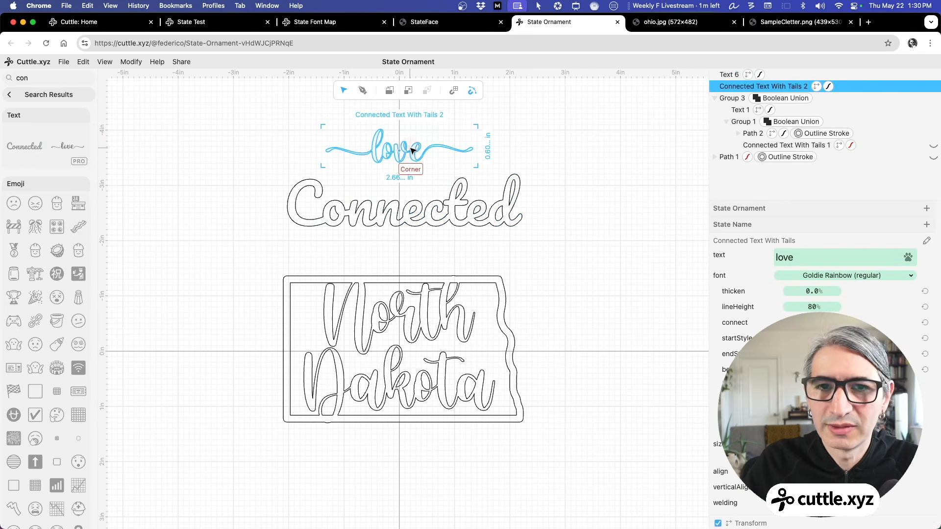
{"action": "left_click", "coordinate": [500, 207]}
{"action": "left_click", "coordinate": [867, 283]}
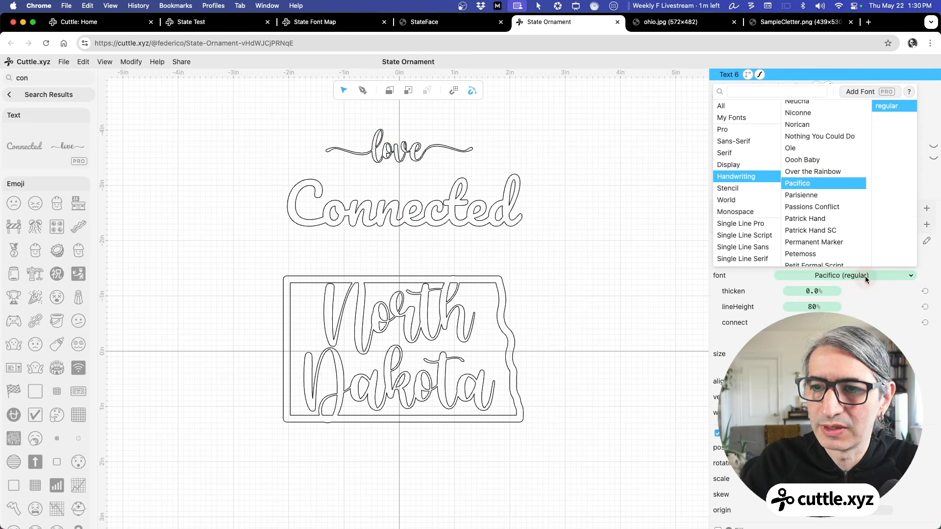
{"action": "left_click", "coordinate": [777, 92]}
{"action": "type", "text": "goldi"}
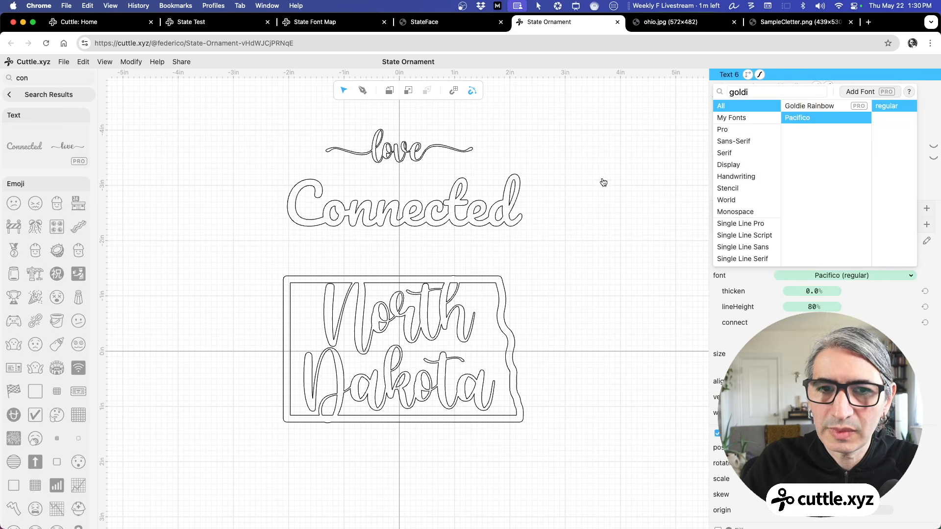
{"action": "left_click", "coordinate": [812, 107]}
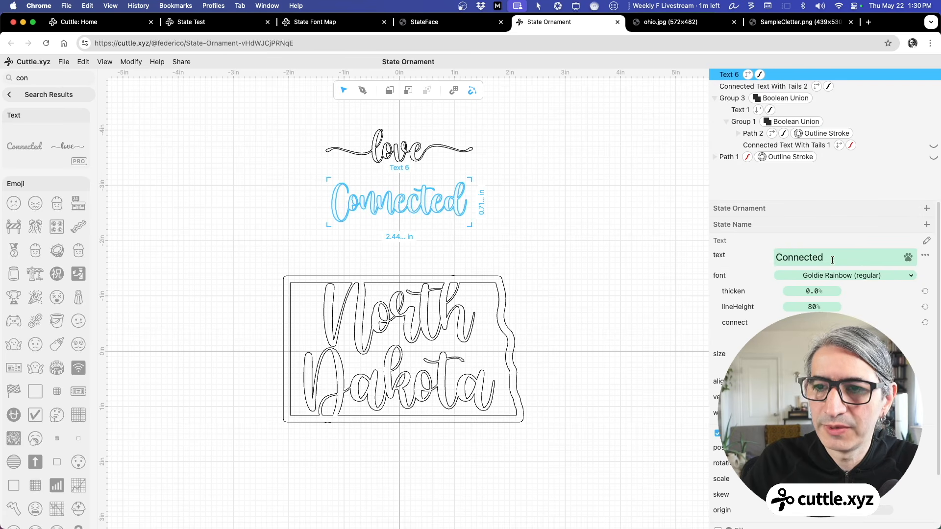
- Change the "Connected" text to "love" and compare it with the tailed version above
{"action": "left_click", "coordinate": [832, 260]}
{"action": "key", "text": "ctrl+a"}
{"action": "type", "text": "lo"}
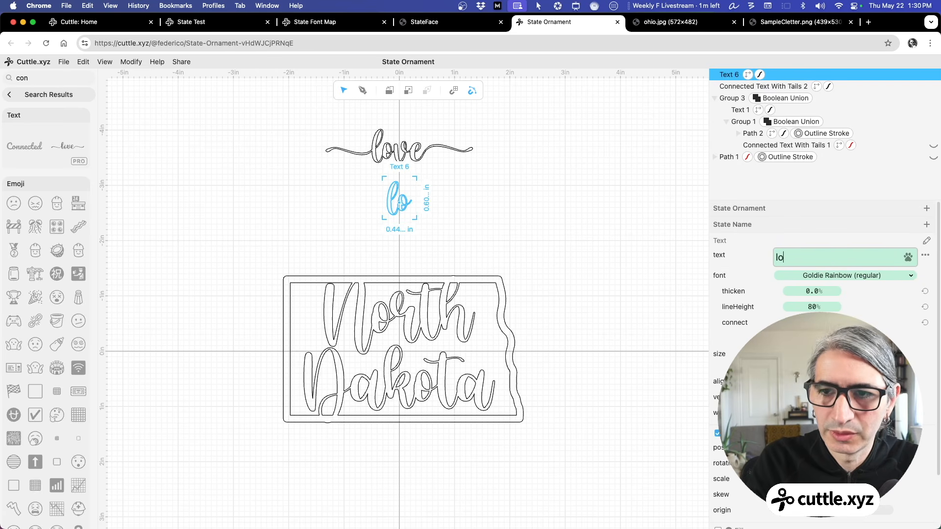
{"action": "type", "text": "ve"}
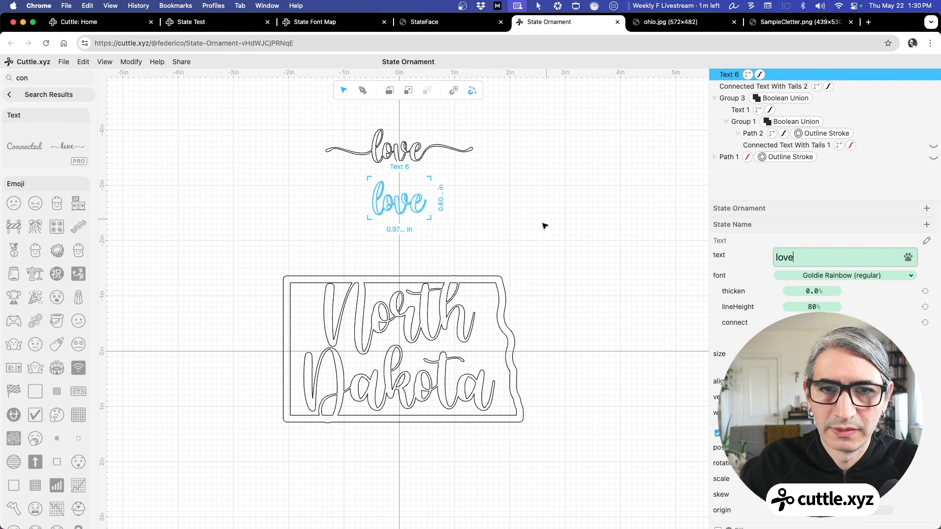
{"action": "left_click", "coordinate": [504, 219]}
{"action": "scroll", "coordinate": [504, 219], "scroll_direction": "up", "scroll_amount": 3}
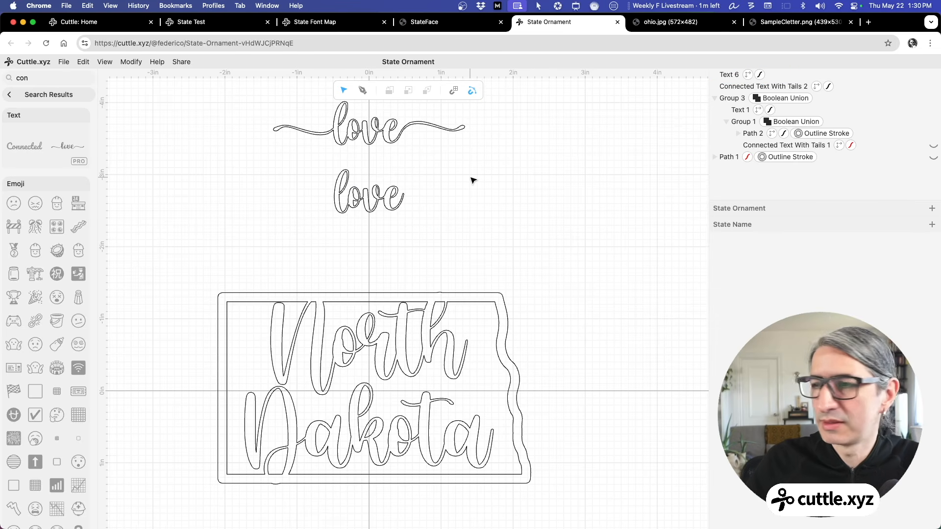
{"action": "scroll", "coordinate": [461, 181], "scroll_direction": "down", "scroll_amount": 1}
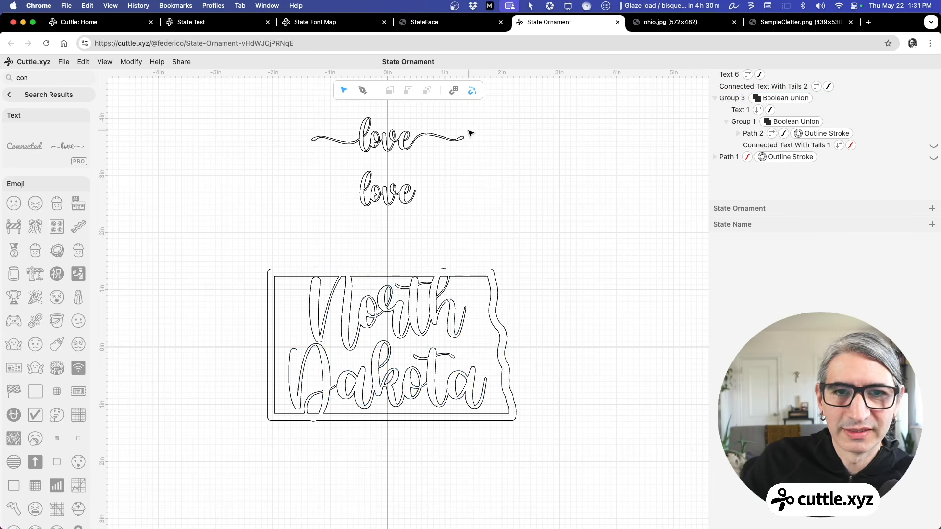
- Change the wording of the tailed "love" text above the state outline to "North"
{"action": "left_click", "coordinate": [406, 198]}
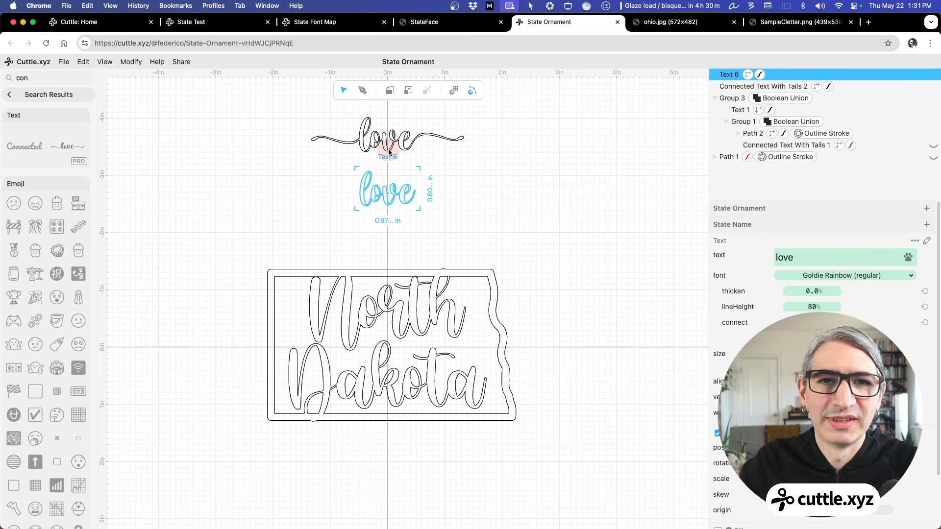
{"action": "left_click", "coordinate": [402, 144]}
{"action": "left_click", "coordinate": [814, 256]}
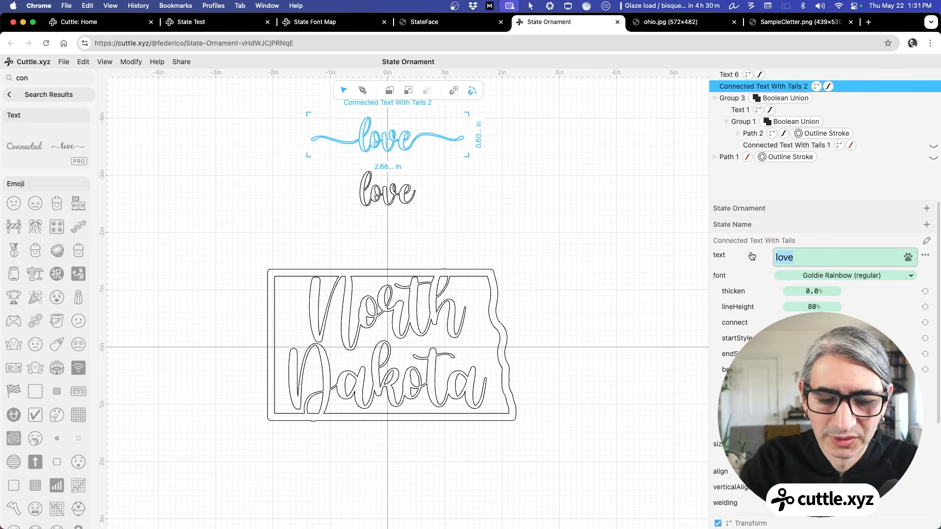
{"action": "type", "text": "No"}
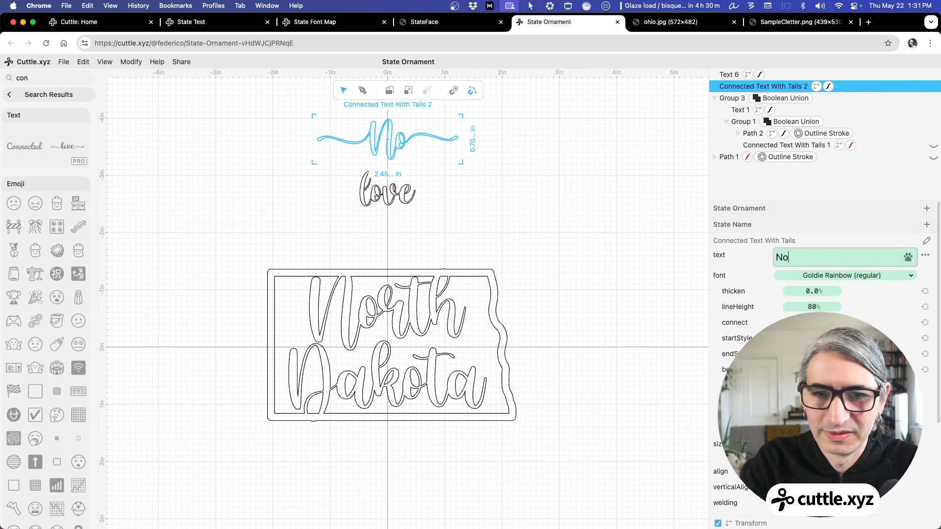
{"action": "type", "text": "rt"}
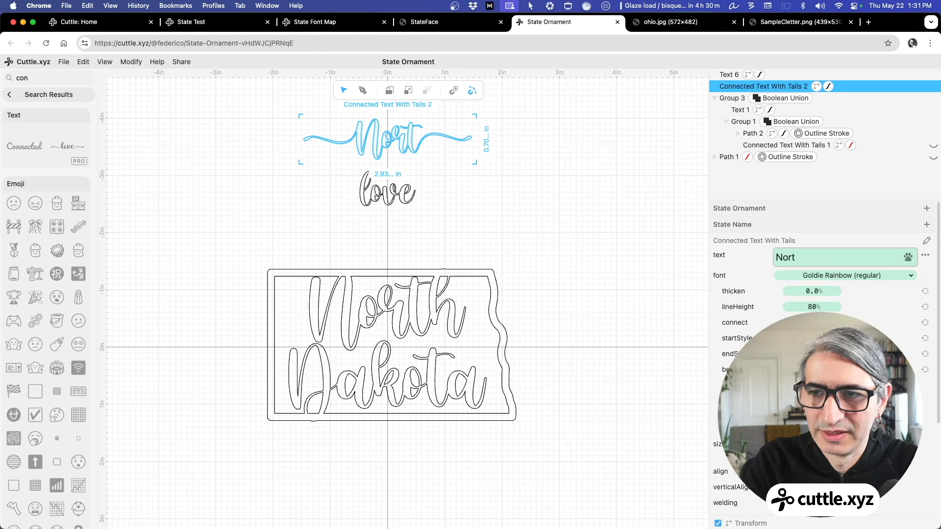
{"action": "type", "text": "h"}
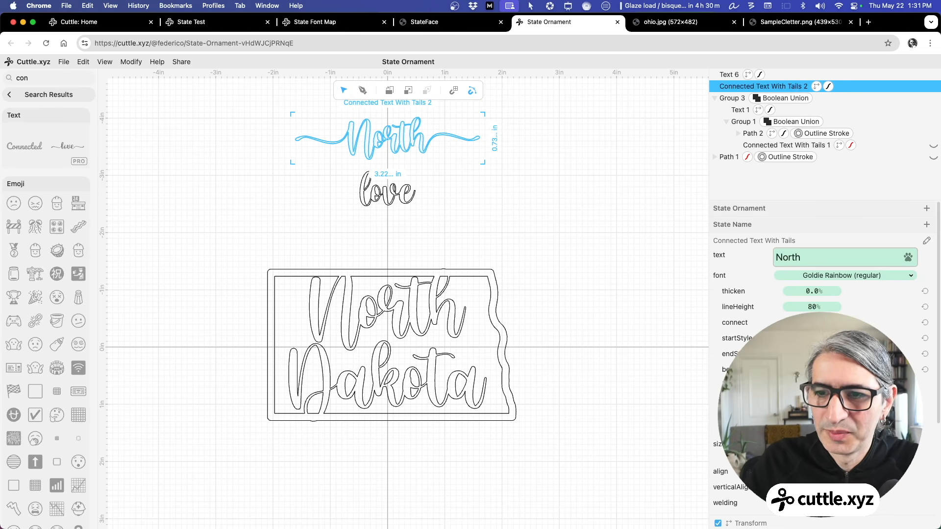
{"action": "left_click", "coordinate": [740, 339]}
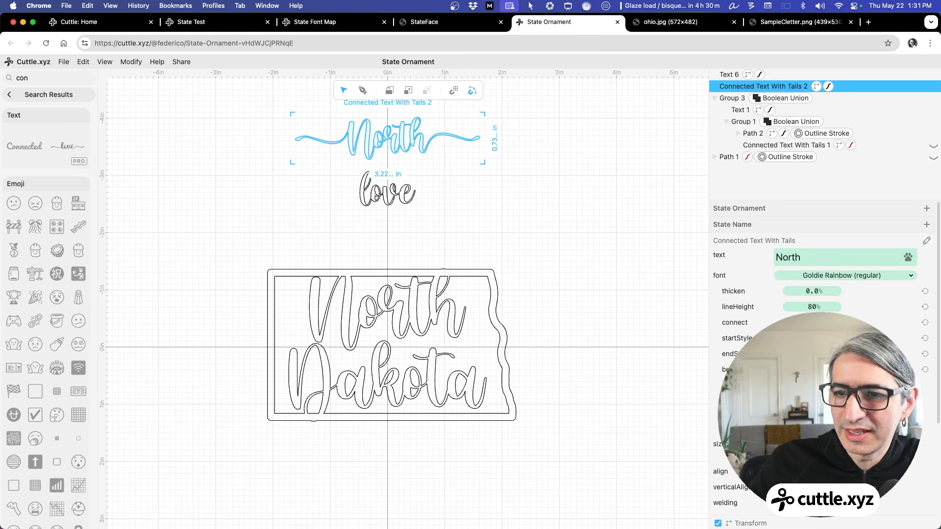
{"action": "key", "text": "super+s"}
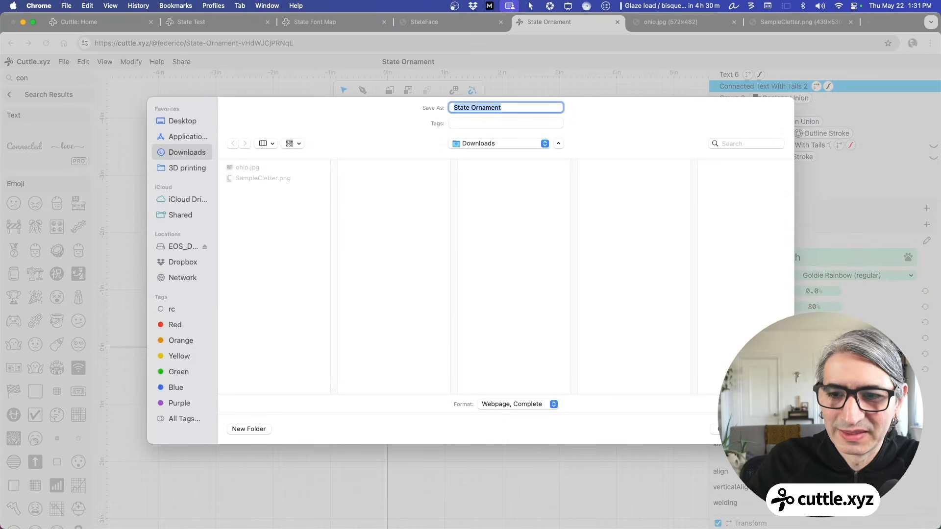
{"action": "key", "text": "Escape"}
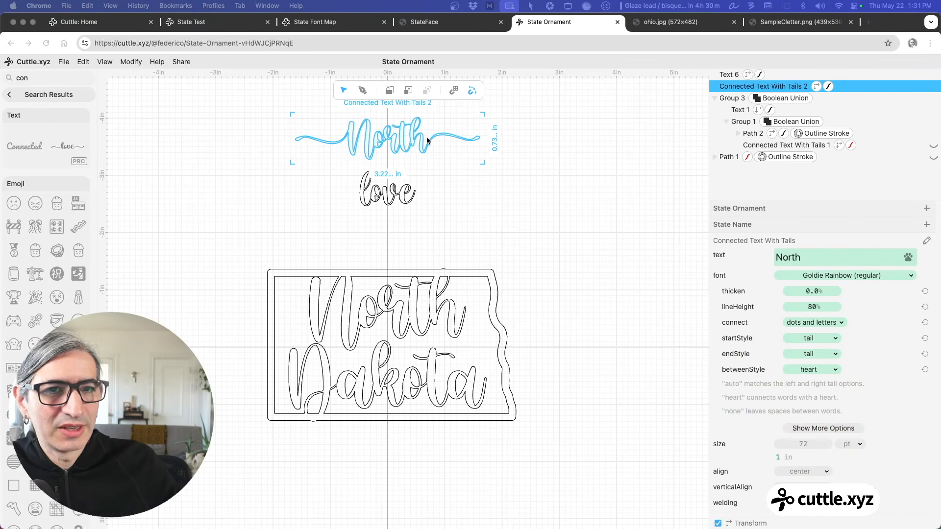
- Set the end style of the tailed "North" text to none, keeping only its starting tail
{"action": "left_click", "coordinate": [815, 338]}
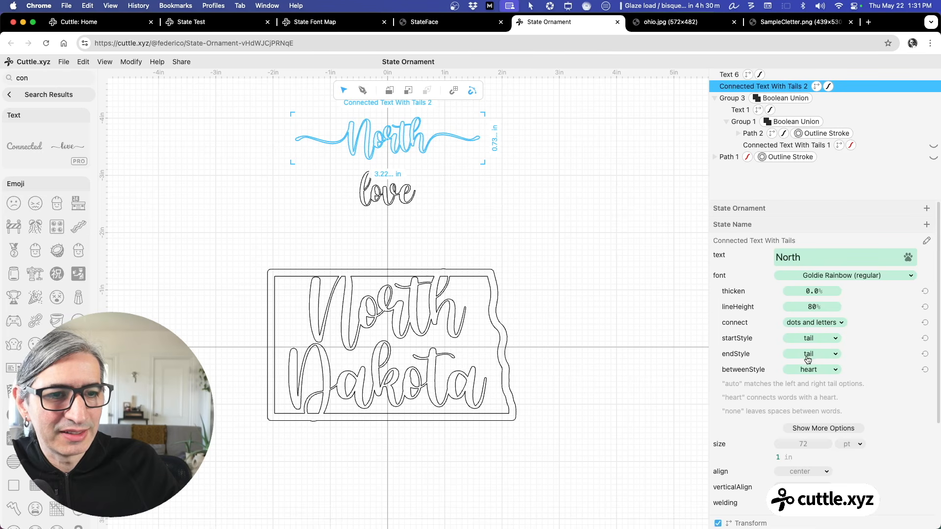
{"action": "left_click", "coordinate": [809, 354]}
{"action": "left_click", "coordinate": [810, 378]}
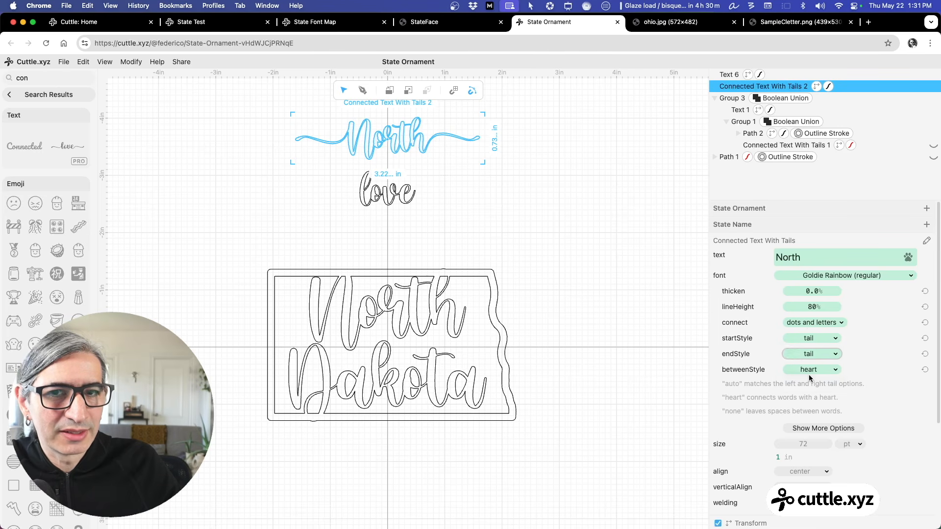
{"action": "left_click", "coordinate": [546, 254]}
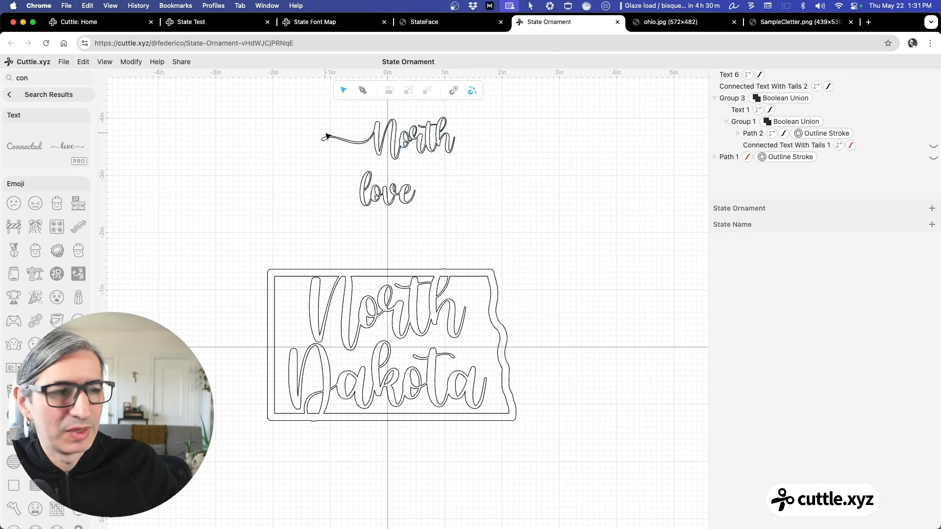
- Delete the plain "love" text and place a duplicate of the tailed "North" text directly below the original
{"action": "left_click", "coordinate": [386, 190]}
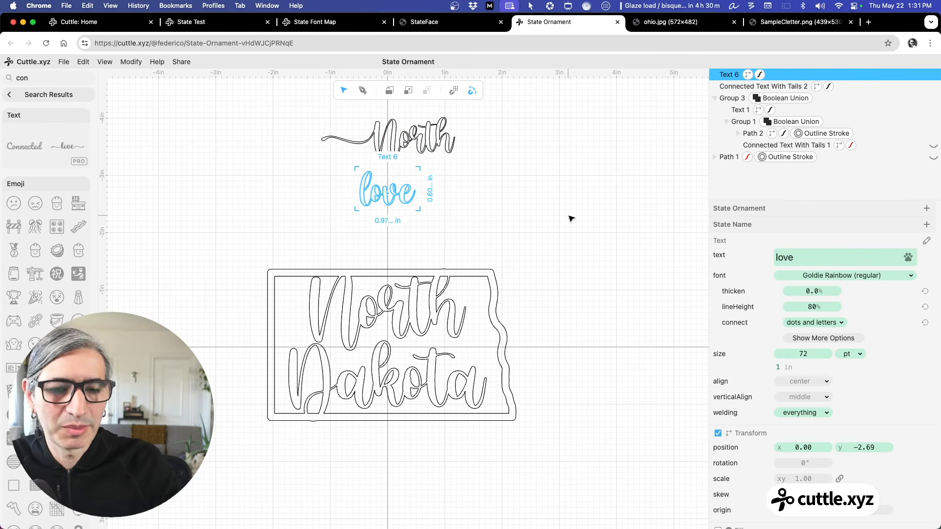
{"action": "key", "text": "BackSpace"}
{"action": "left_click", "coordinate": [425, 140]}
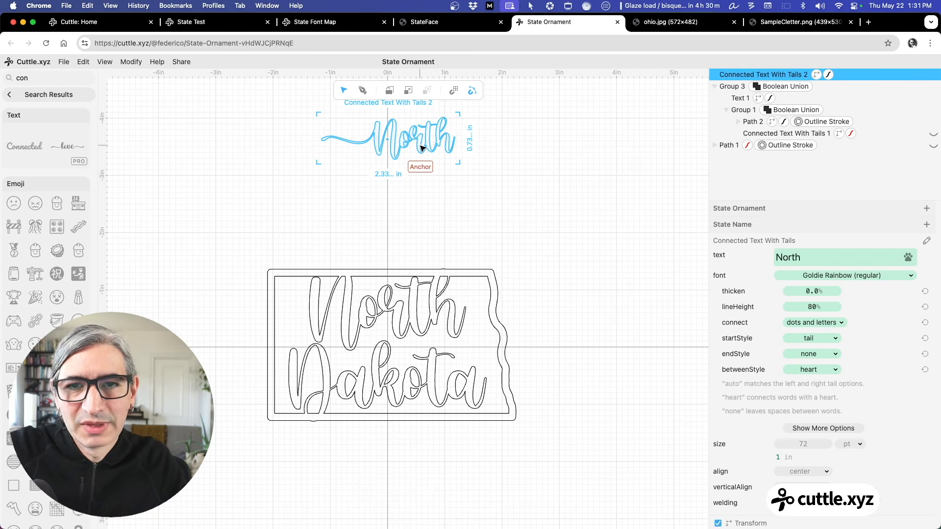
{"action": "key", "text": "super+d"}
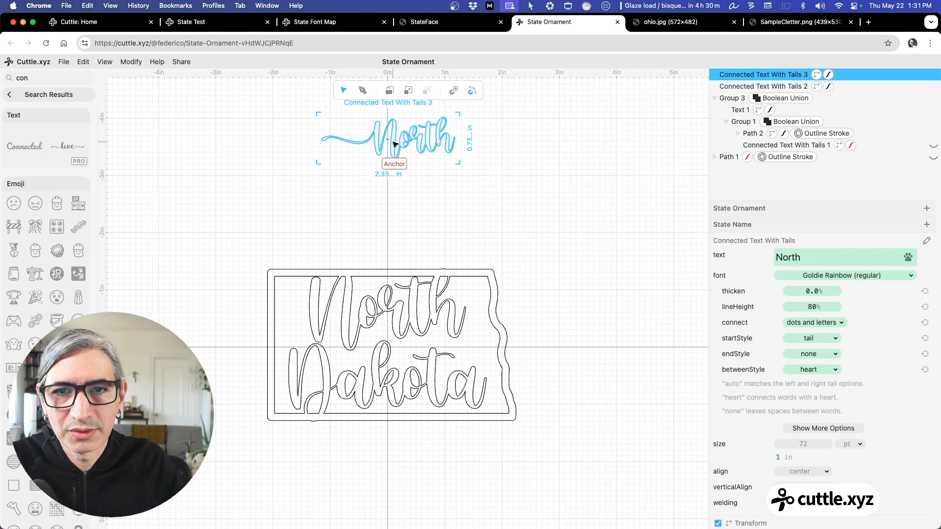
{"action": "left_click_drag", "start_coordinate": [390, 189], "coordinate": [392, 185]}
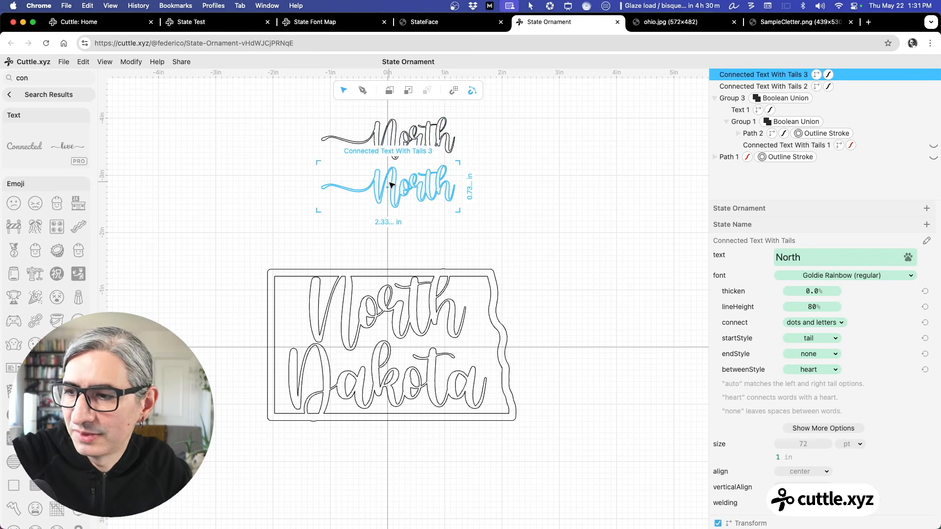
- Change the wording of the duplicated lower text to "Dakotaa"
{"action": "left_click", "coordinate": [819, 258]}
{"action": "key", "text": "super+a"}
{"action": "type", "text": "D"}
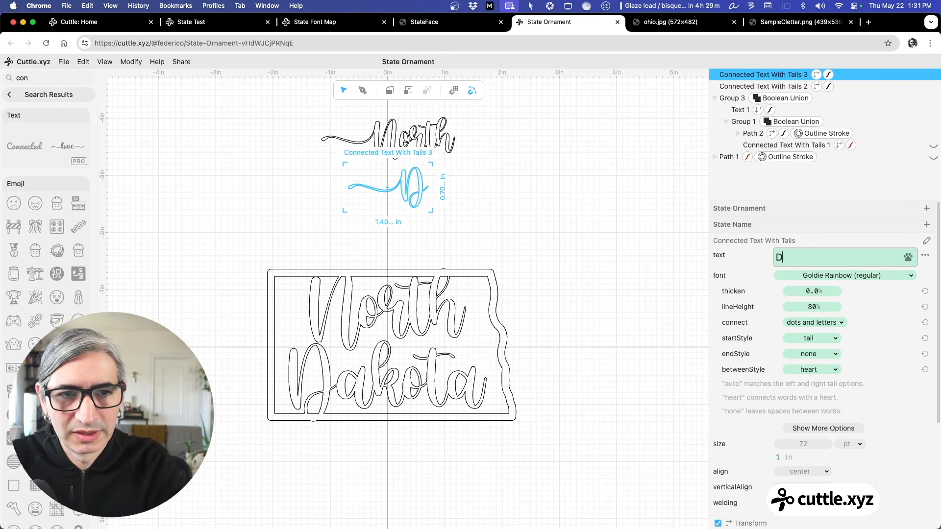
{"action": "type", "text": "ako"}
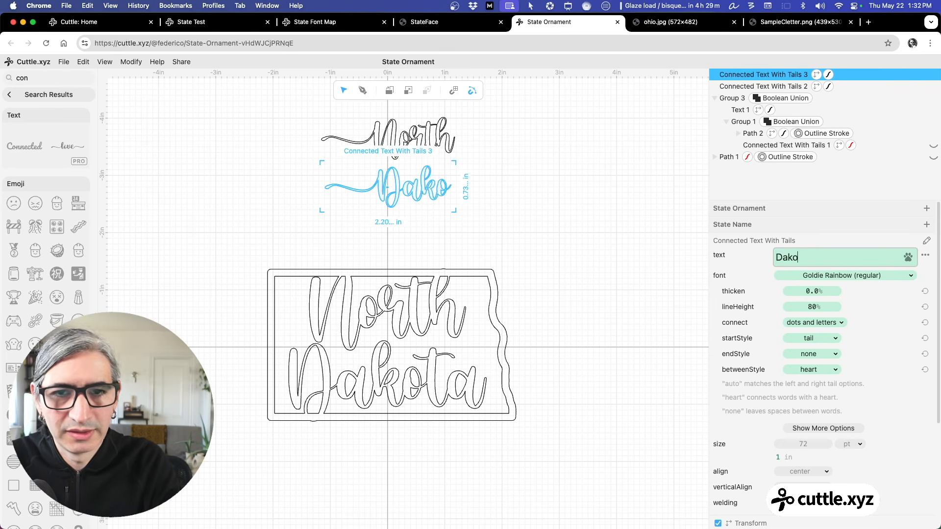
{"action": "type", "text": "taa"}
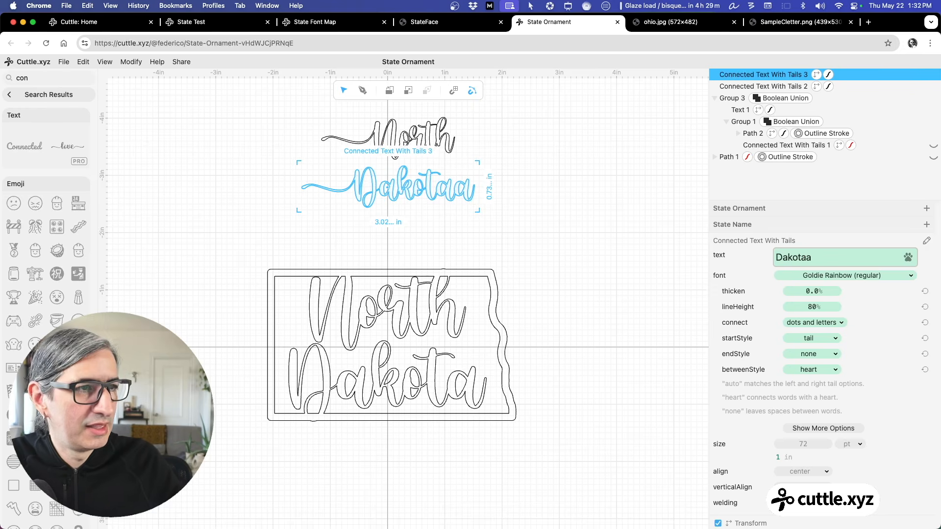
- Set the "Dakotaa" text's start style to none and its end style to tail
{"action": "left_click", "coordinate": [815, 341]}
{"action": "left_click", "coordinate": [813, 360]}
{"action": "left_click", "coordinate": [816, 354]}
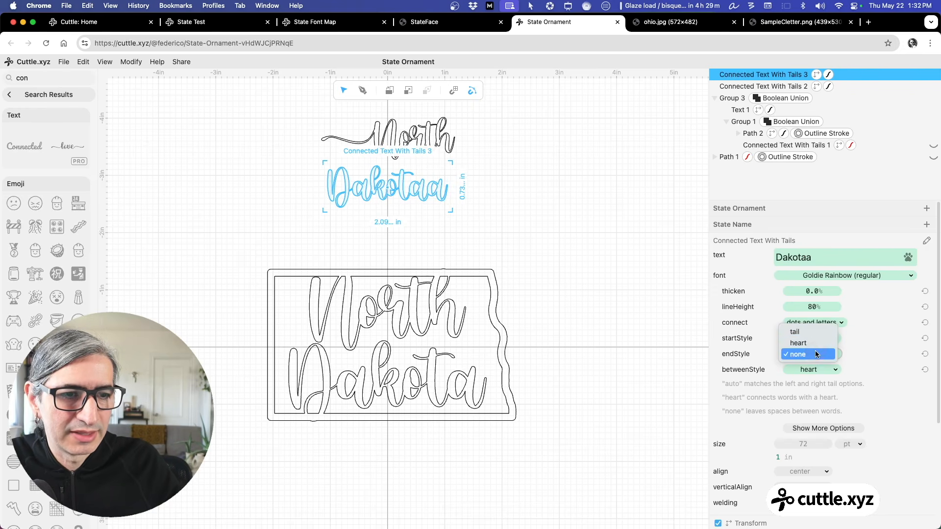
{"action": "left_click", "coordinate": [811, 332]}
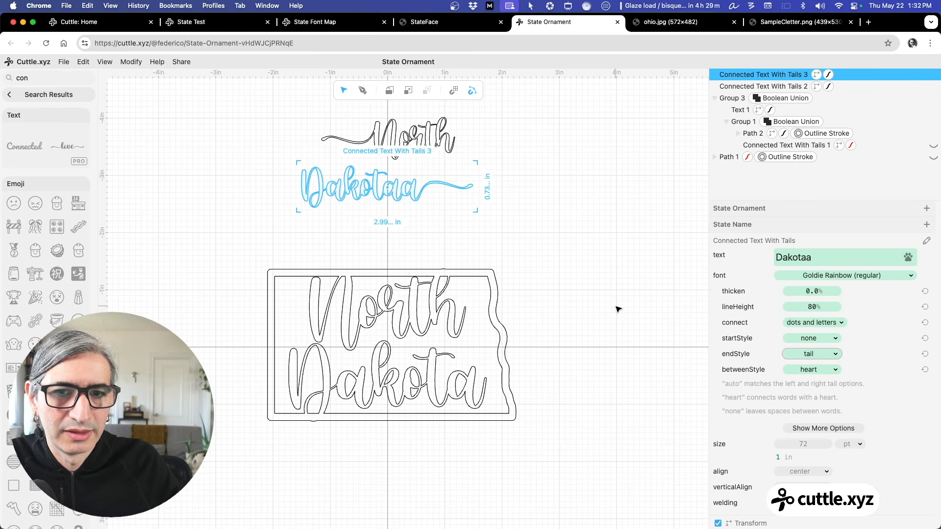
{"action": "left_click", "coordinate": [617, 308]}
- Shift the tailed "North" text to the left above "Dakotaa" to stagger the two lines, and leave the shape search results
{"action": "left_click_drag", "start_coordinate": [399, 140], "coordinate": [365, 146]}
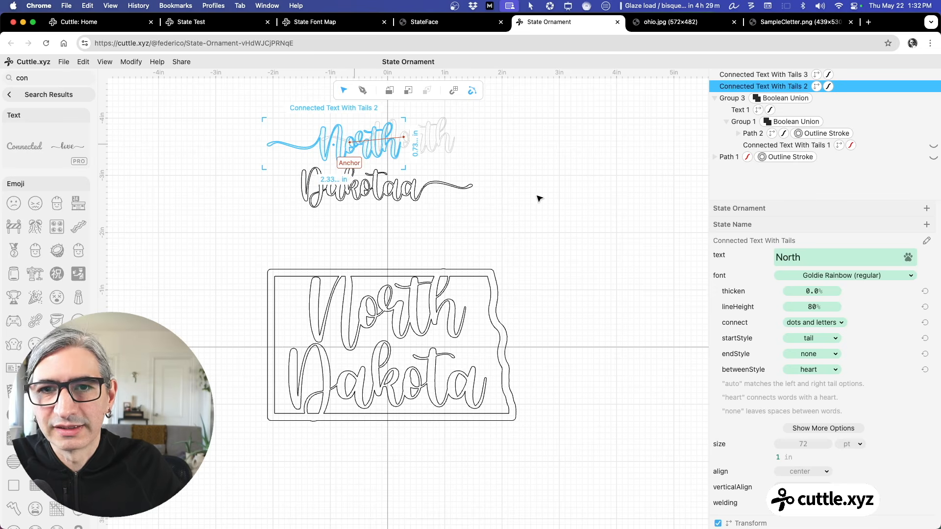
{"action": "left_click", "coordinate": [538, 200]}
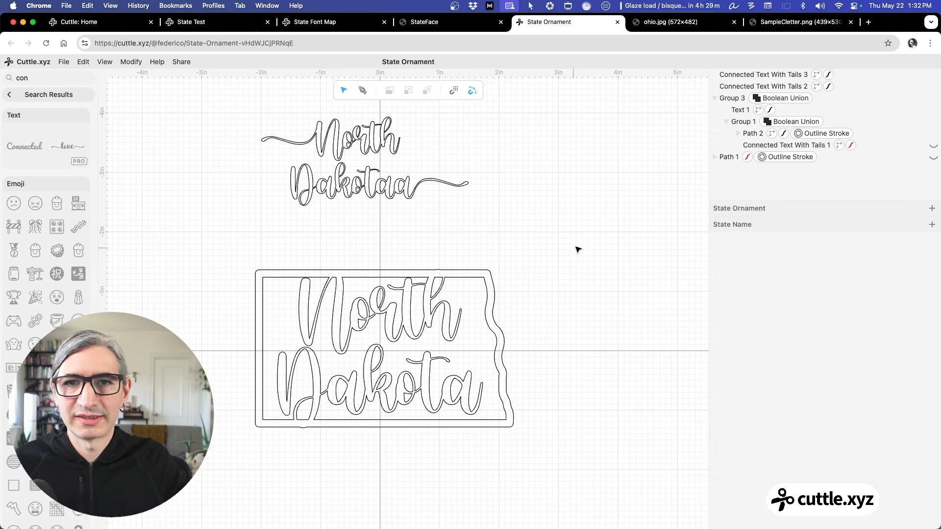
{"action": "scroll", "coordinate": [603, 251], "scroll_direction": "left", "scroll_amount": 3}
{"action": "left_click", "coordinate": [48, 95]}
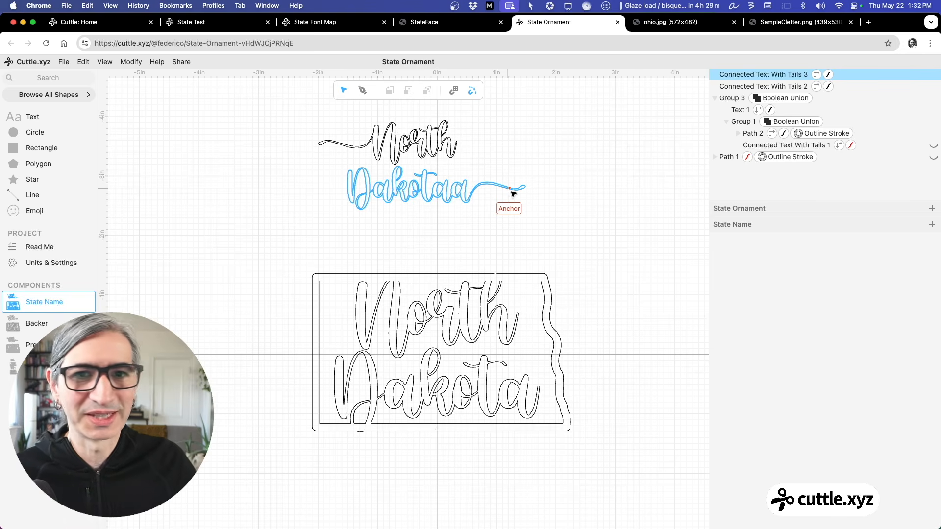
{"action": "scroll", "coordinate": [504, 209], "scroll_direction": "up", "scroll_amount": 1}
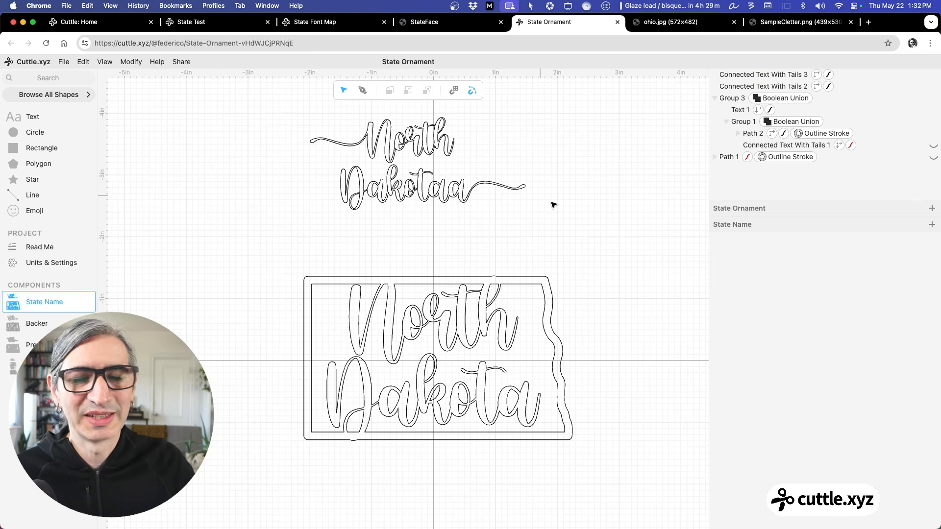